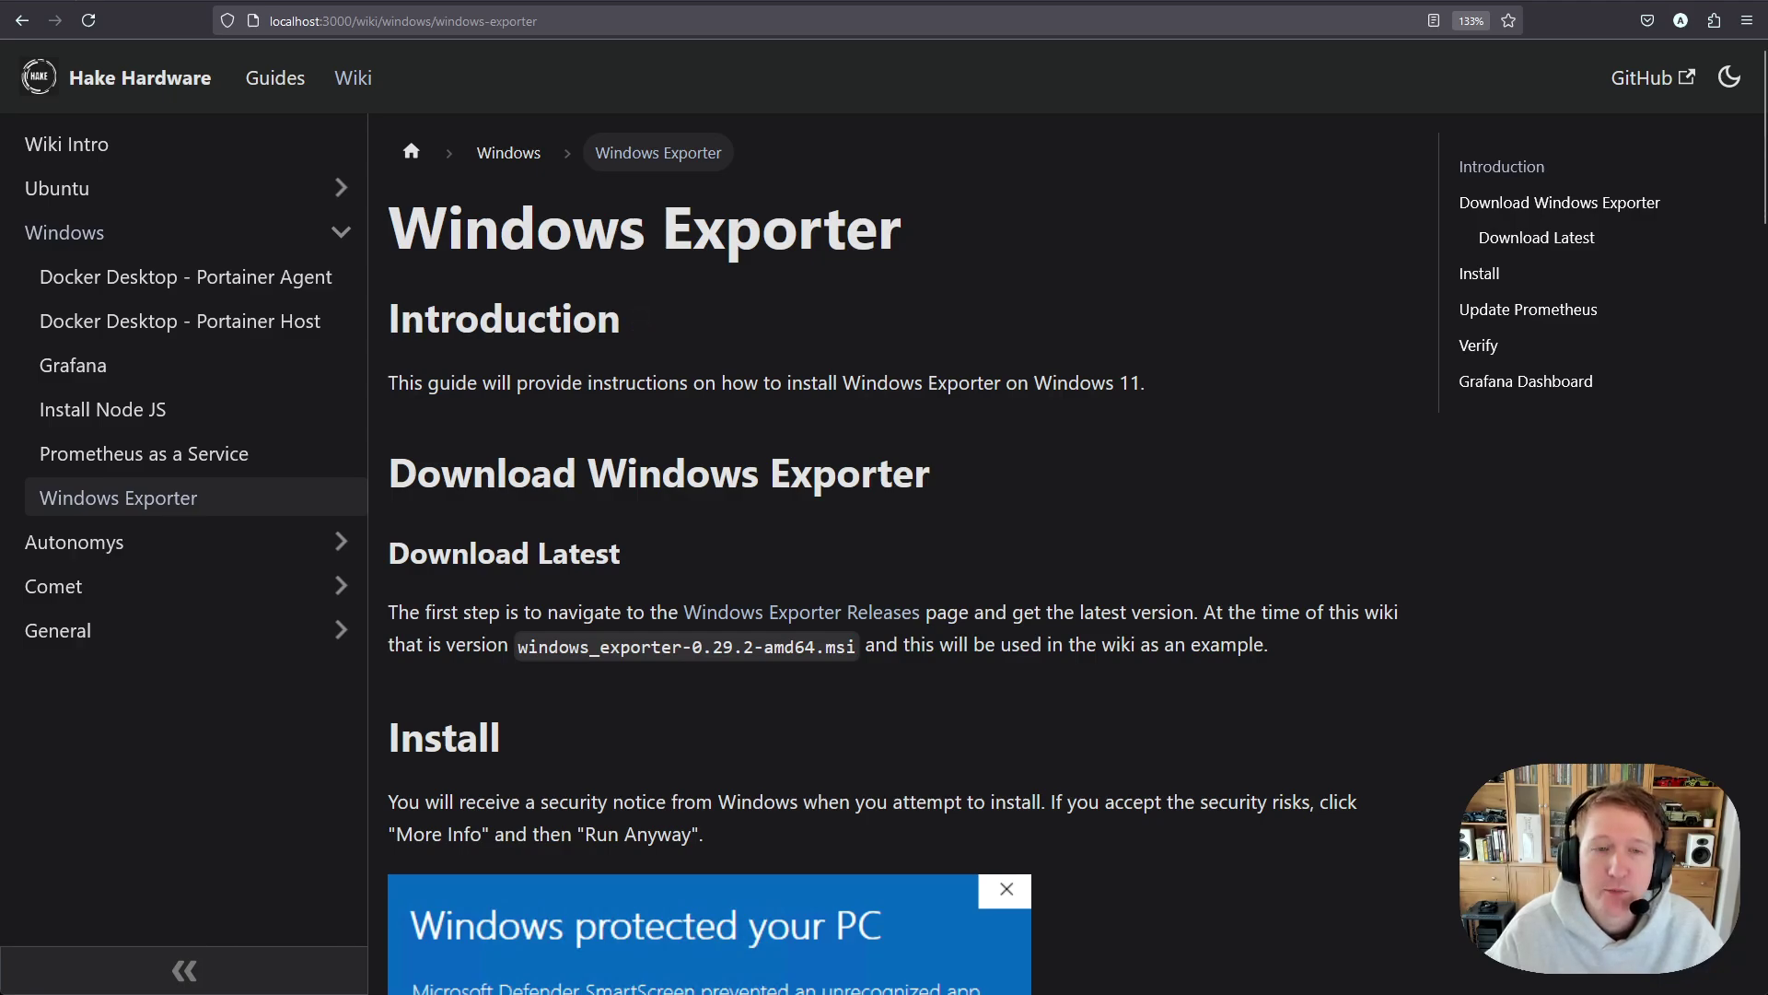
Step: Launch Firefox from the taskbar and search Google for 'windows exporter'
scroll(921, 472, "down", 2)
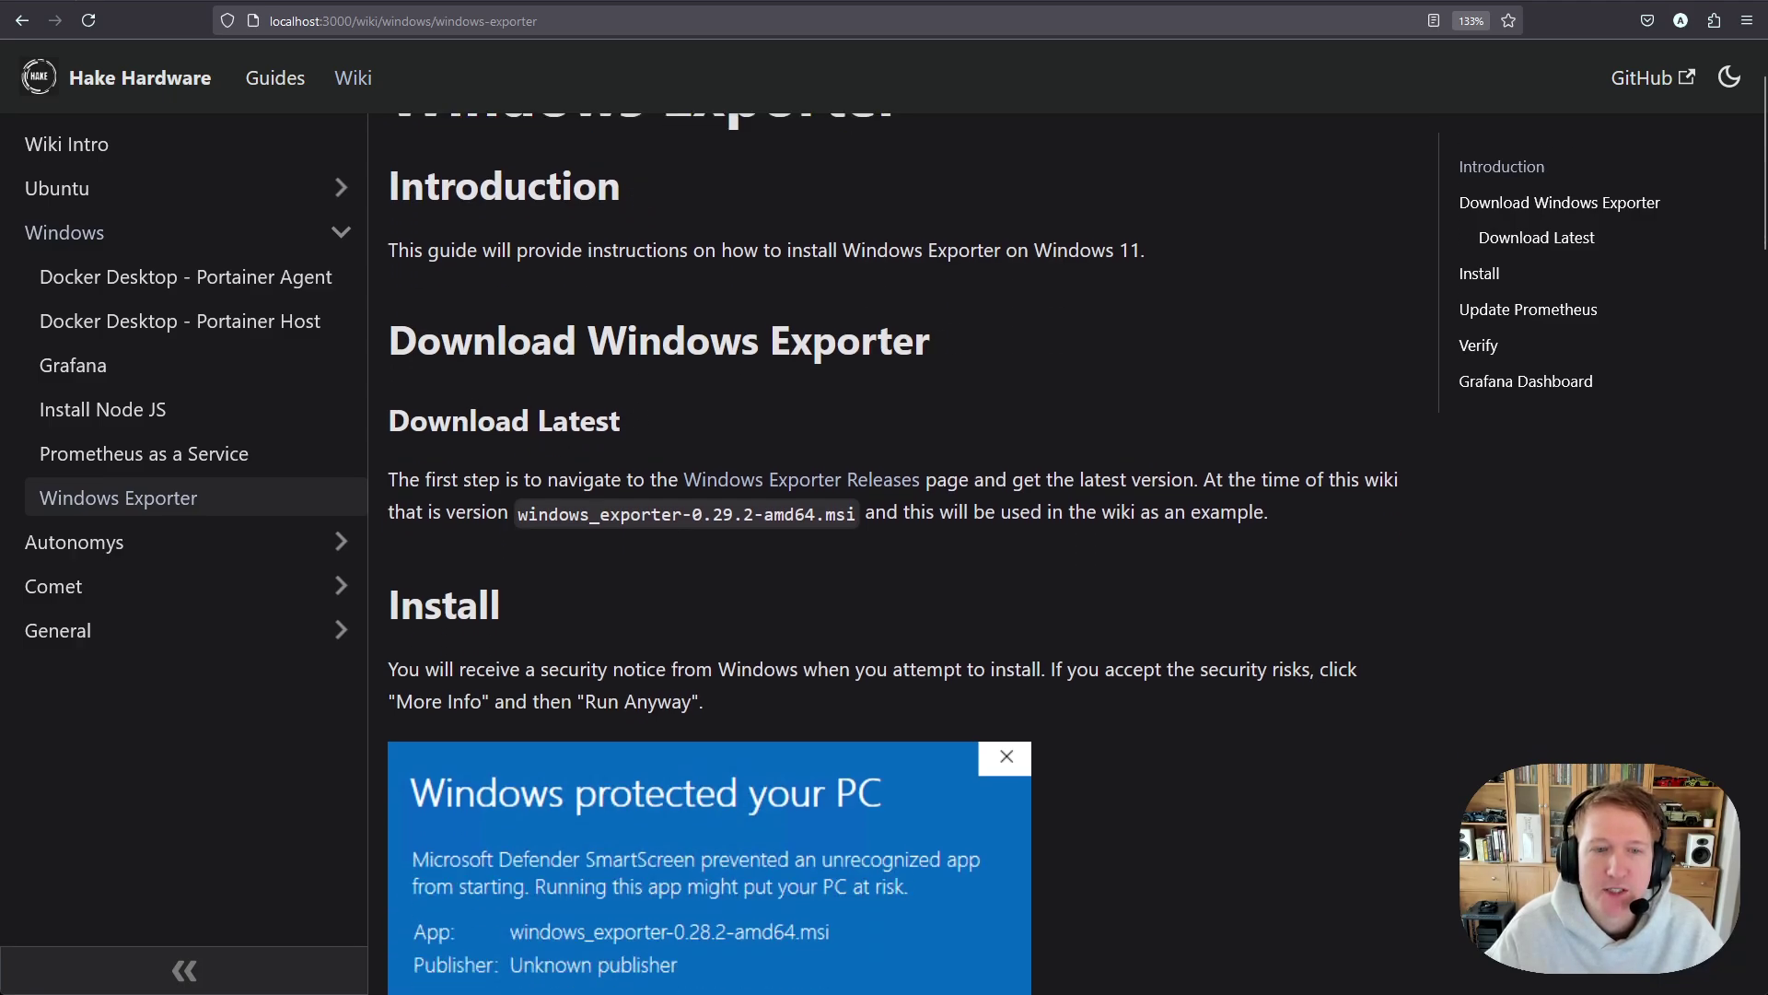
scroll(921, 473, "down", 4)
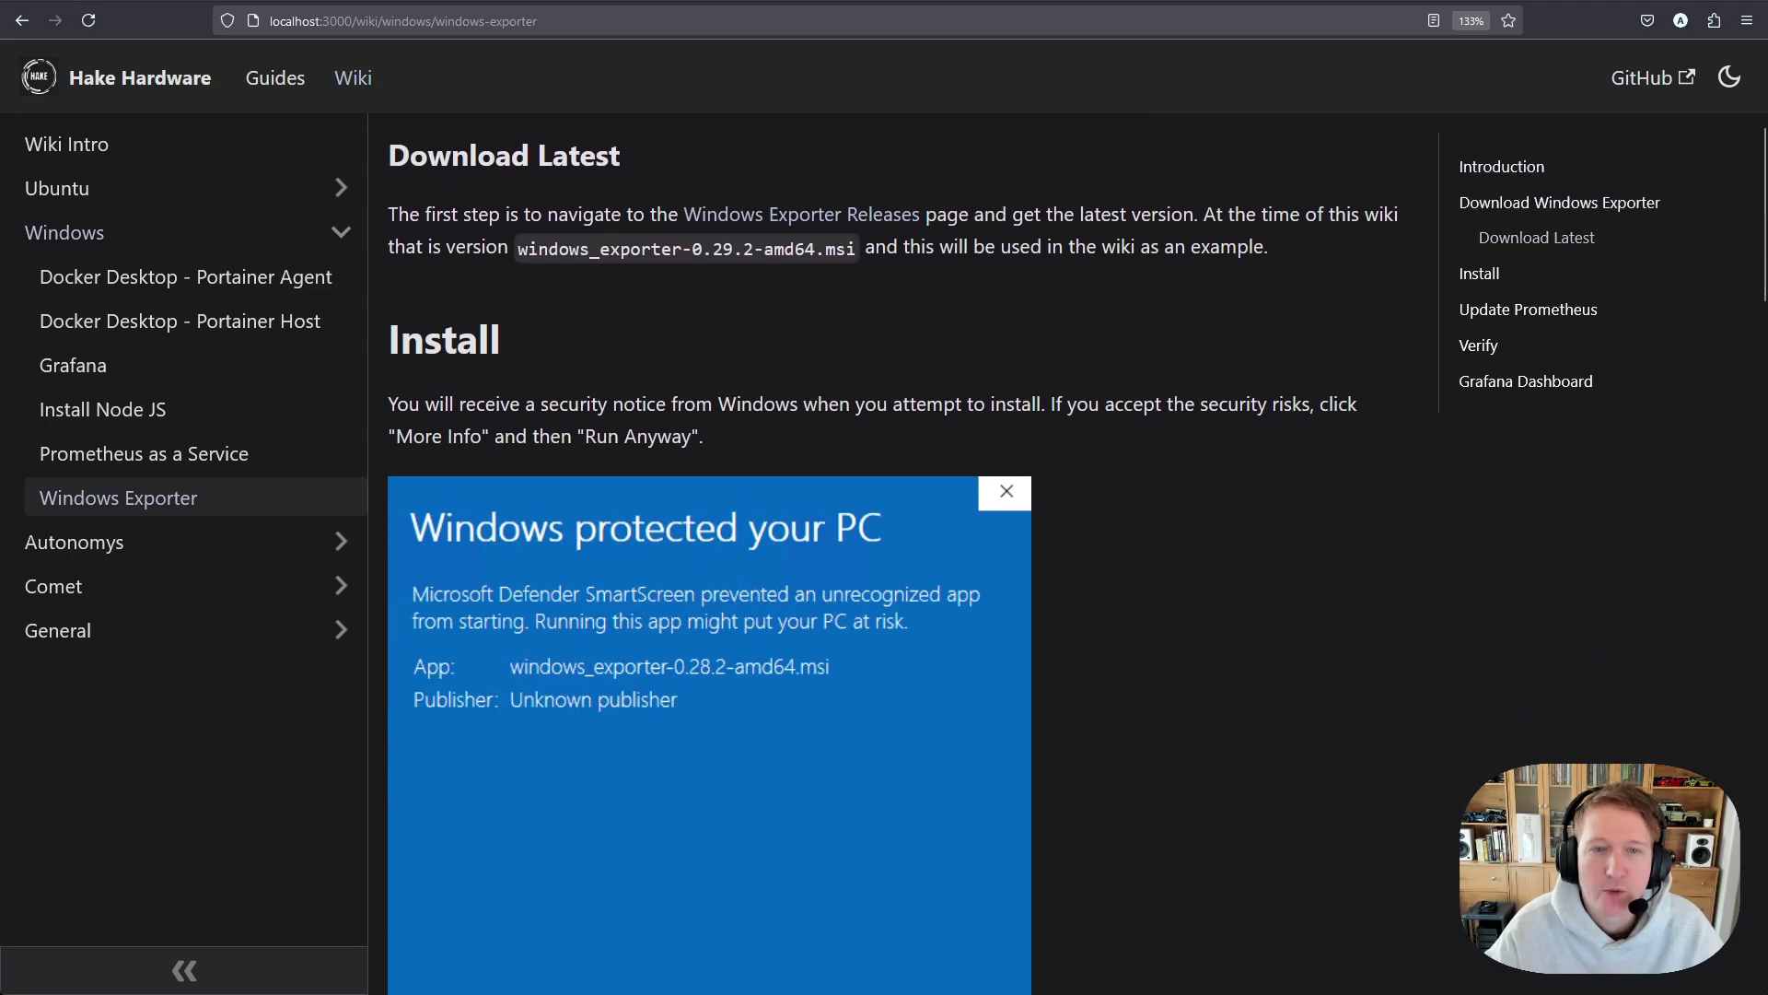
scroll(921, 473, "down", 2)
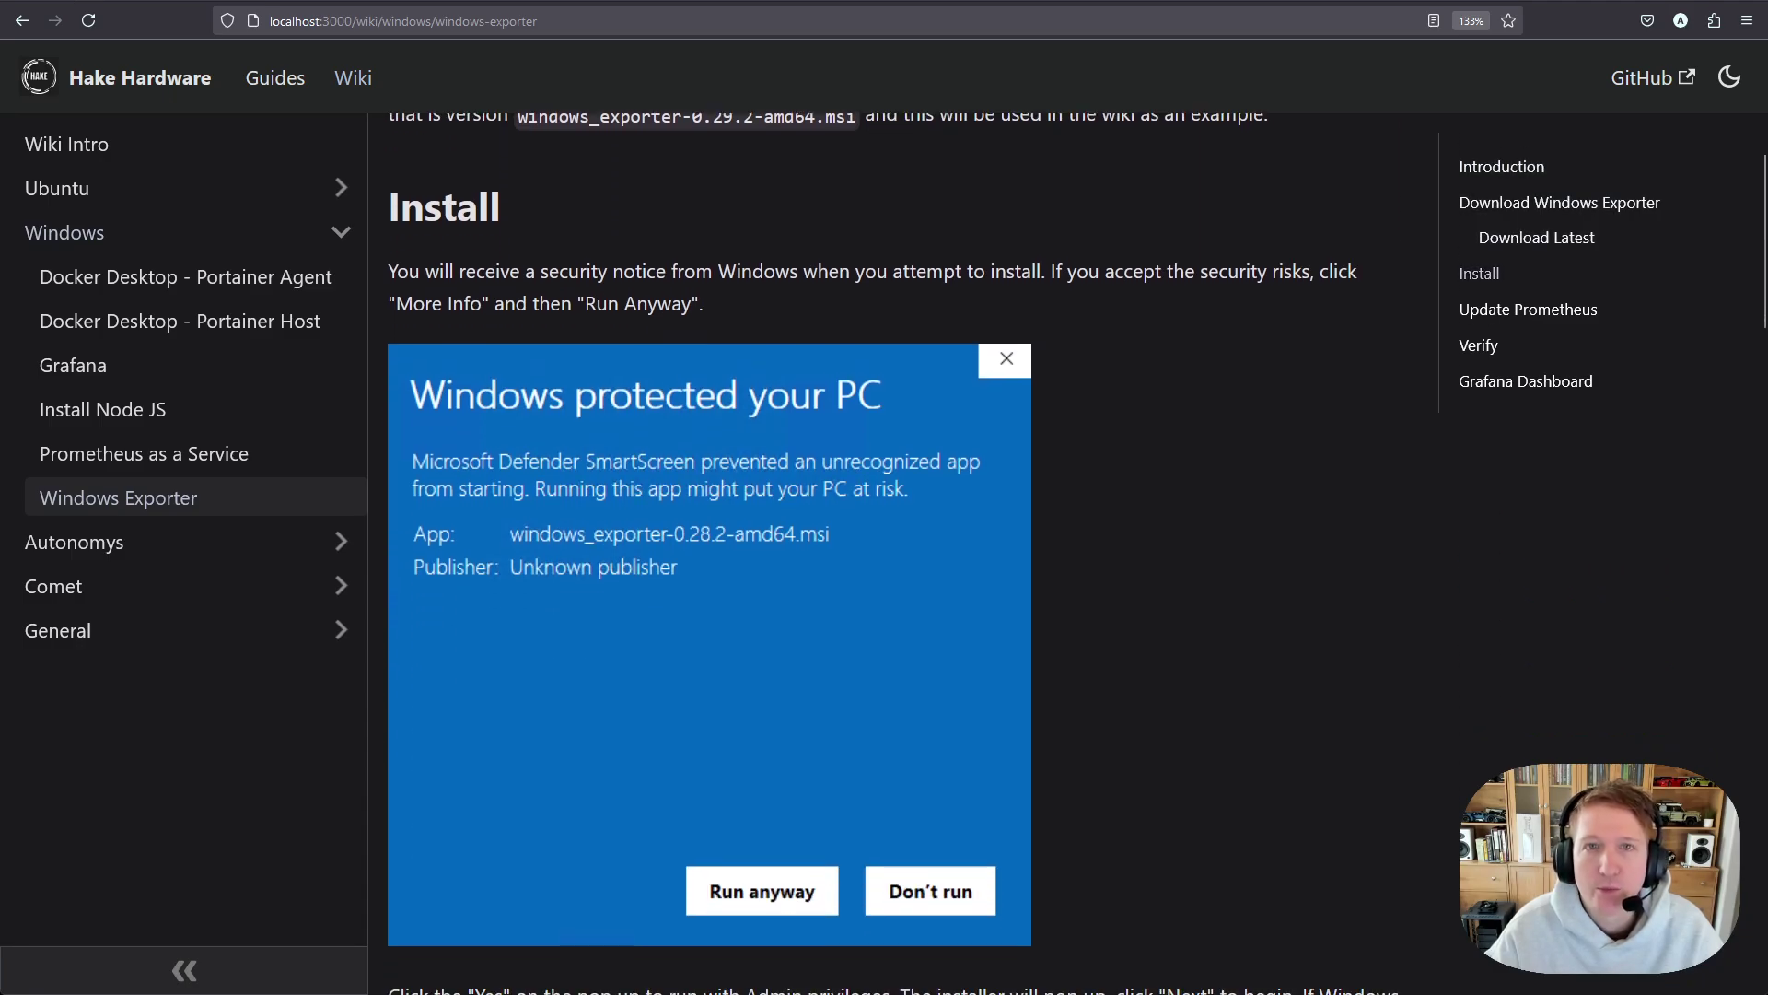
scroll(921, 473, "down", 8)
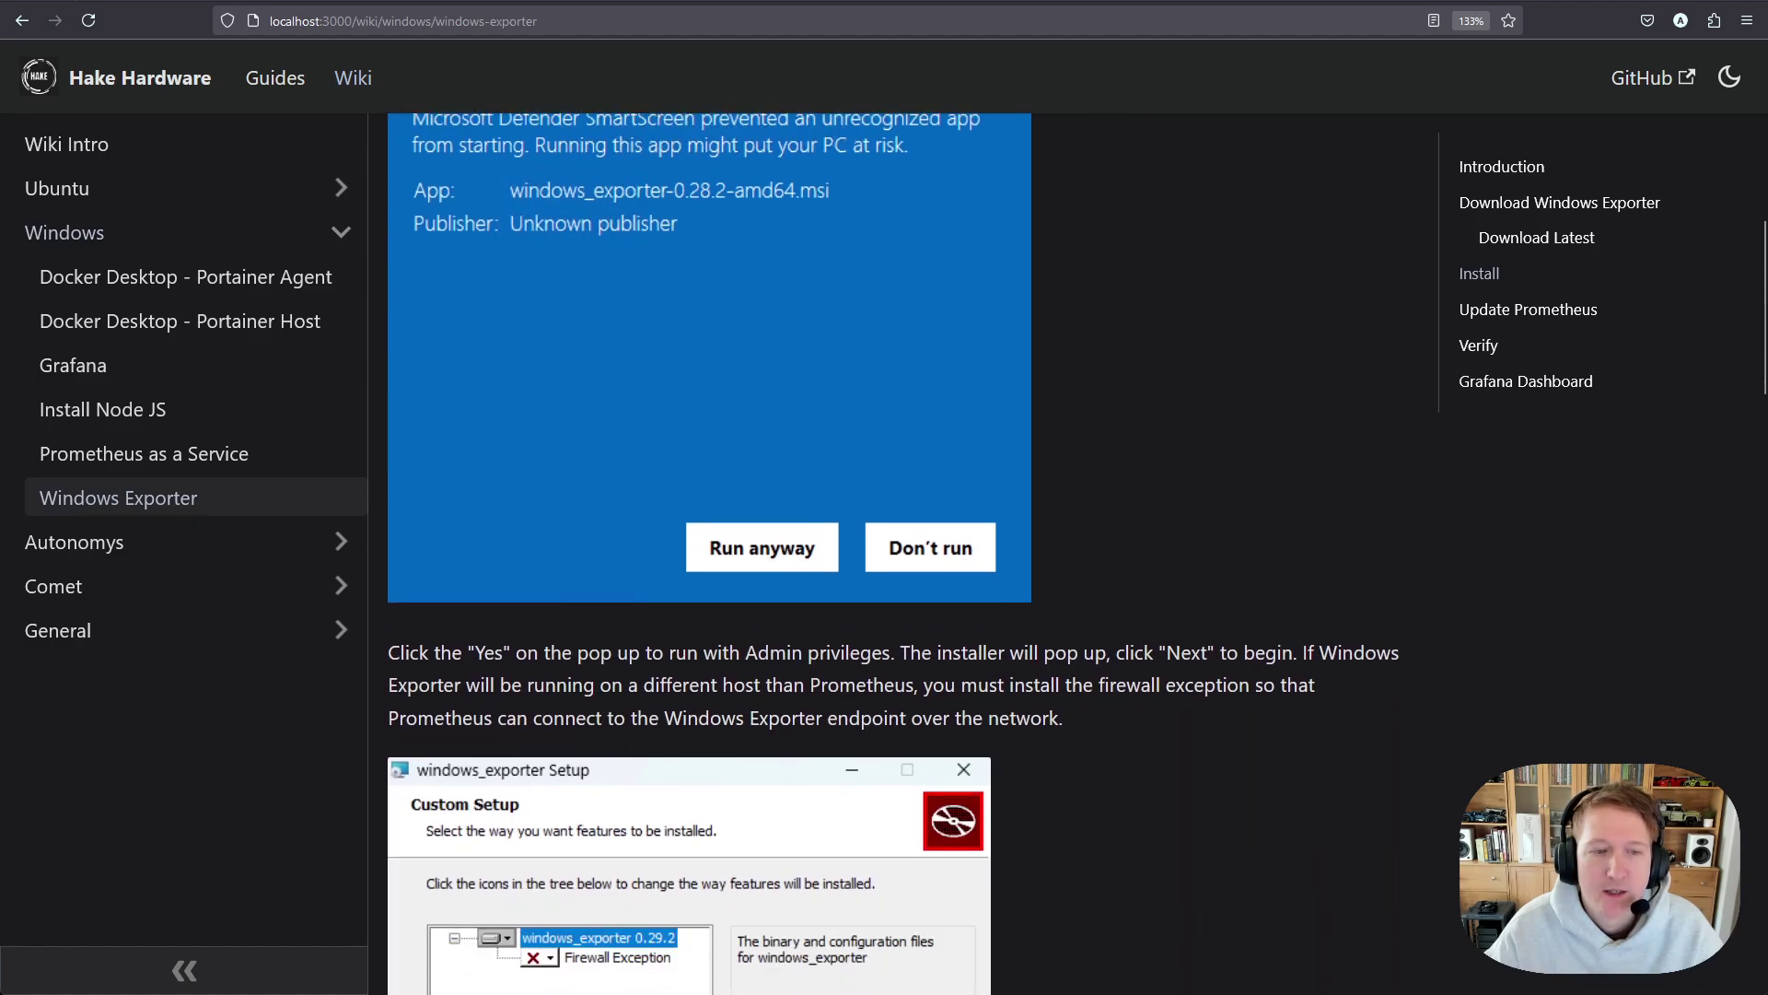
scroll(921, 472, "down", 6)
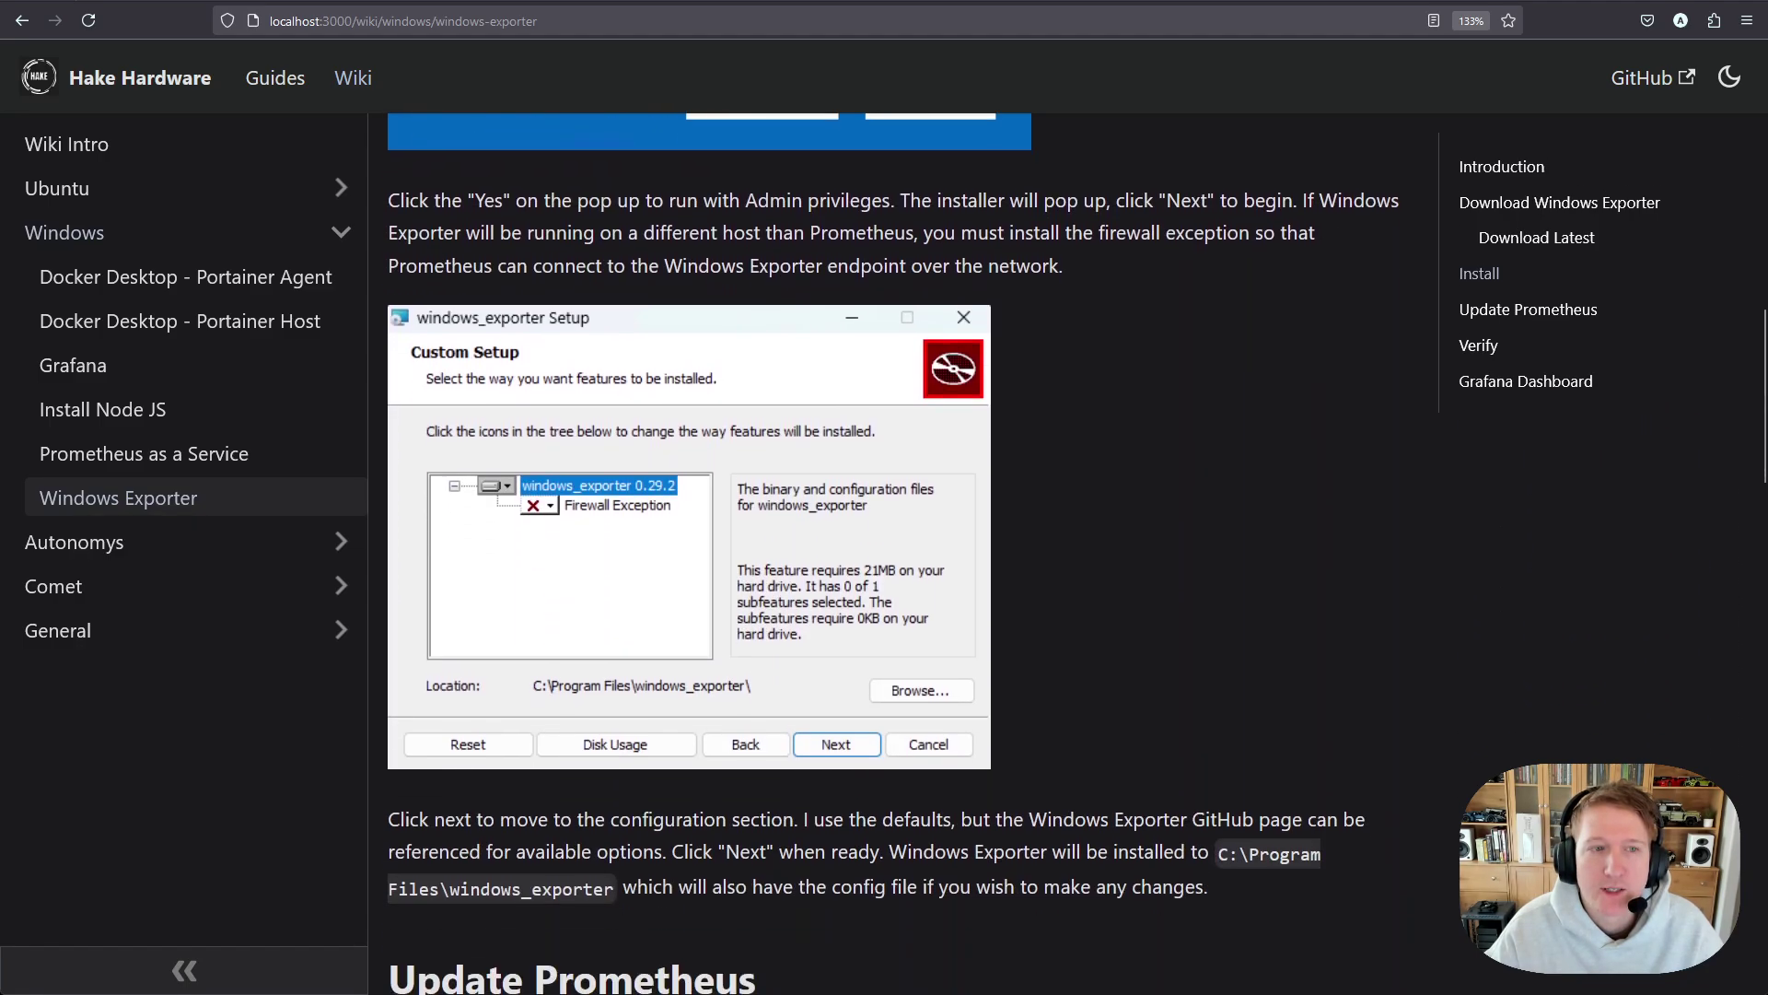
scroll(921, 472, "down", 8)
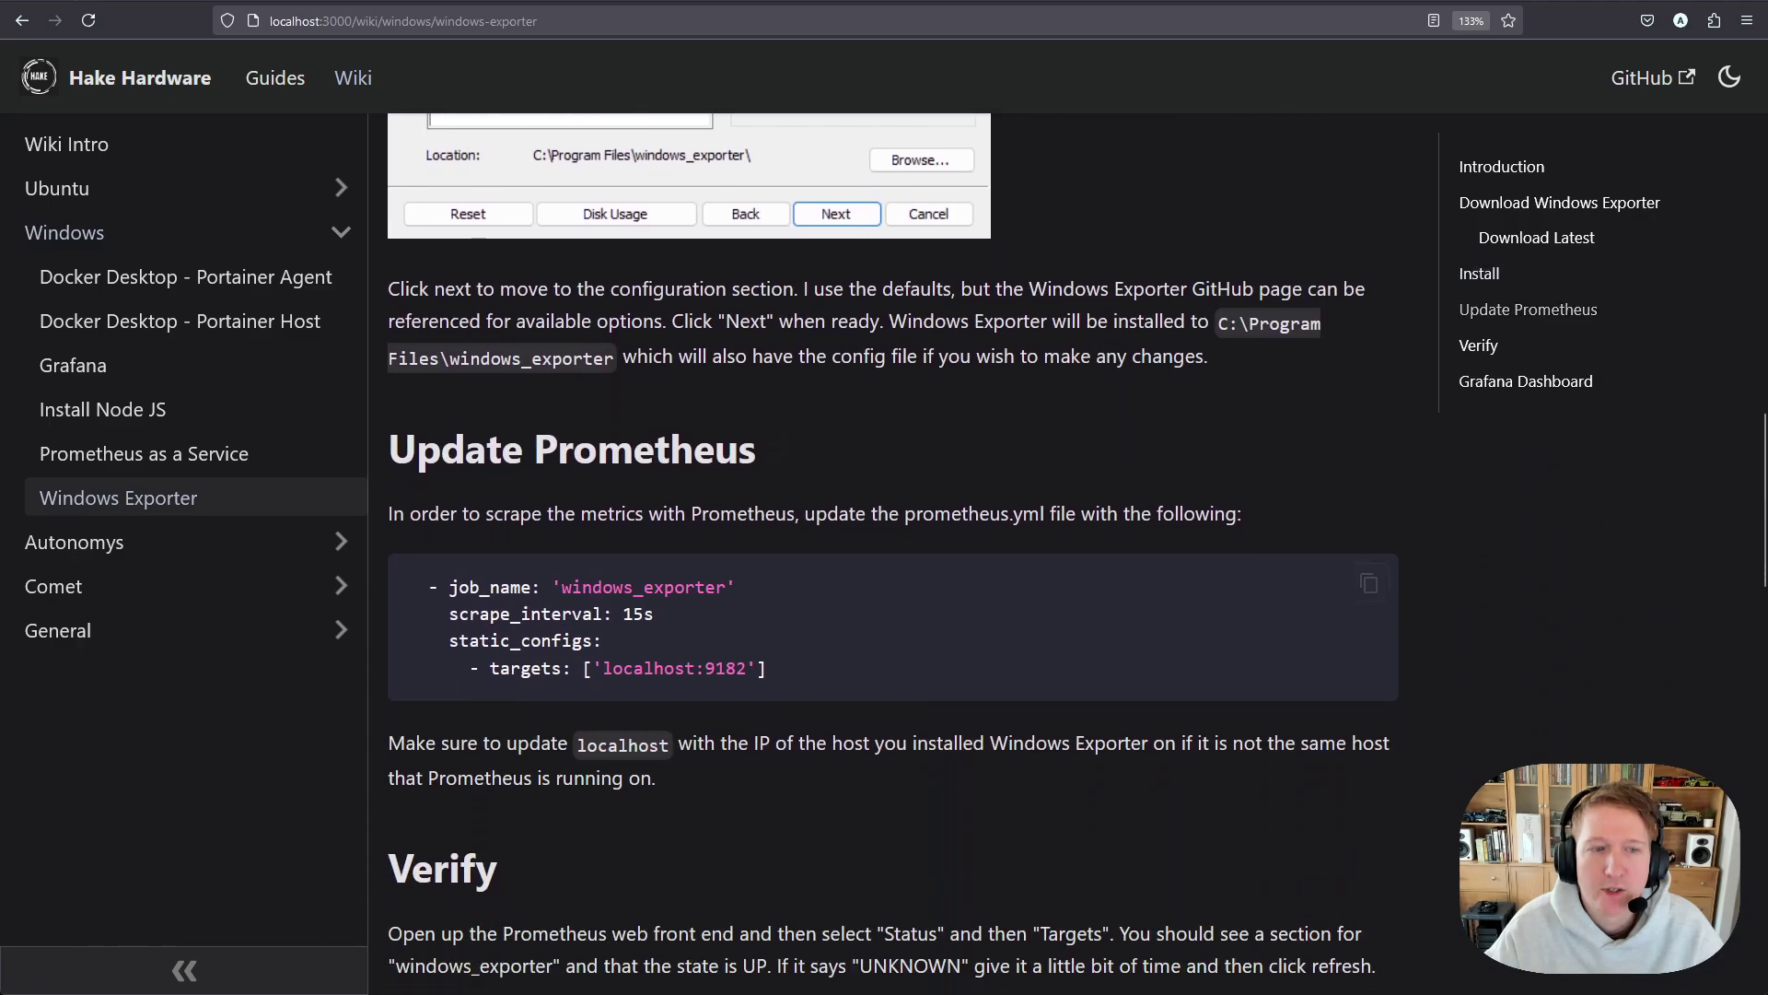
scroll(921, 472, "down", 4)
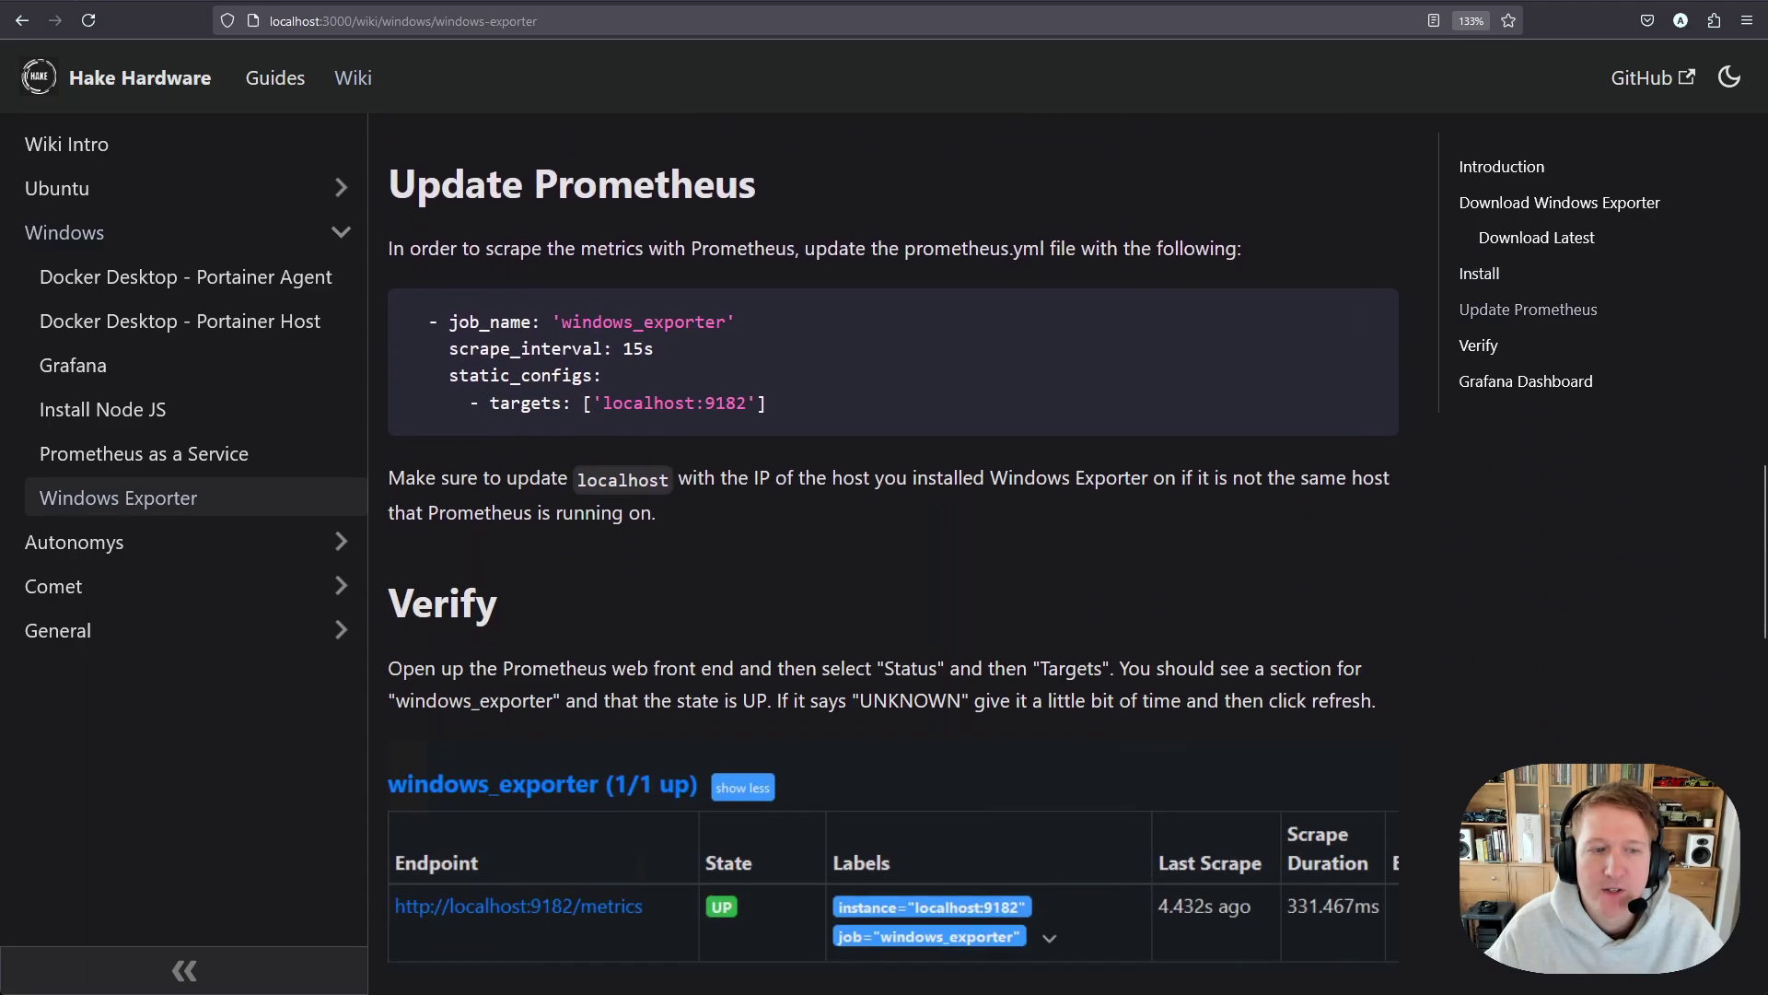
scroll(921, 472, "down", 10)
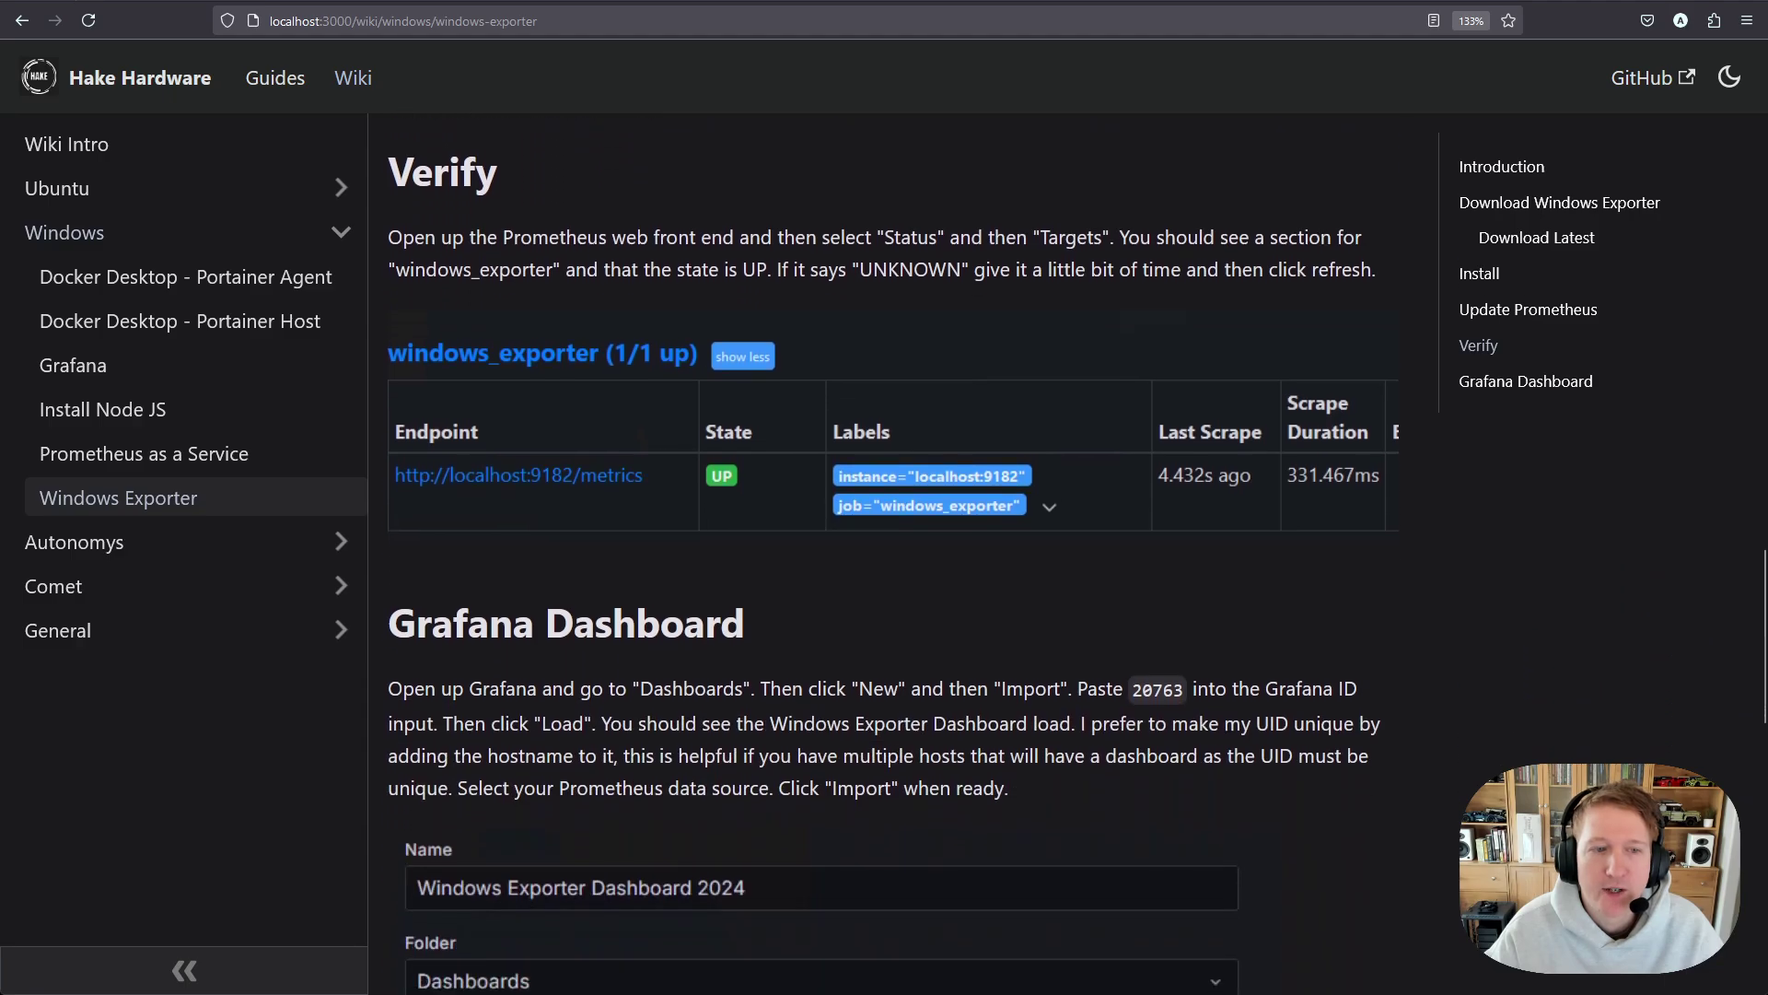
scroll(921, 472, "down", 10)
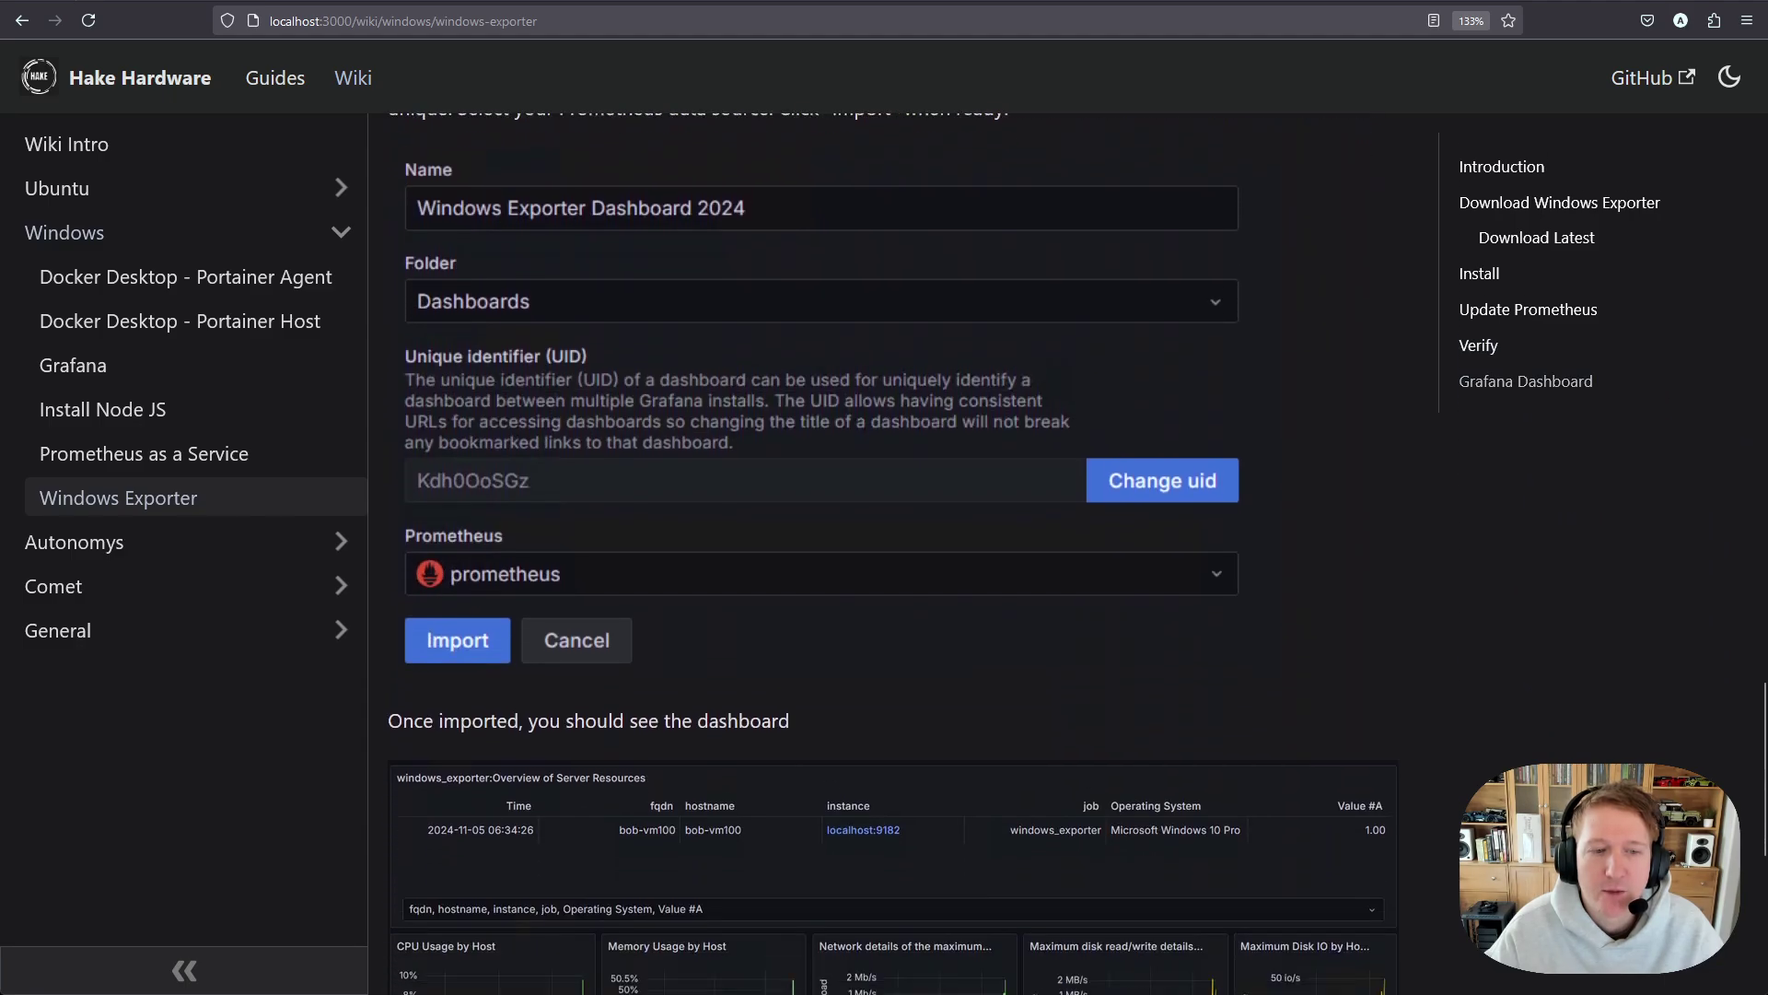
scroll(921, 472, "up", 20)
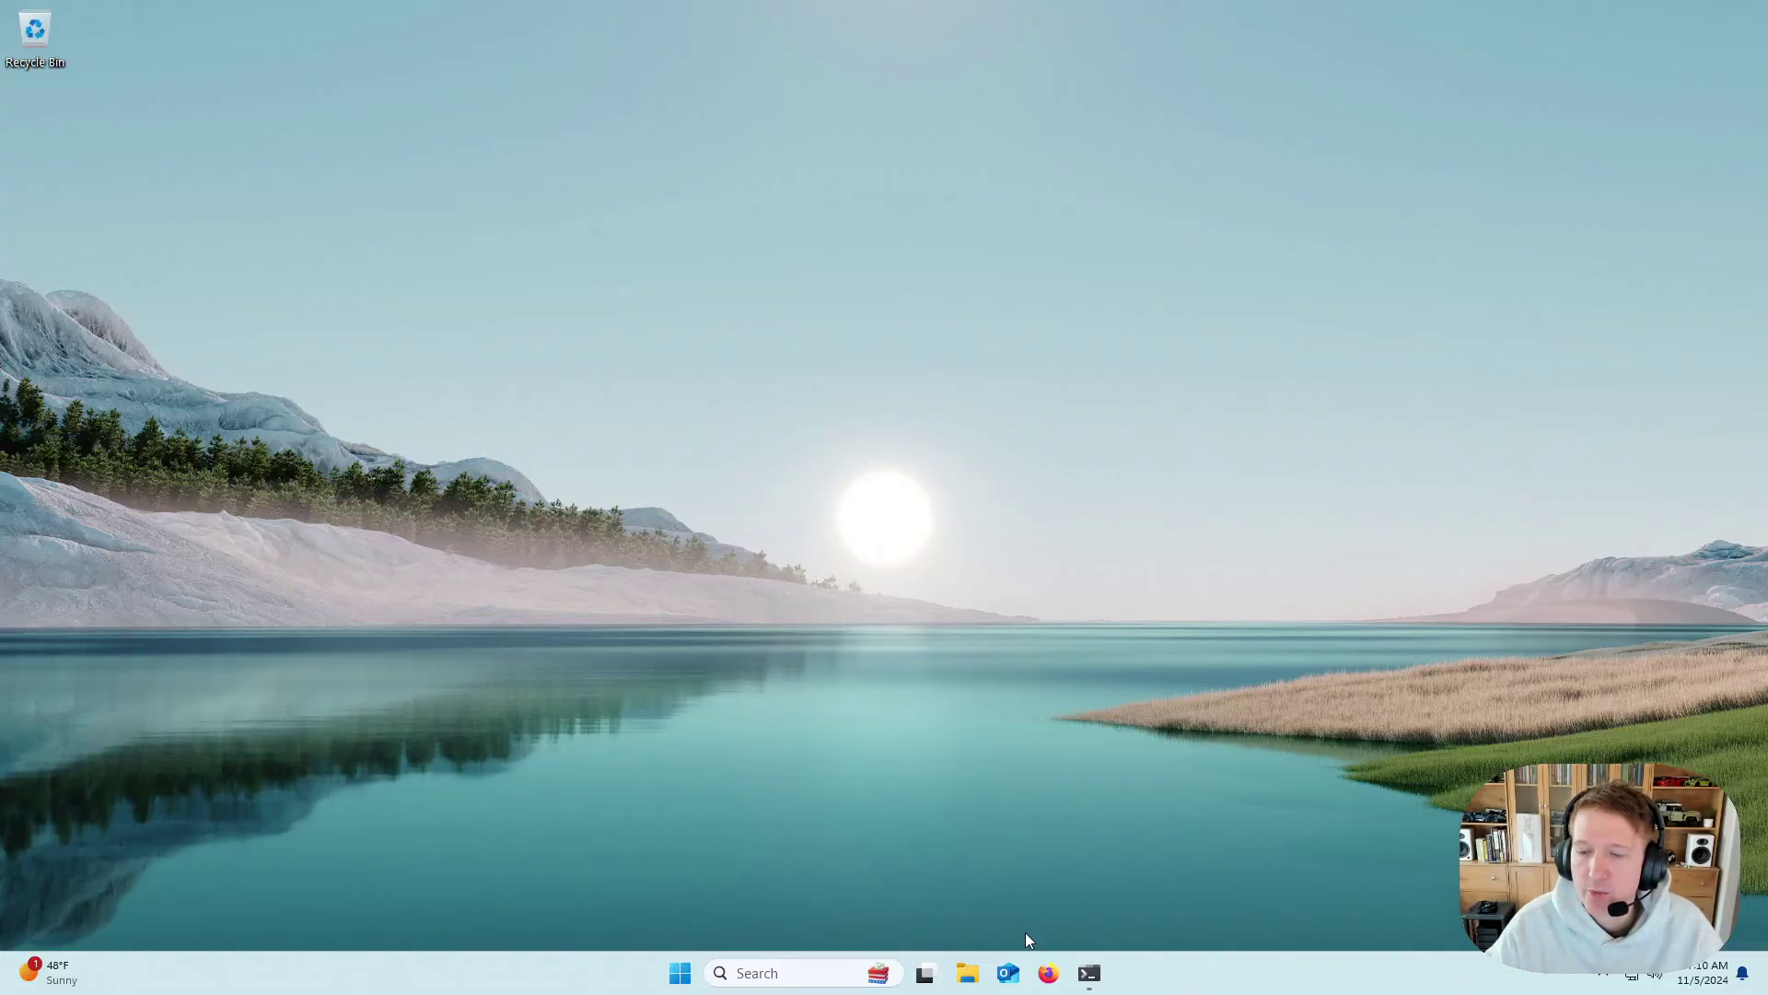
left_click(1053, 974)
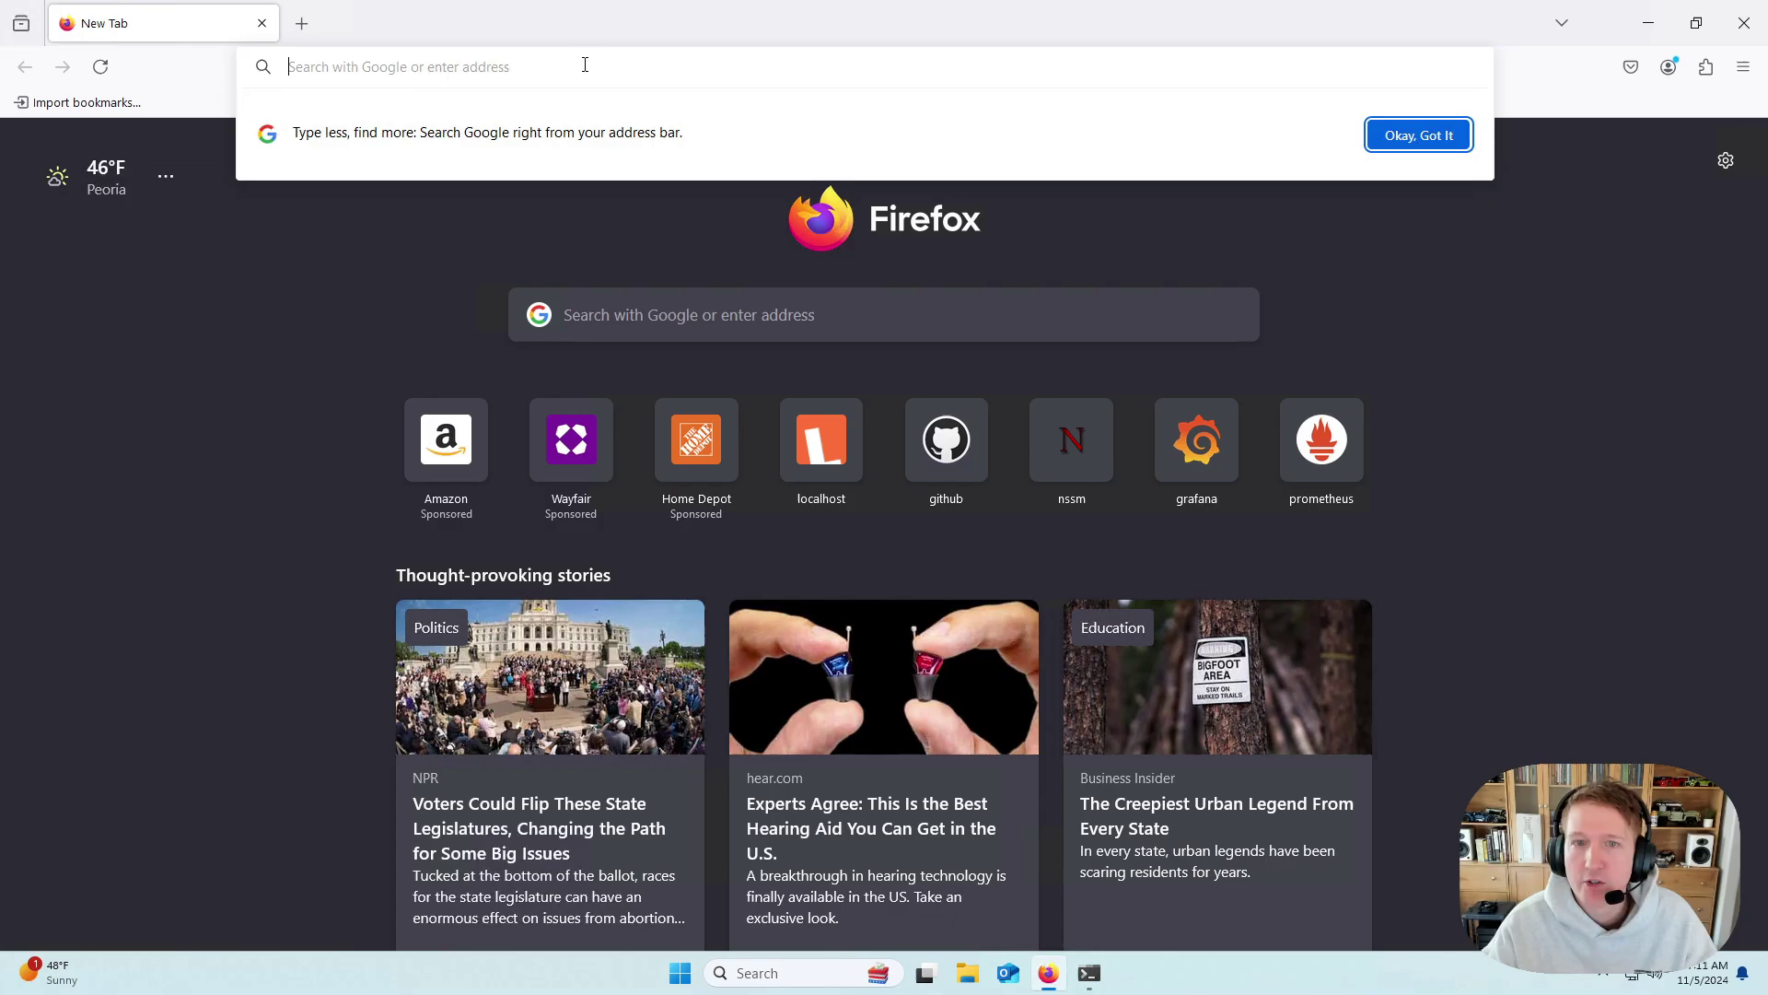
type("windows exporter")
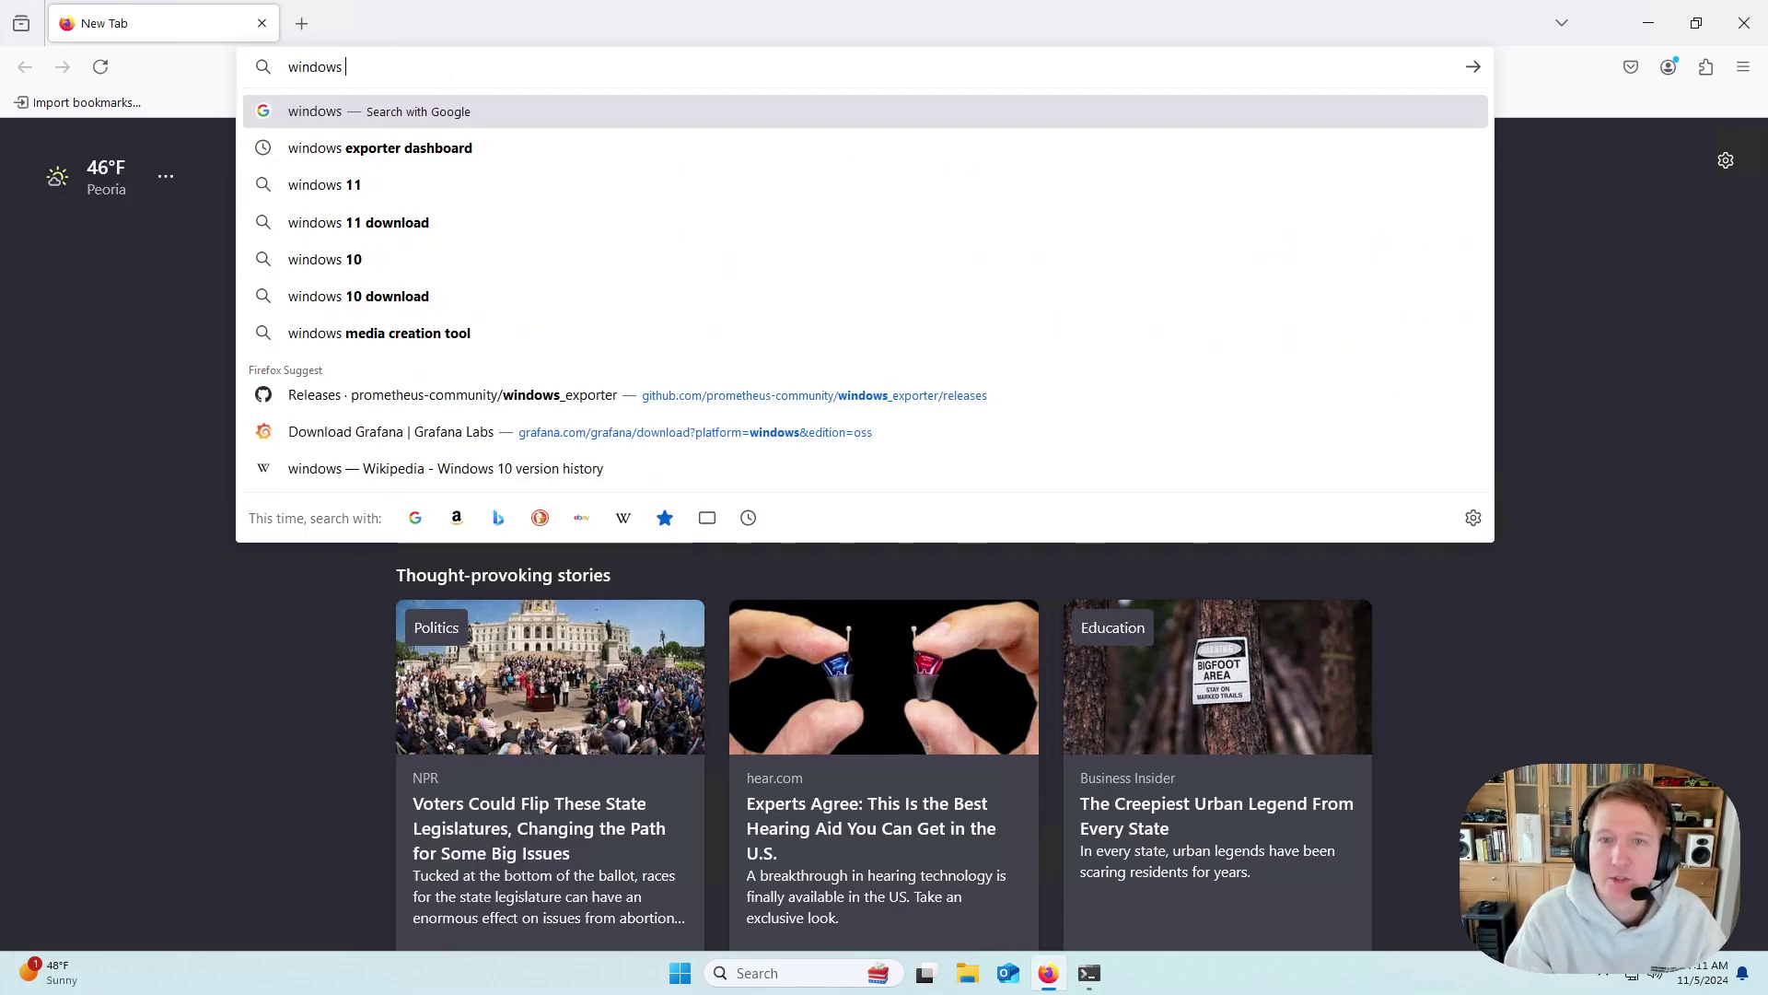
key("Return")
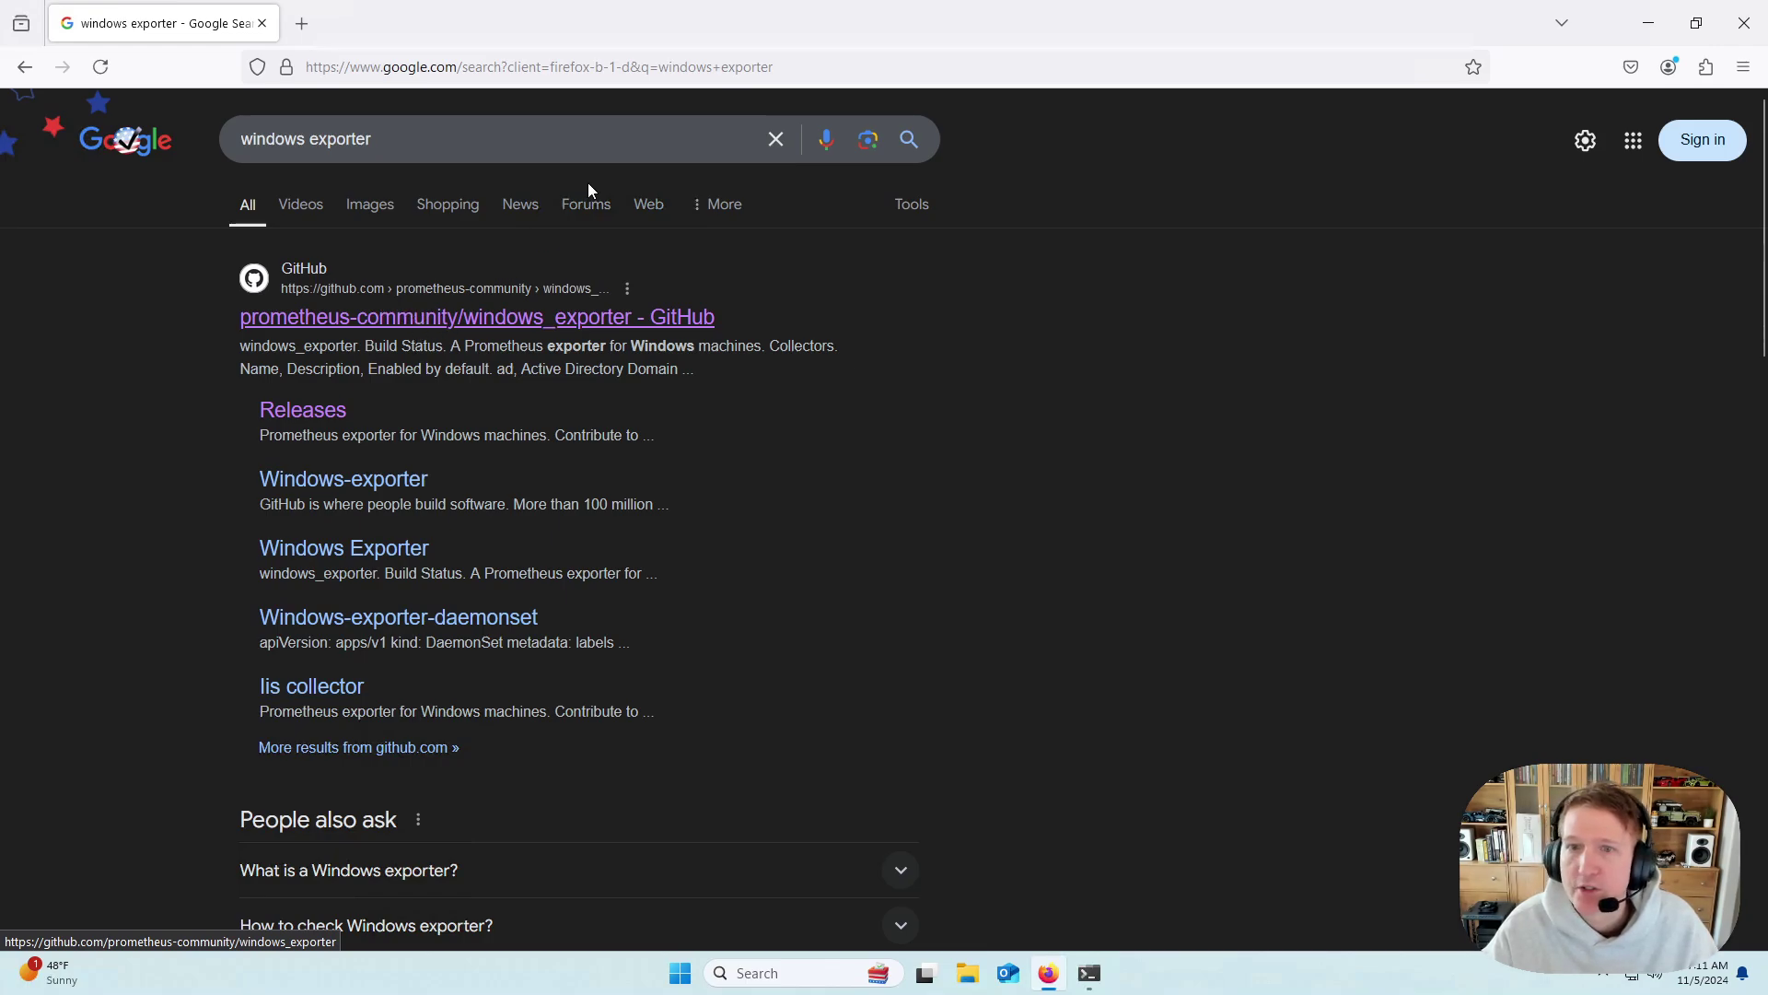
Step: Open the prometheus-community/windows_exporter GitHub repository and scroll through its README
left_click(496, 318)
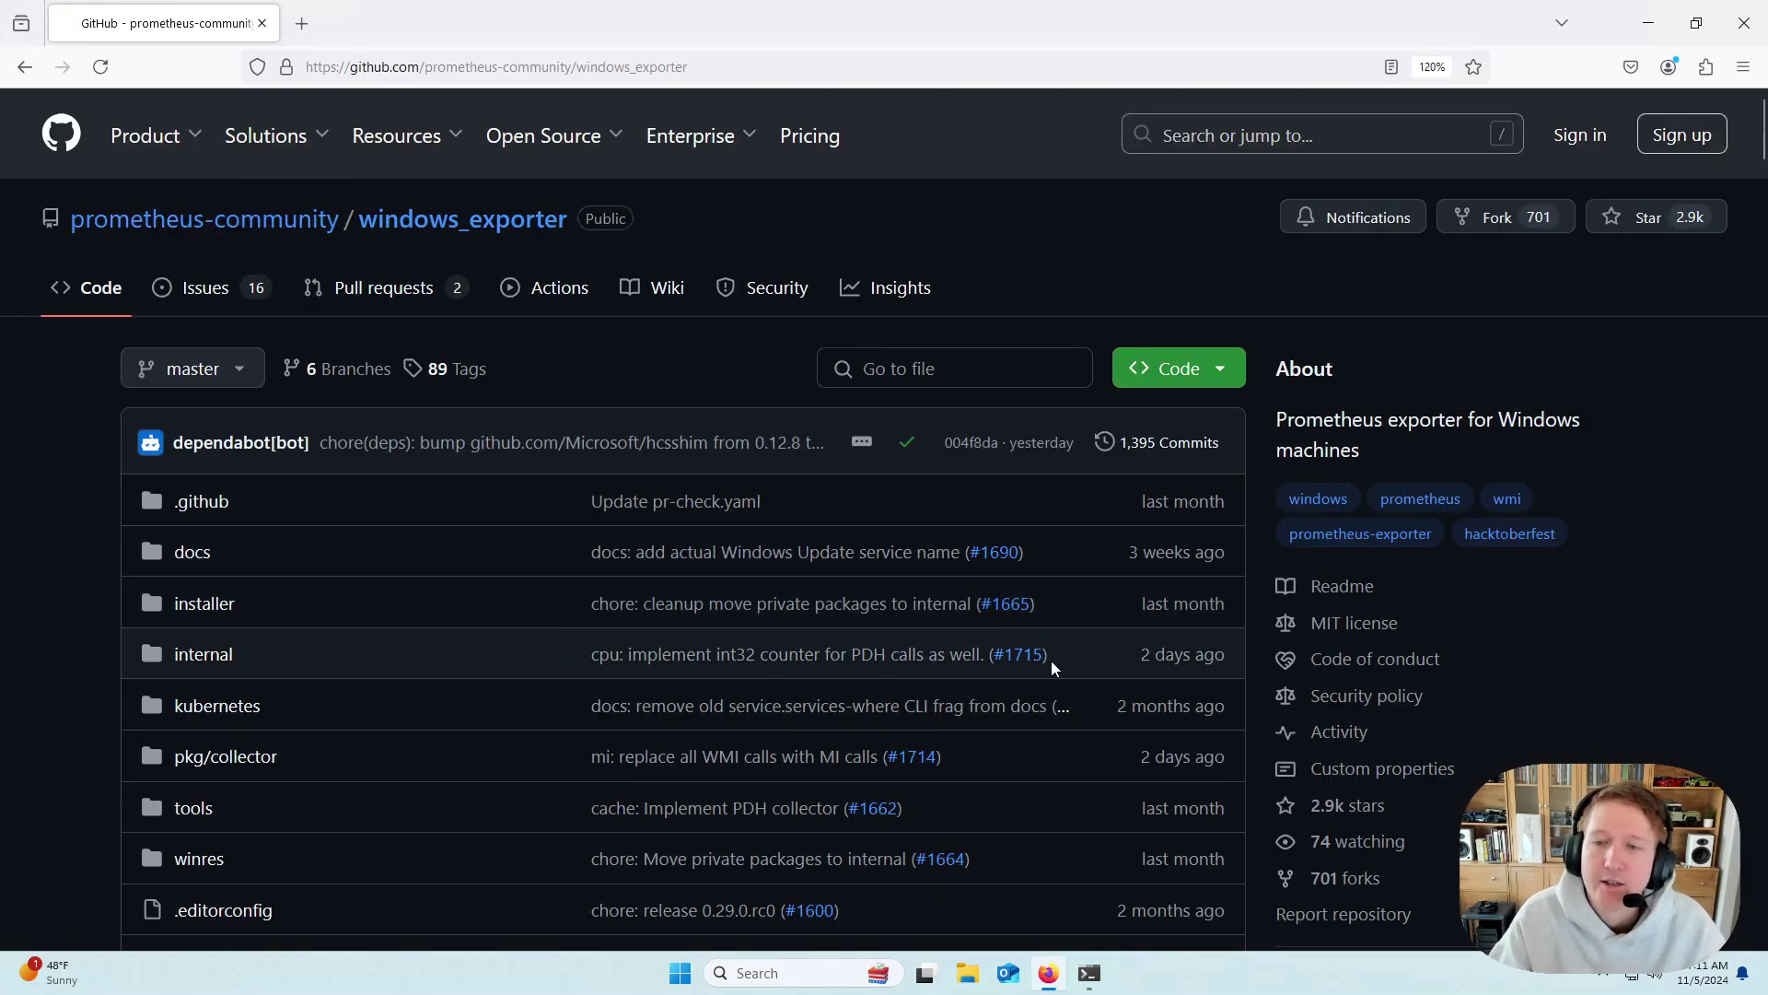
scroll(1052, 660, "down", 10)
scroll(482, 679, "down", 10)
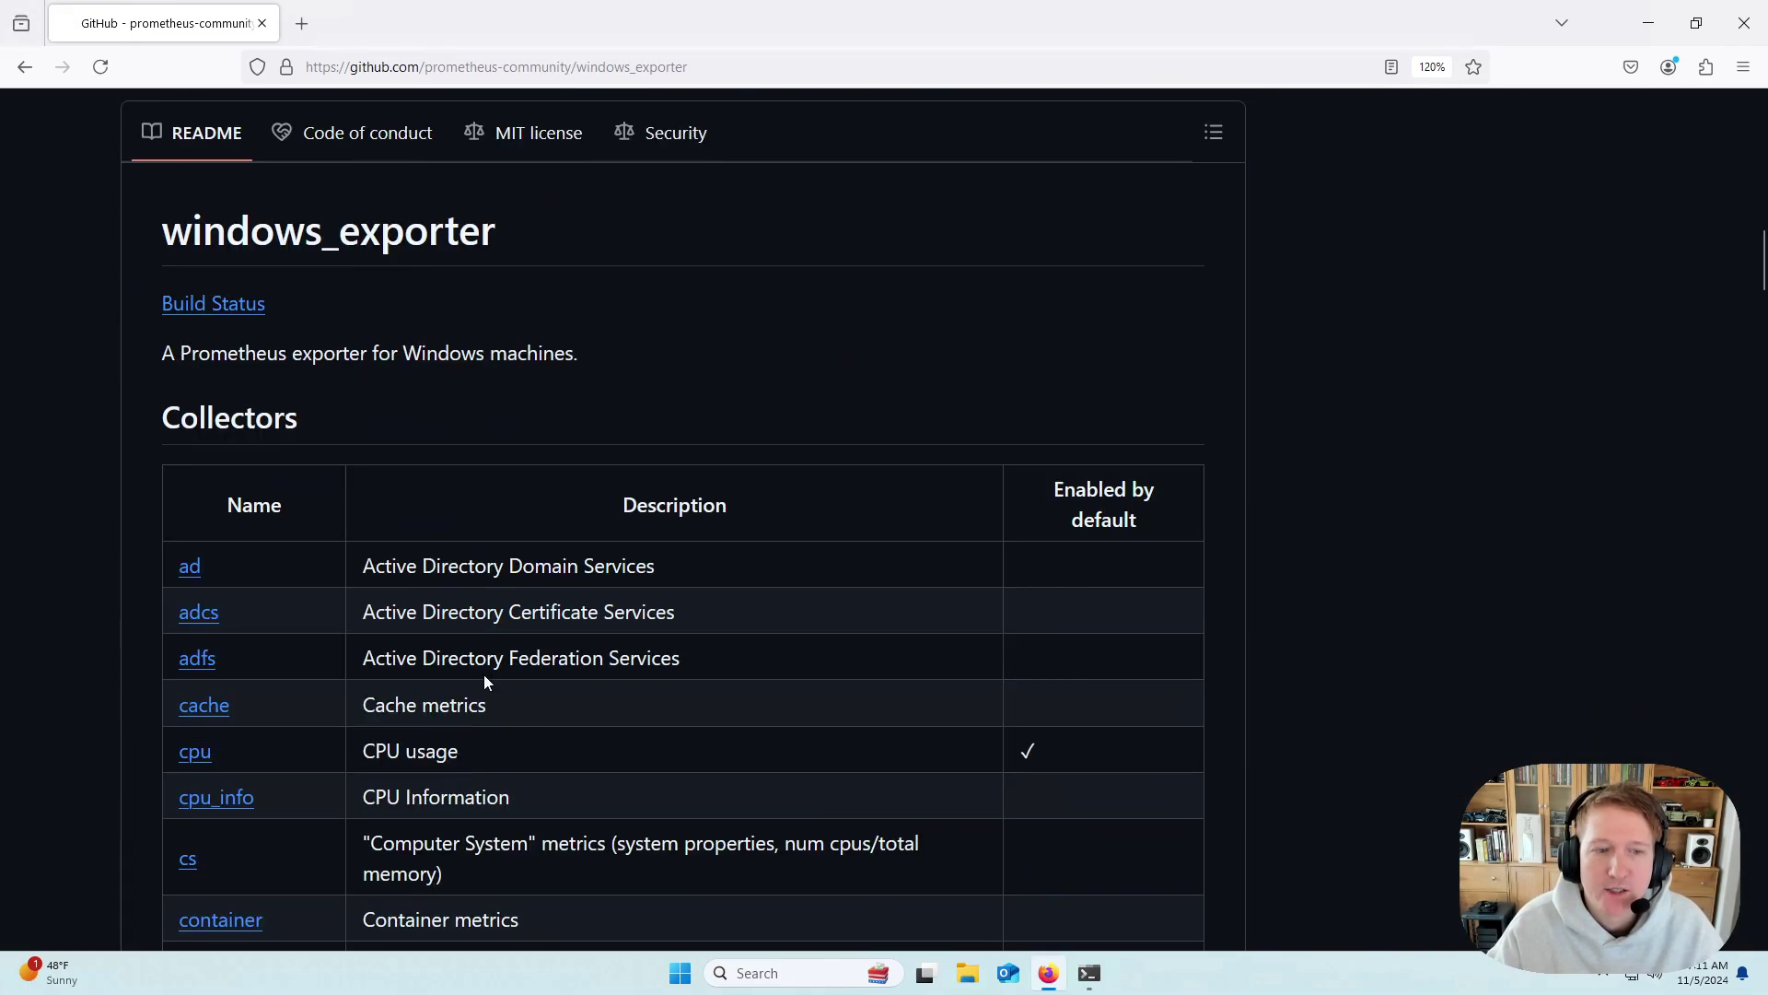
scroll(340, 639, "down", 20)
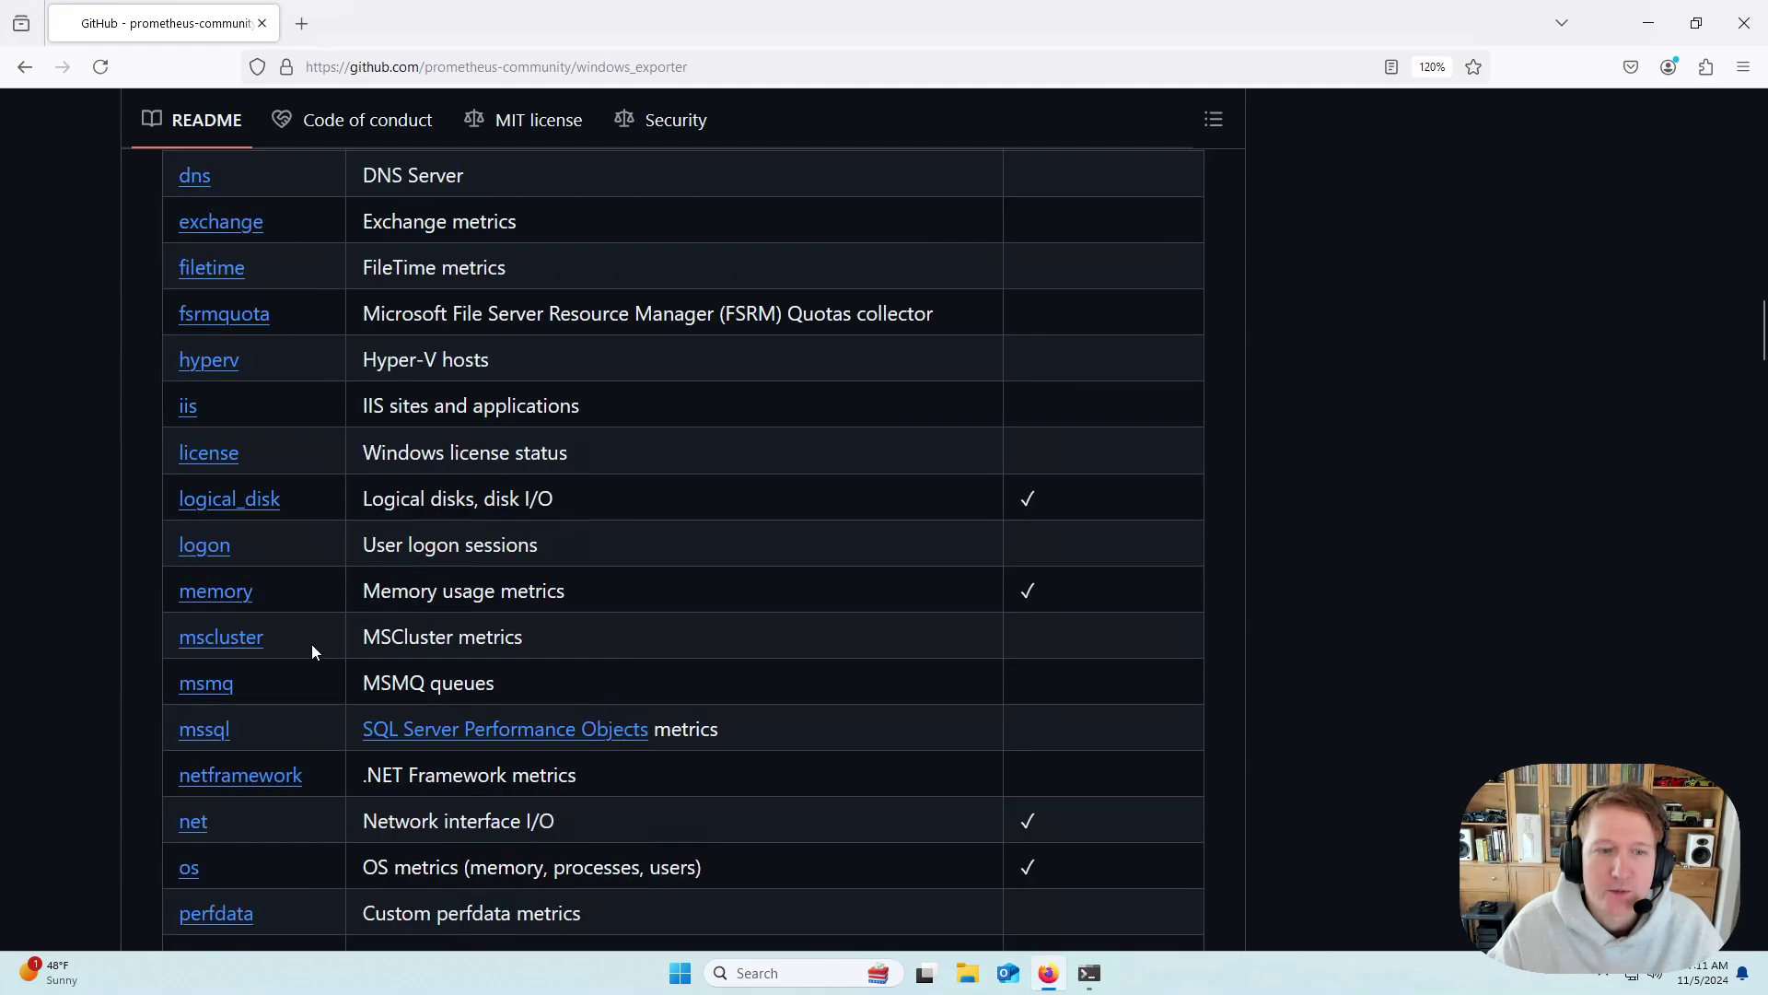
scroll(285, 659, "down", 15)
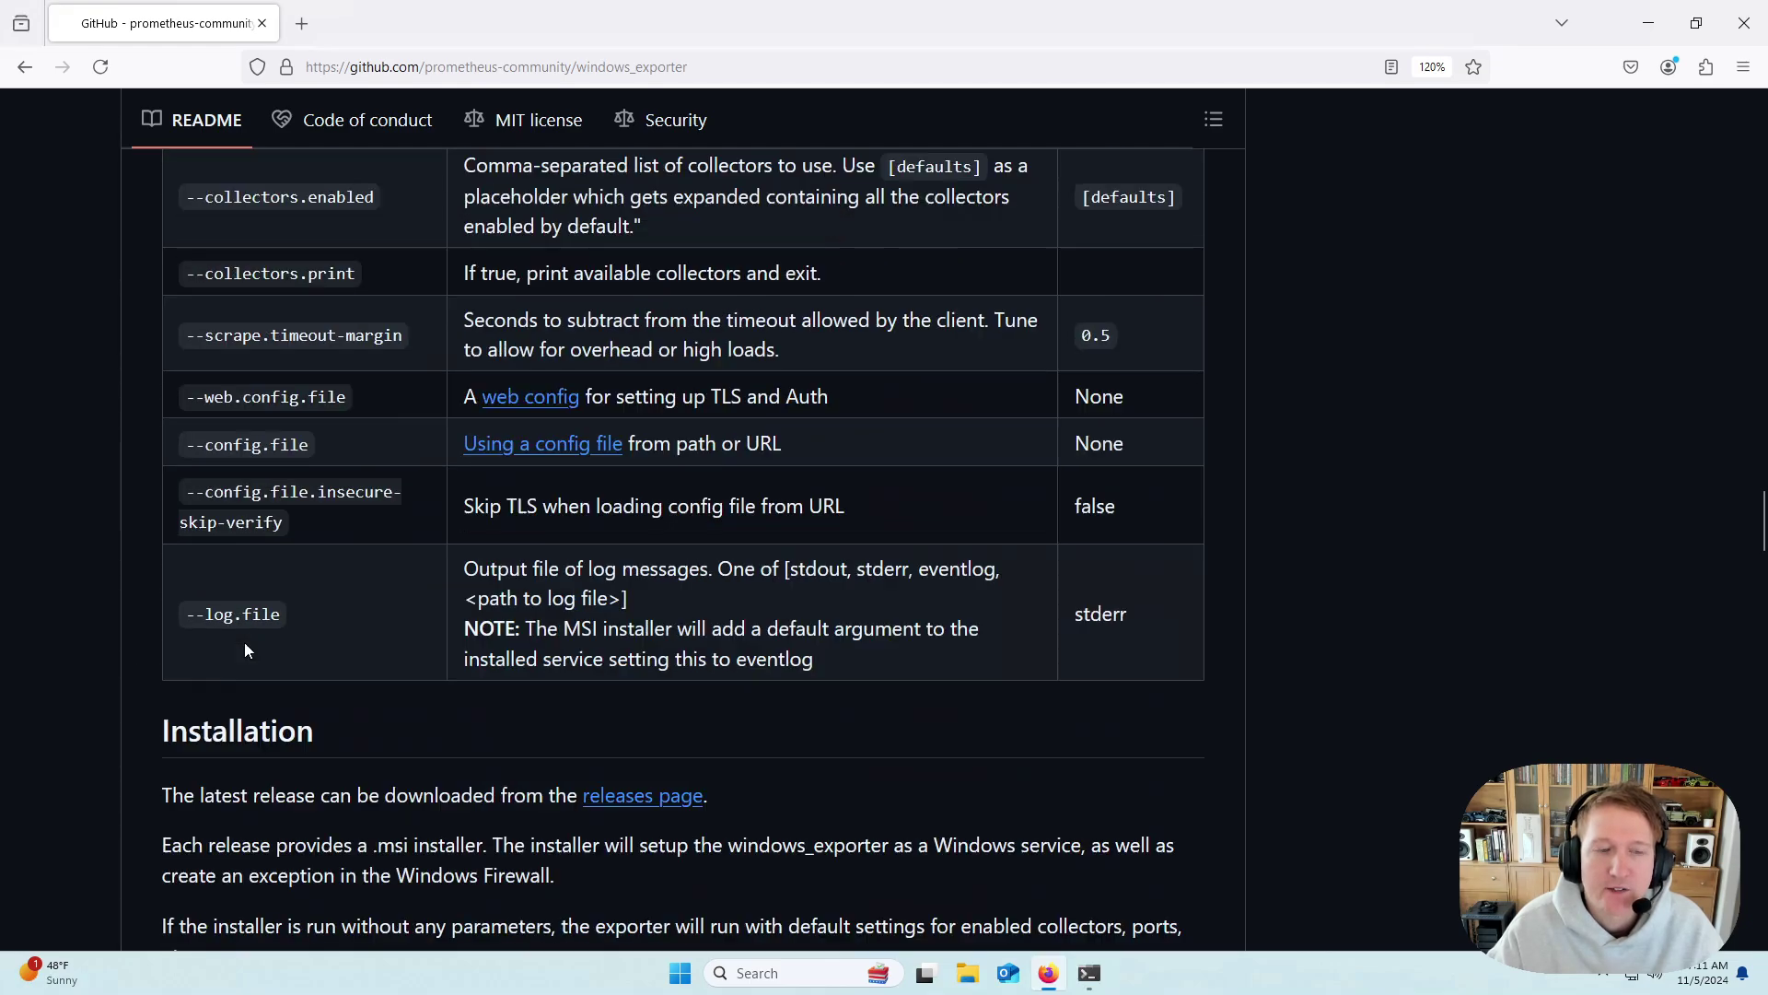
scroll(506, 655, "up", 20)
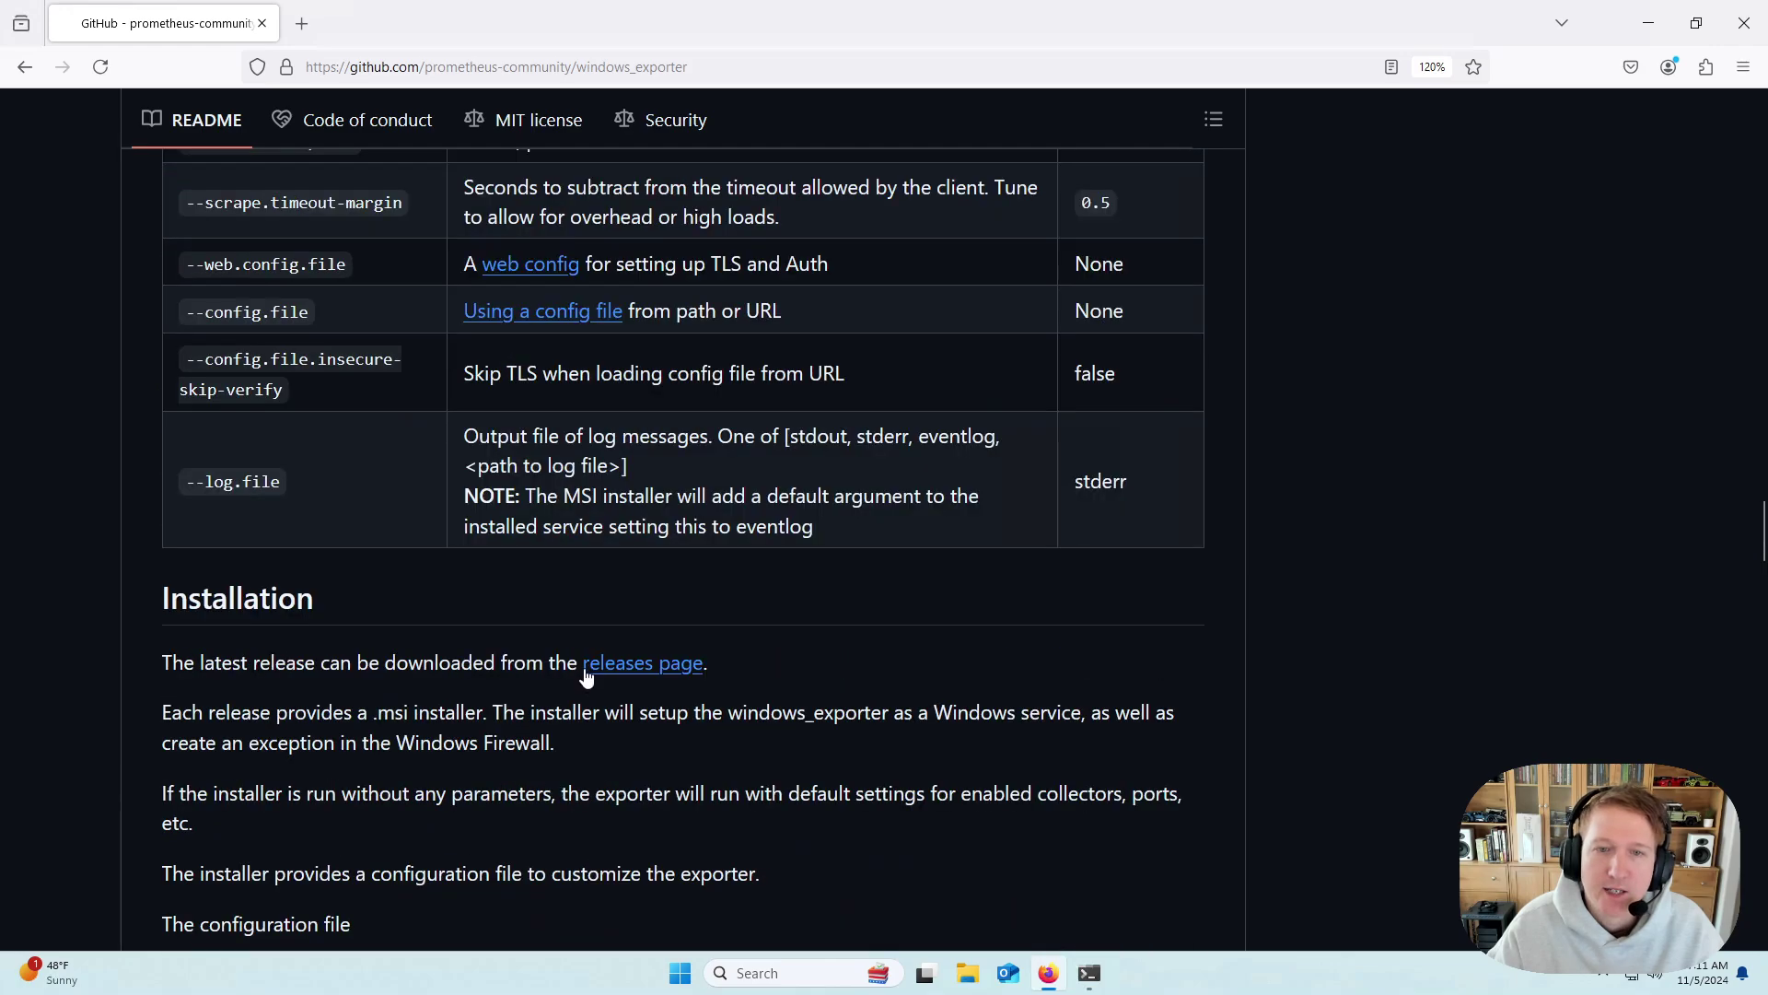
scroll(606, 671, "up", 20)
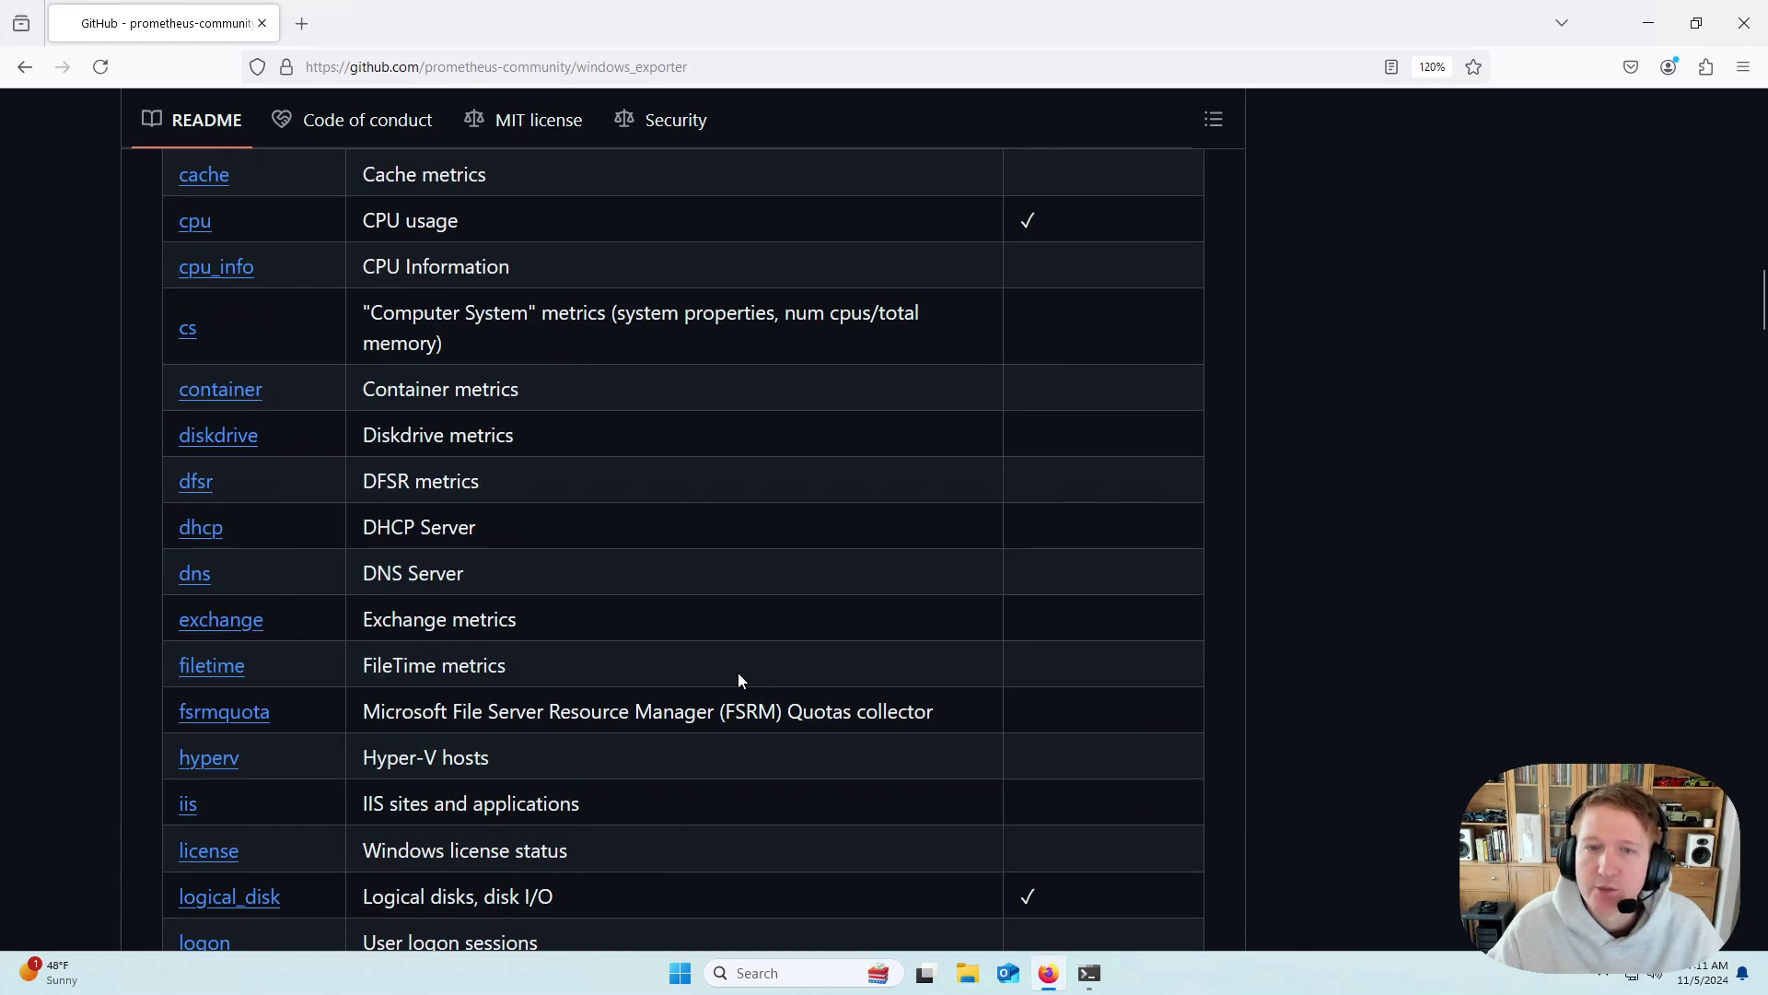
scroll(636, 728, "down", 3)
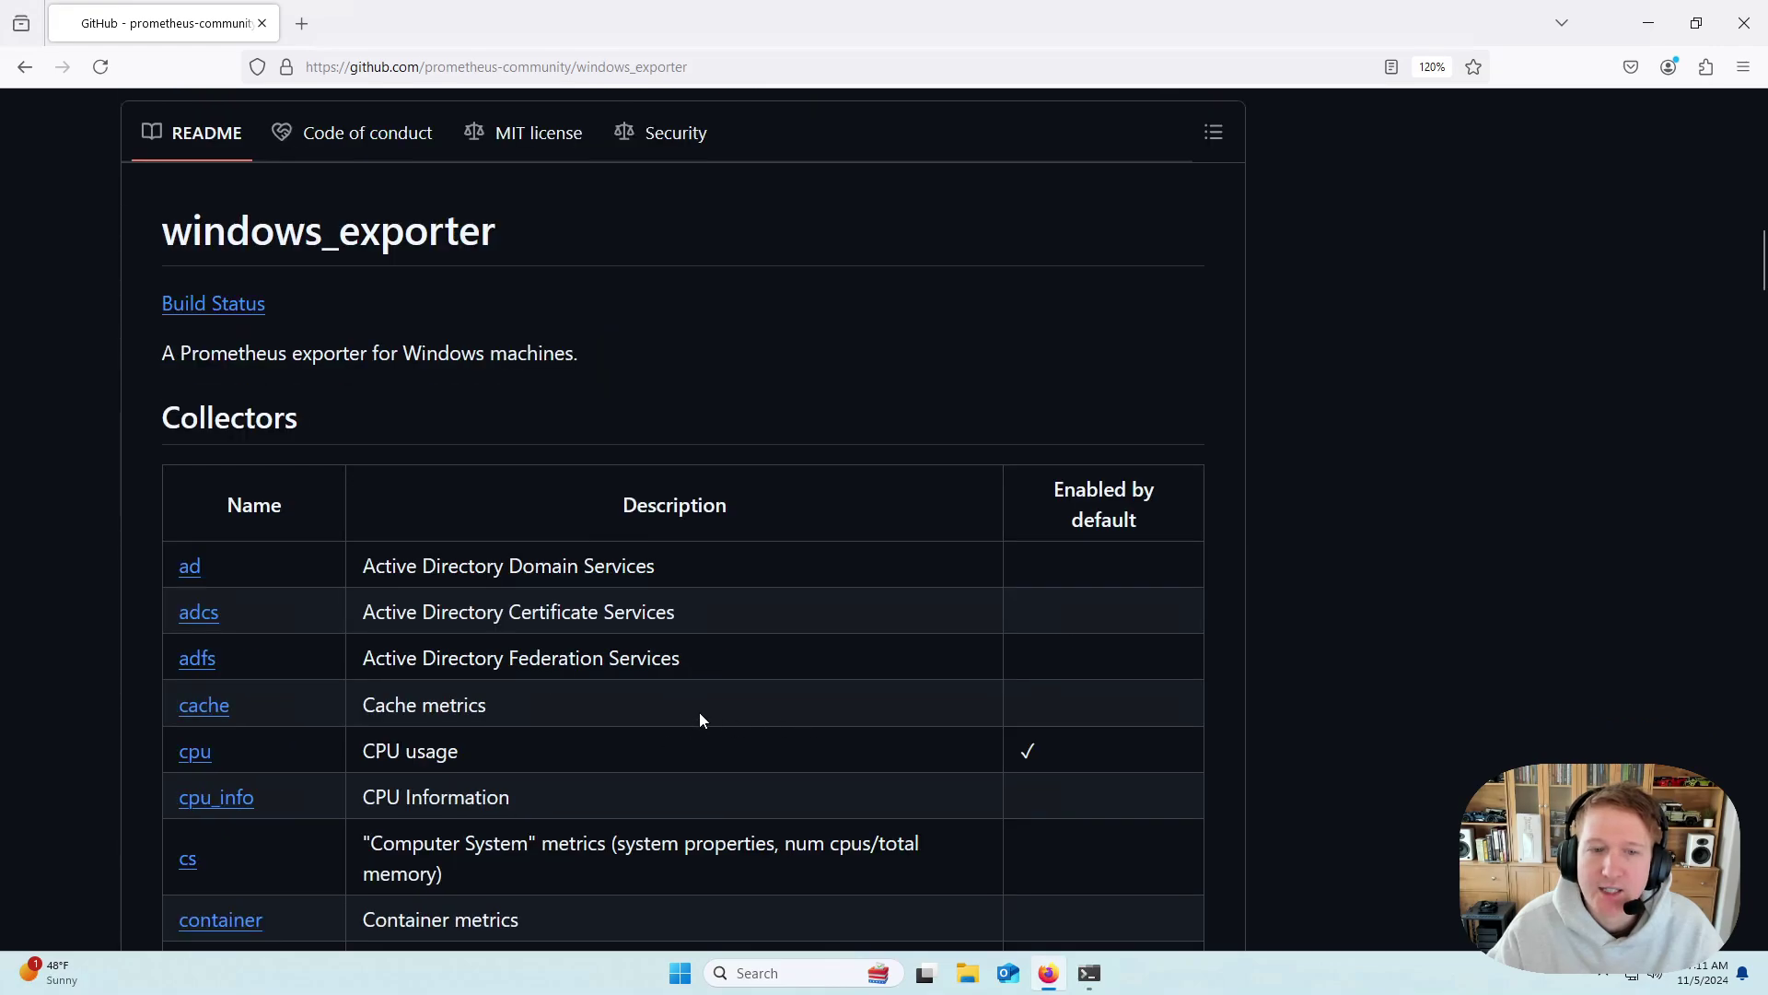
scroll(670, 714, "down", 2)
scroll(1112, 378, "down", 6)
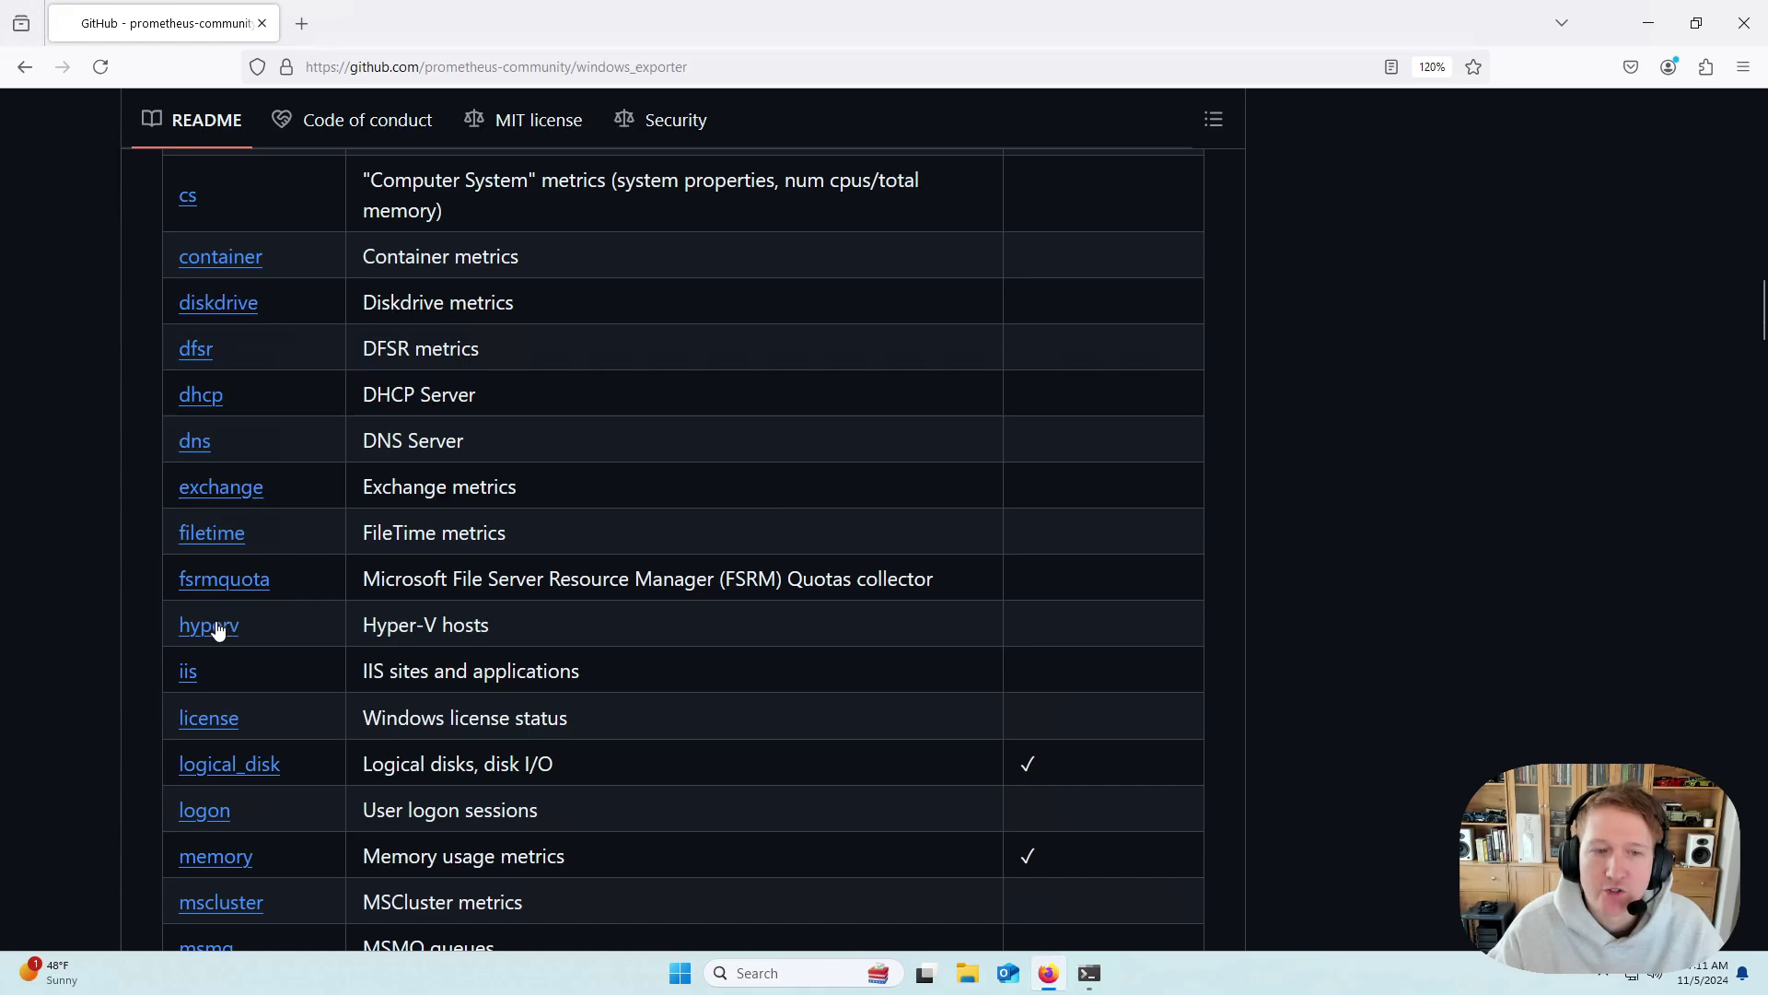
scroll(758, 661, "down", 3)
scroll(928, 663, "up", 9)
scroll(928, 662, "up", 14)
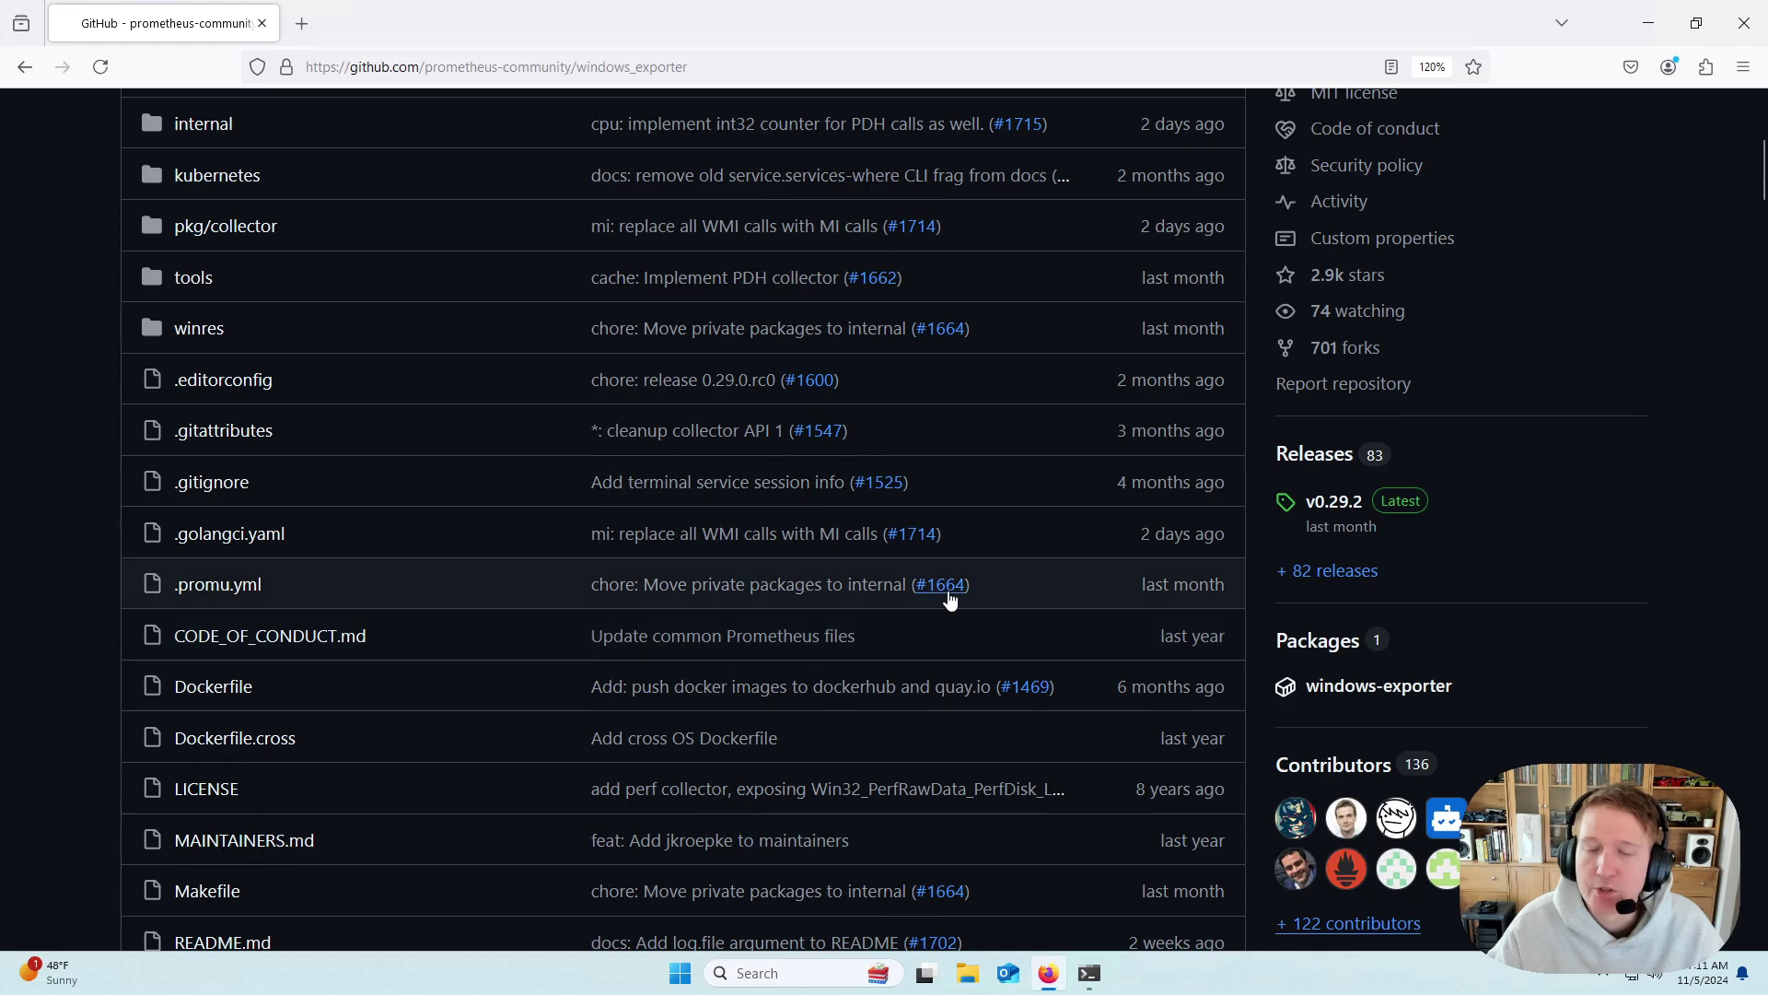
scroll(930, 591, "up", 3)
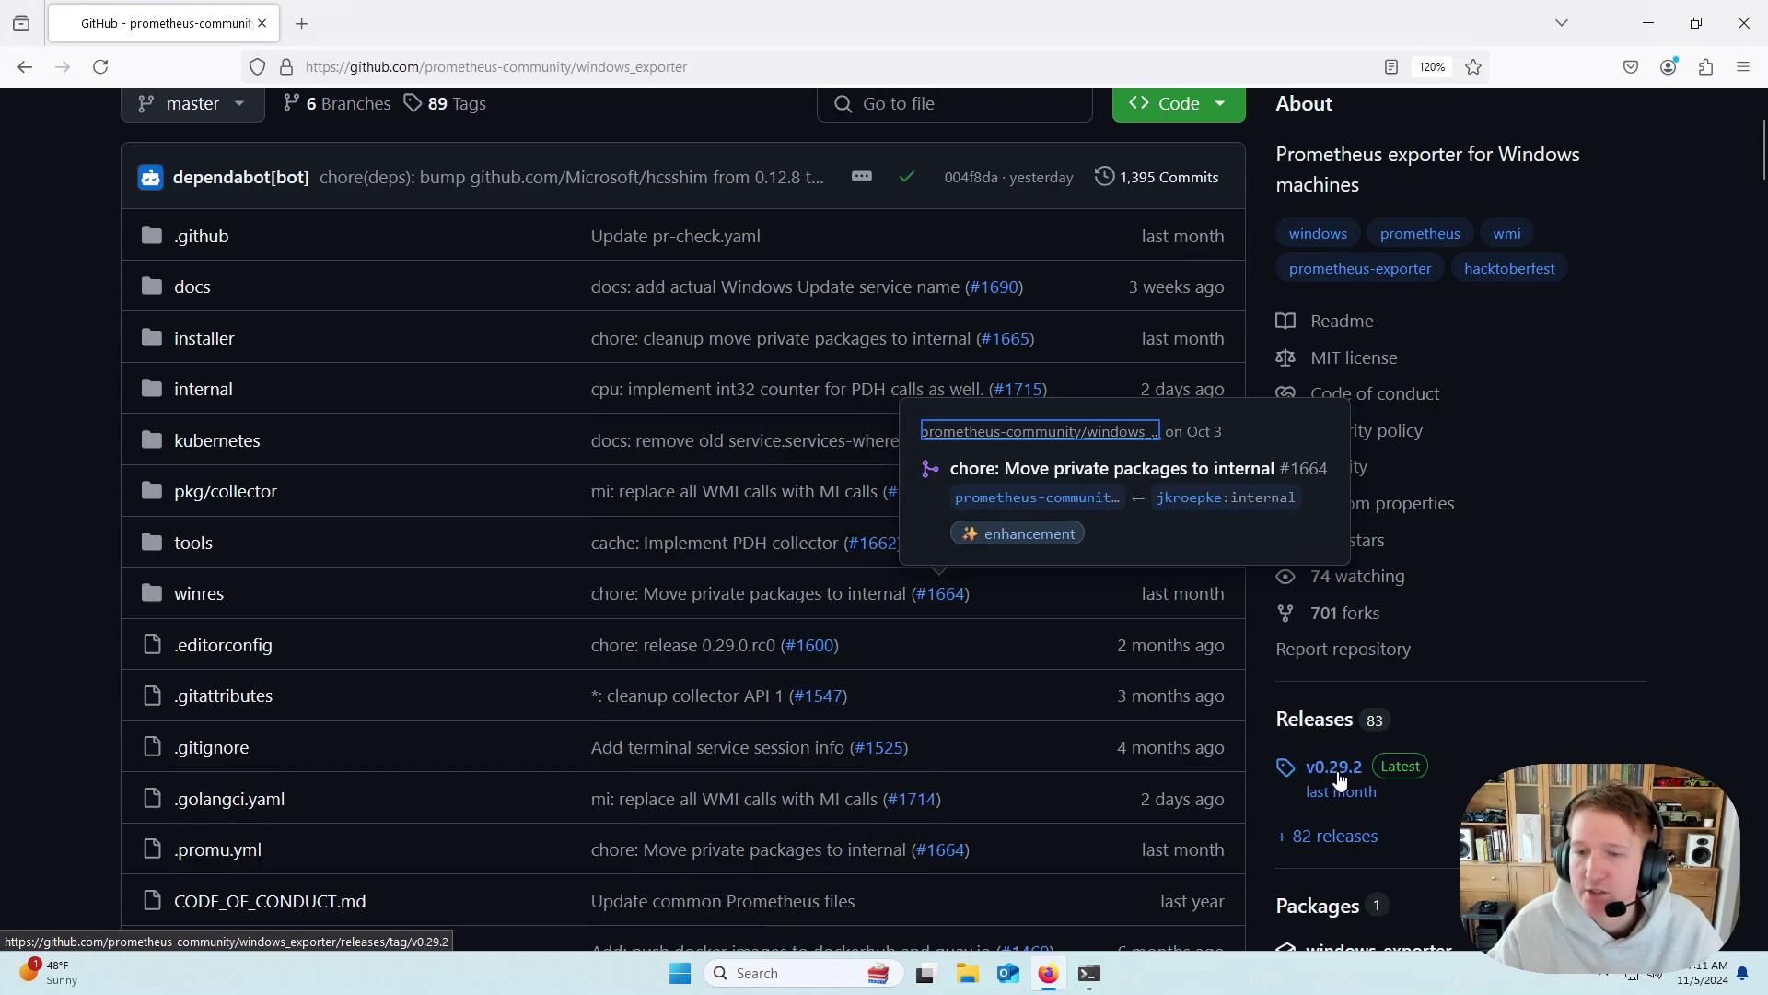
Step: From the v0.29.2 release assets, download windows_exporter-0.29.2-amd64.msi and open it
left_click(1338, 772)
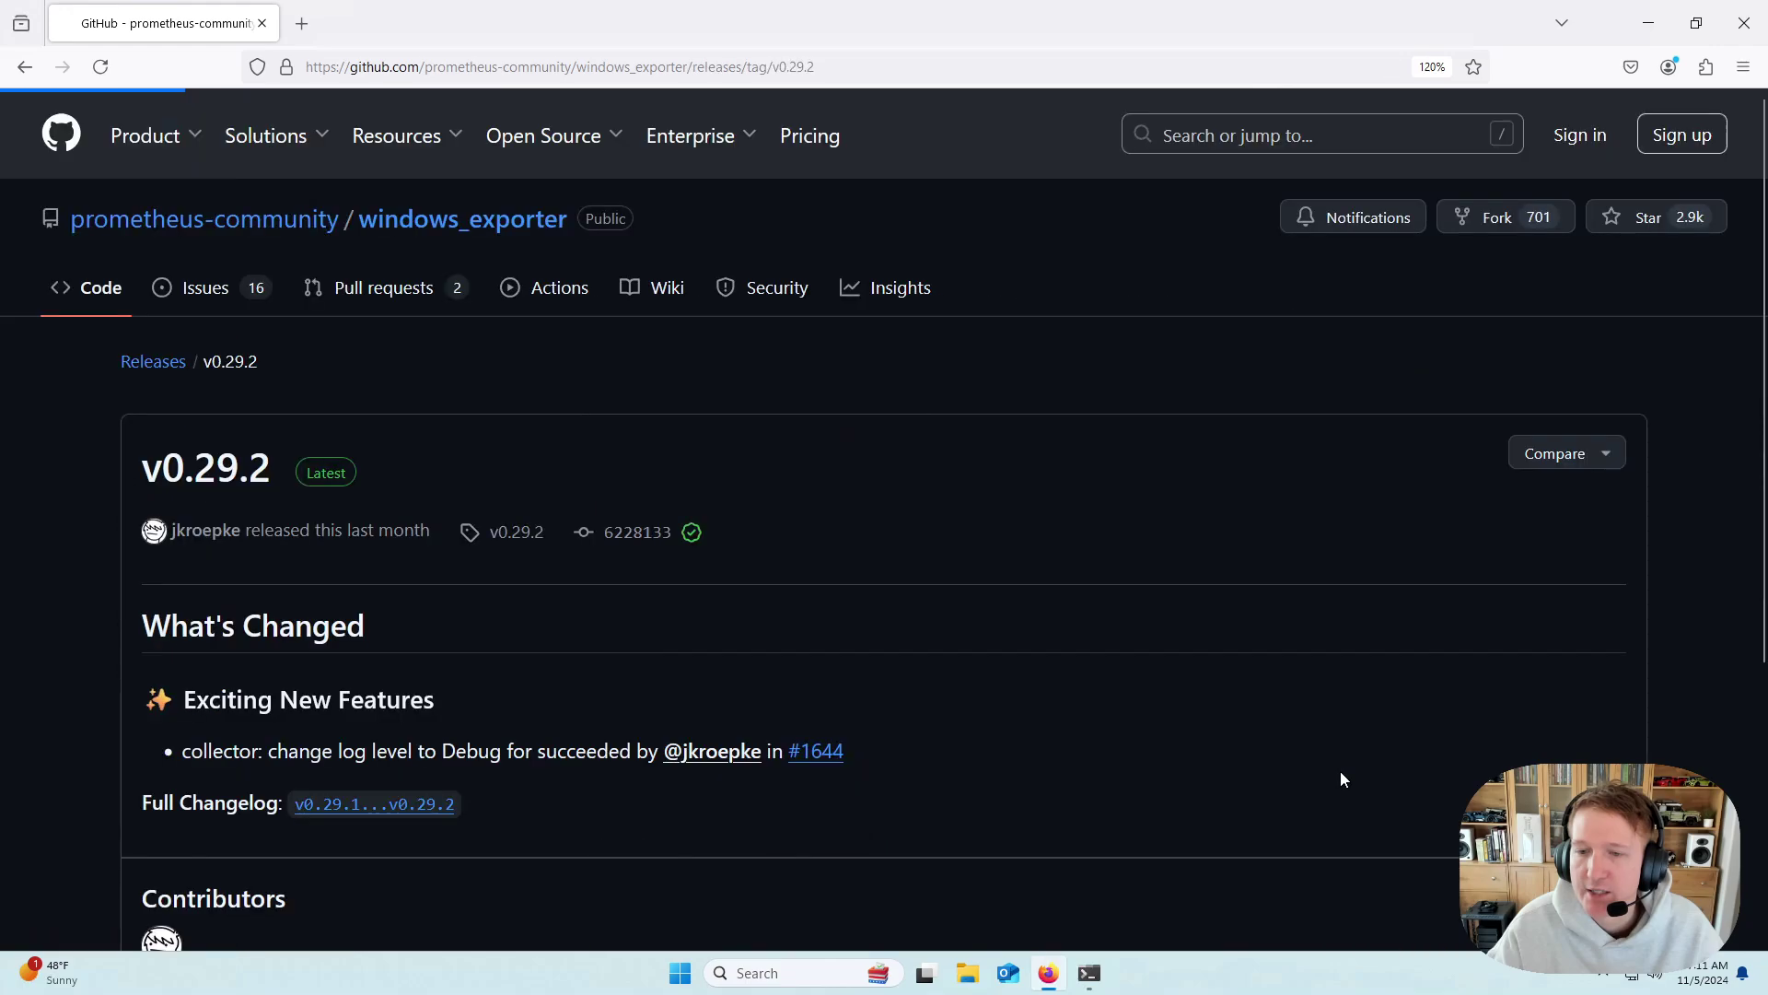
scroll(787, 624, "down", 2)
scroll(786, 624, "down", 6)
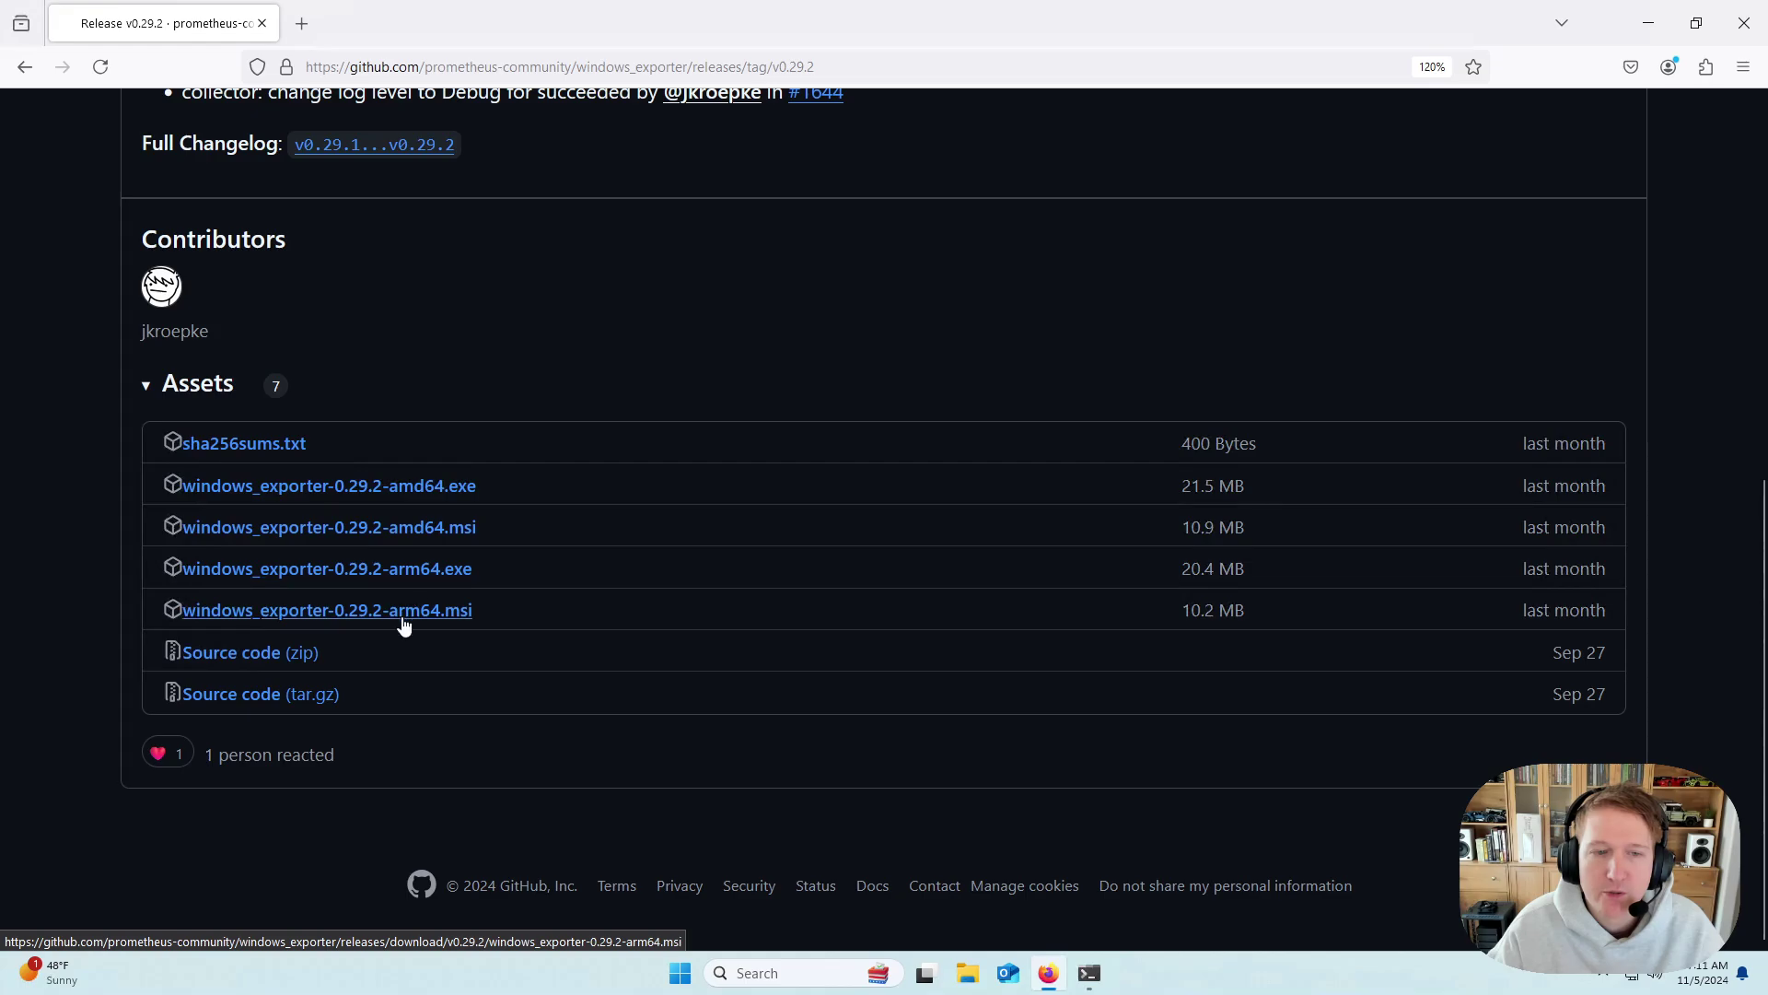
left_click(413, 539)
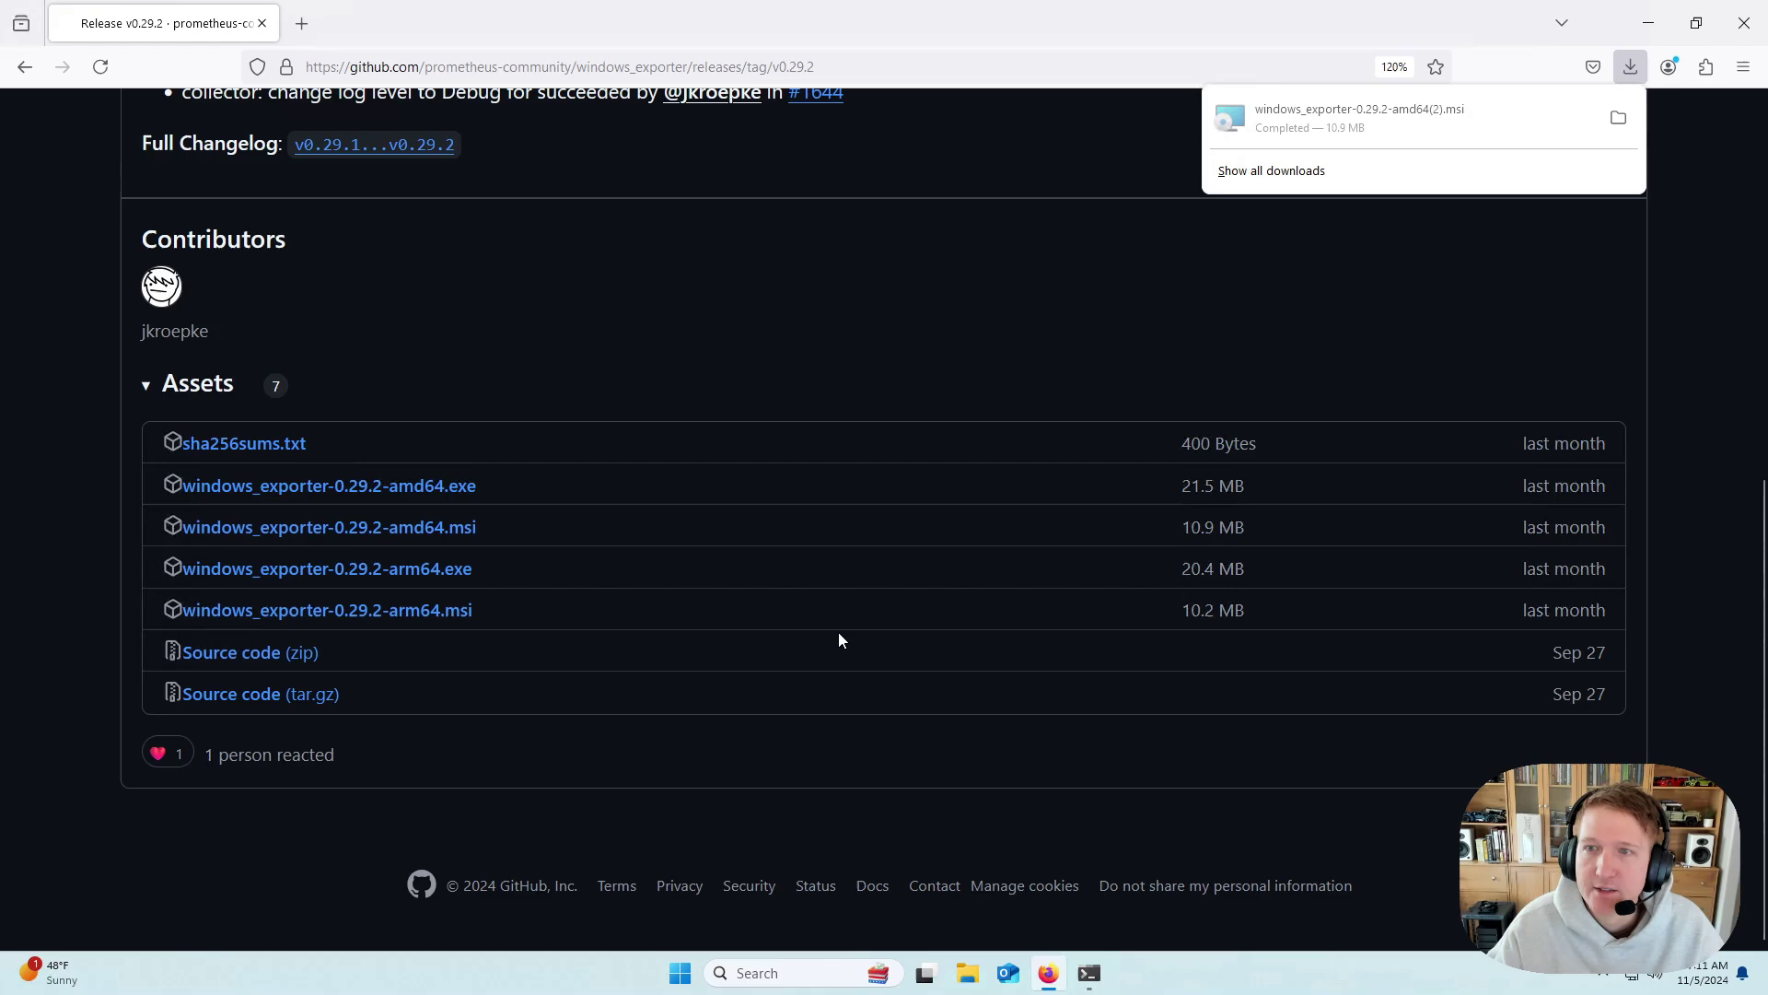
left_click(1335, 118)
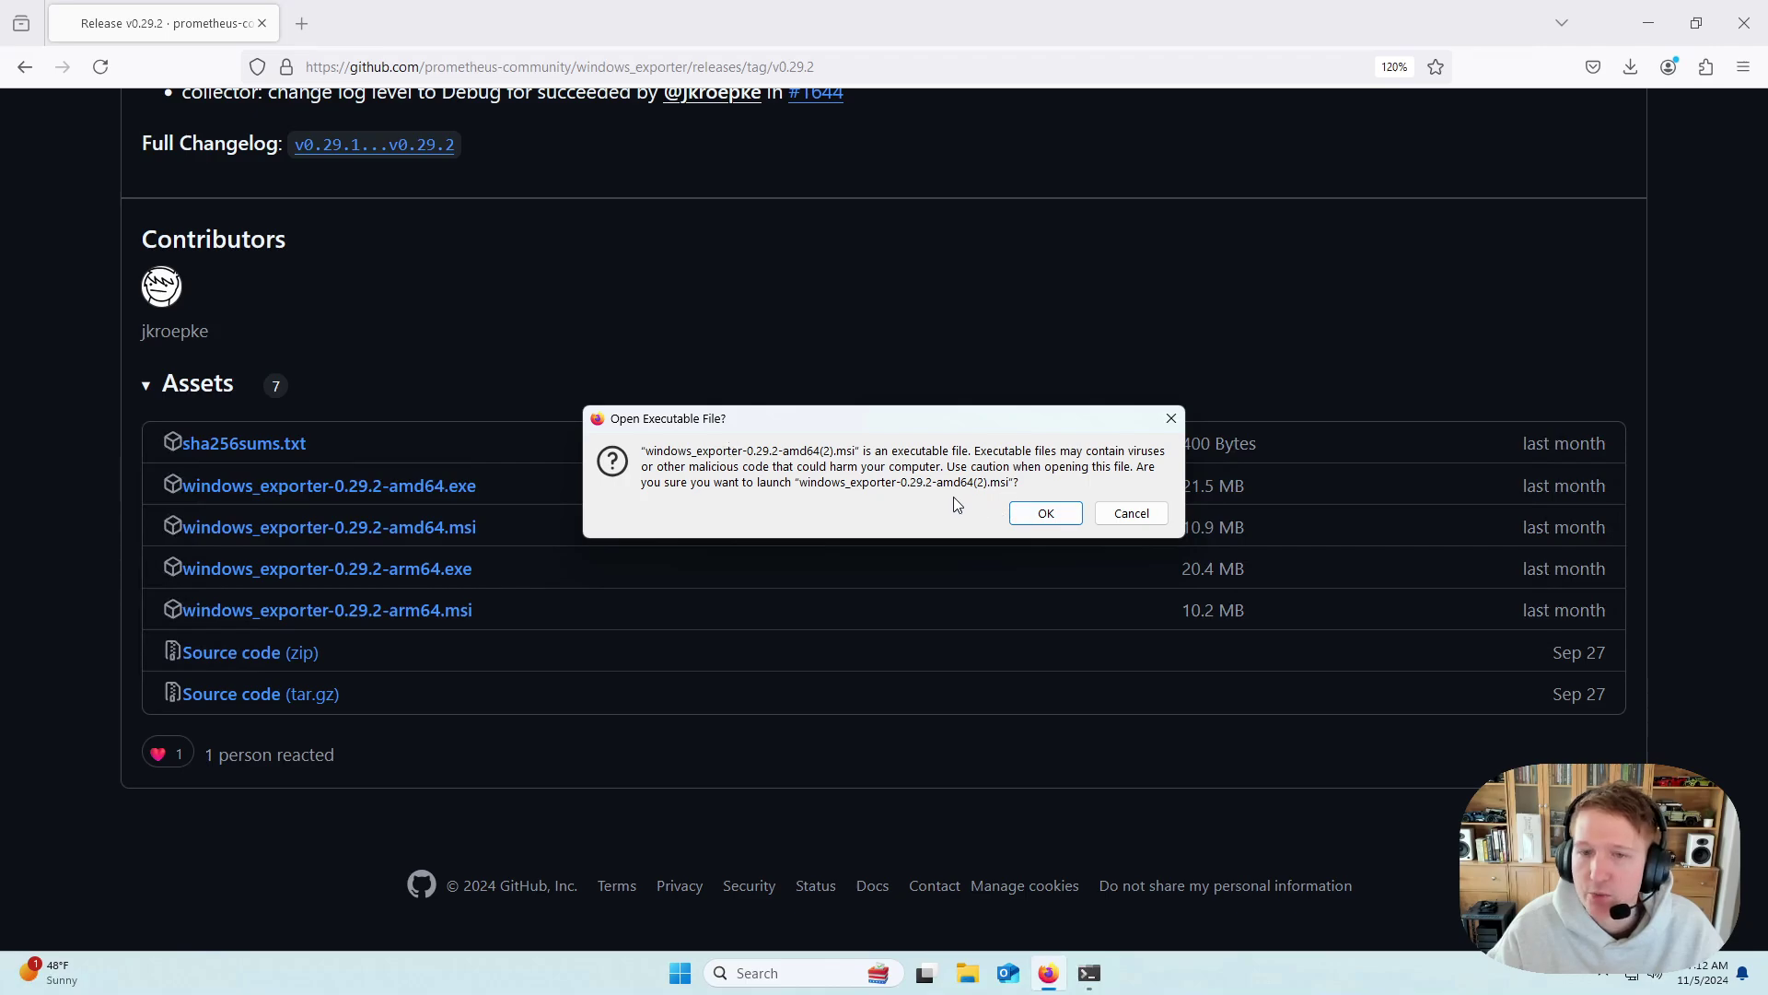
Step: Confirm launching the installer, run it anyway past SmartScreen, and pass the welcome page
left_click(1045, 514)
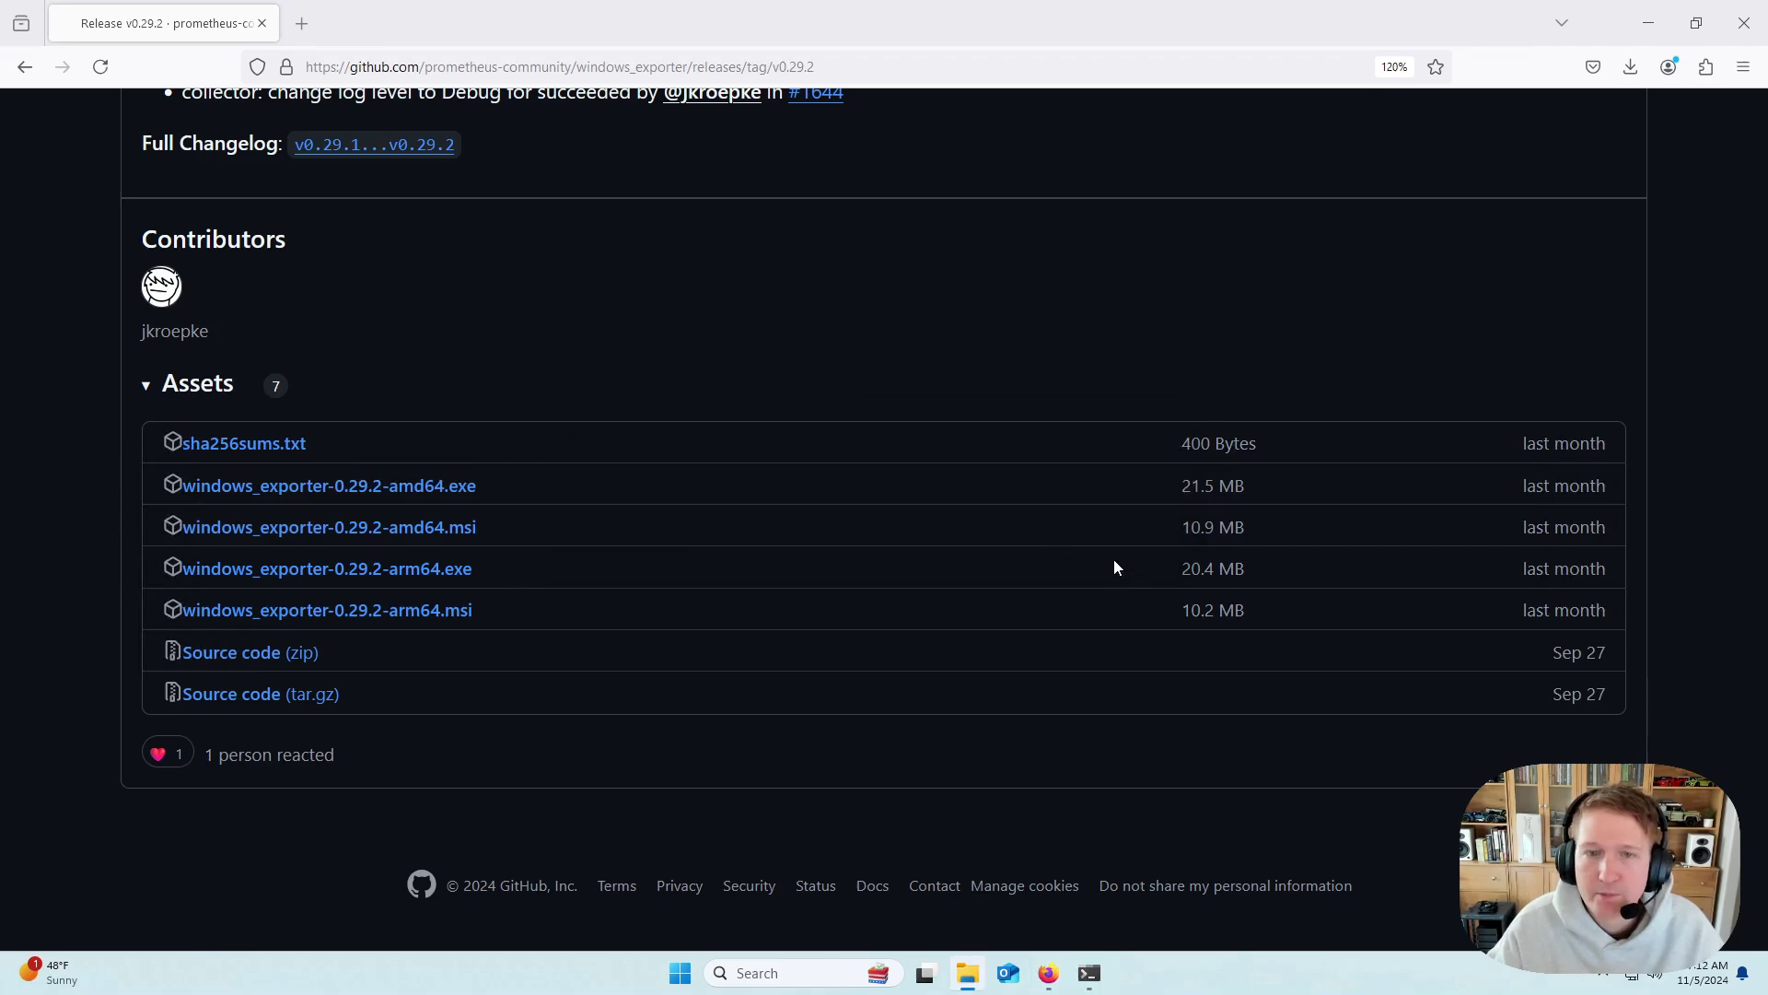
left_click(705, 367)
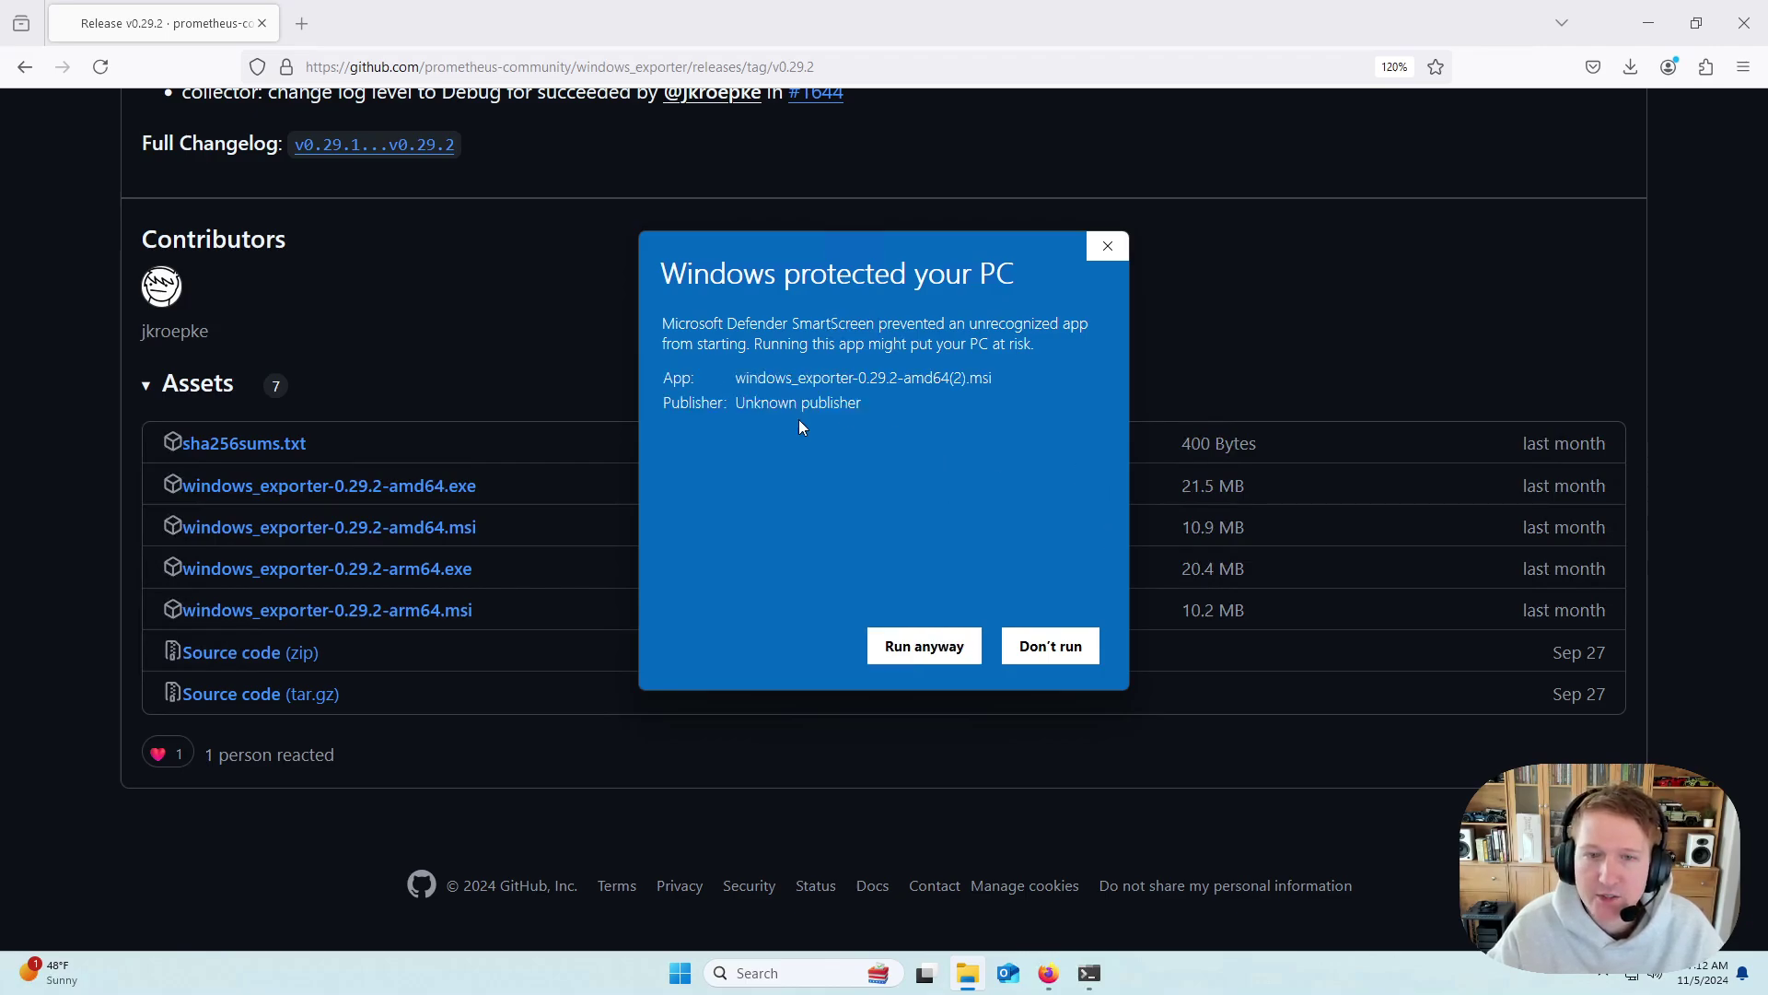
left_click(936, 652)
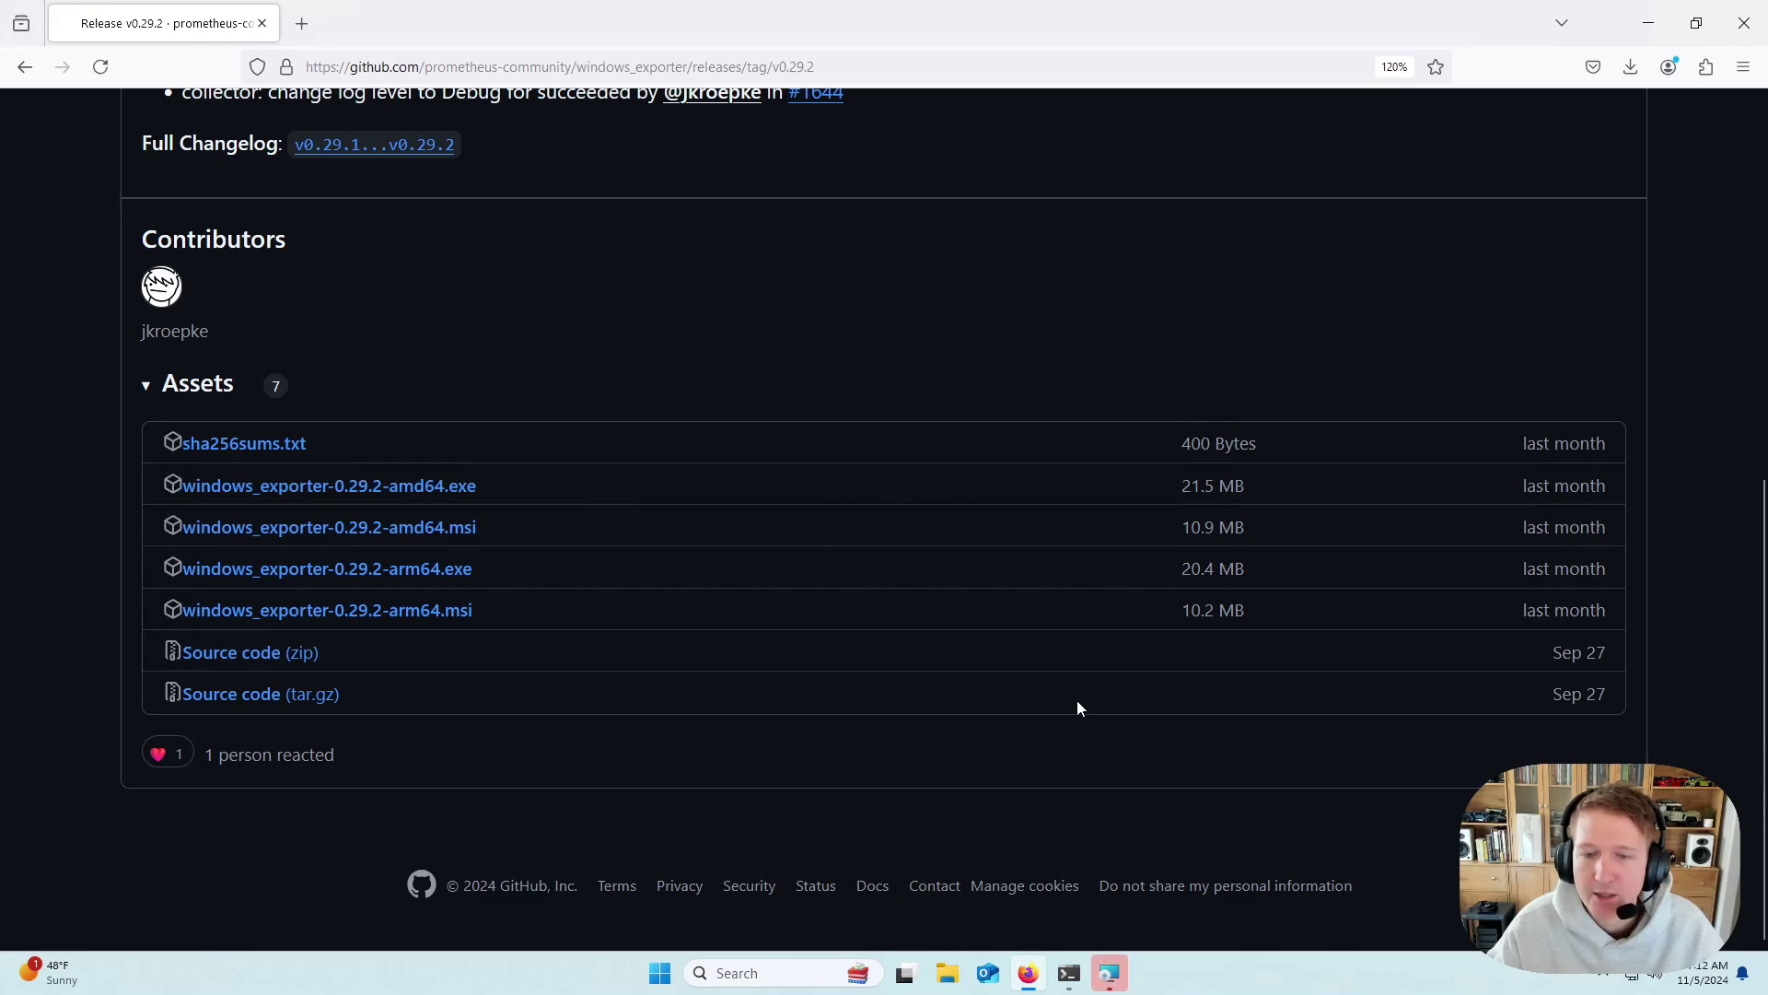
left_click(1112, 976)
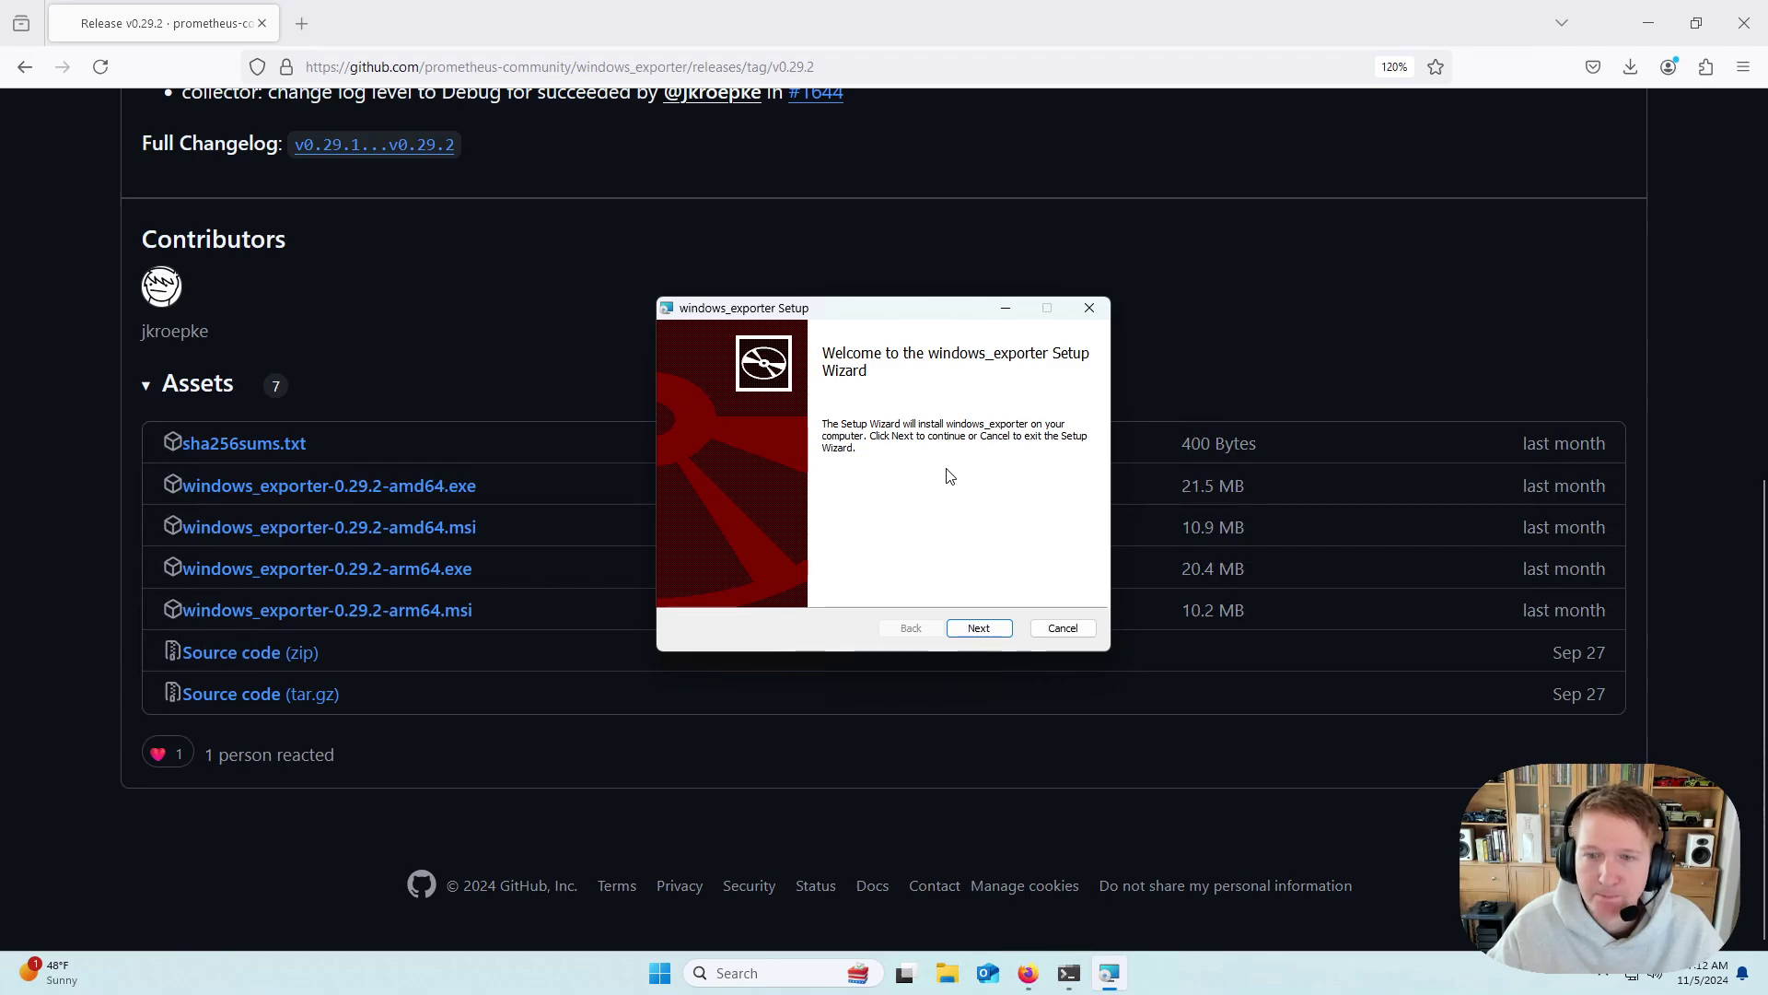
left_click(981, 633)
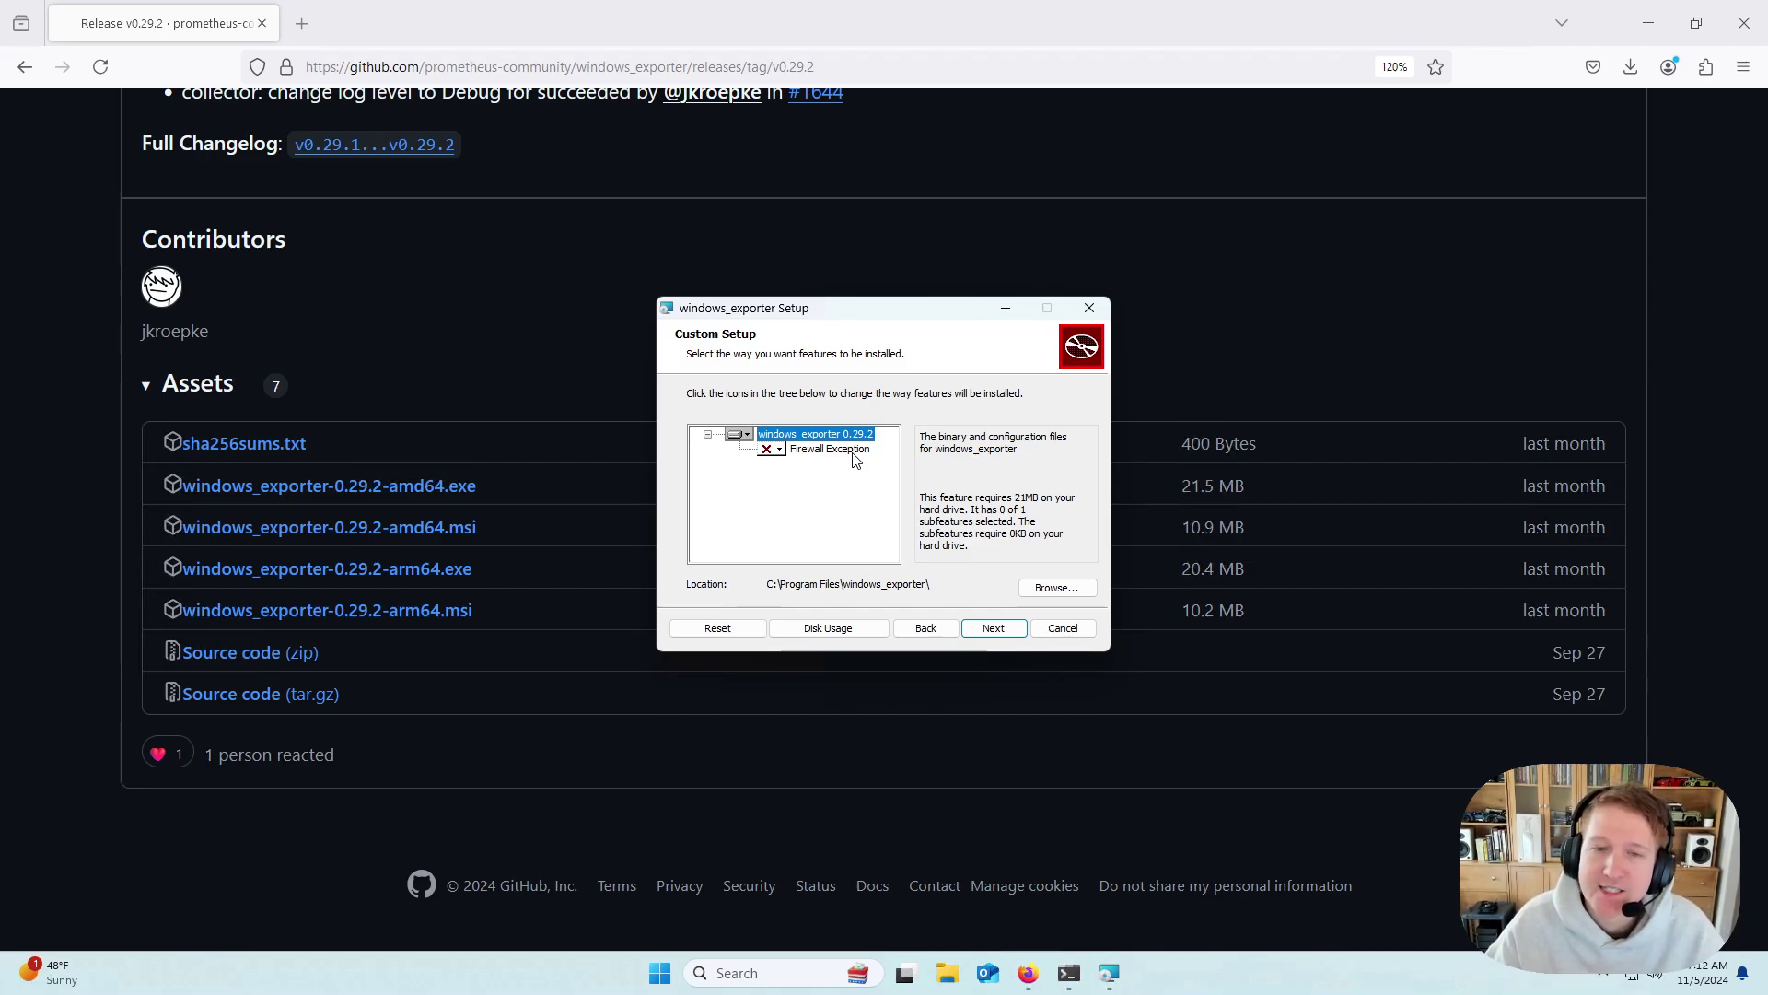
Step: Set Firewall Exception to 'Entire feature will be unavailable' and continue to the configuration page
left_click(777, 456)
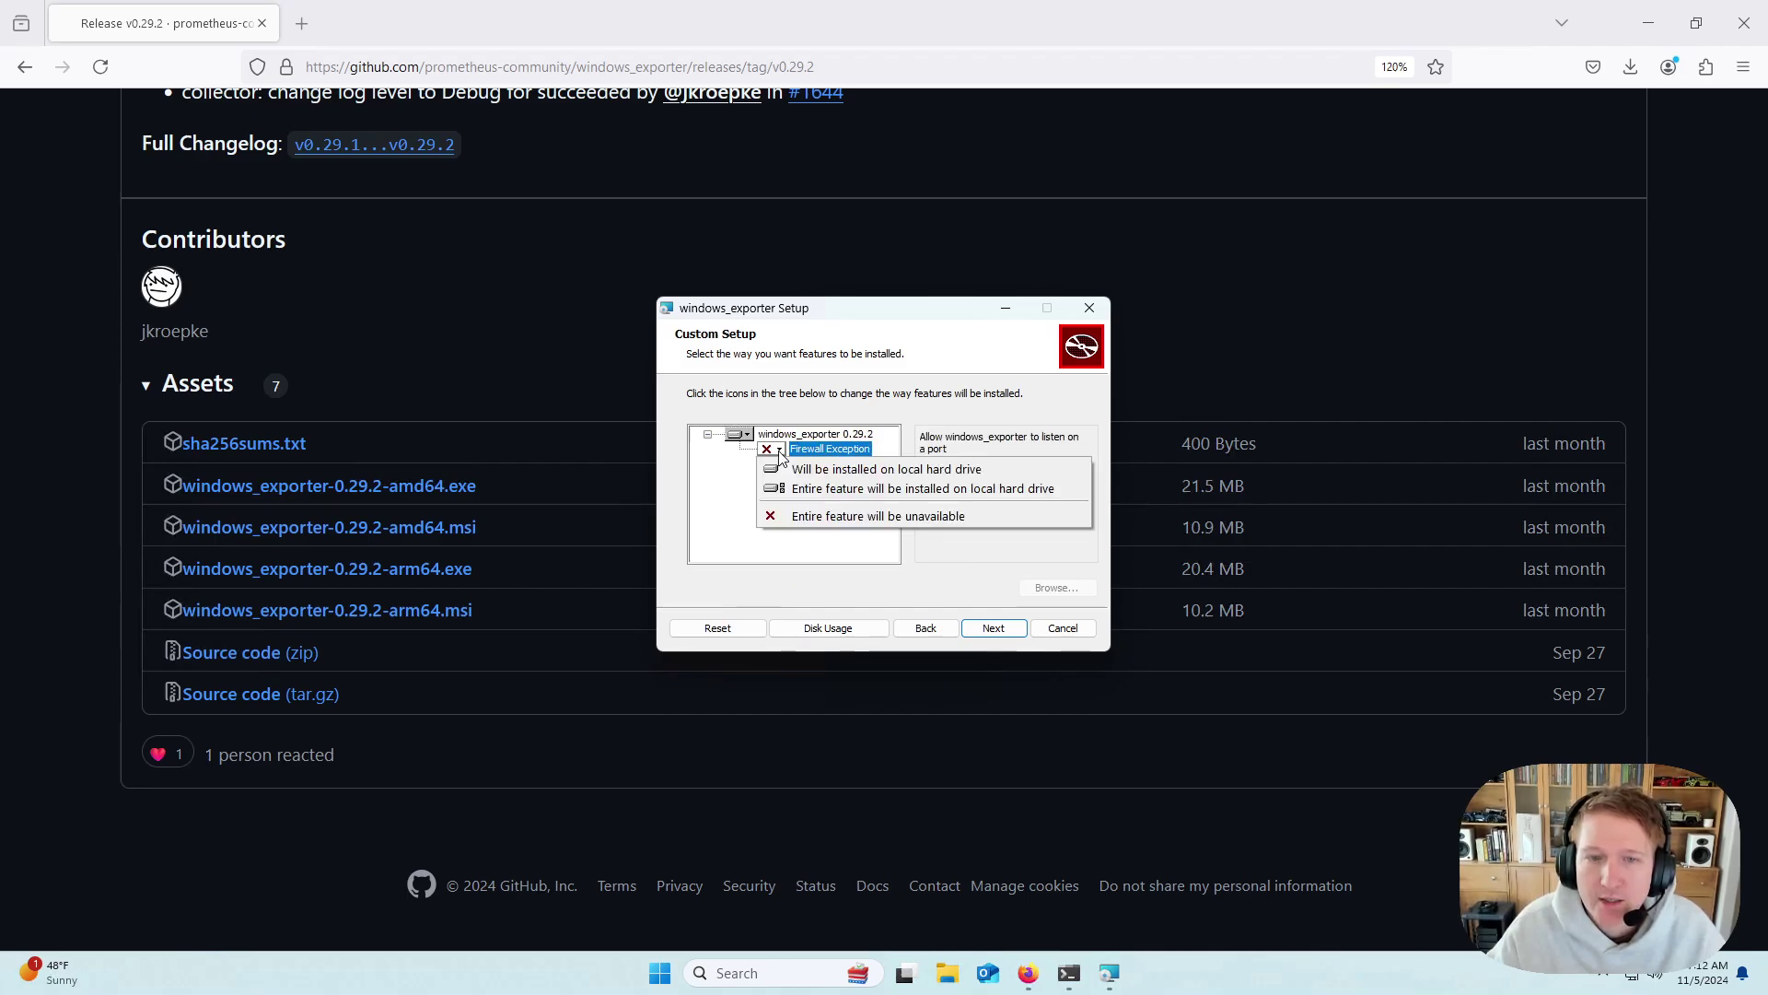
left_click(830, 471)
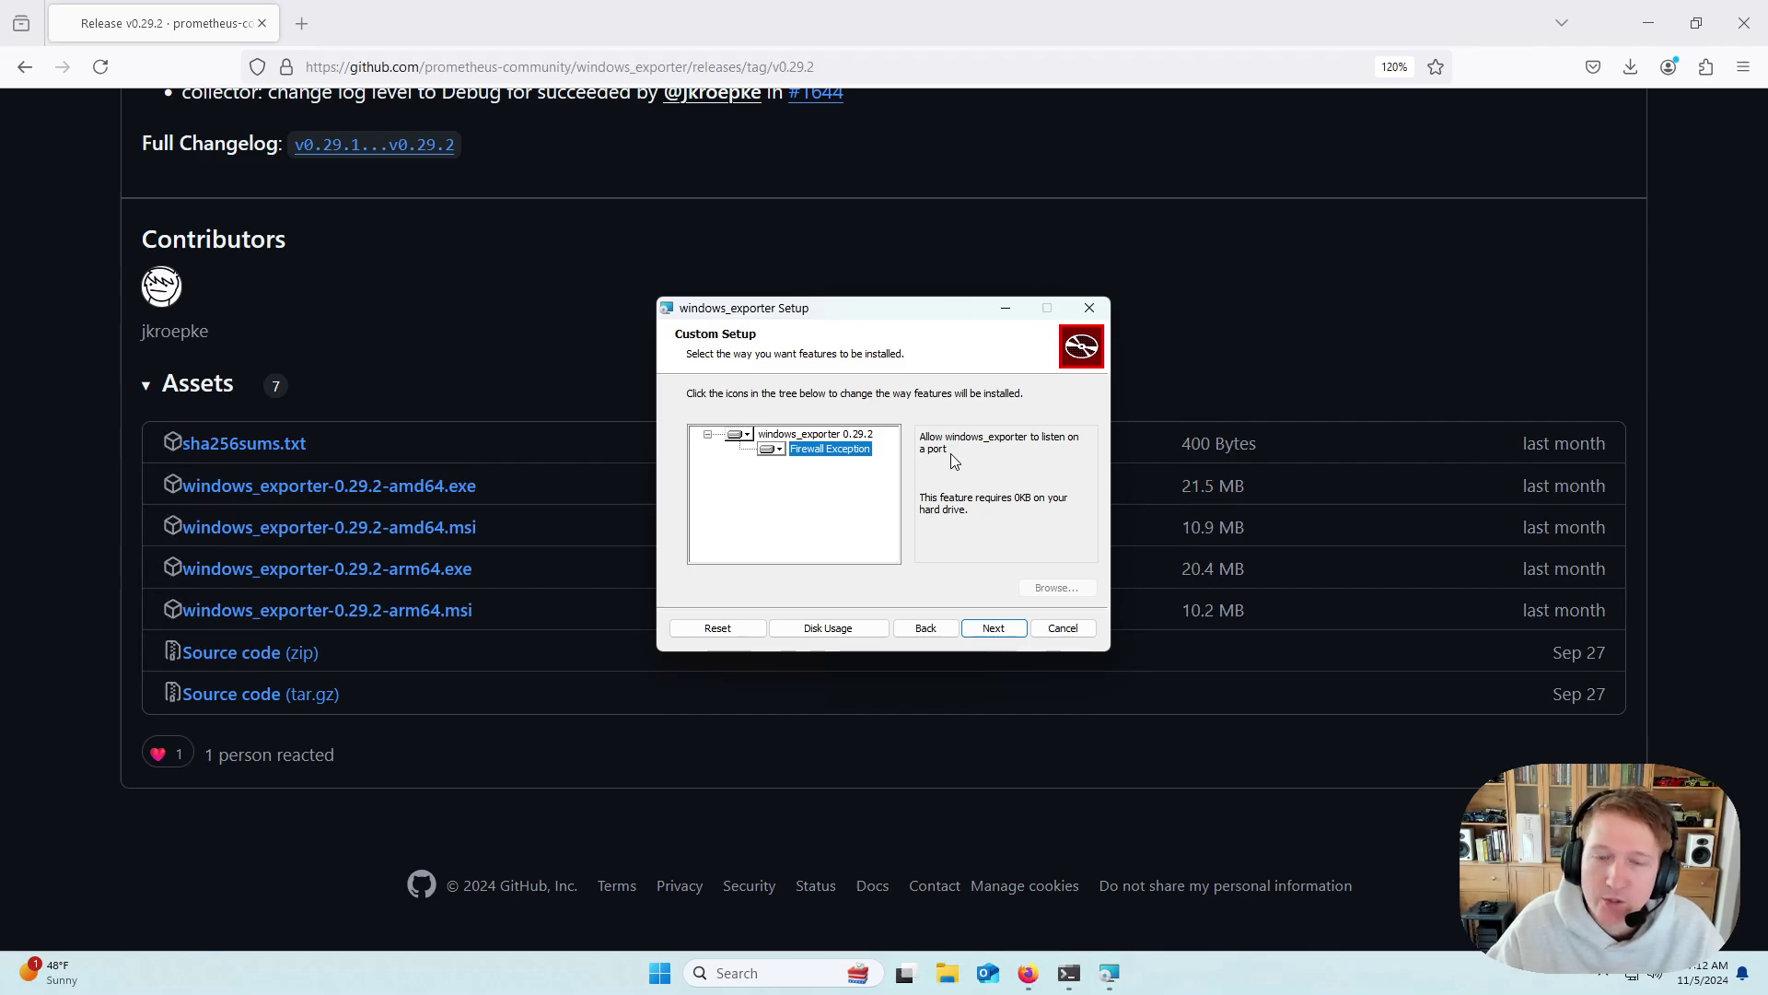
left_click(780, 450)
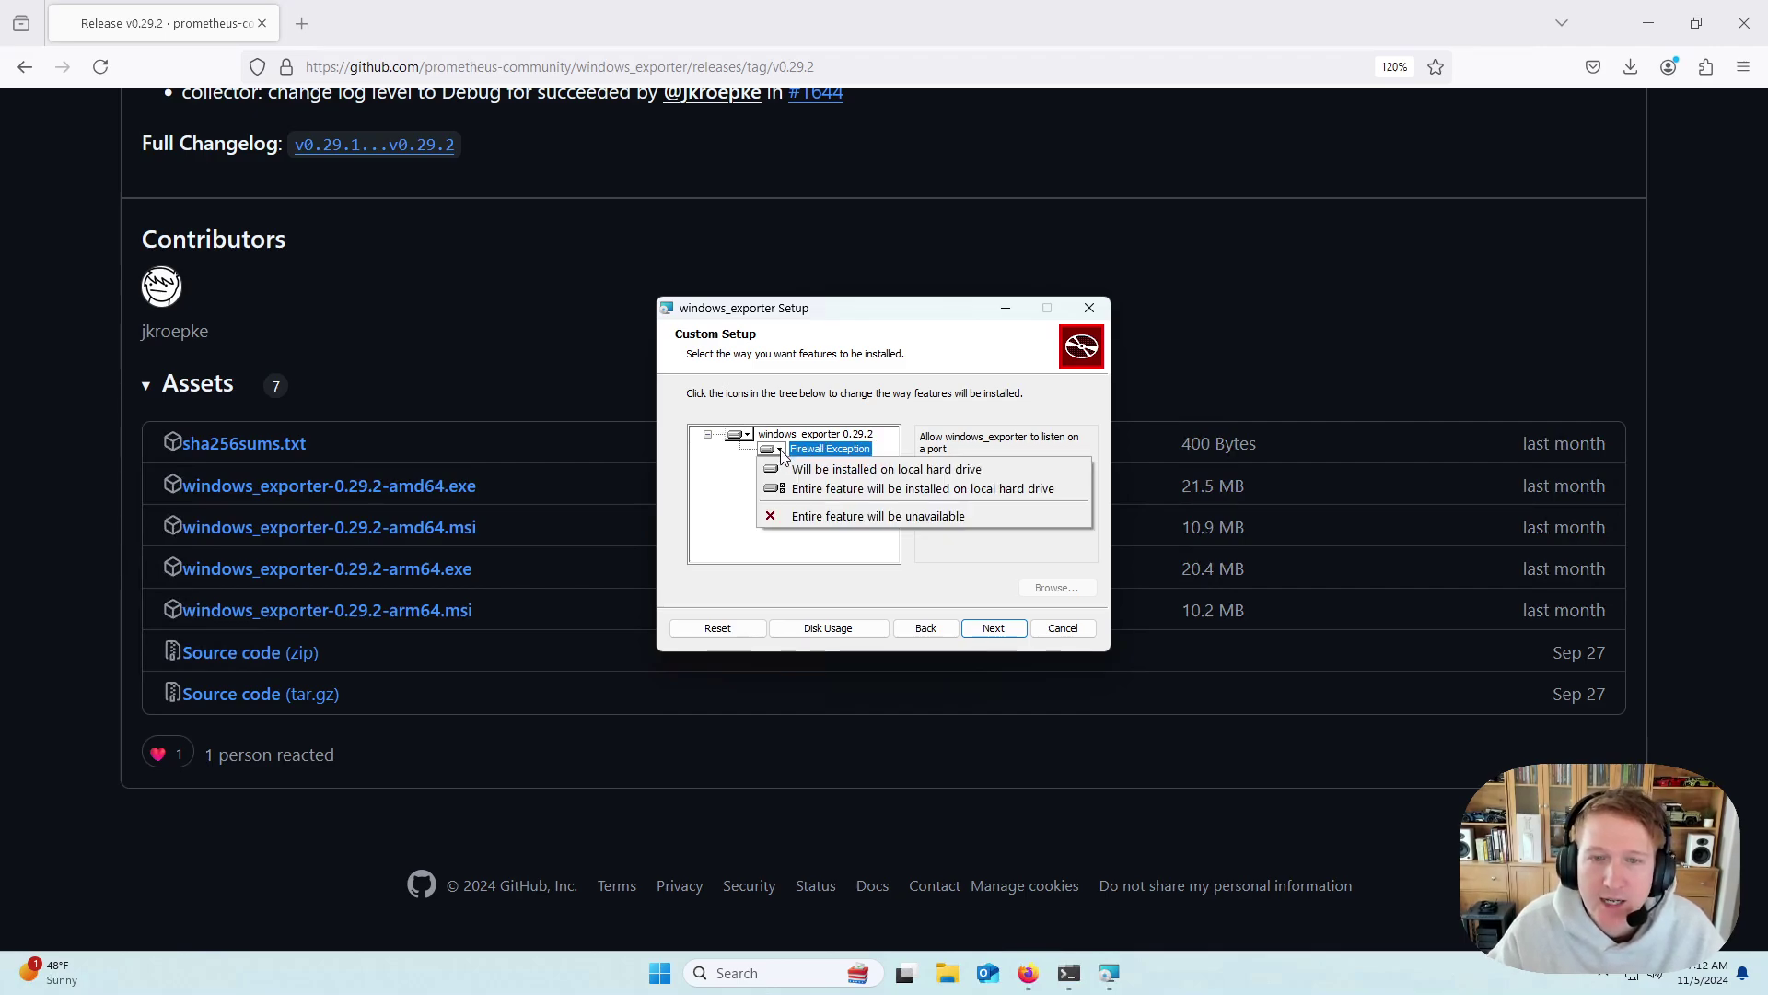
left_click(844, 516)
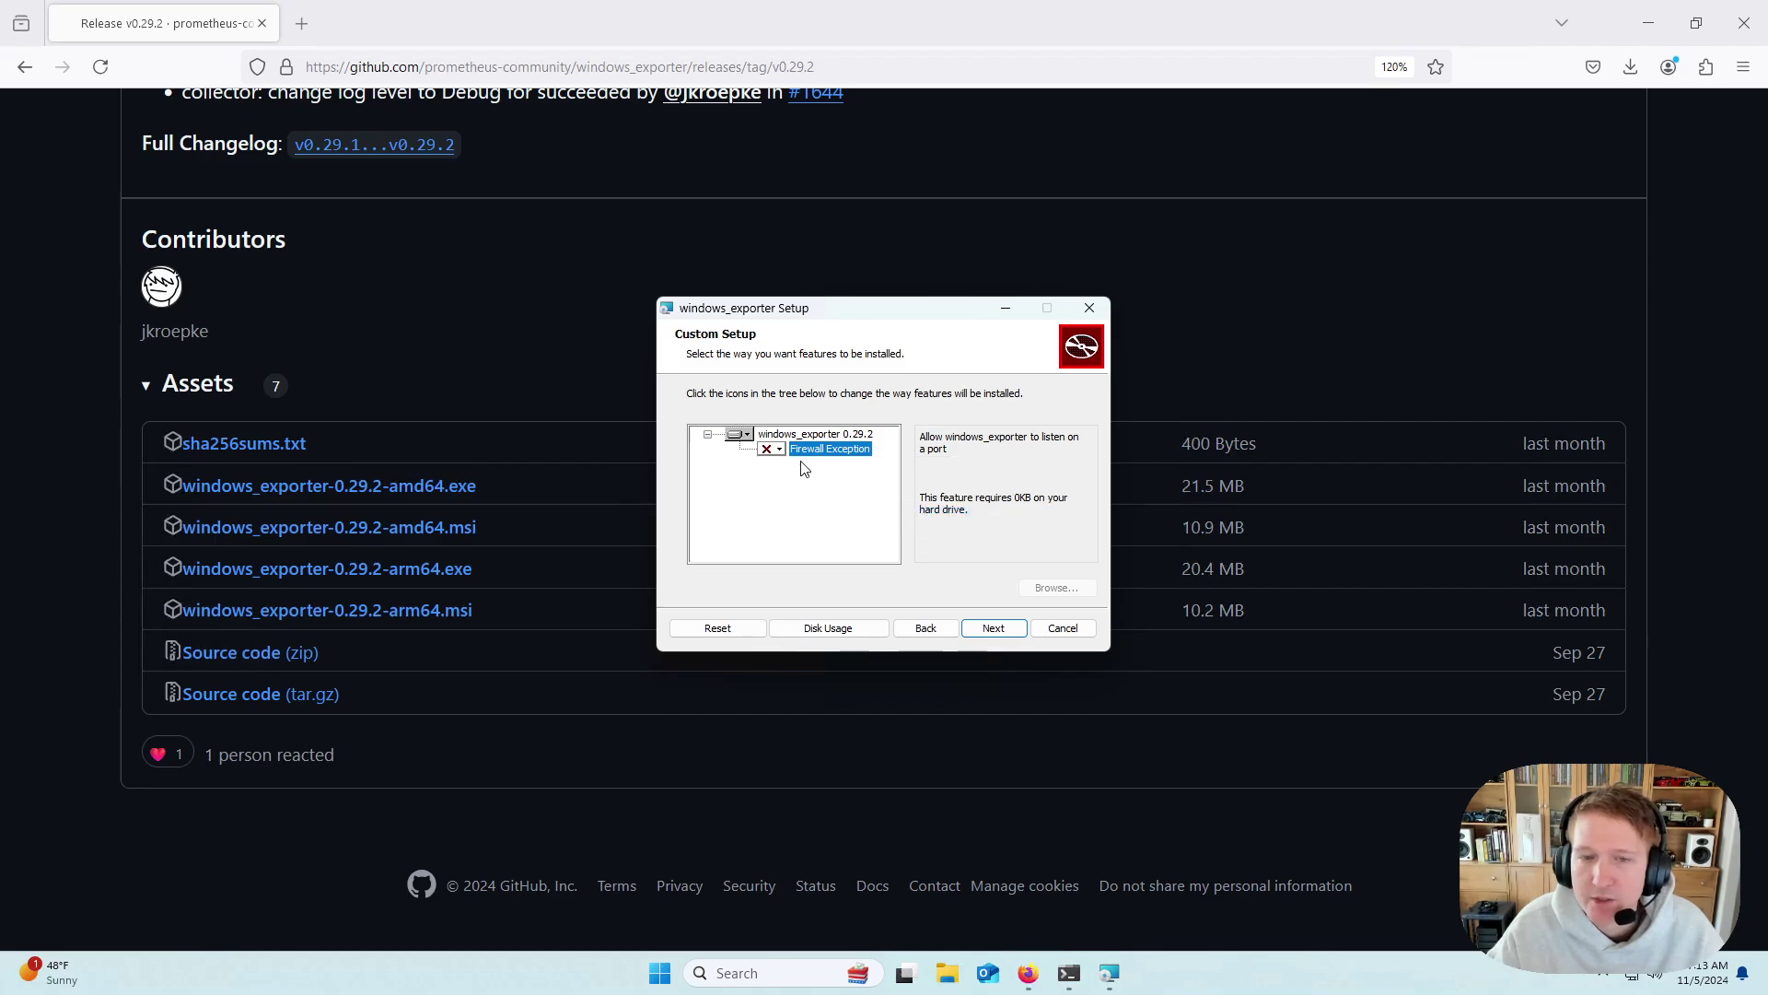
left_click(997, 632)
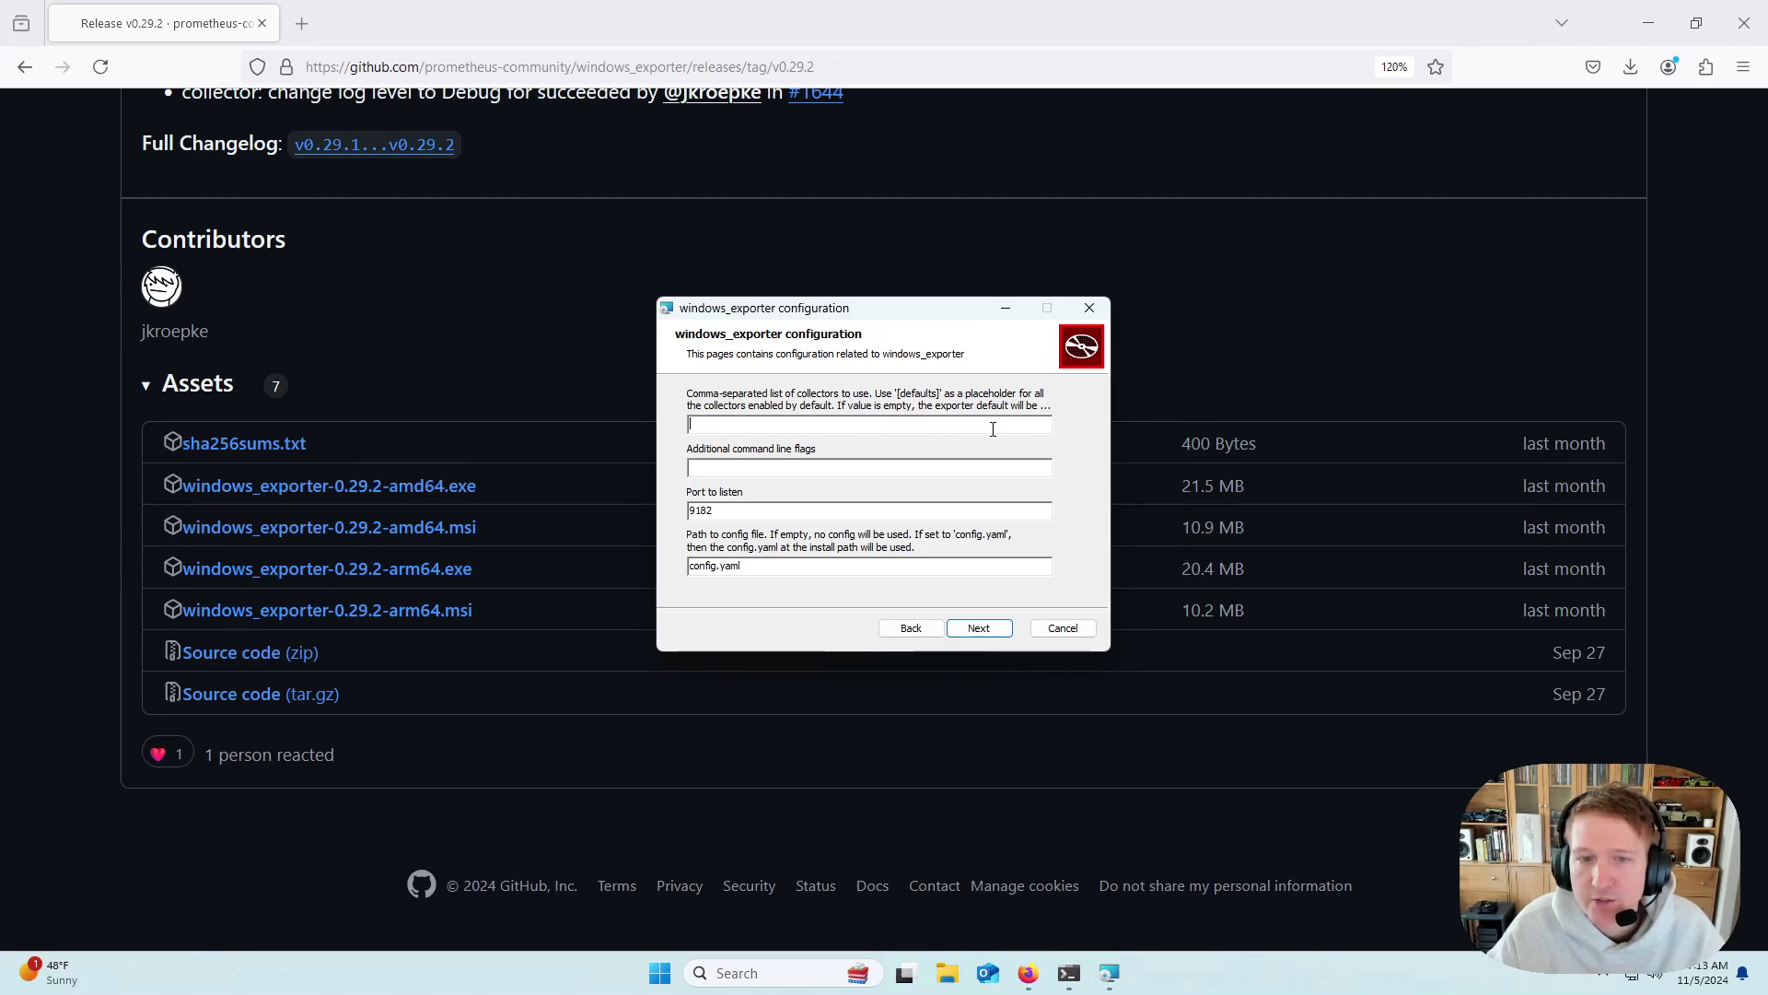
Step: Install windows_exporter with port 9182 and config.yaml, approving UAC and finishing the wizard
left_click(836, 474)
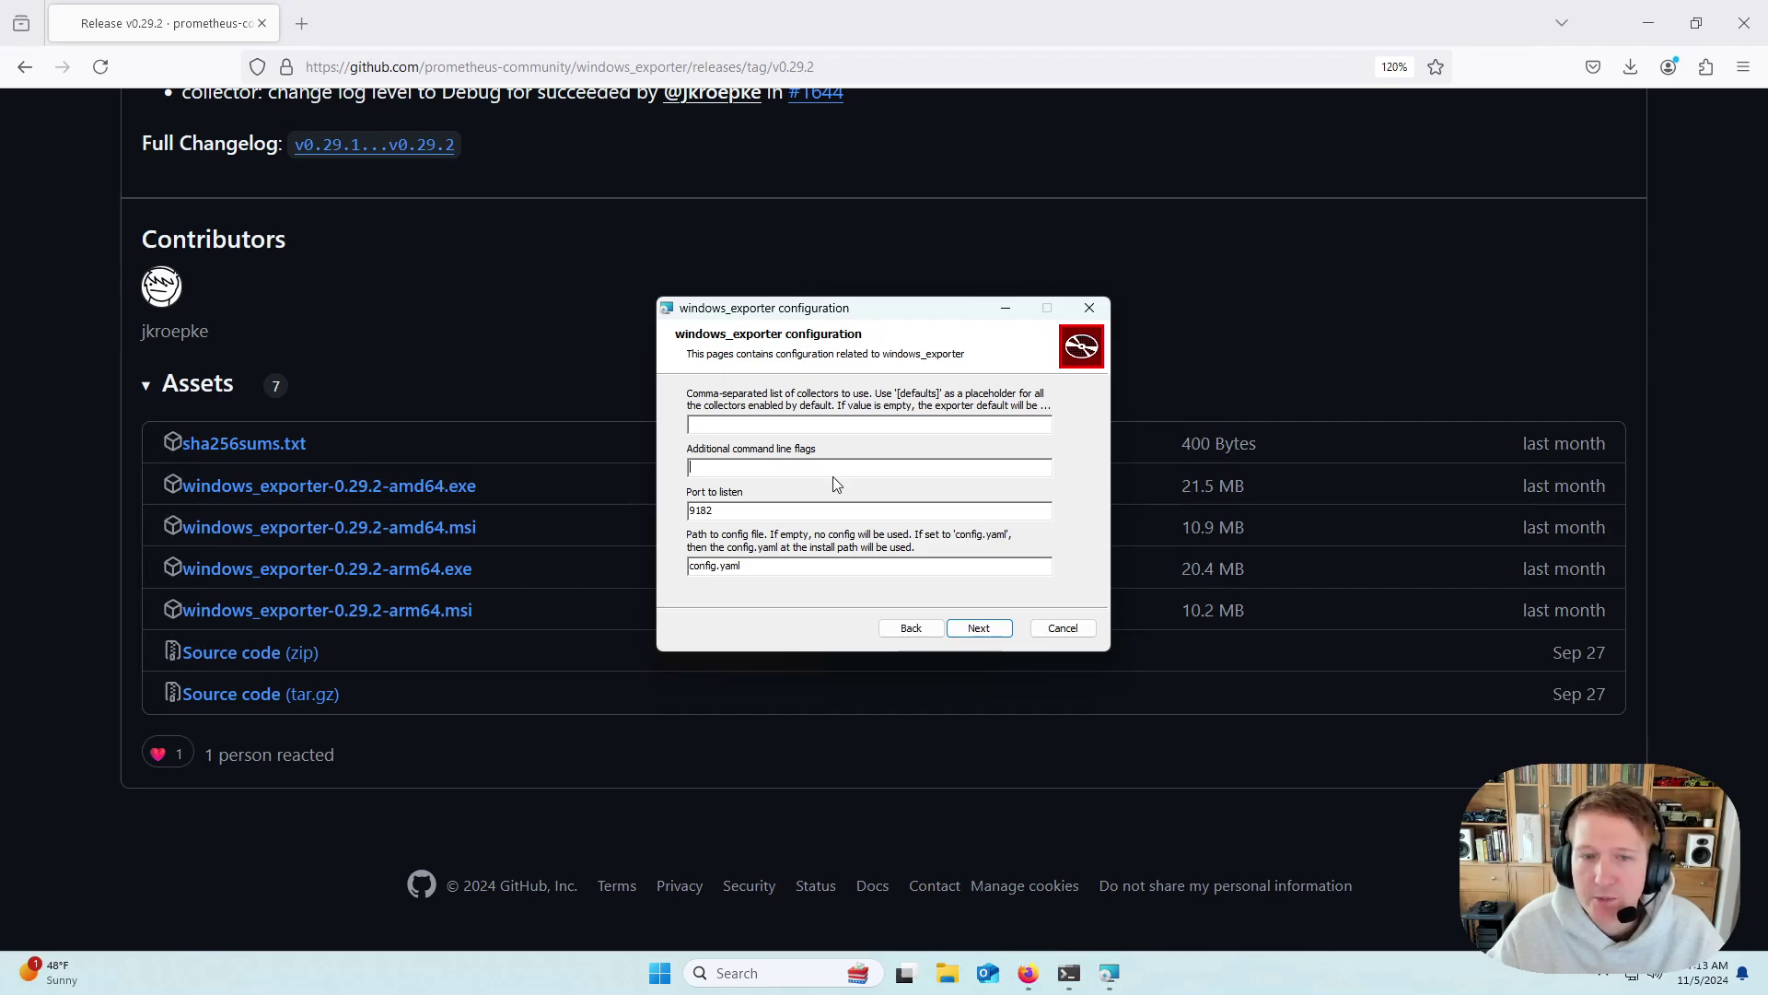
left_click(733, 511)
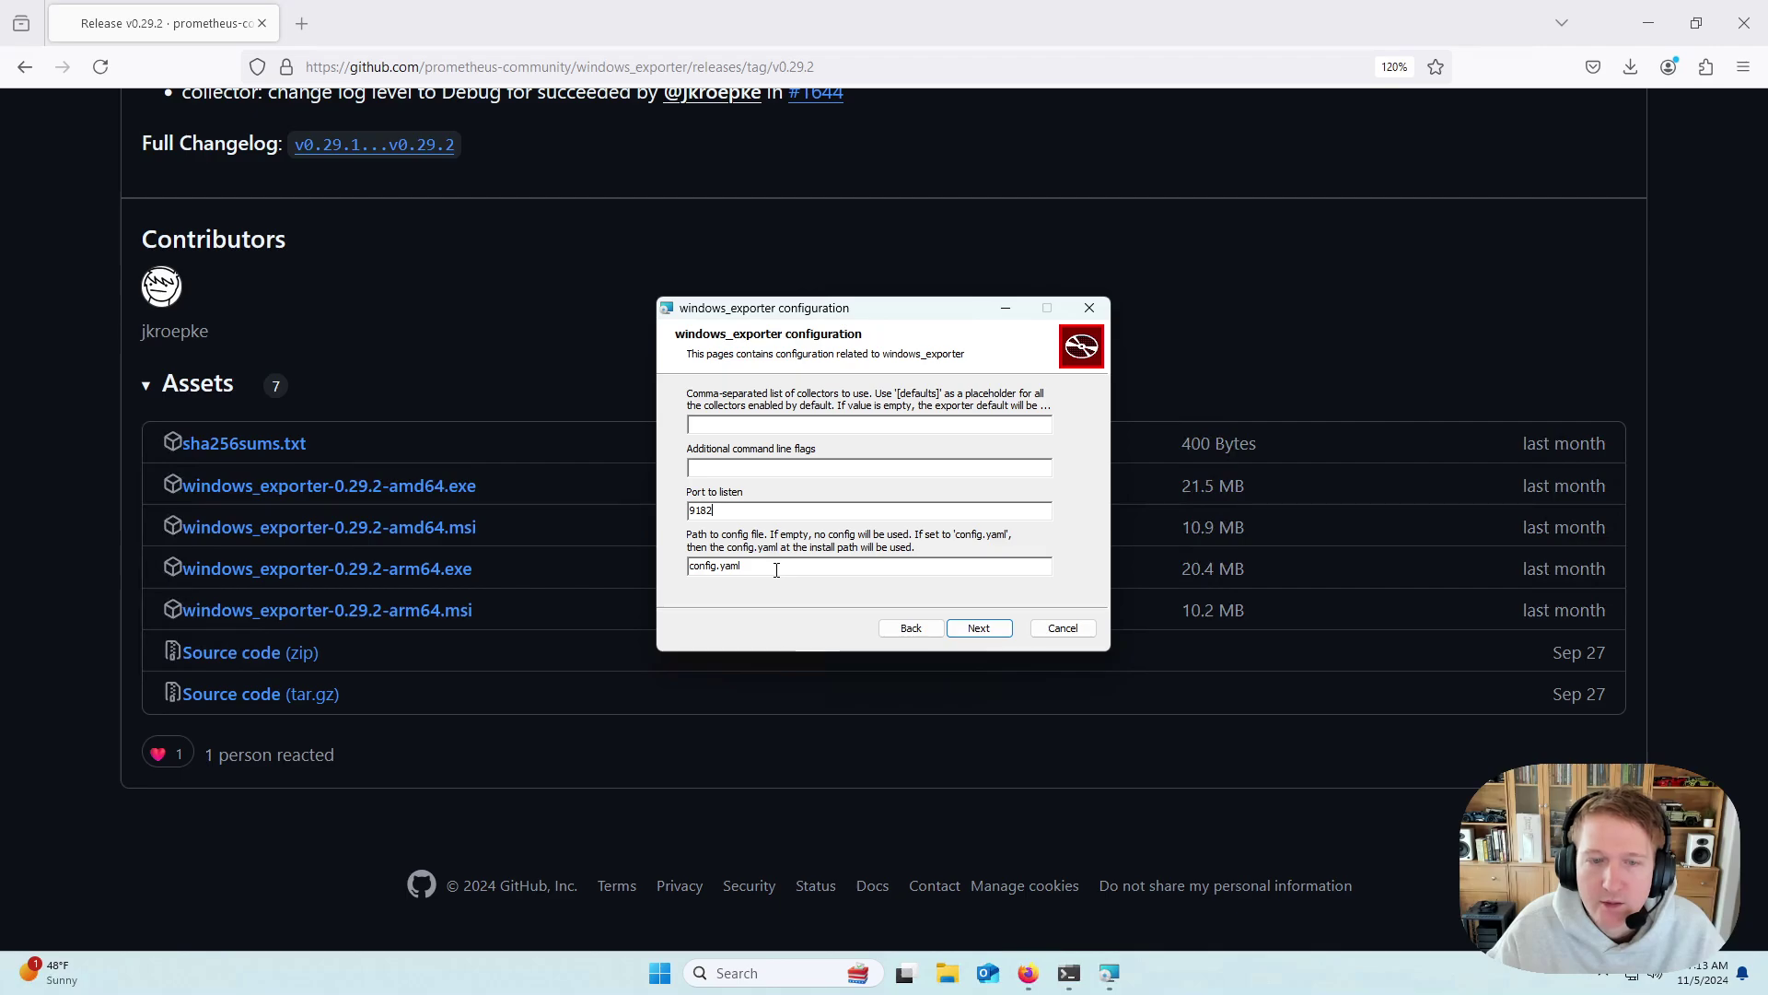
double_click(712, 568)
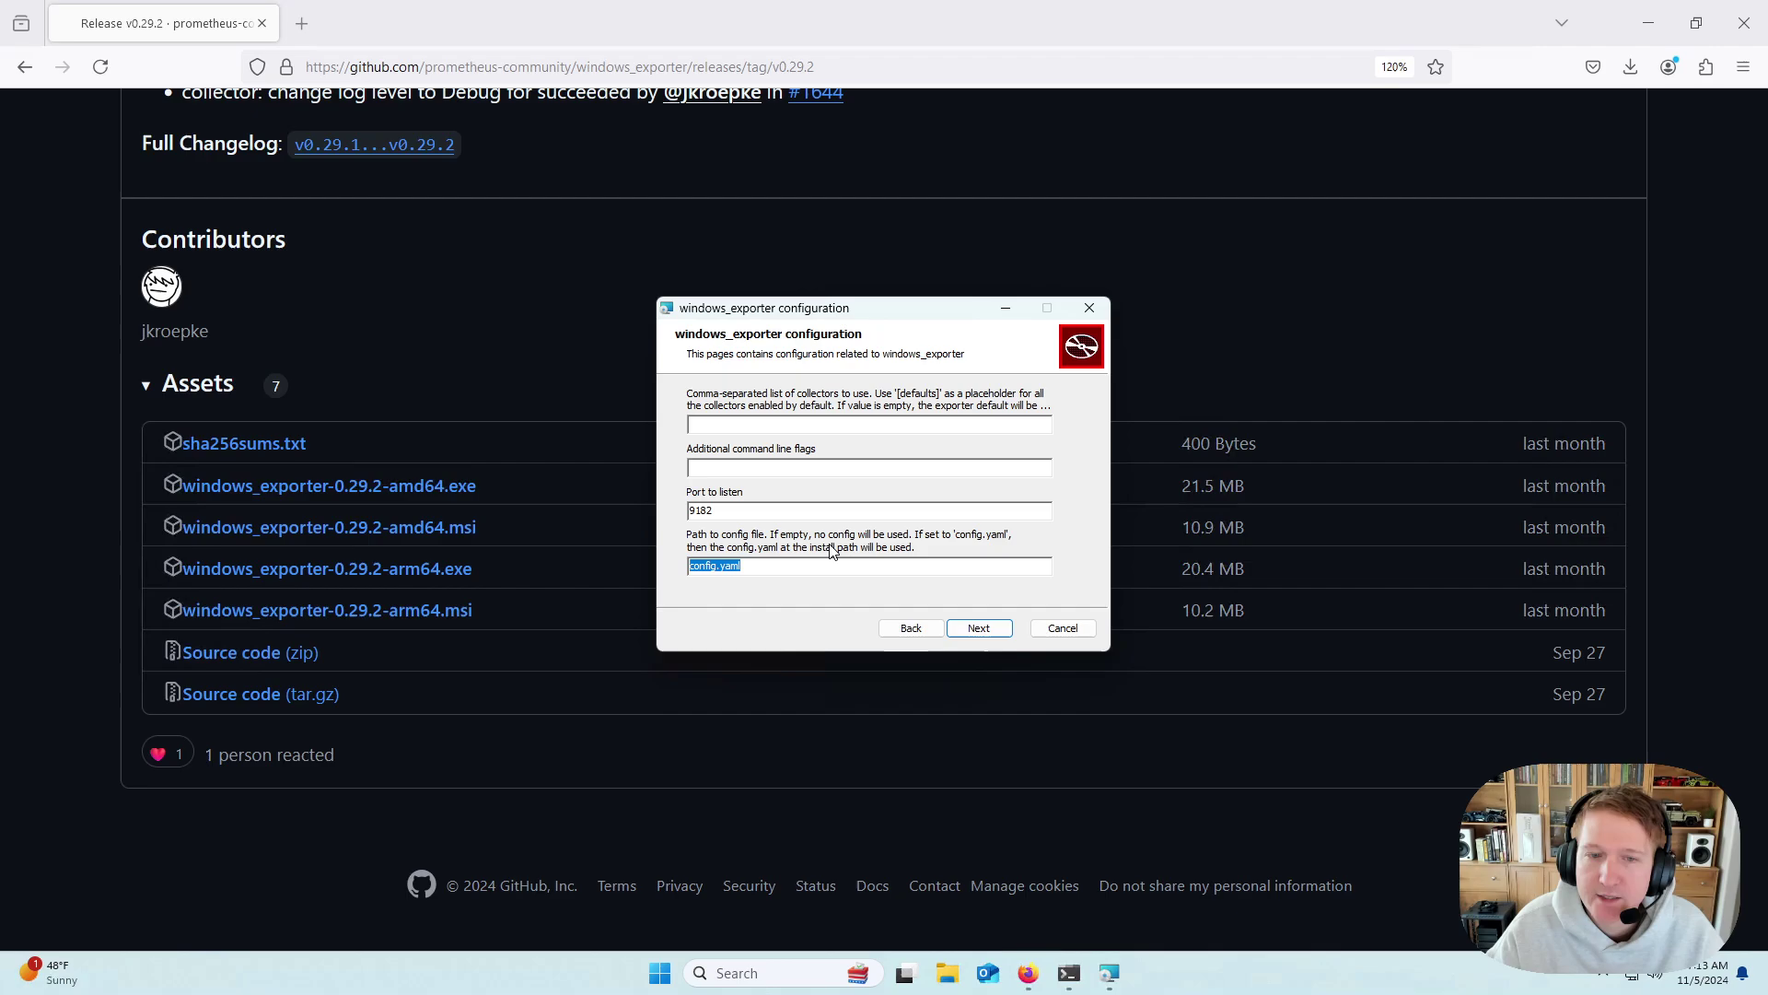
left_click(979, 628)
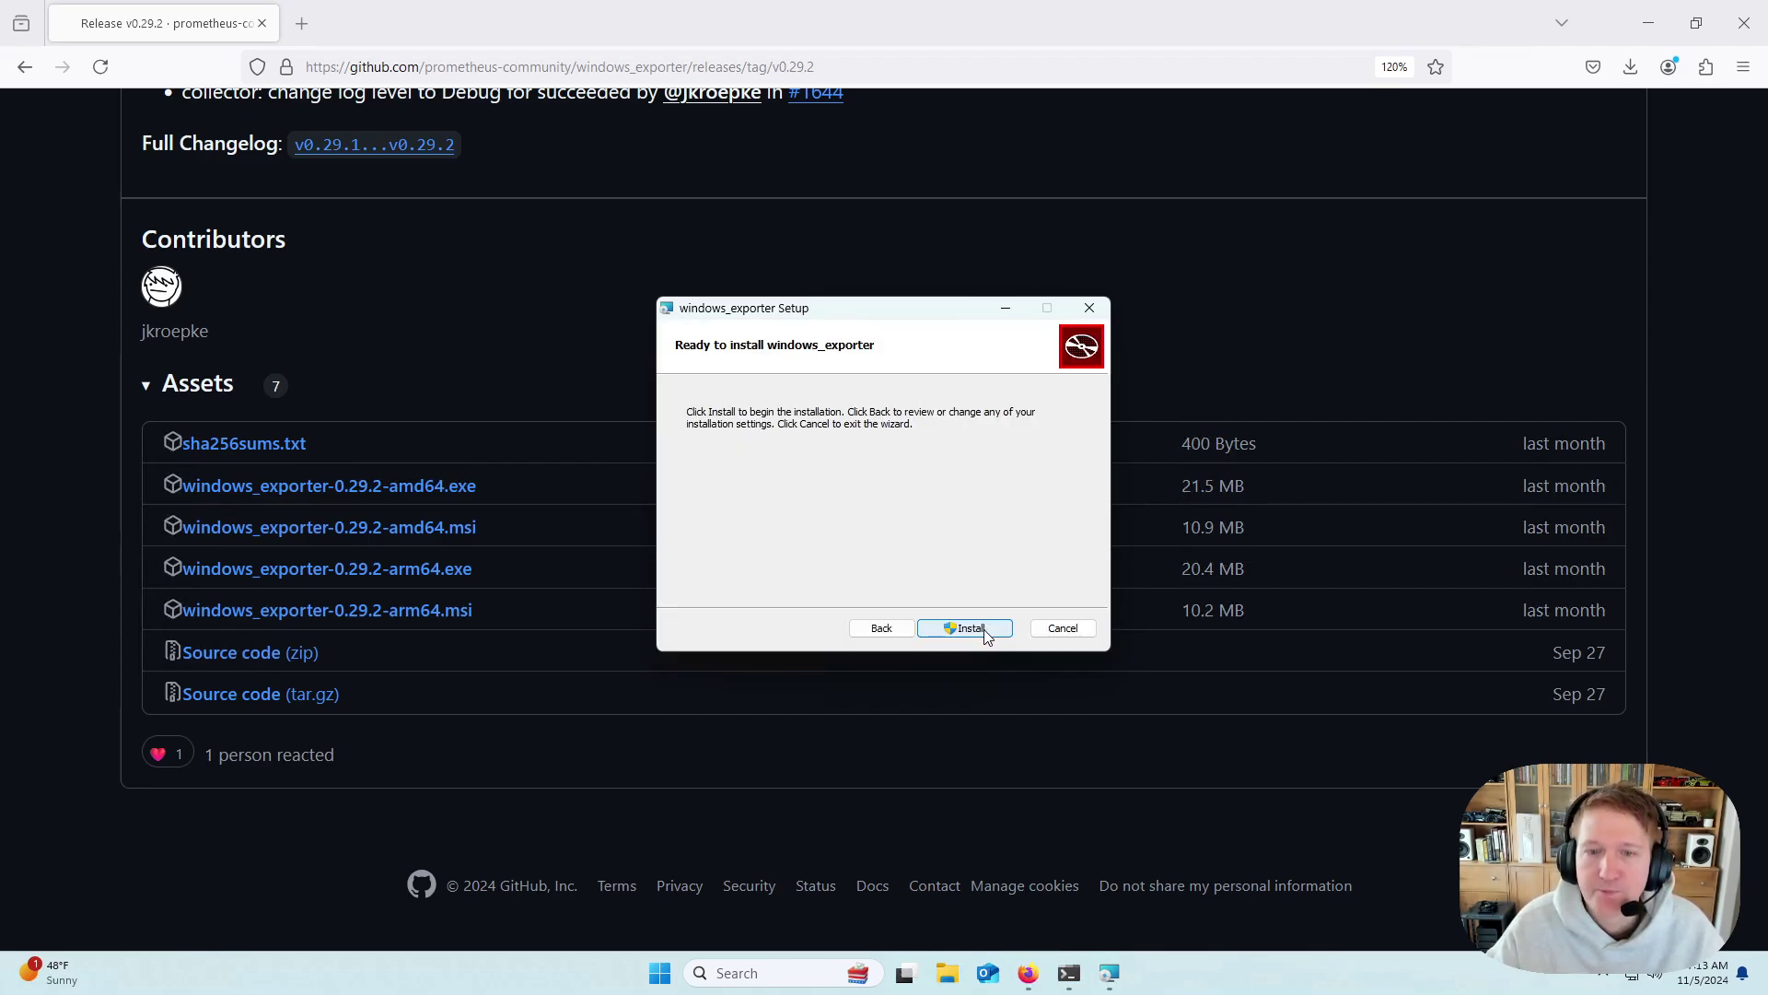
left_click(979, 629)
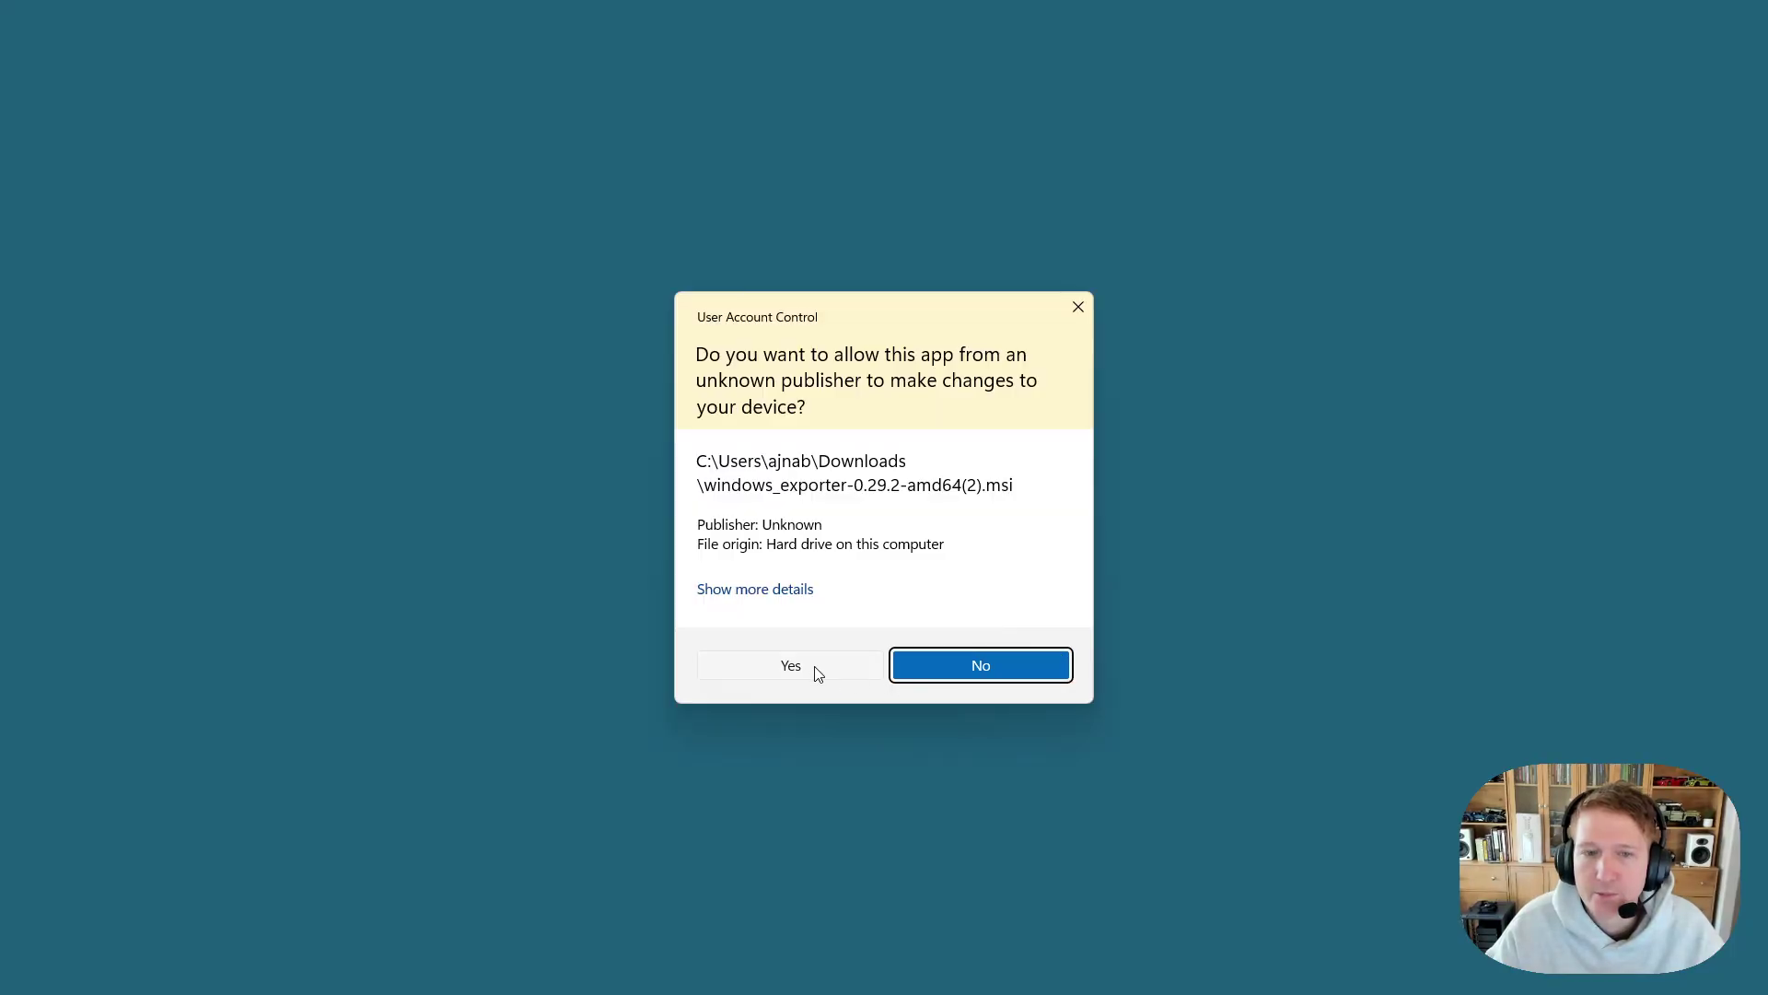
left_click(814, 667)
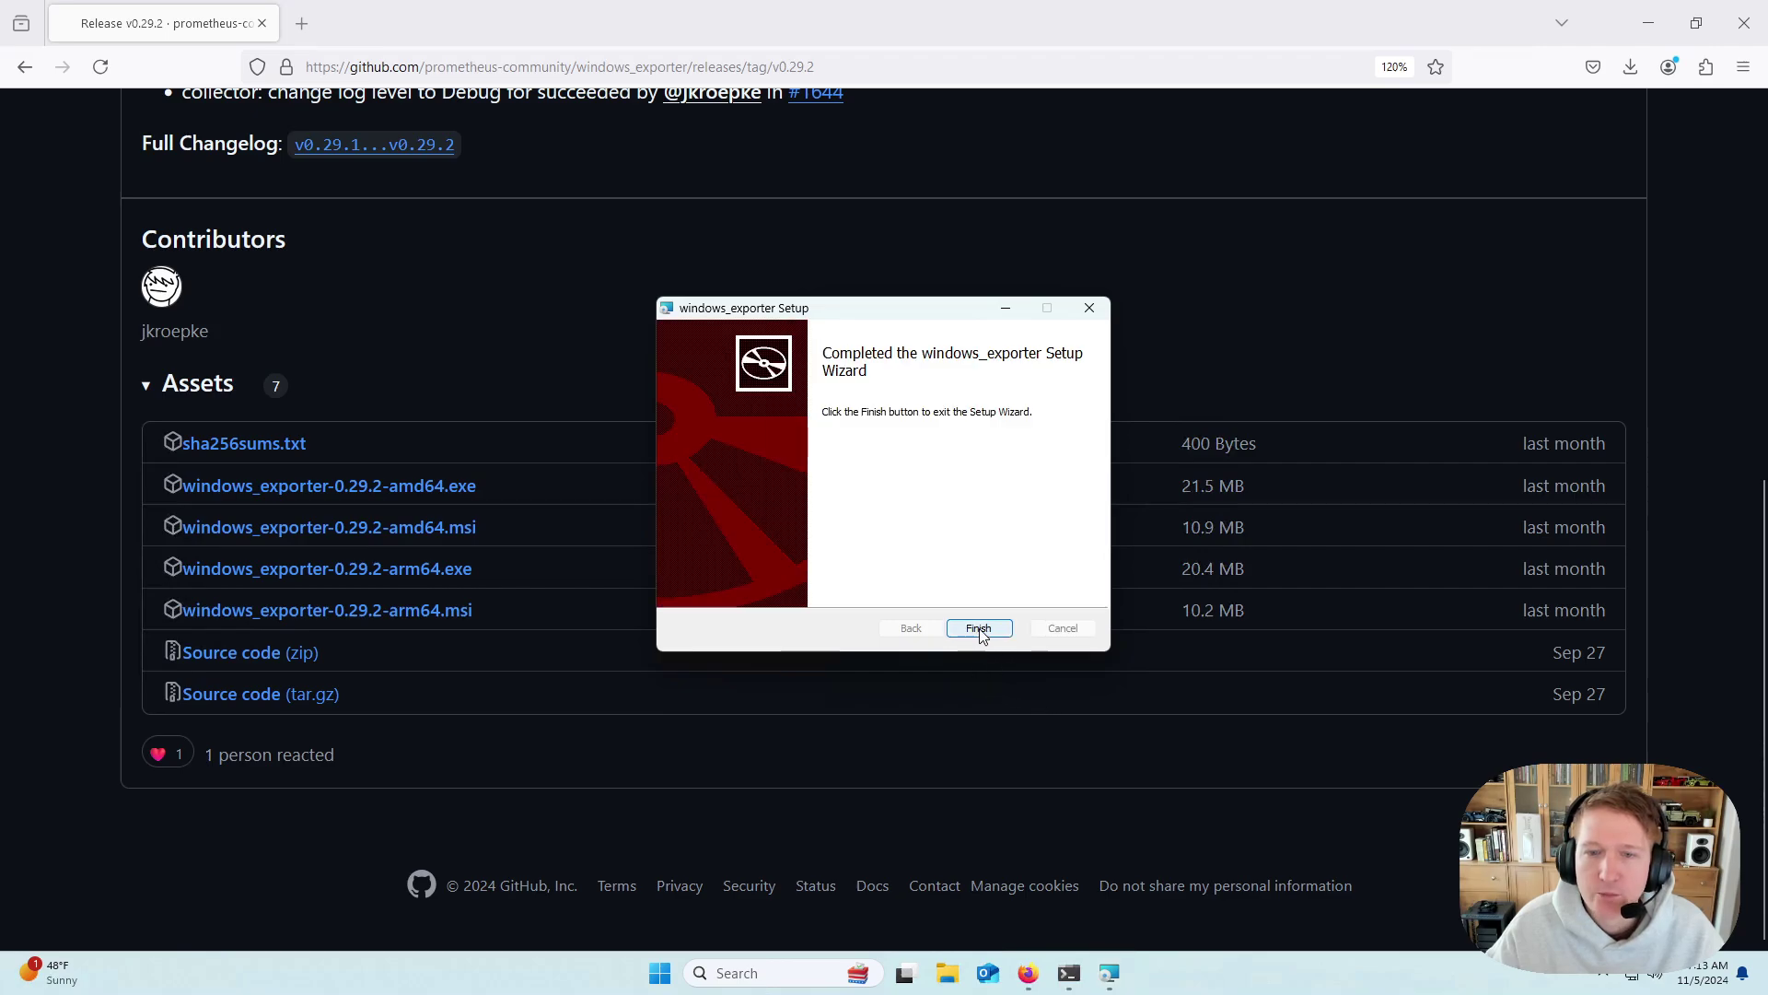
left_click(980, 630)
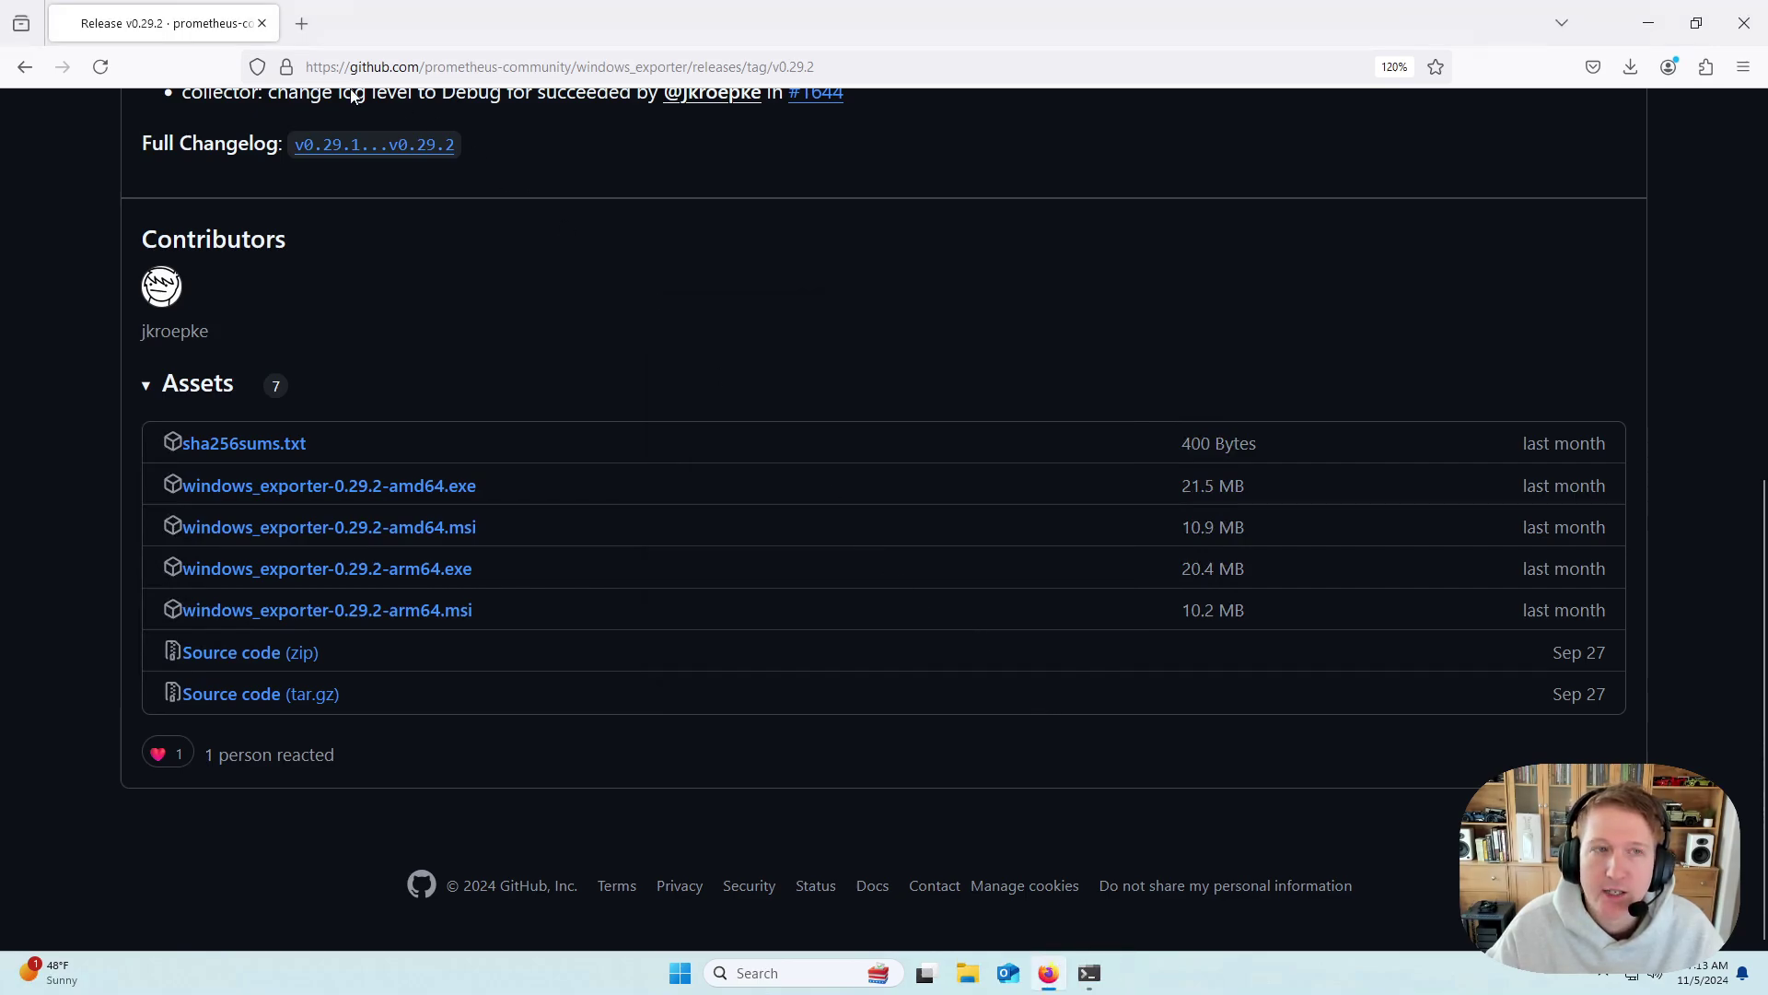
Step: Close Firefox and browse File Explorer to C:\Program Files\windows_exporter
left_click(261, 23)
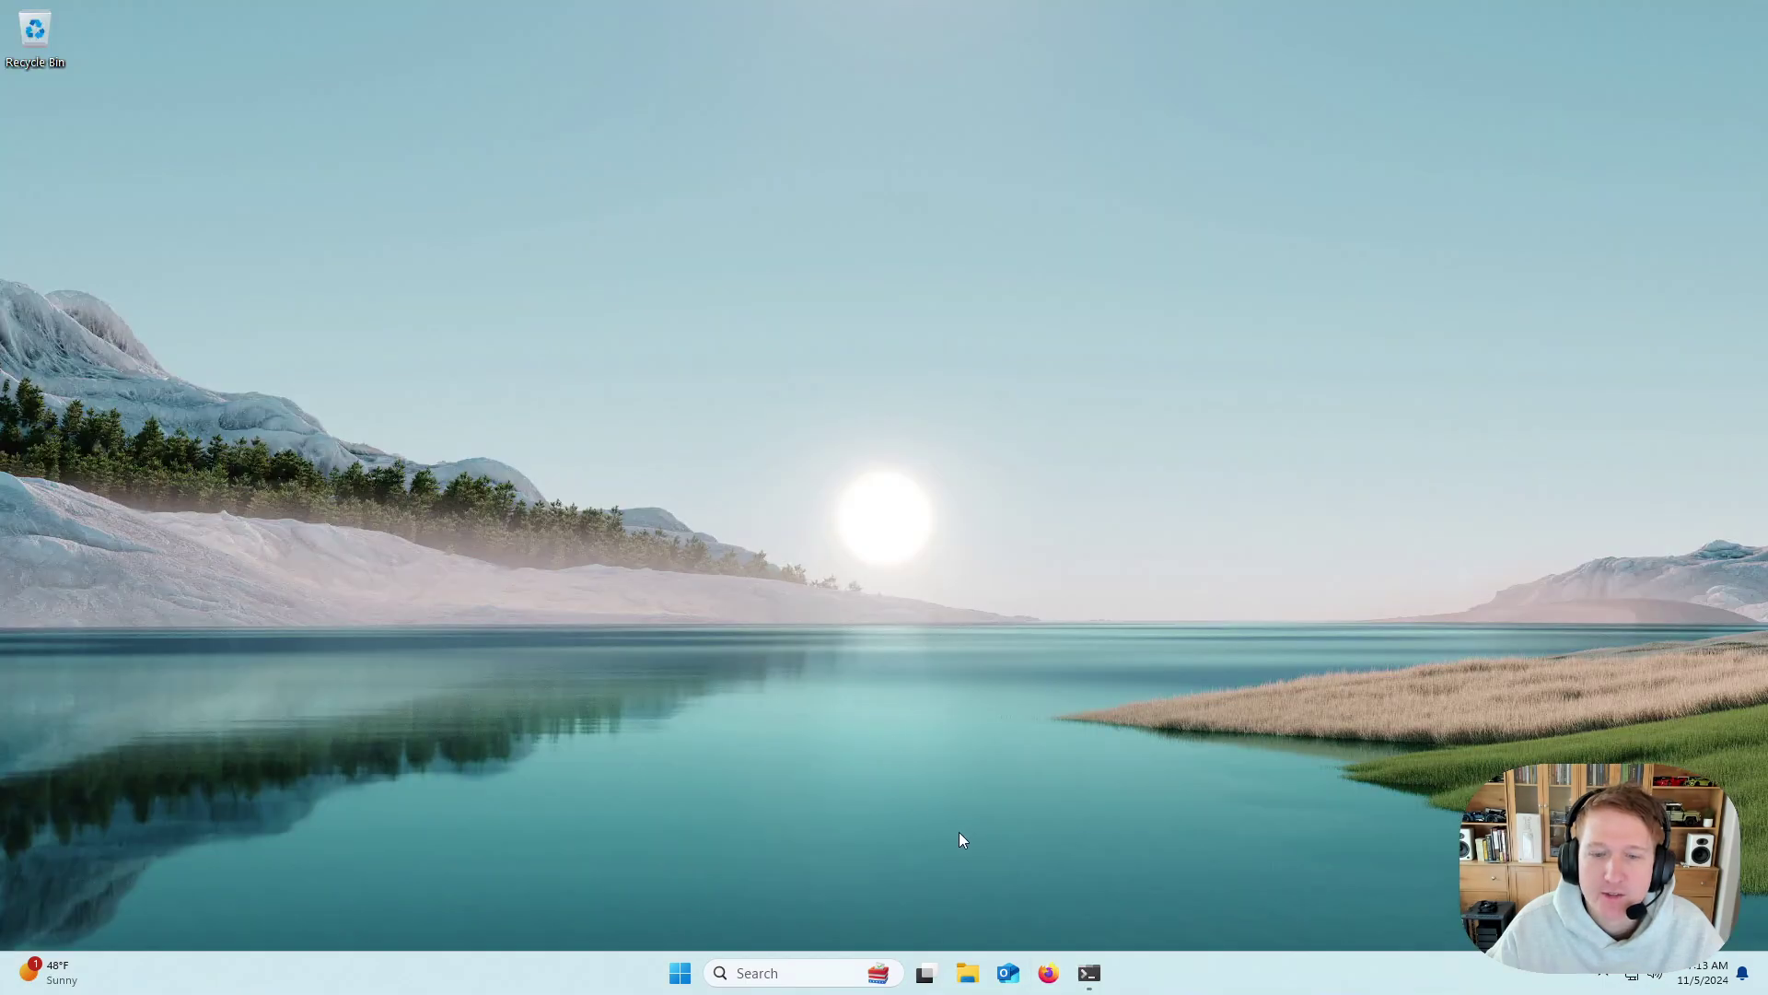
left_click(765, 972)
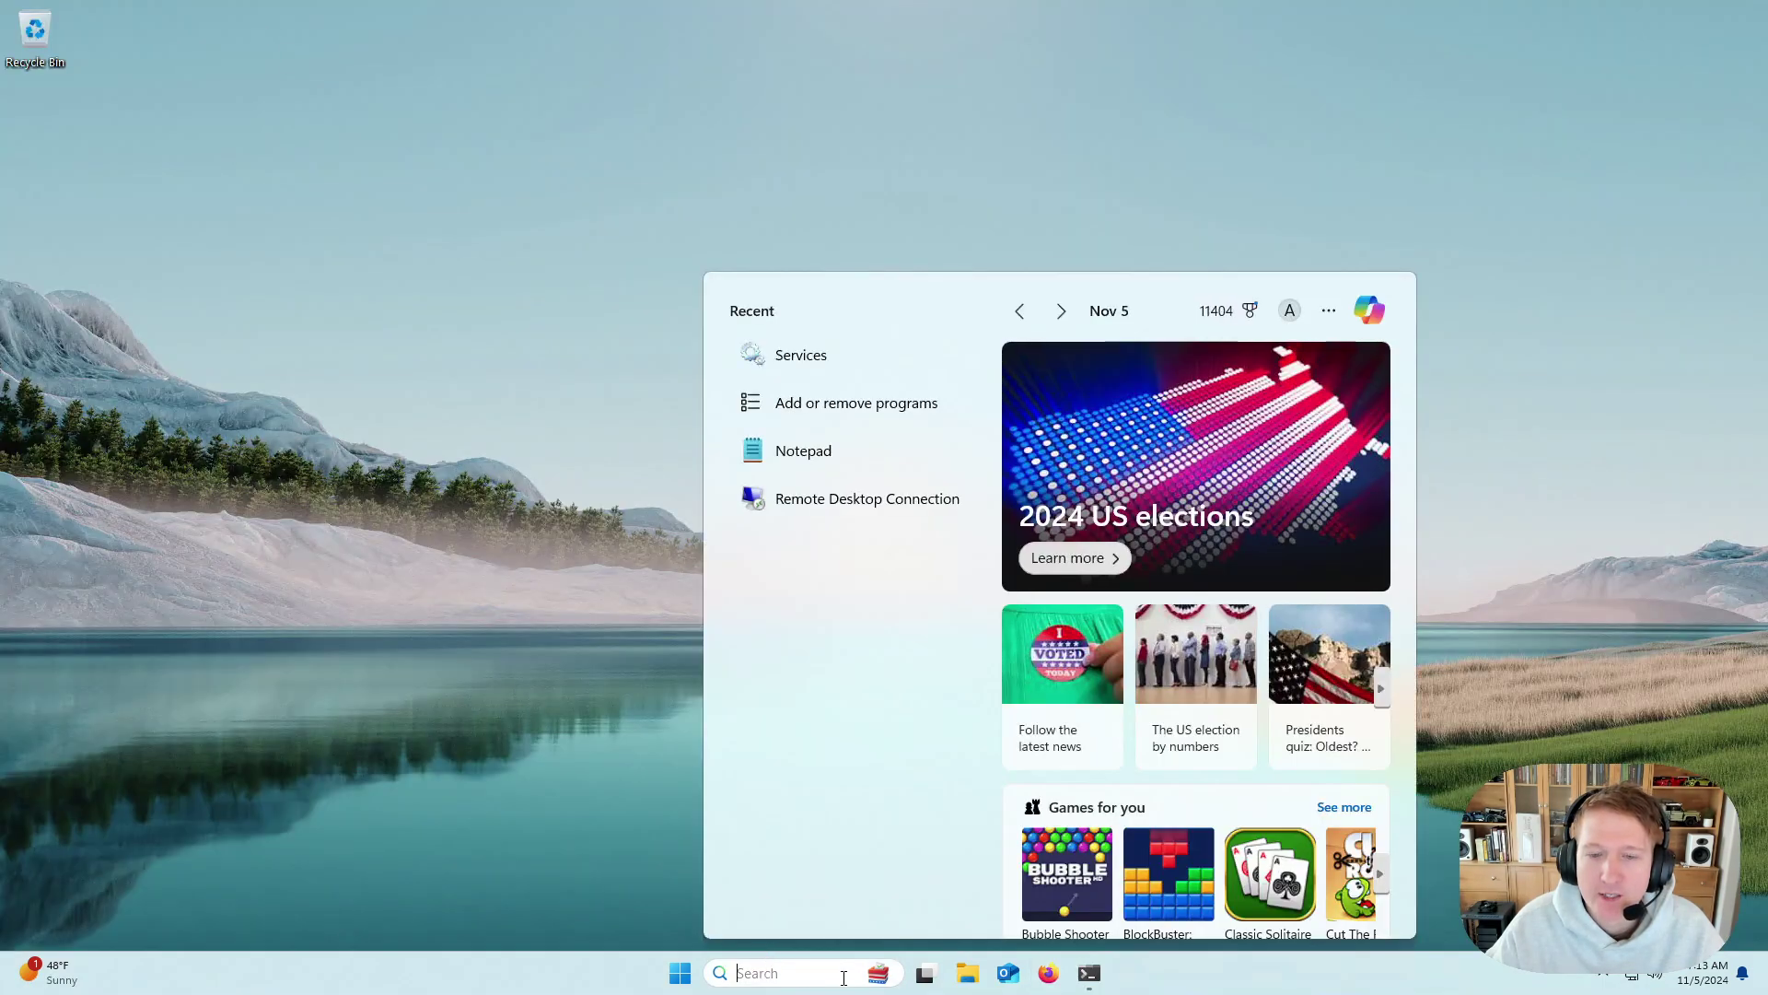
left_click(969, 980)
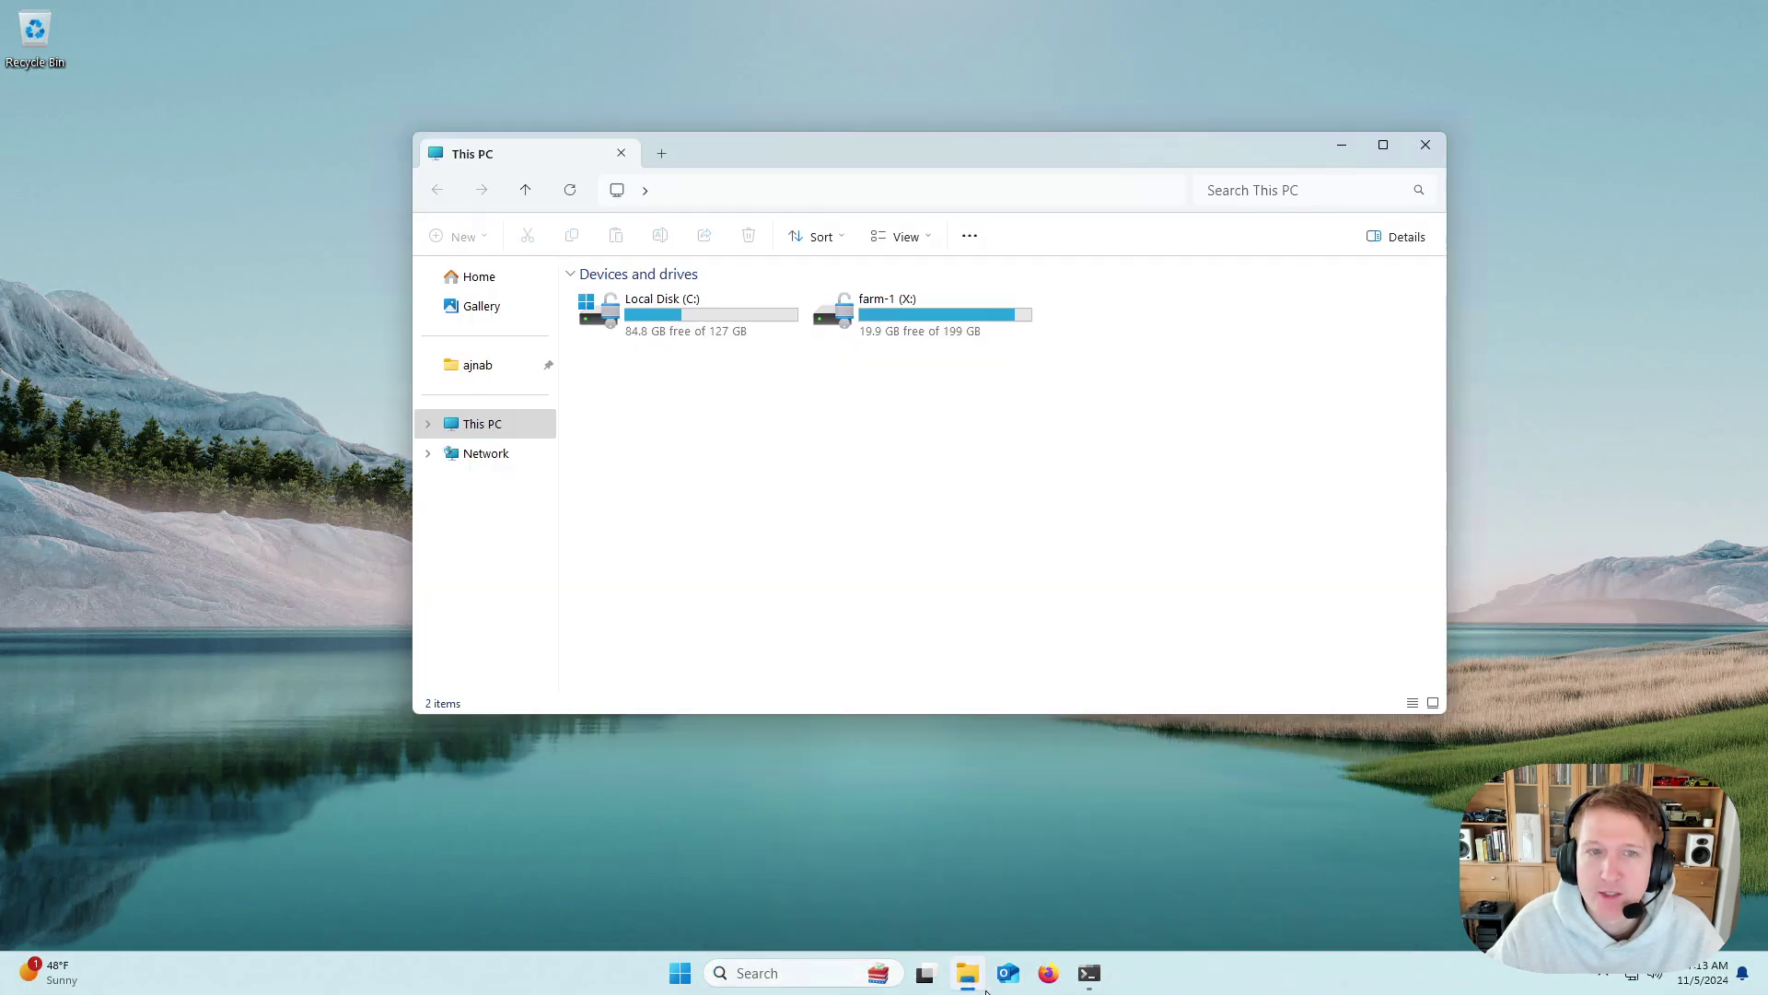
double_click(651, 324)
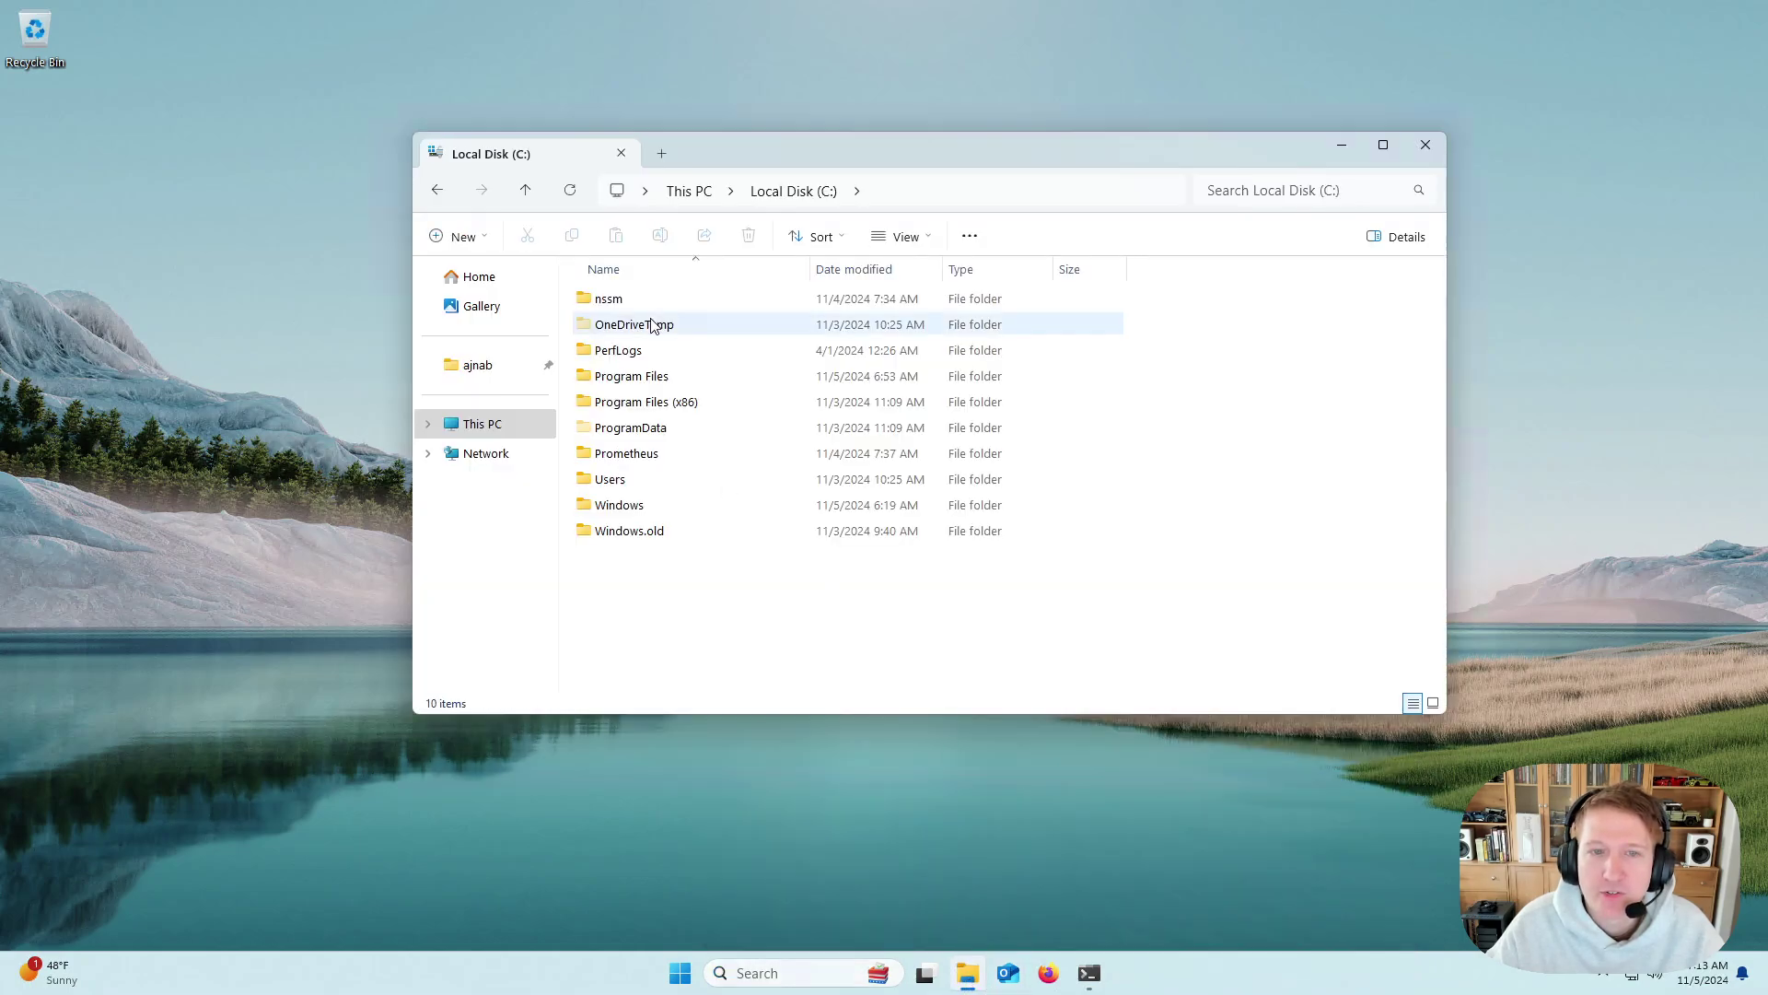
double_click(623, 385)
left_click(649, 639)
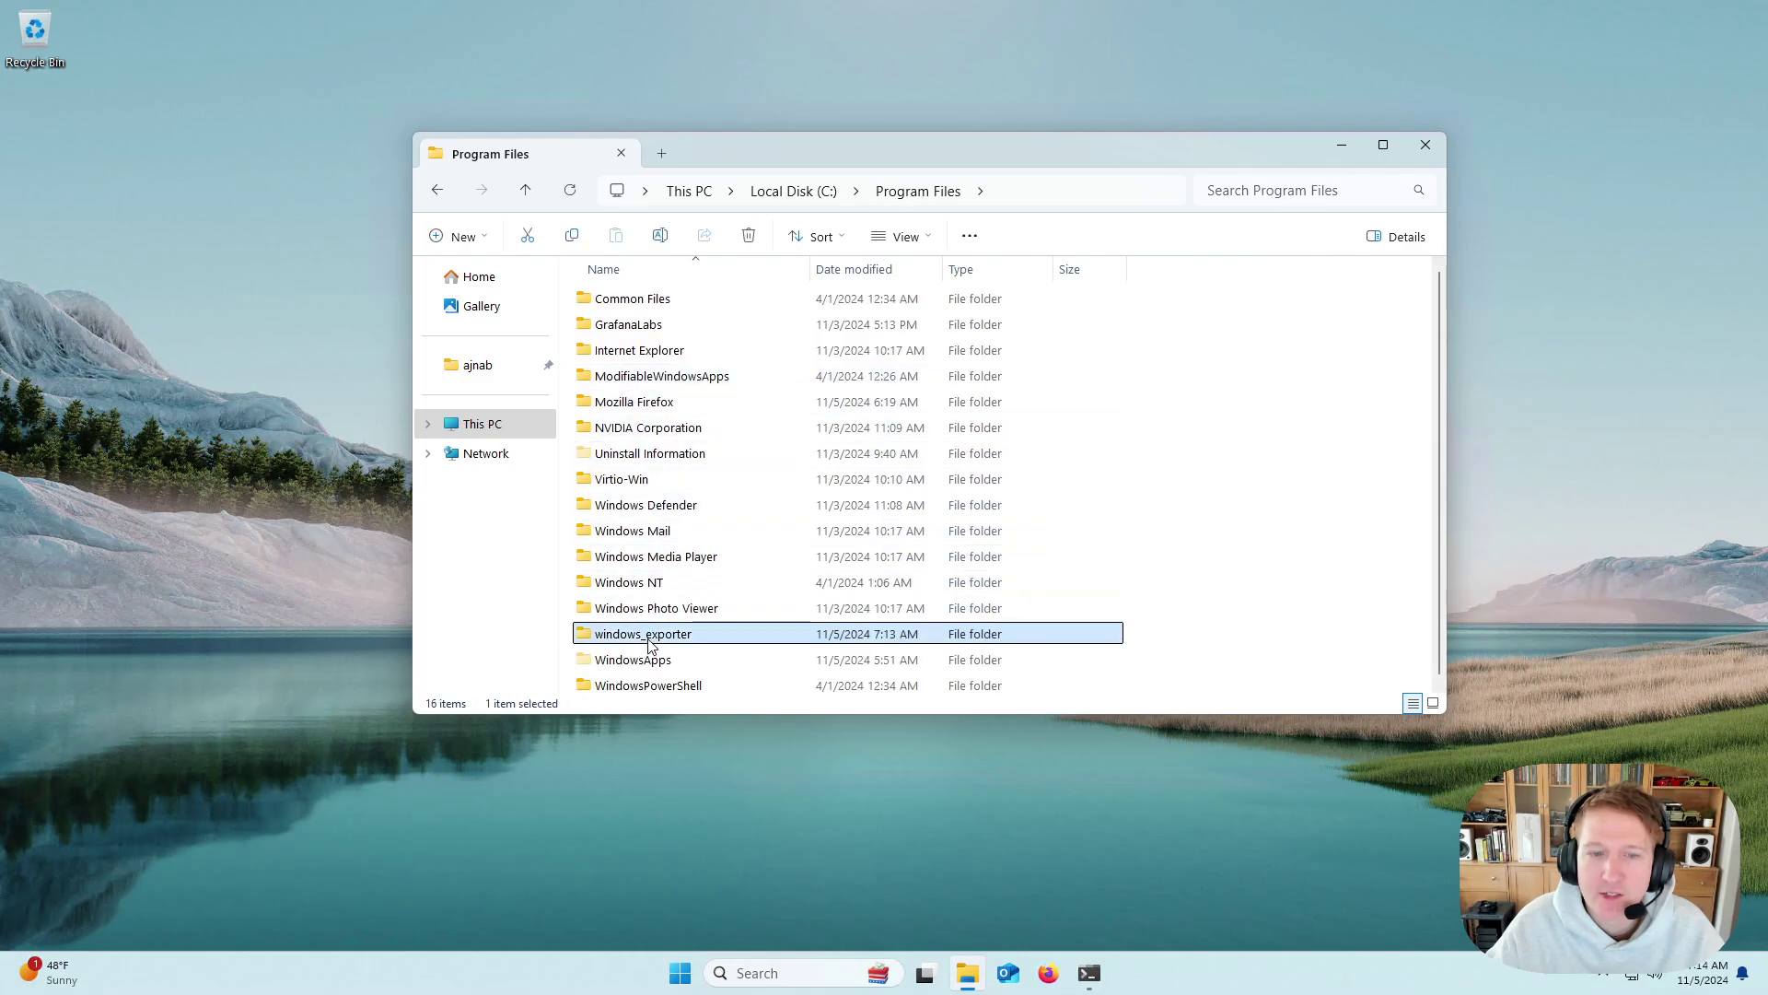
double_click(654, 643)
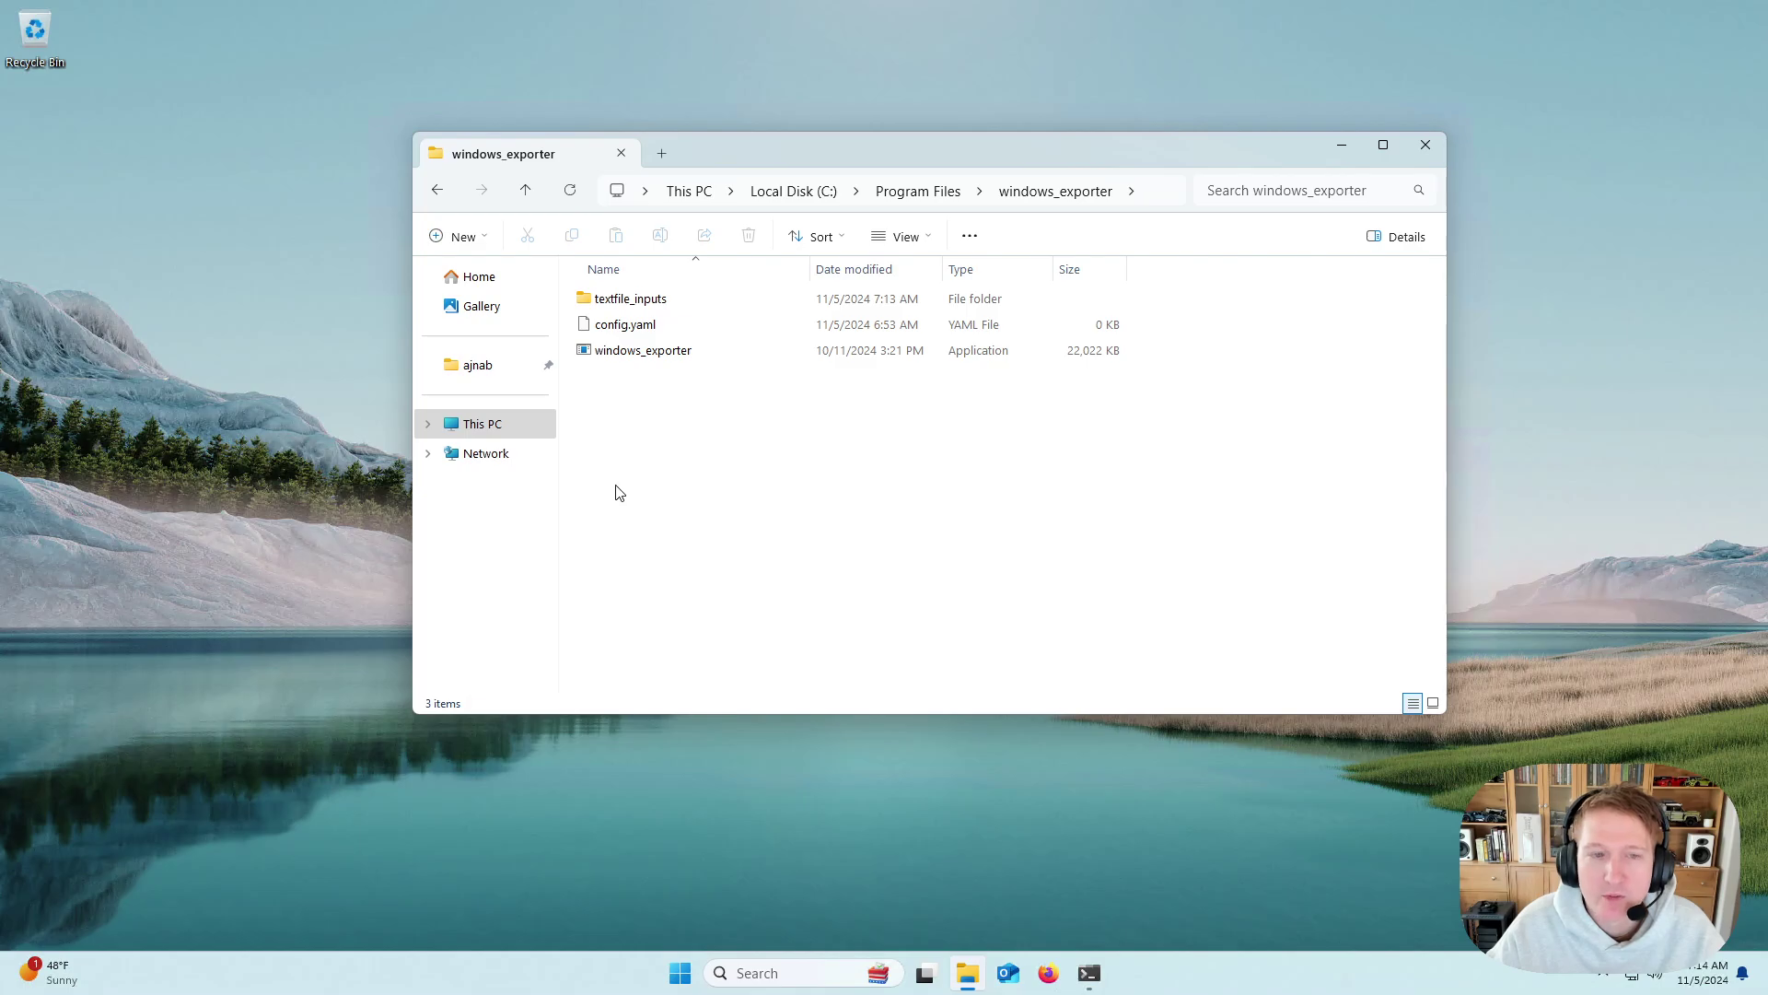
Step: Go to C:\Prometheus and bring up the context menu for prometheus.yml
left_click(791, 192)
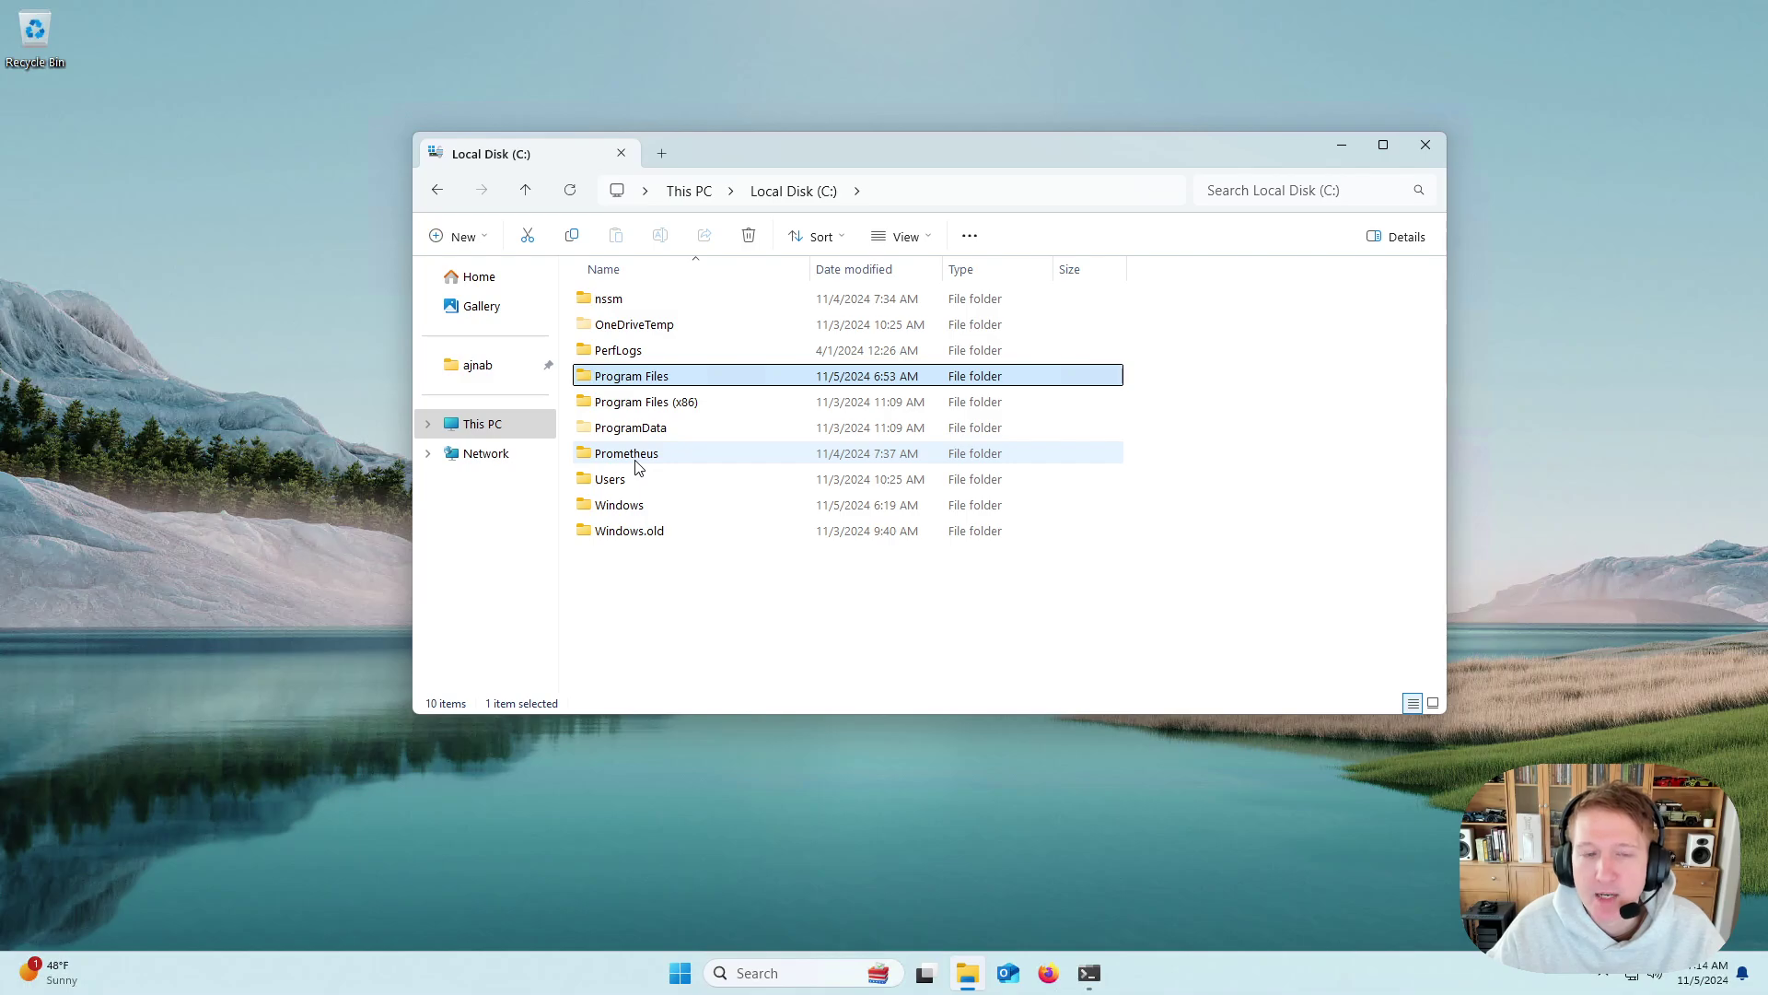
mouse_move(639, 460)
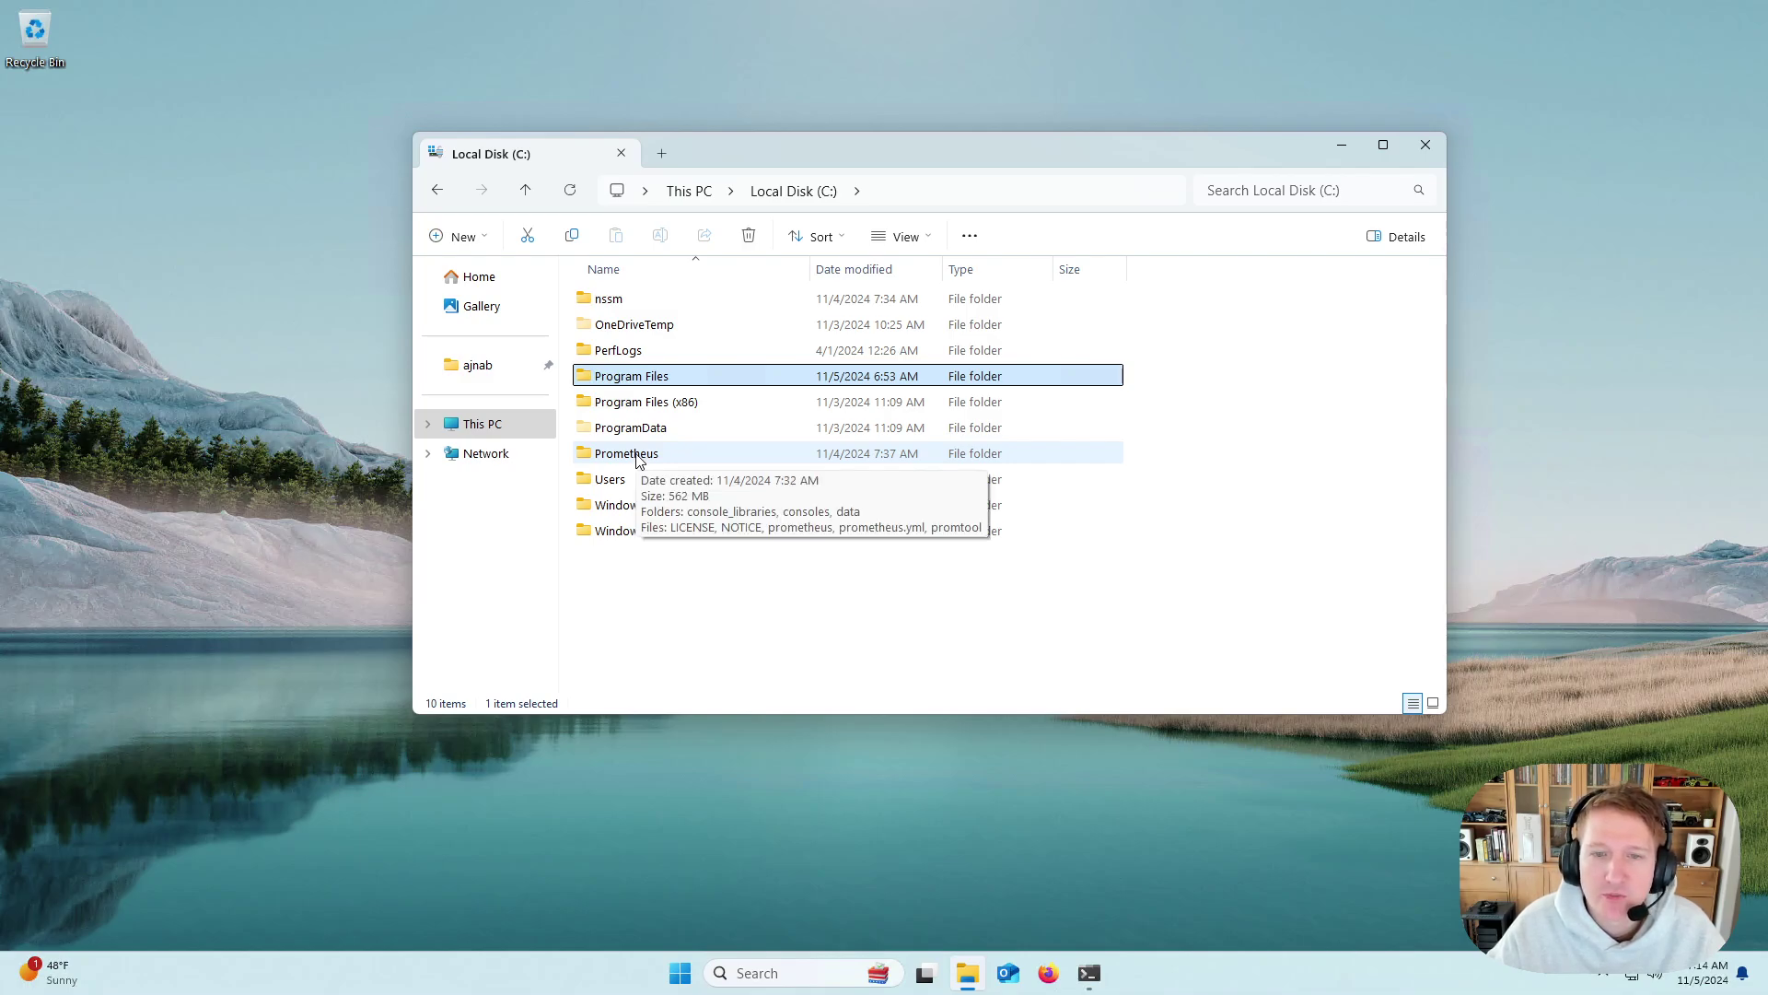
left_click(635, 459)
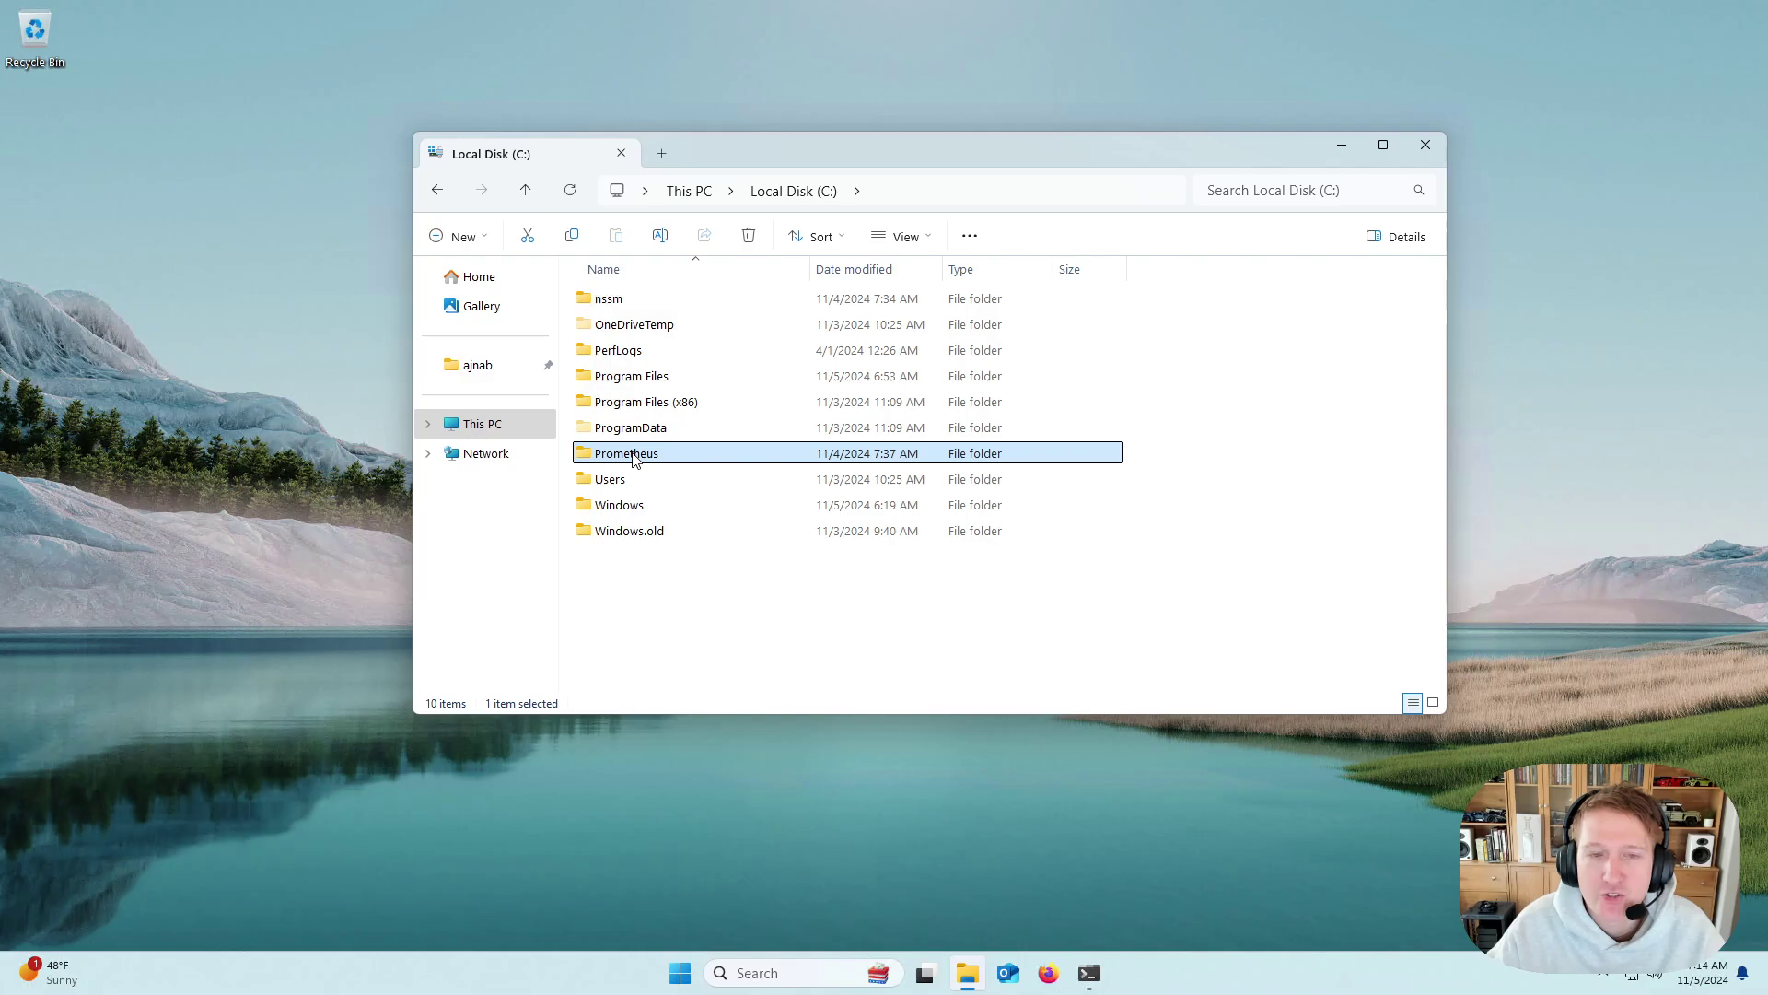
mouse_move(636, 460)
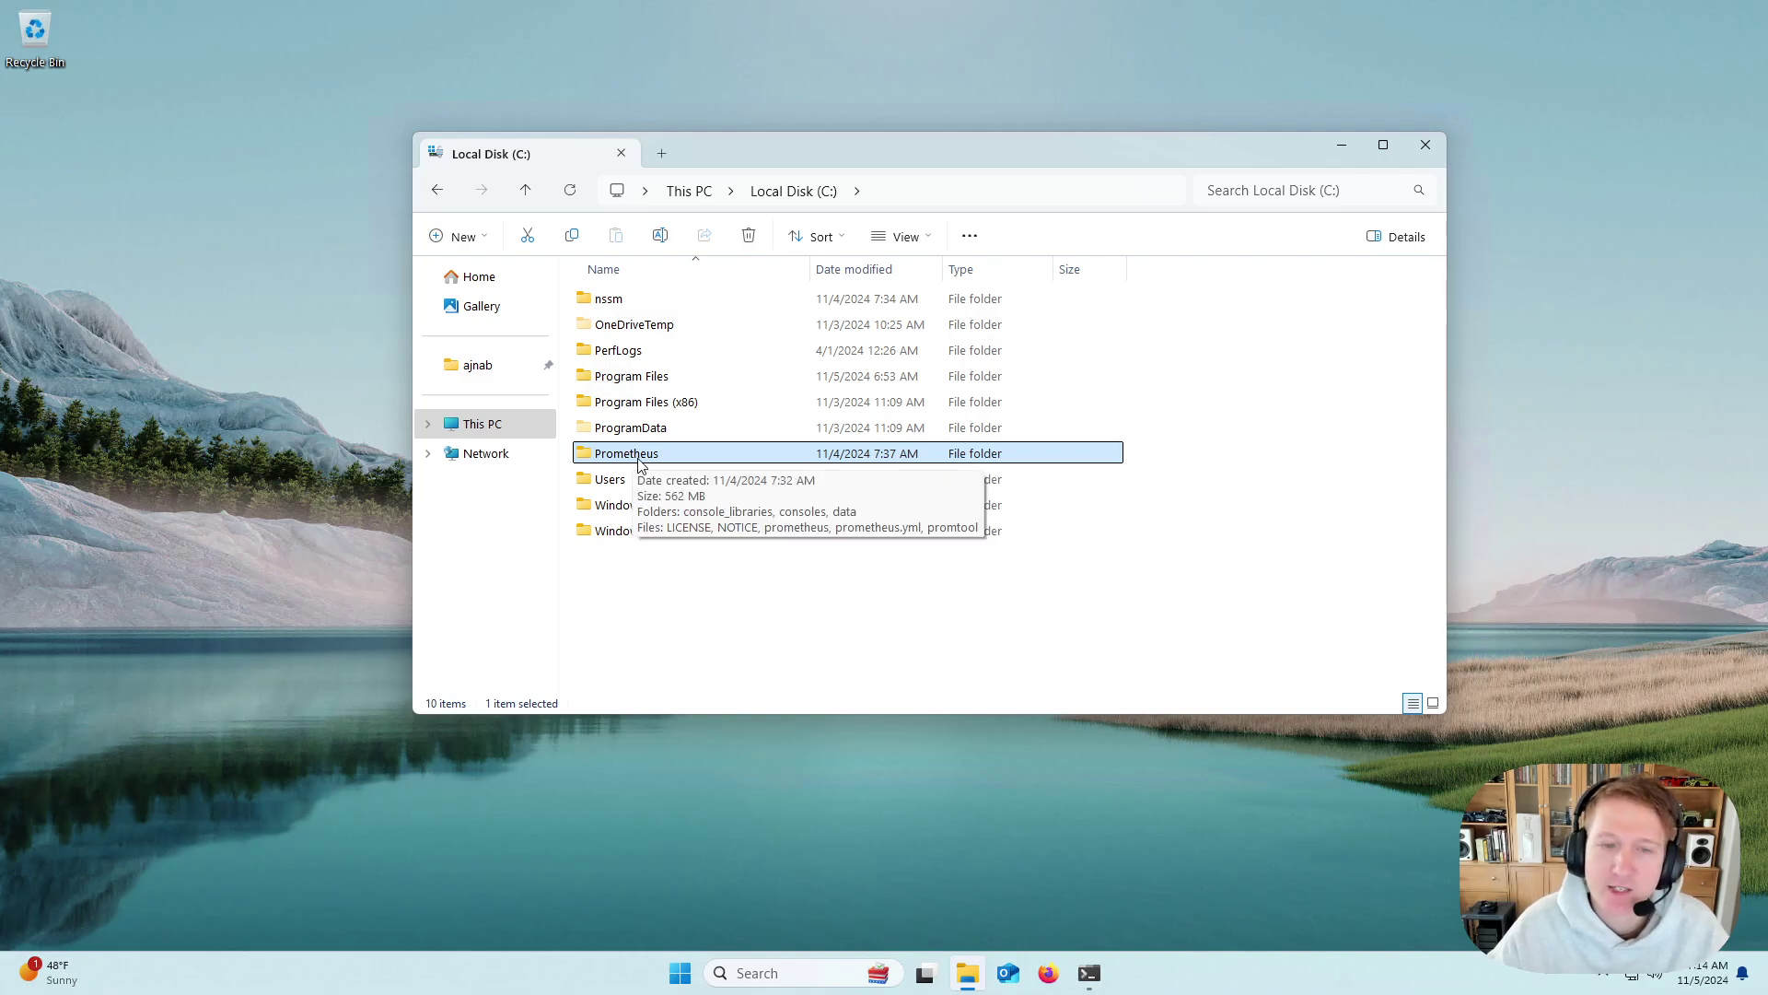
double_click(640, 460)
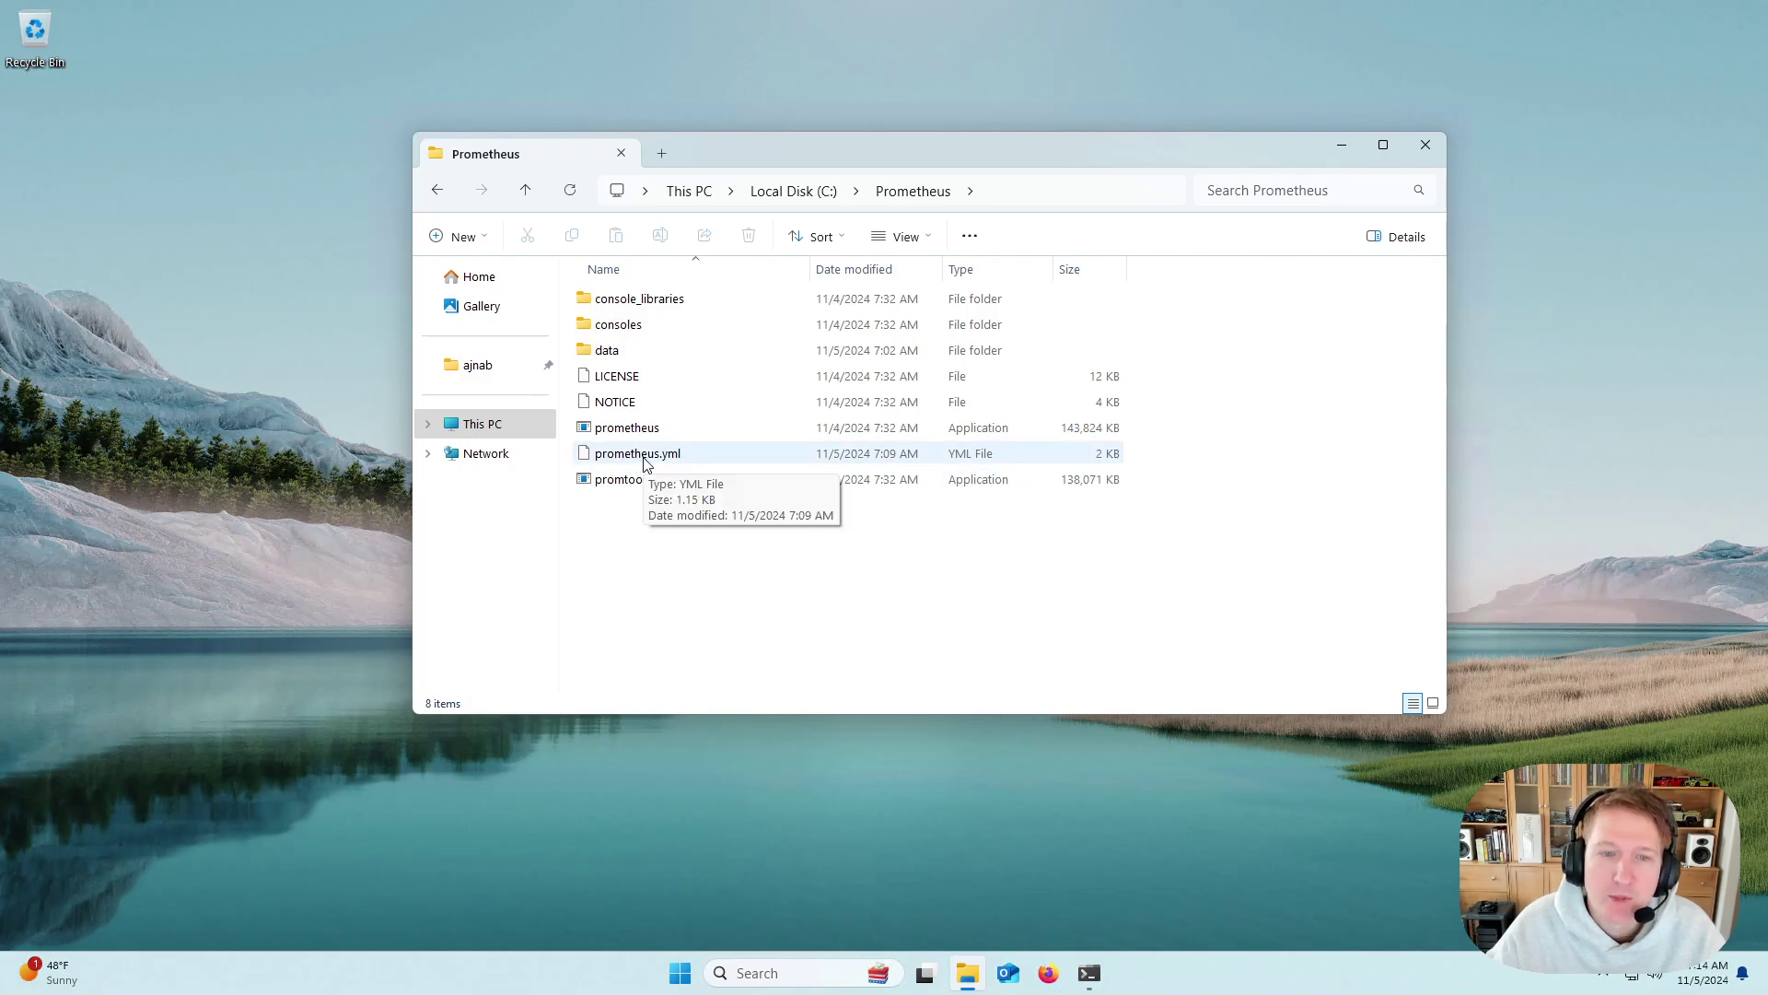
right_click(646, 465)
Step: Edit prometheus.yml in Notepad, pasting a windows_exporter scrape job targeting localhost:9182
left_click(734, 723)
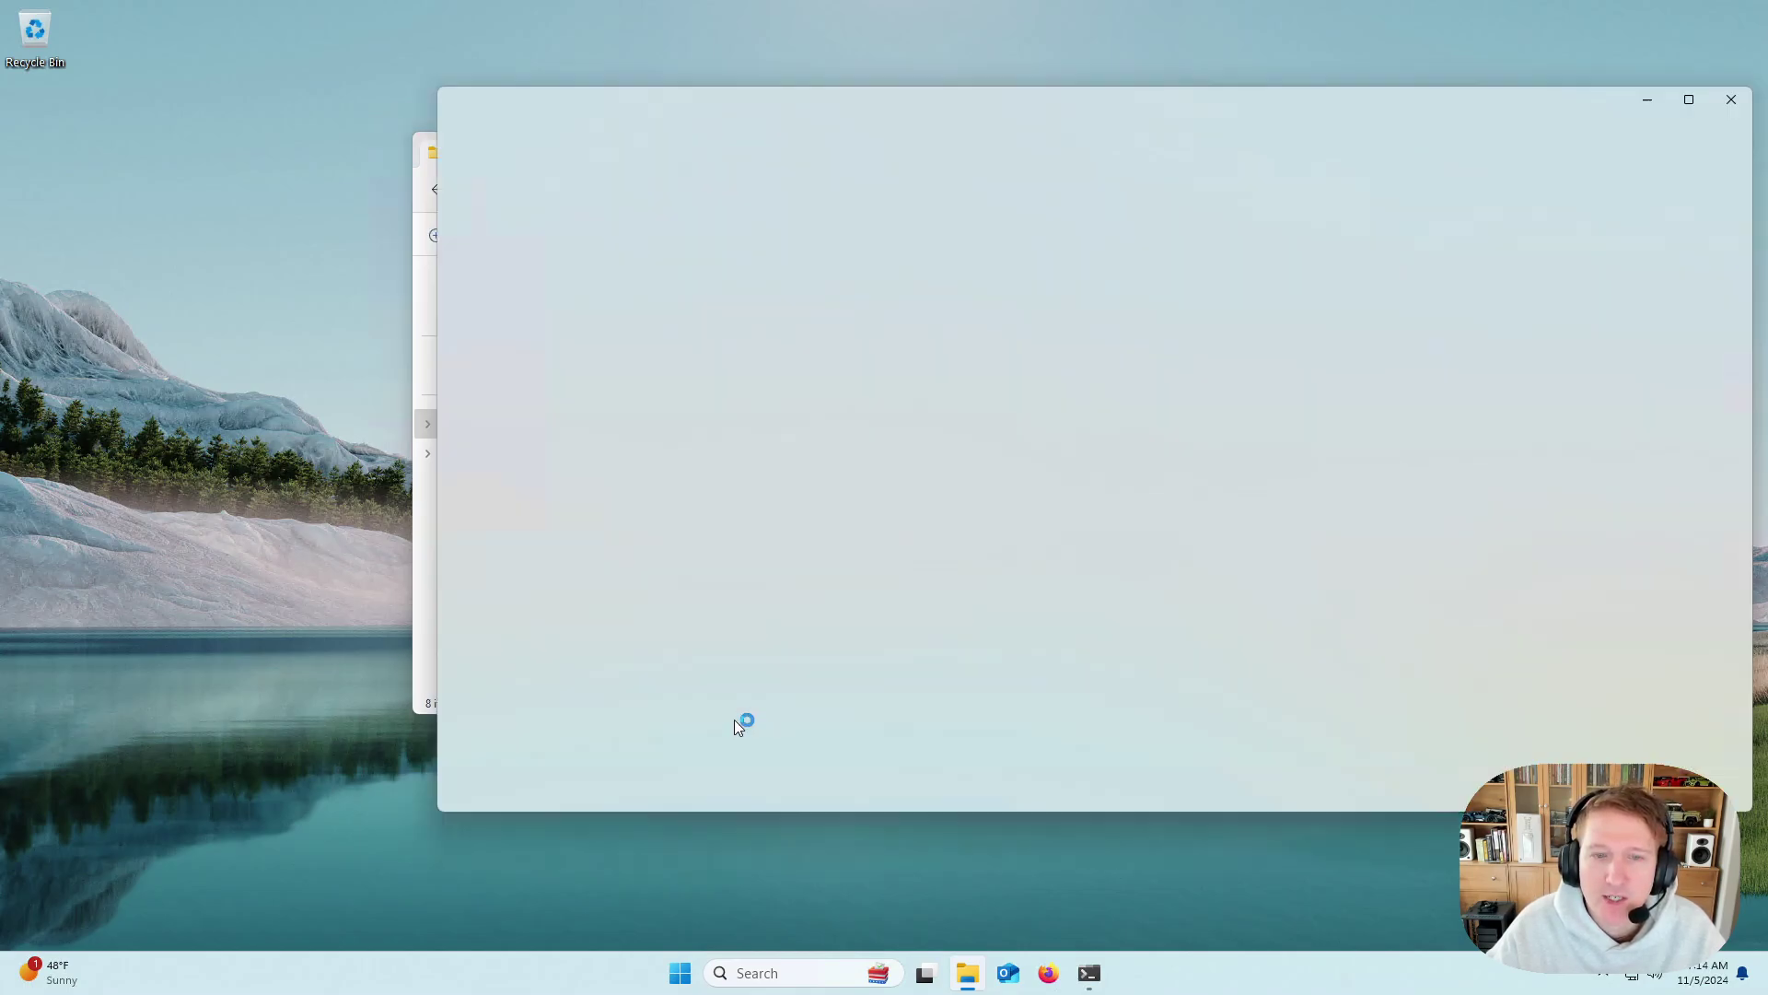
scroll(792, 714, "down", 1)
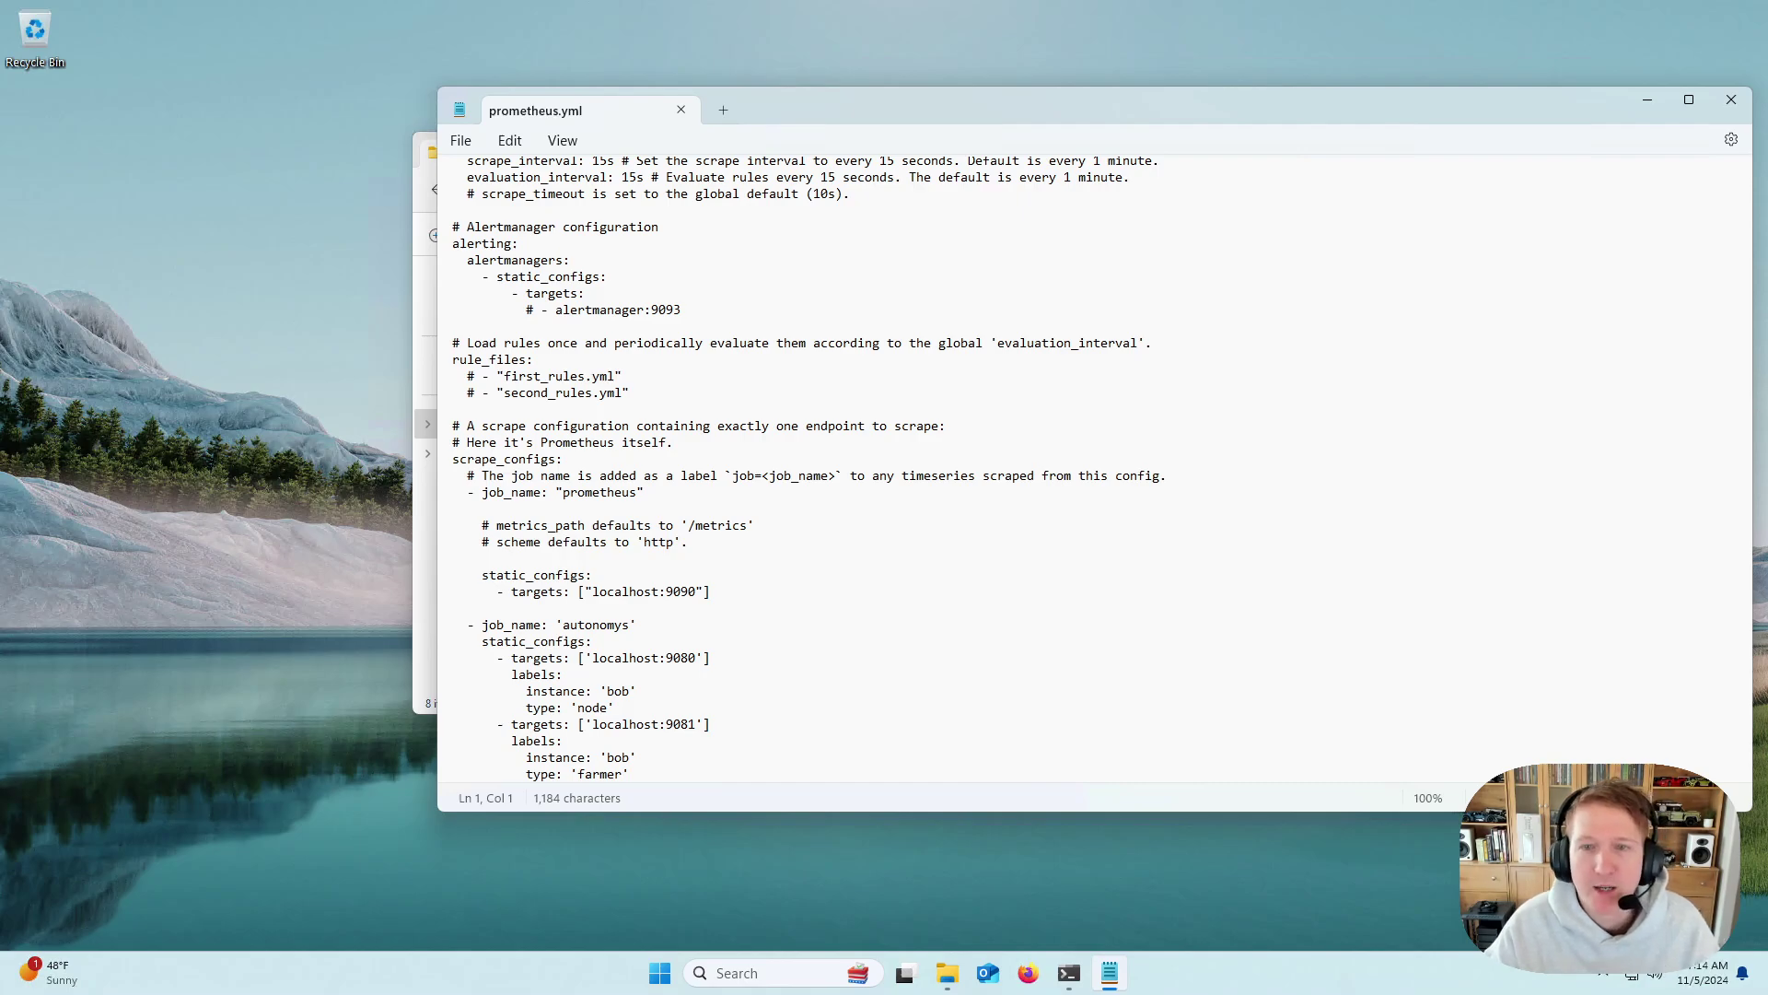
left_click(1287, 574)
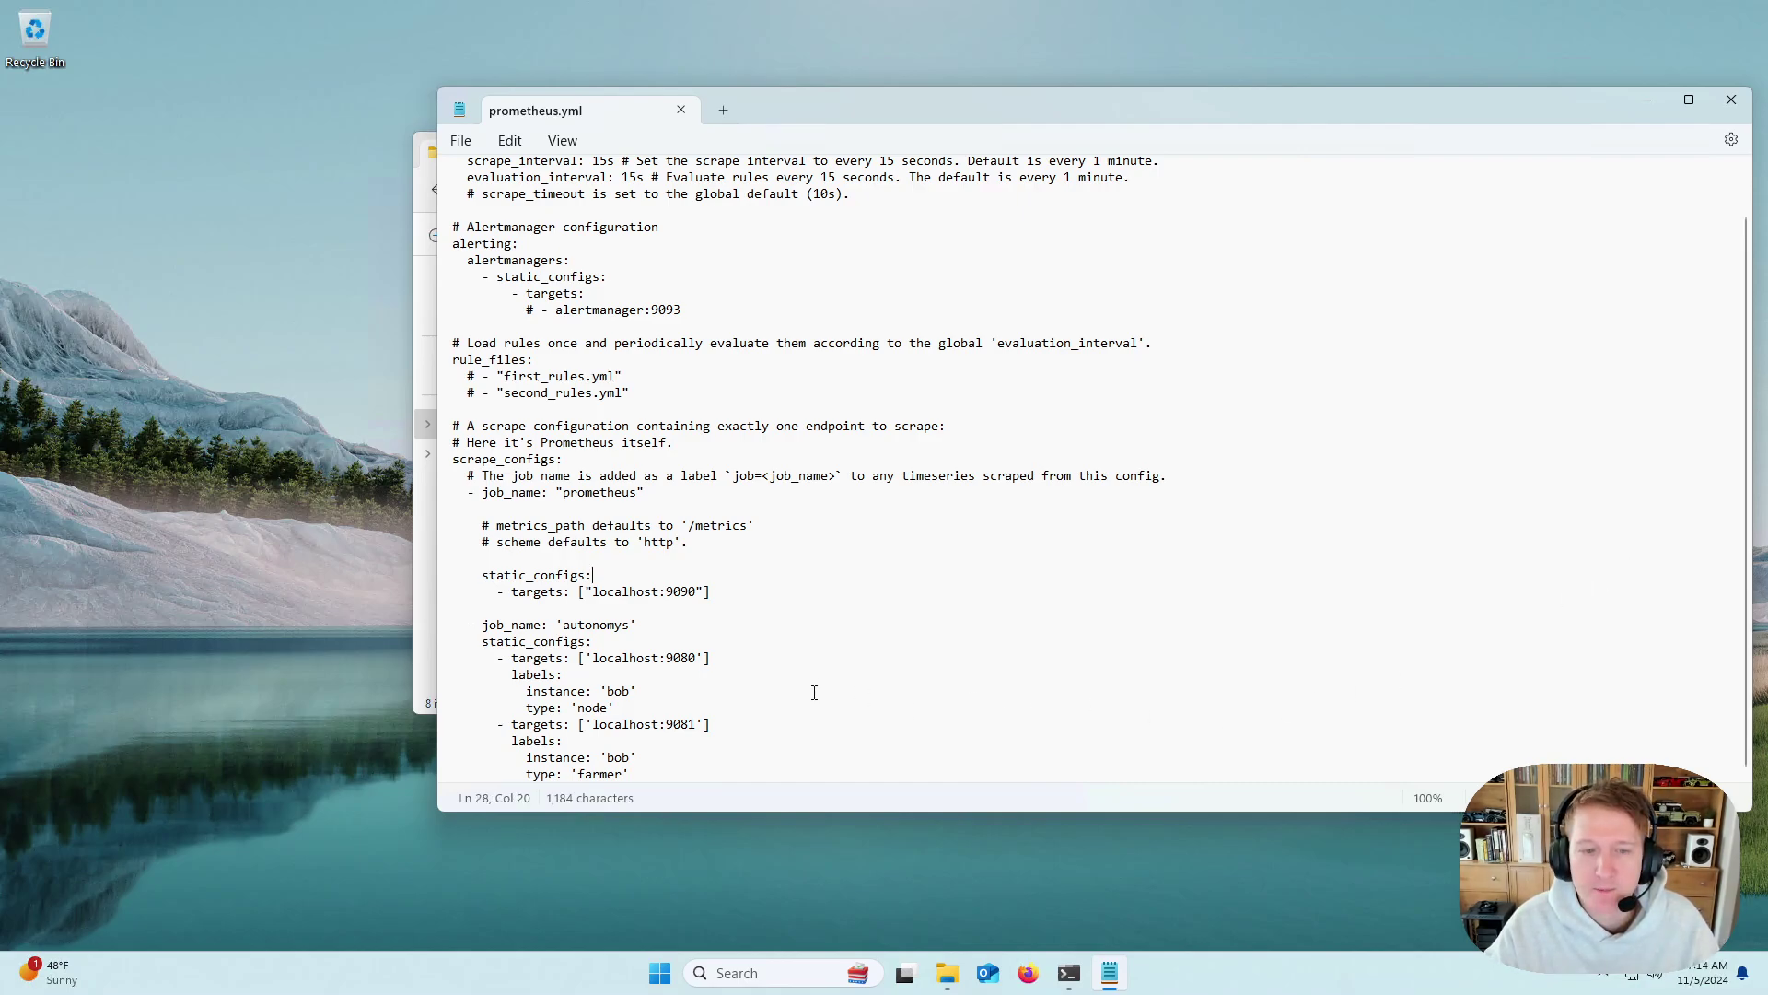
type("- job_name: 'windows_exporter'     scrape_interval: 15s     static_configs:       - targets: ['localhost:9182']")
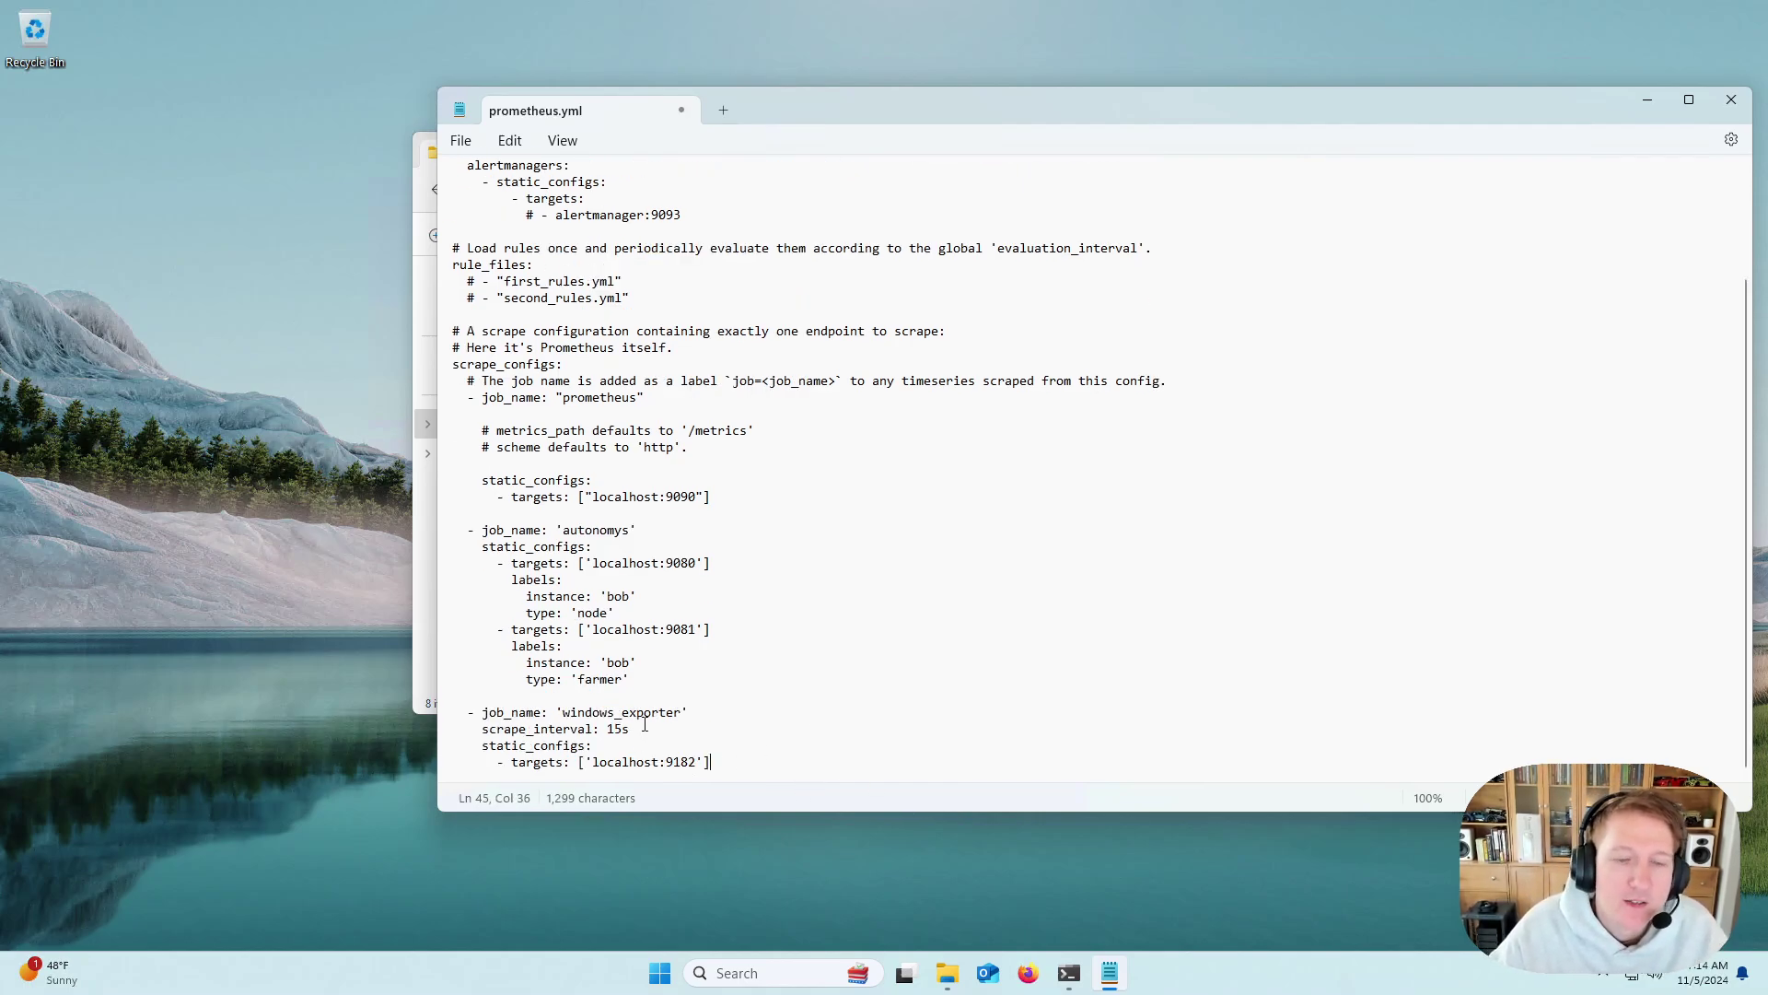
left_click(621, 715)
left_click_drag(648, 721, 660, 765)
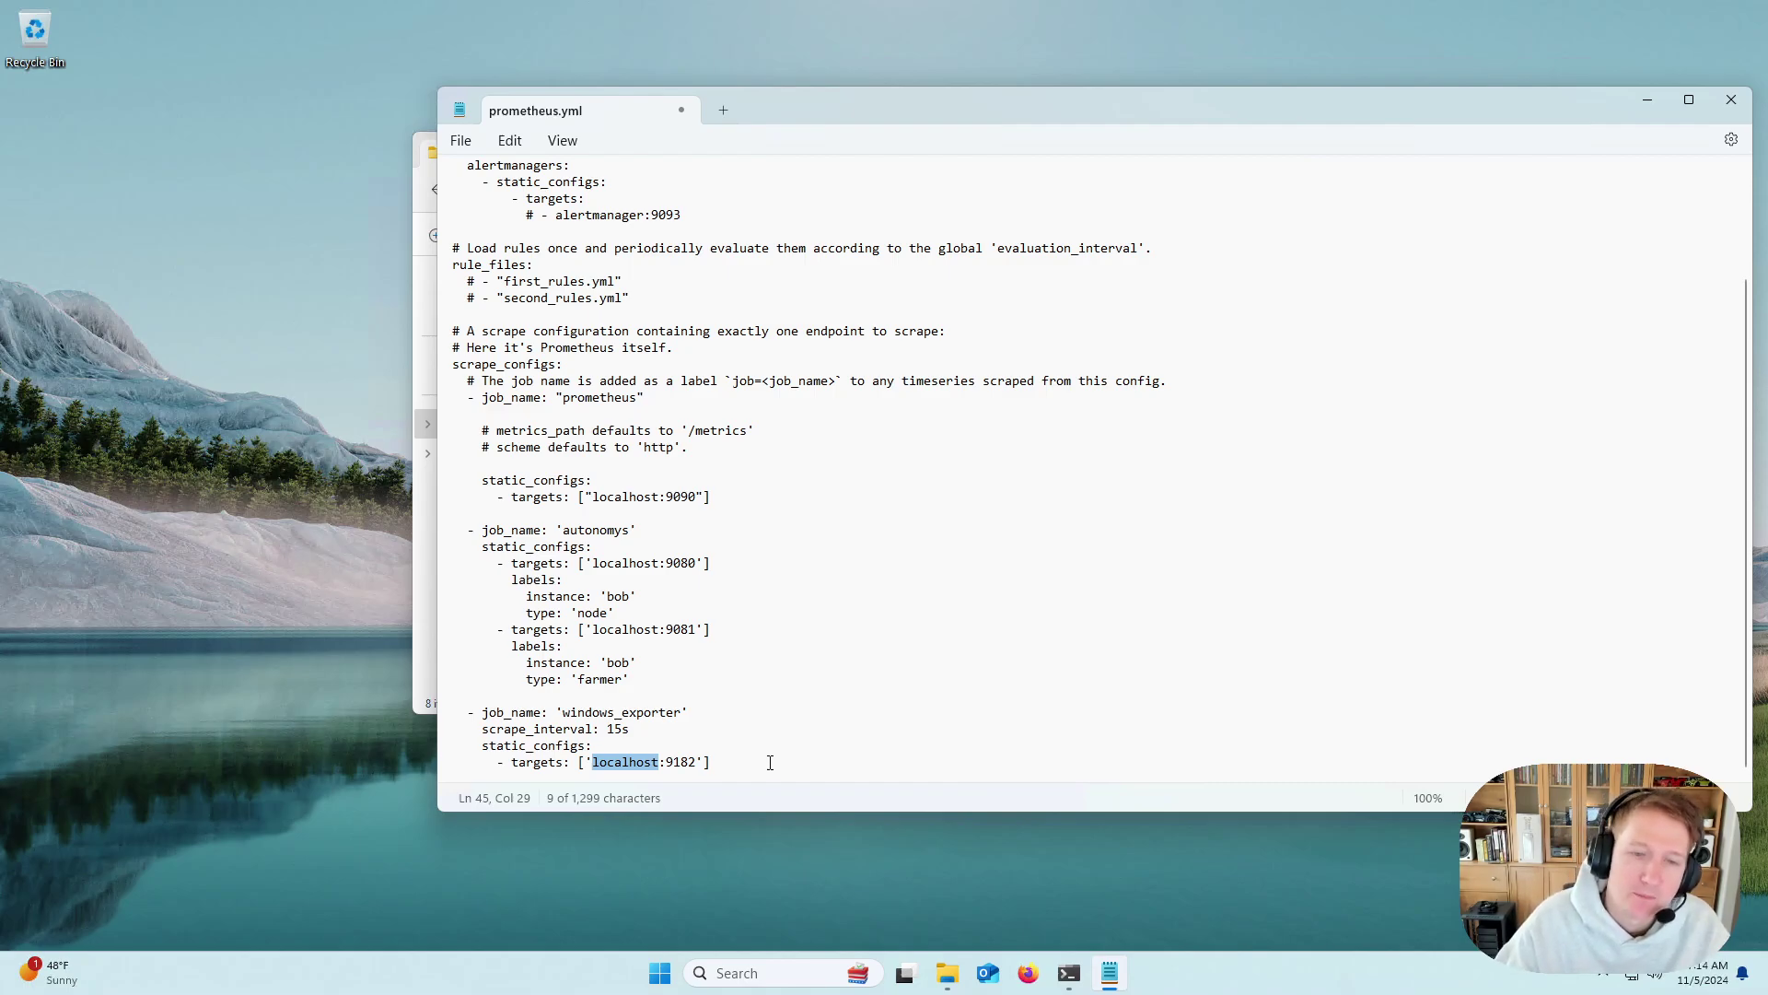
double_click(682, 762)
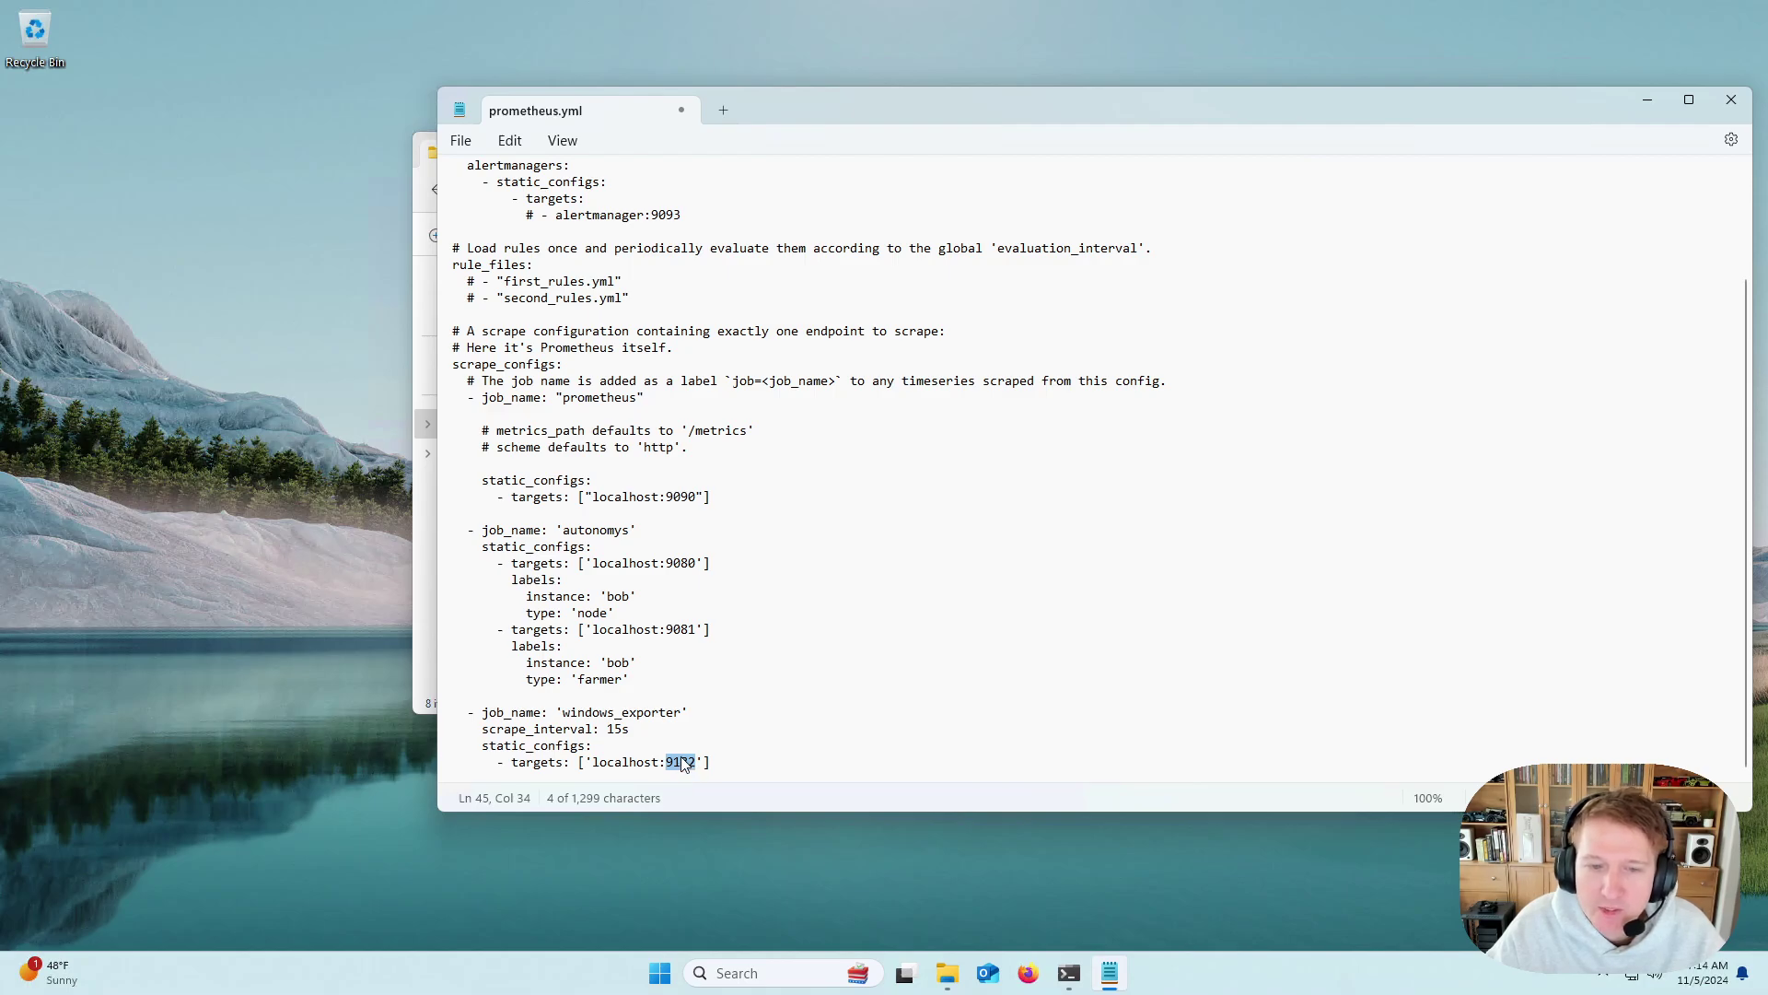
double_click(620, 763)
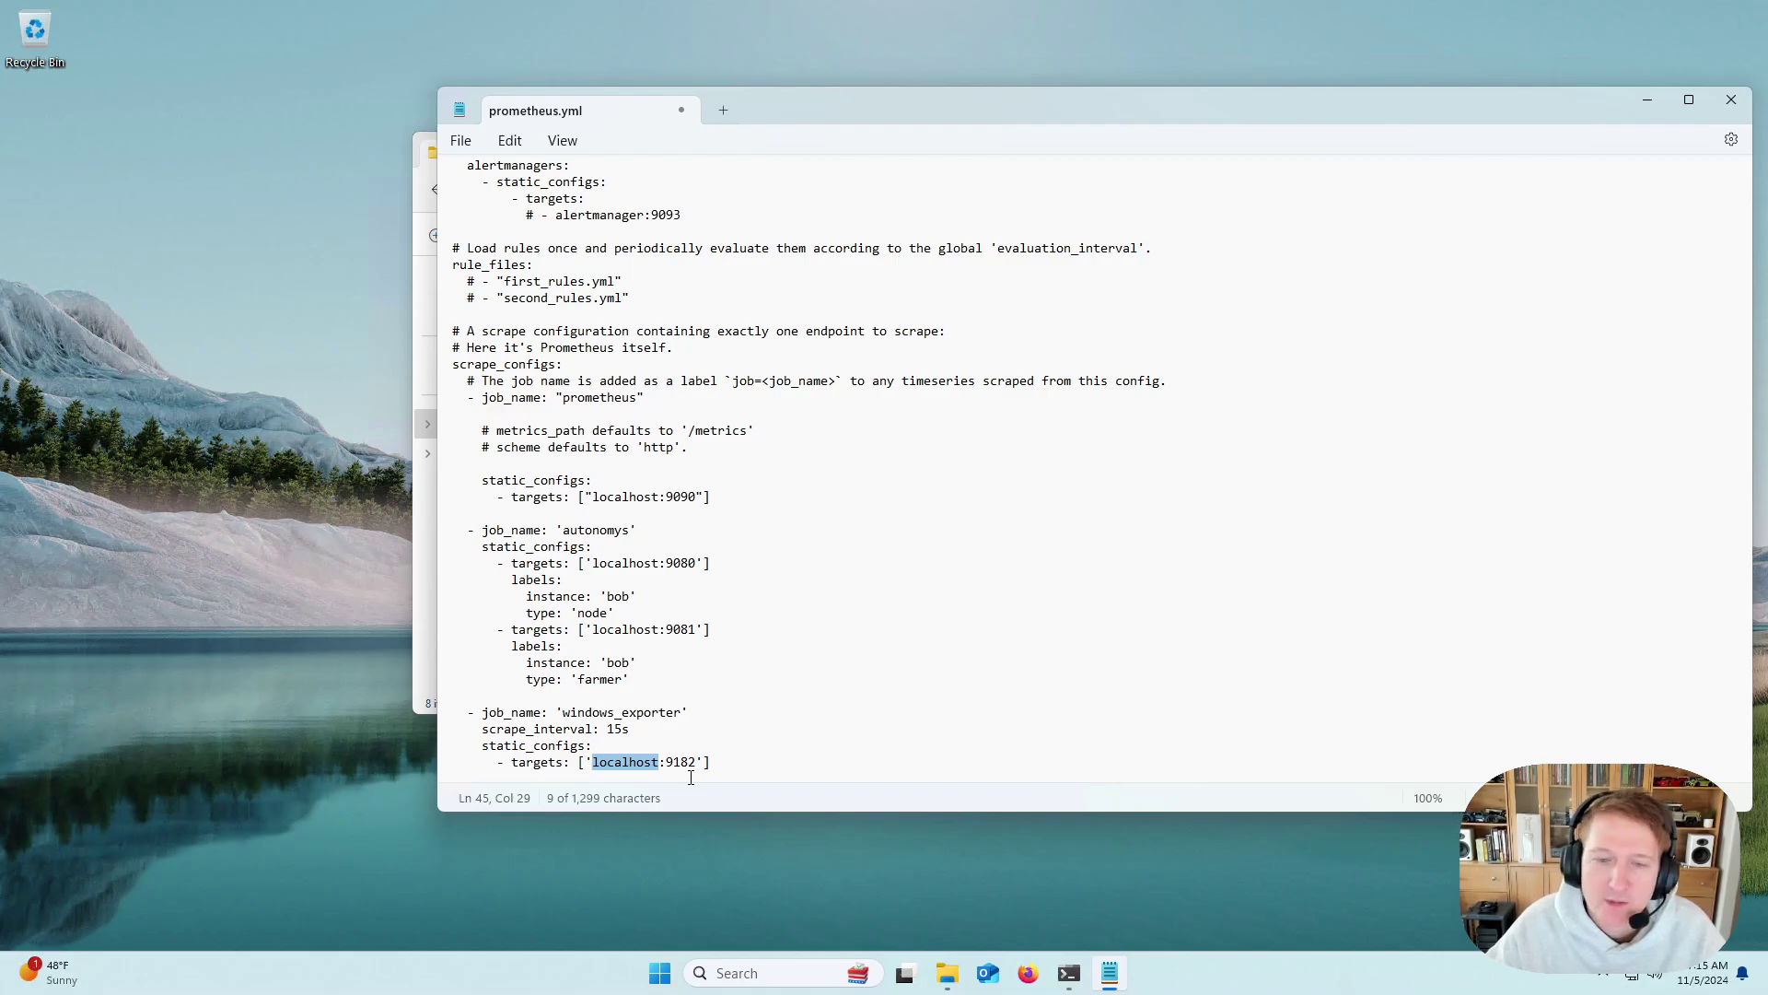
Step: Save prometheus.yml and close Notepad
left_click(464, 143)
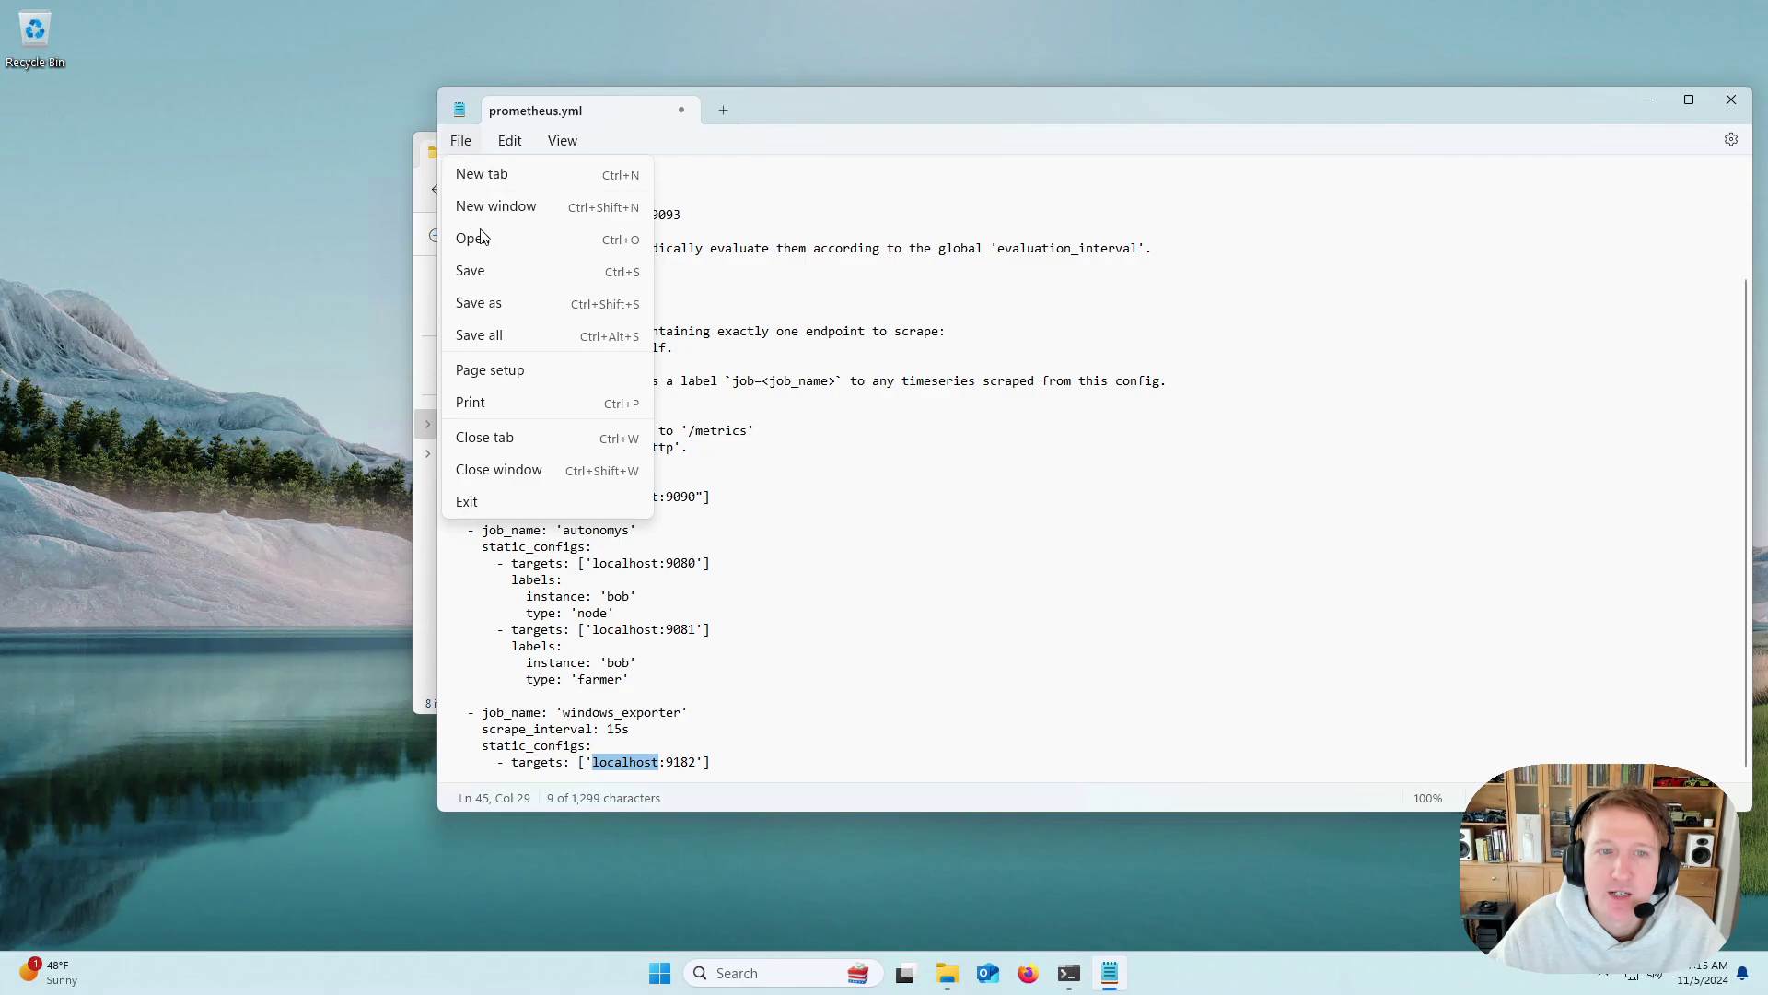
left_click(472, 270)
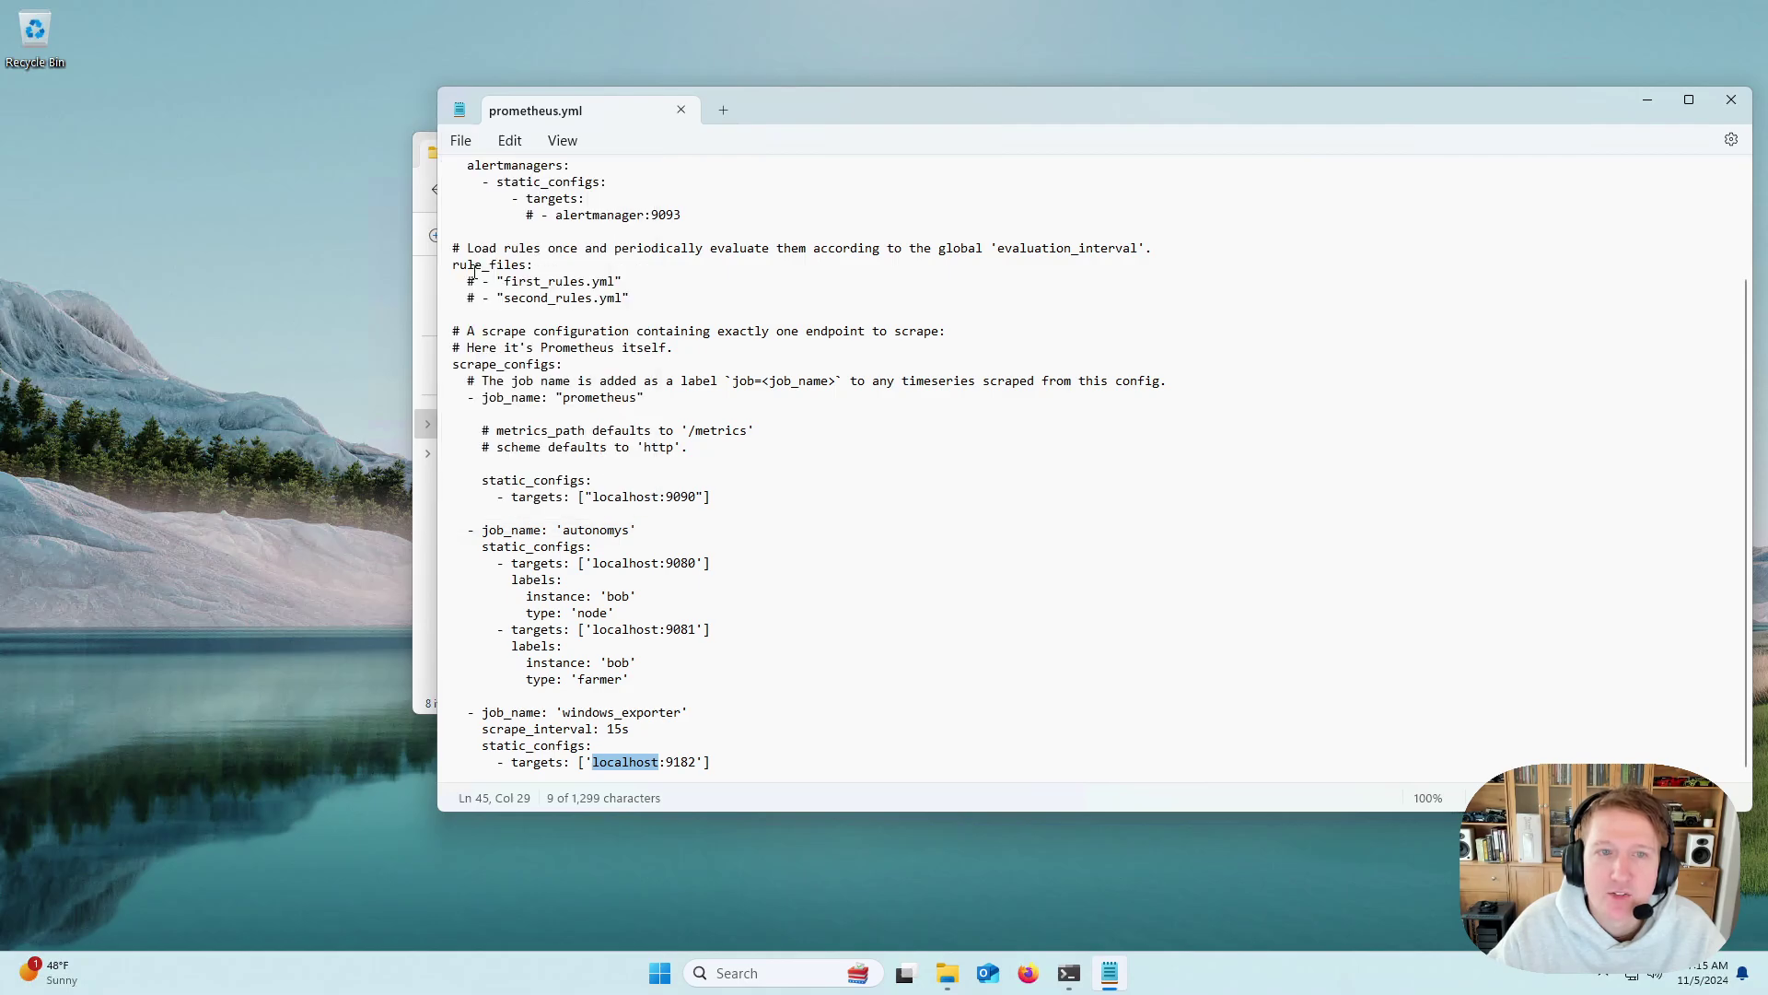
left_click(1732, 102)
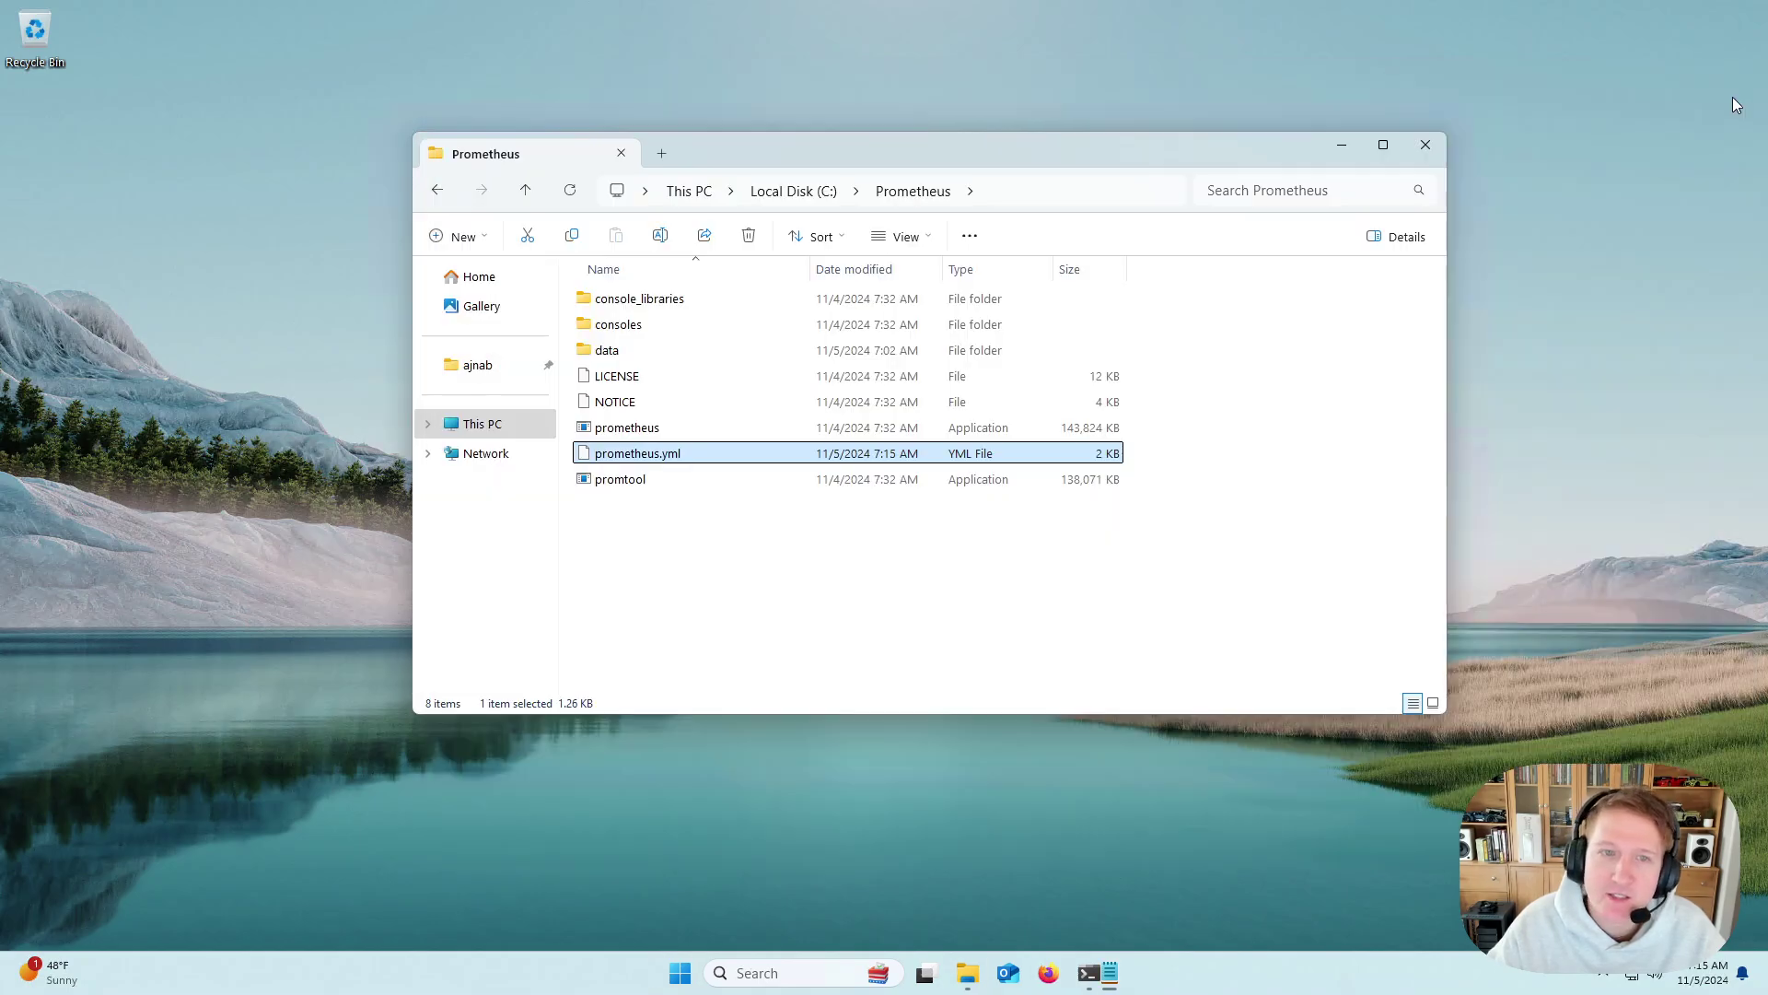
Step: Close File Explorer, open Services via search, and restart the Prometheus service
left_click(1428, 150)
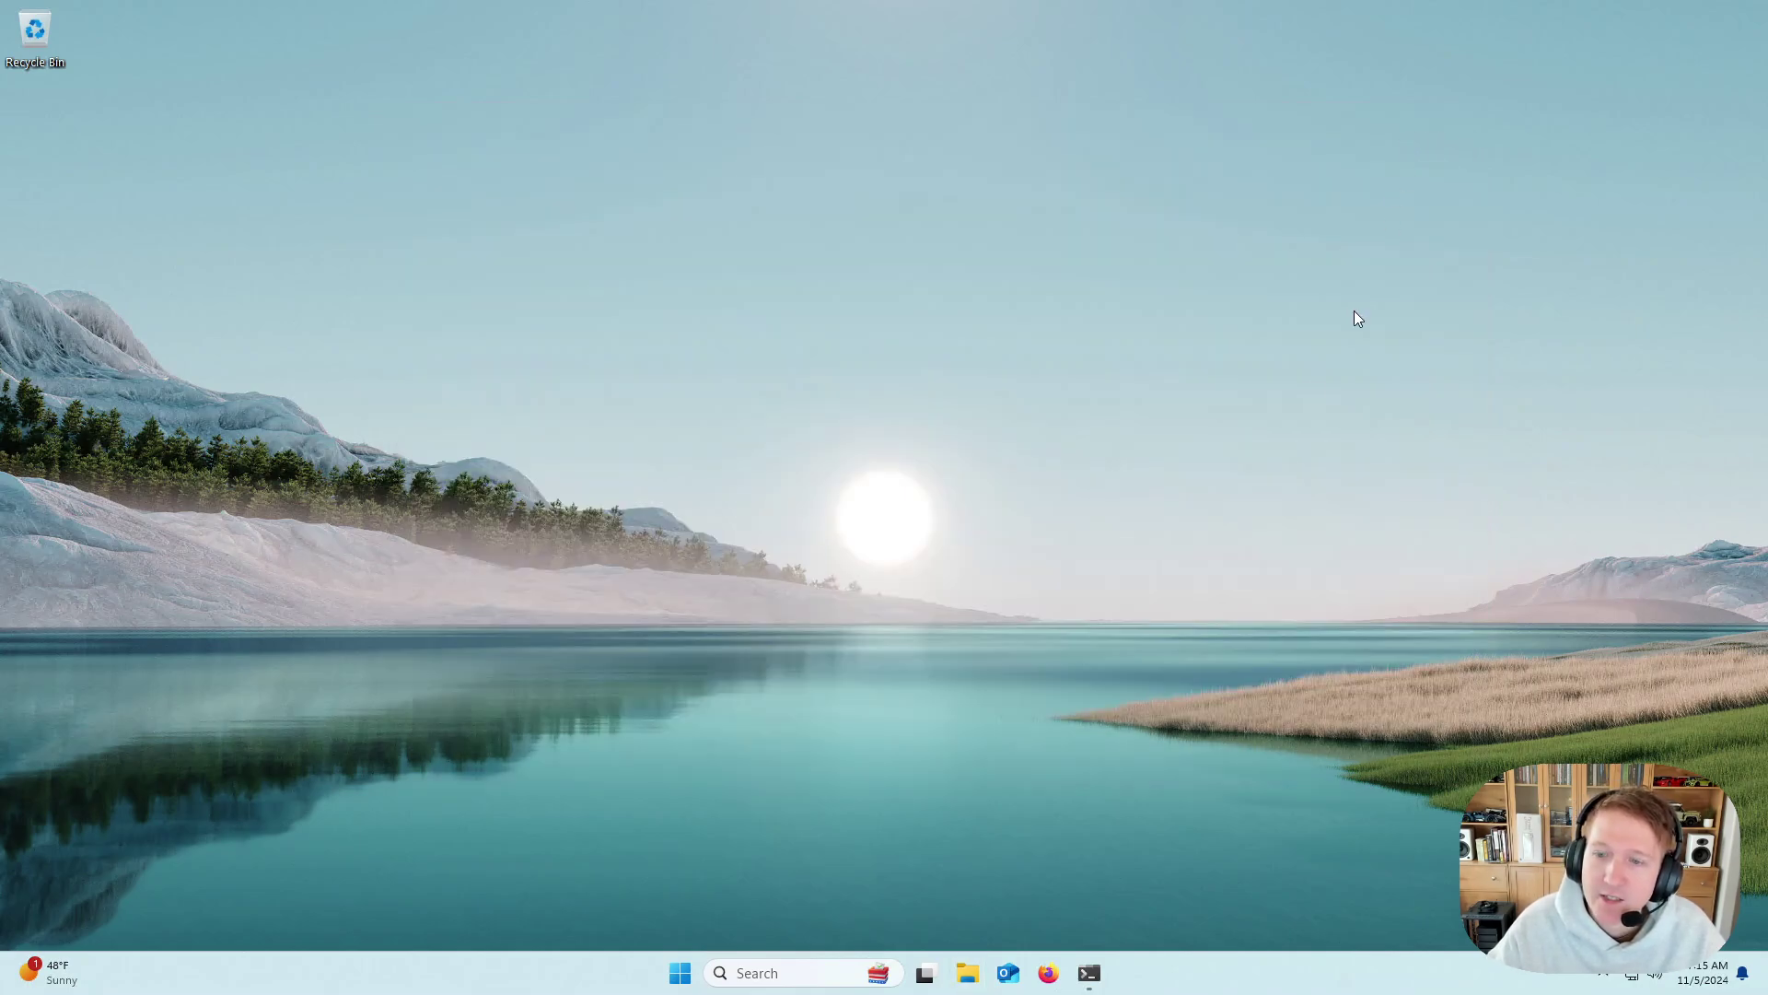
left_click(826, 974)
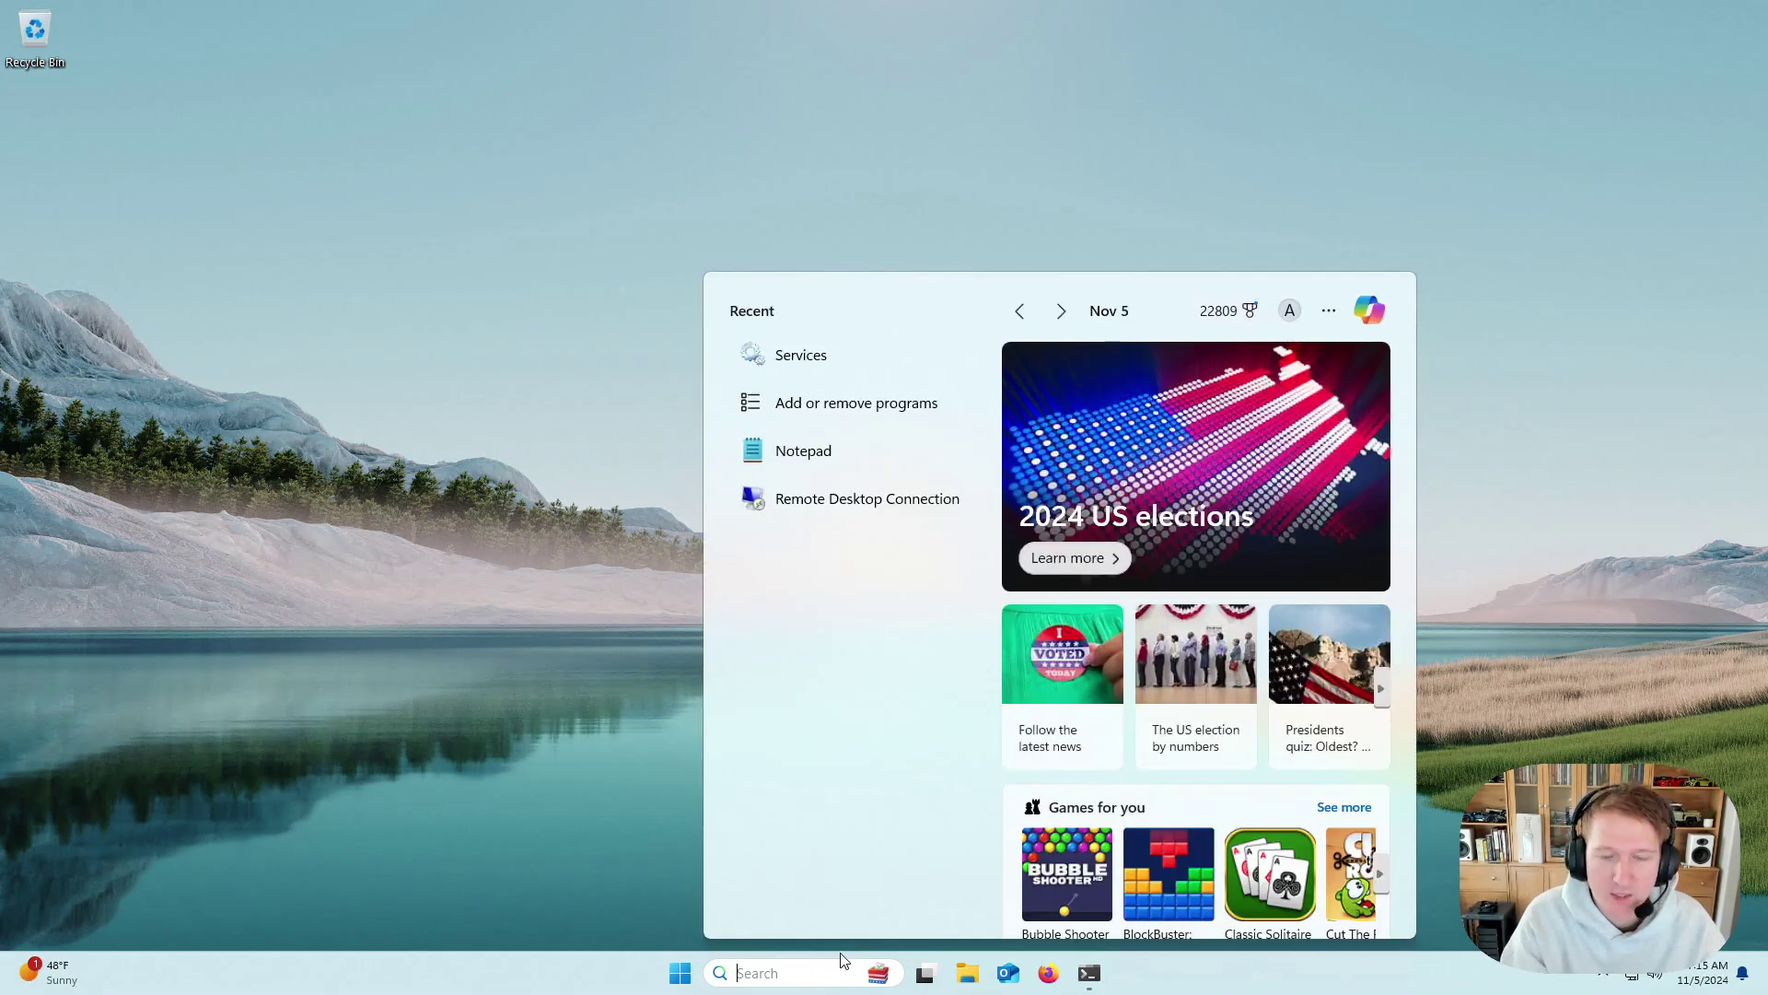
type("services")
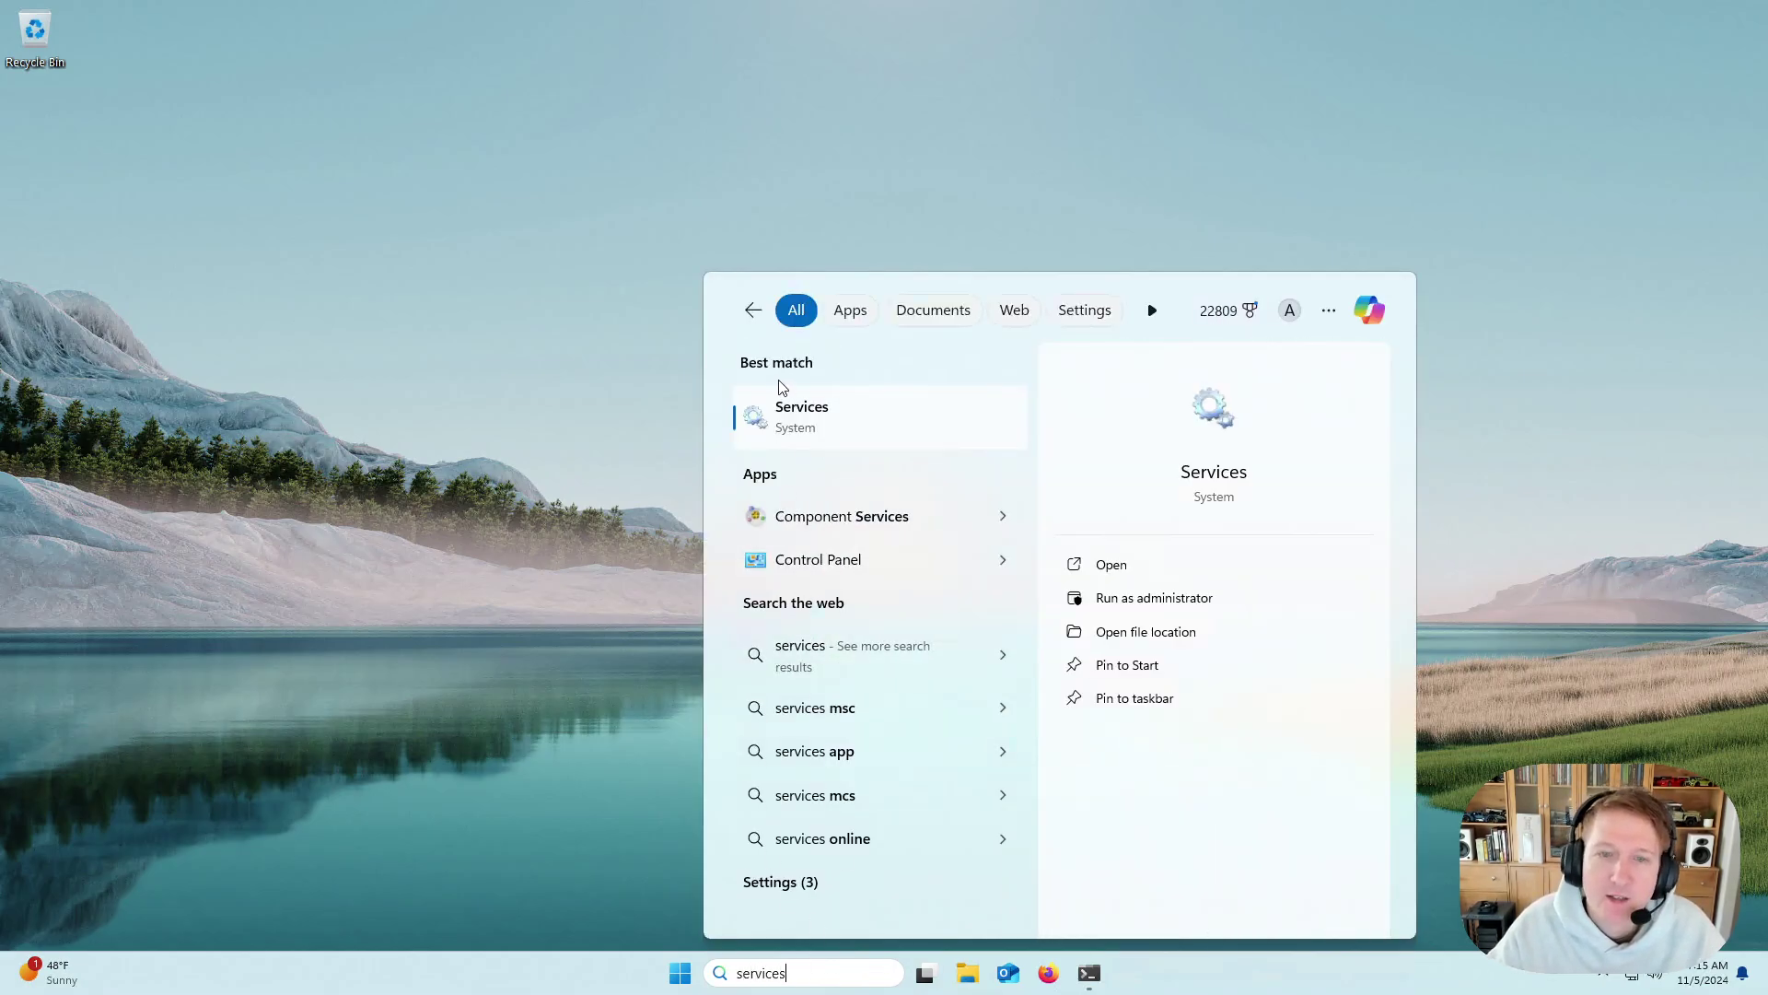
left_click(809, 419)
scroll(792, 470, "down", 20)
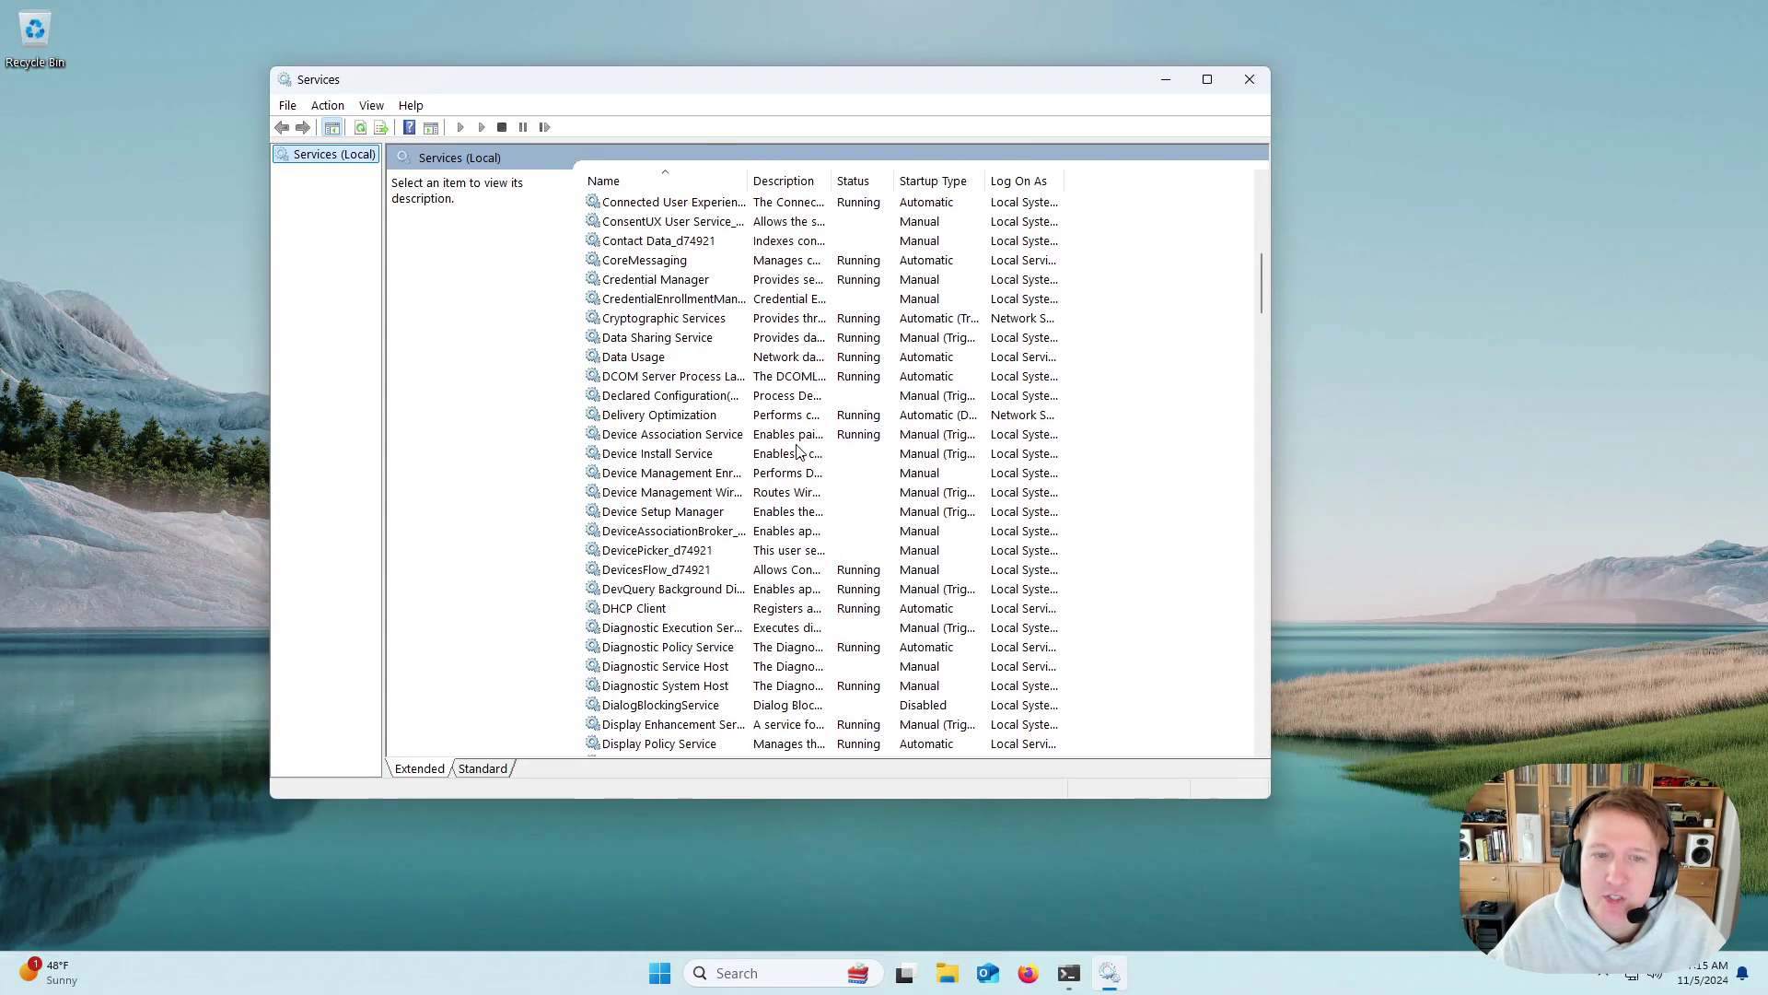
scroll(710, 547, "down", 5)
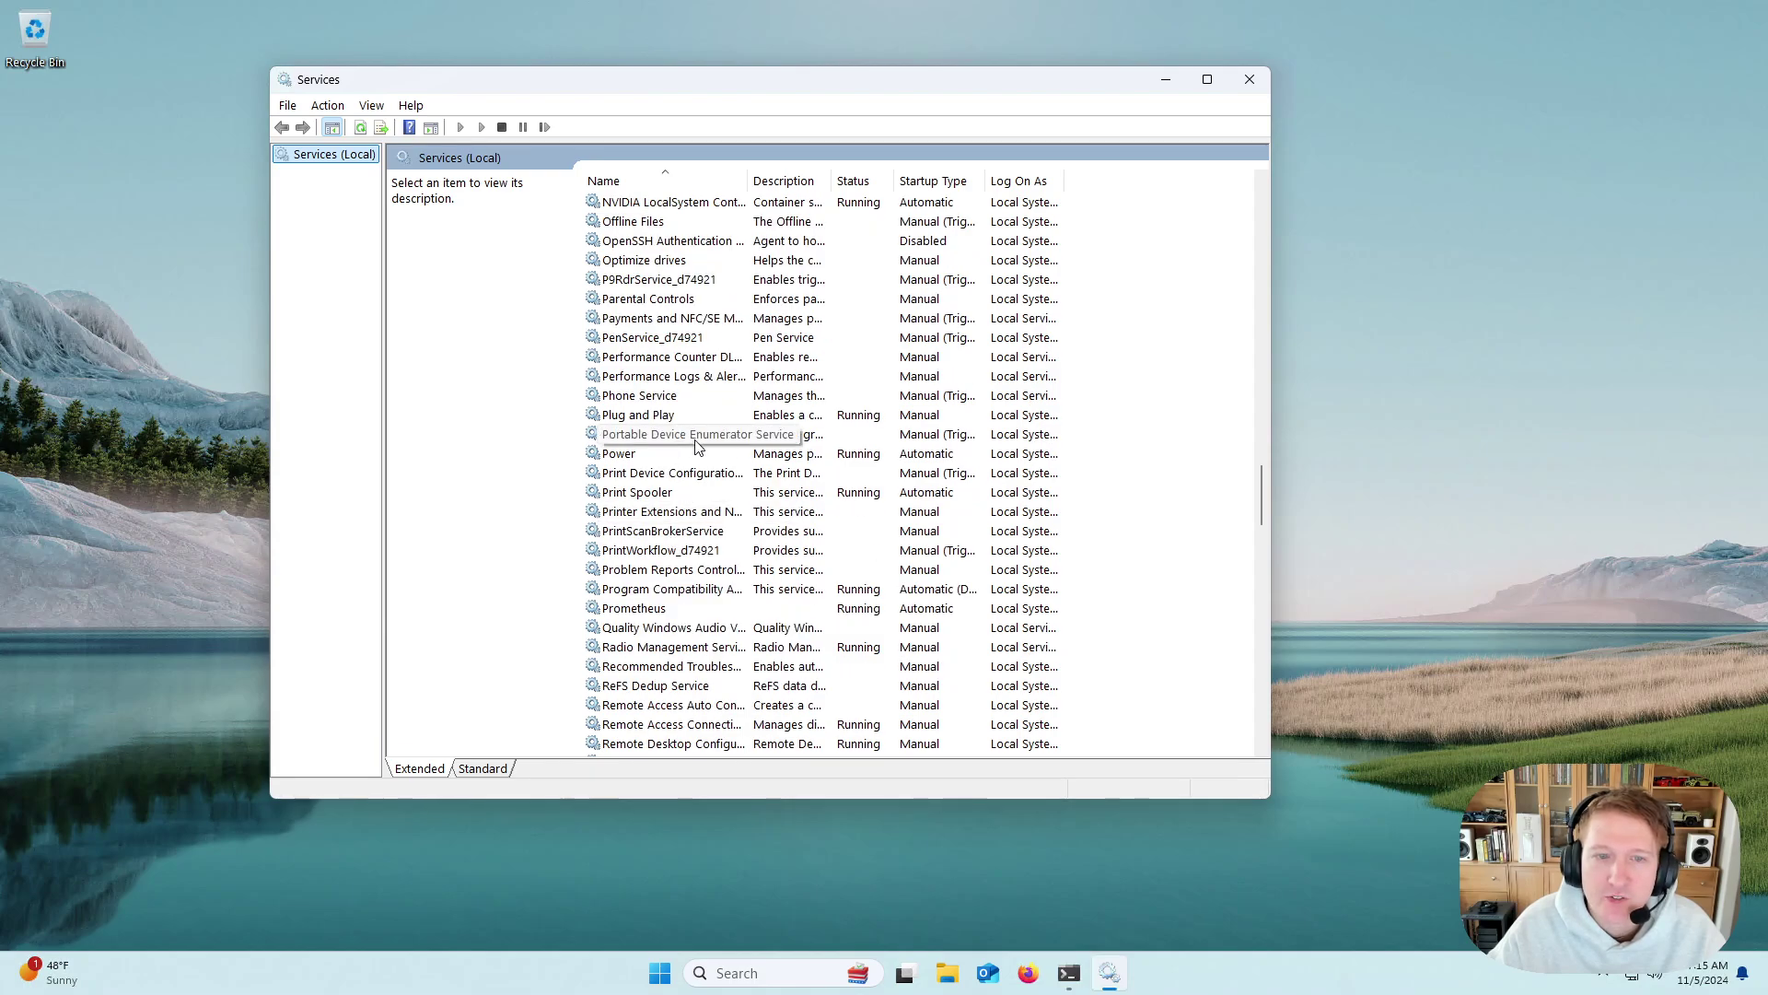
left_click(636, 610)
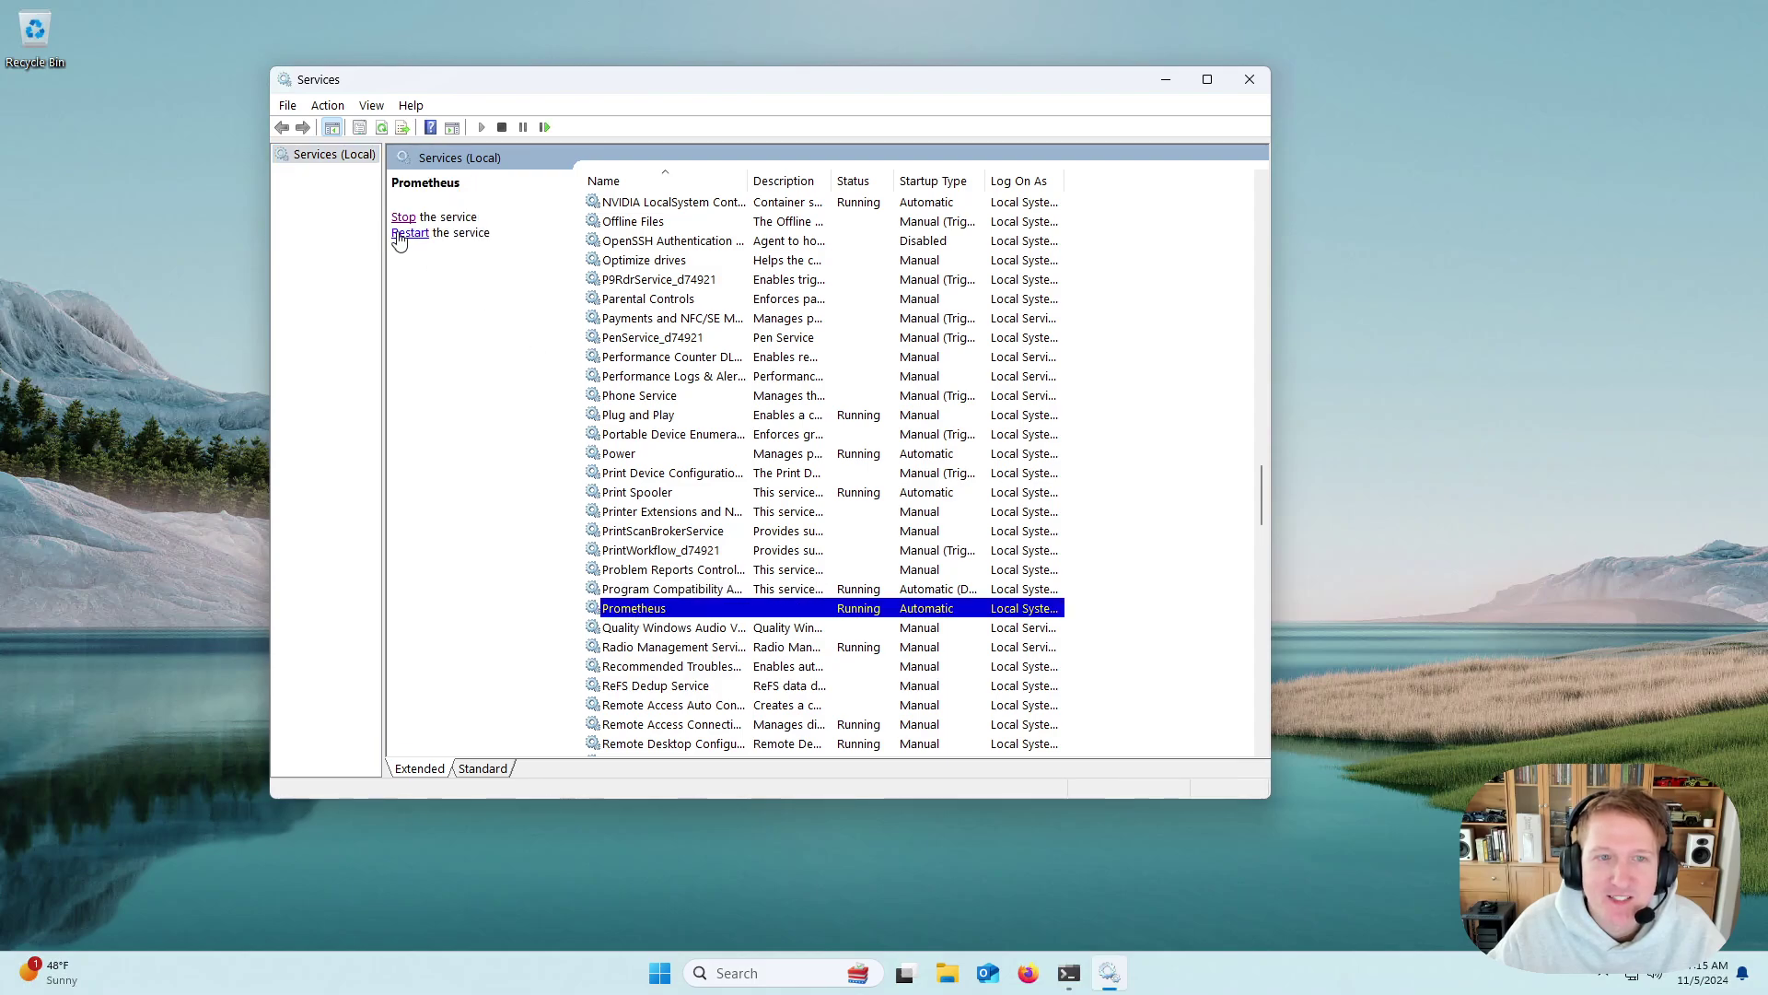
left_click(402, 219)
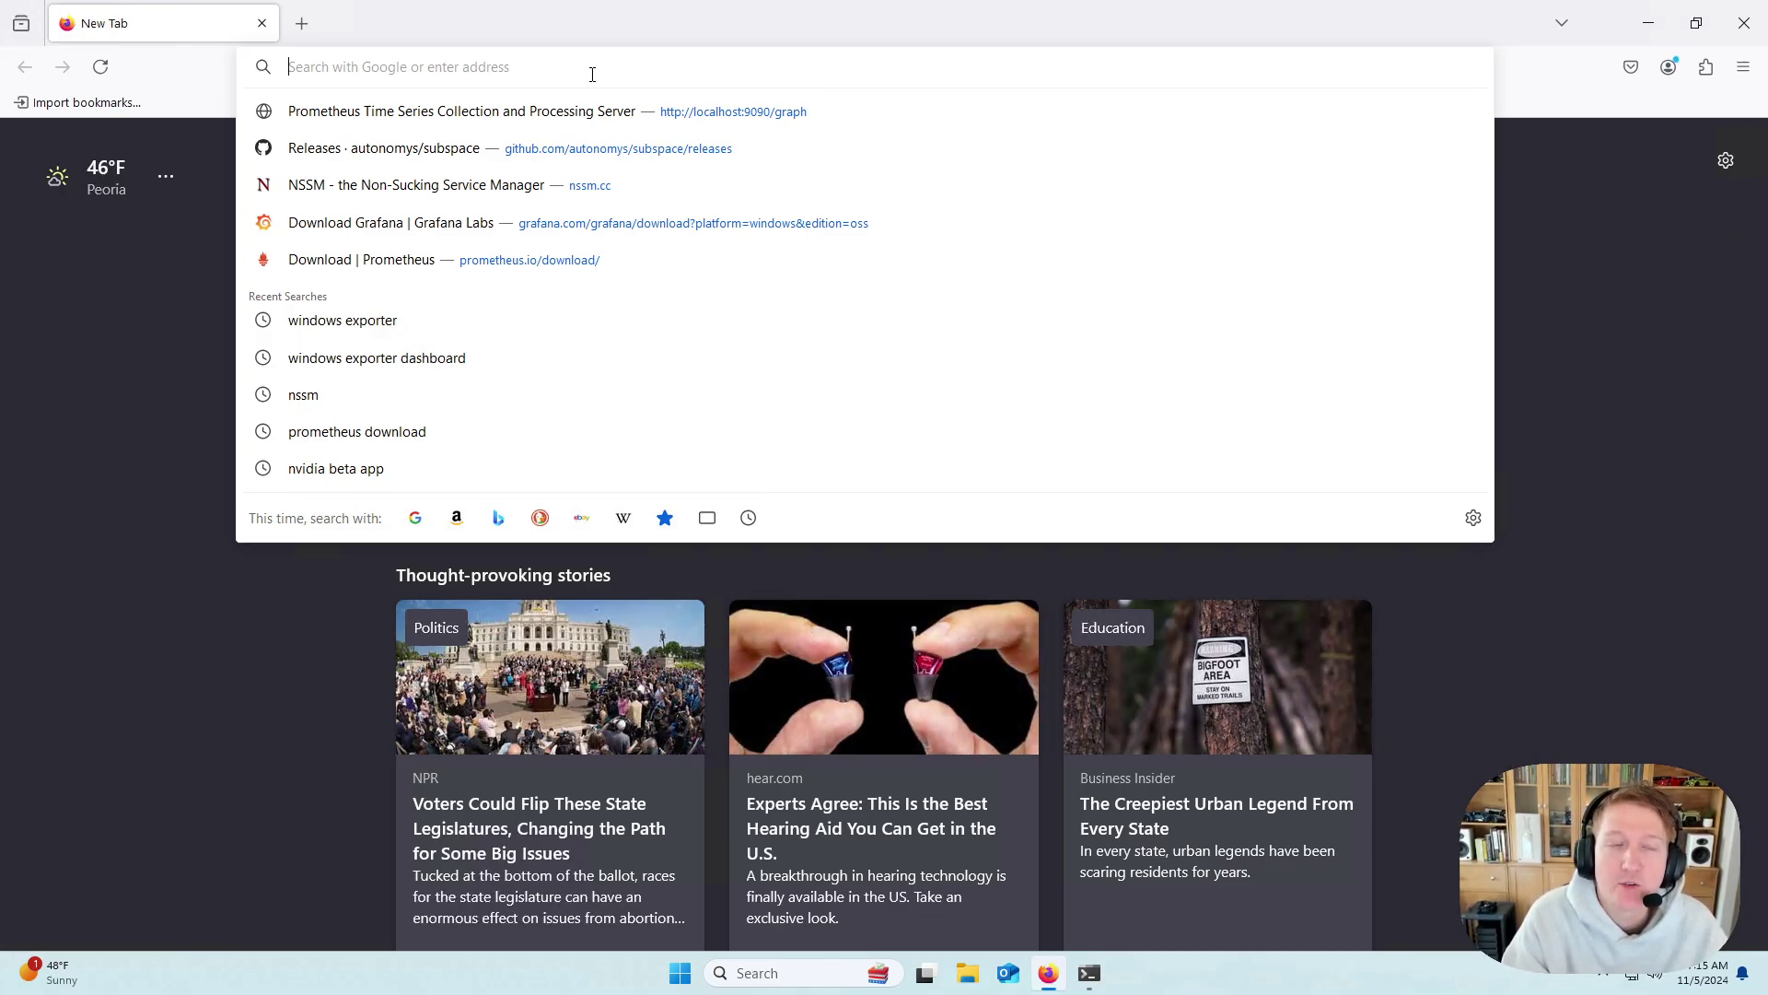
Step: Load localhost:9090 and open Status > Targets, reloading to see windows_exporter at localhost:9182 UP
type("localhost:9090/")
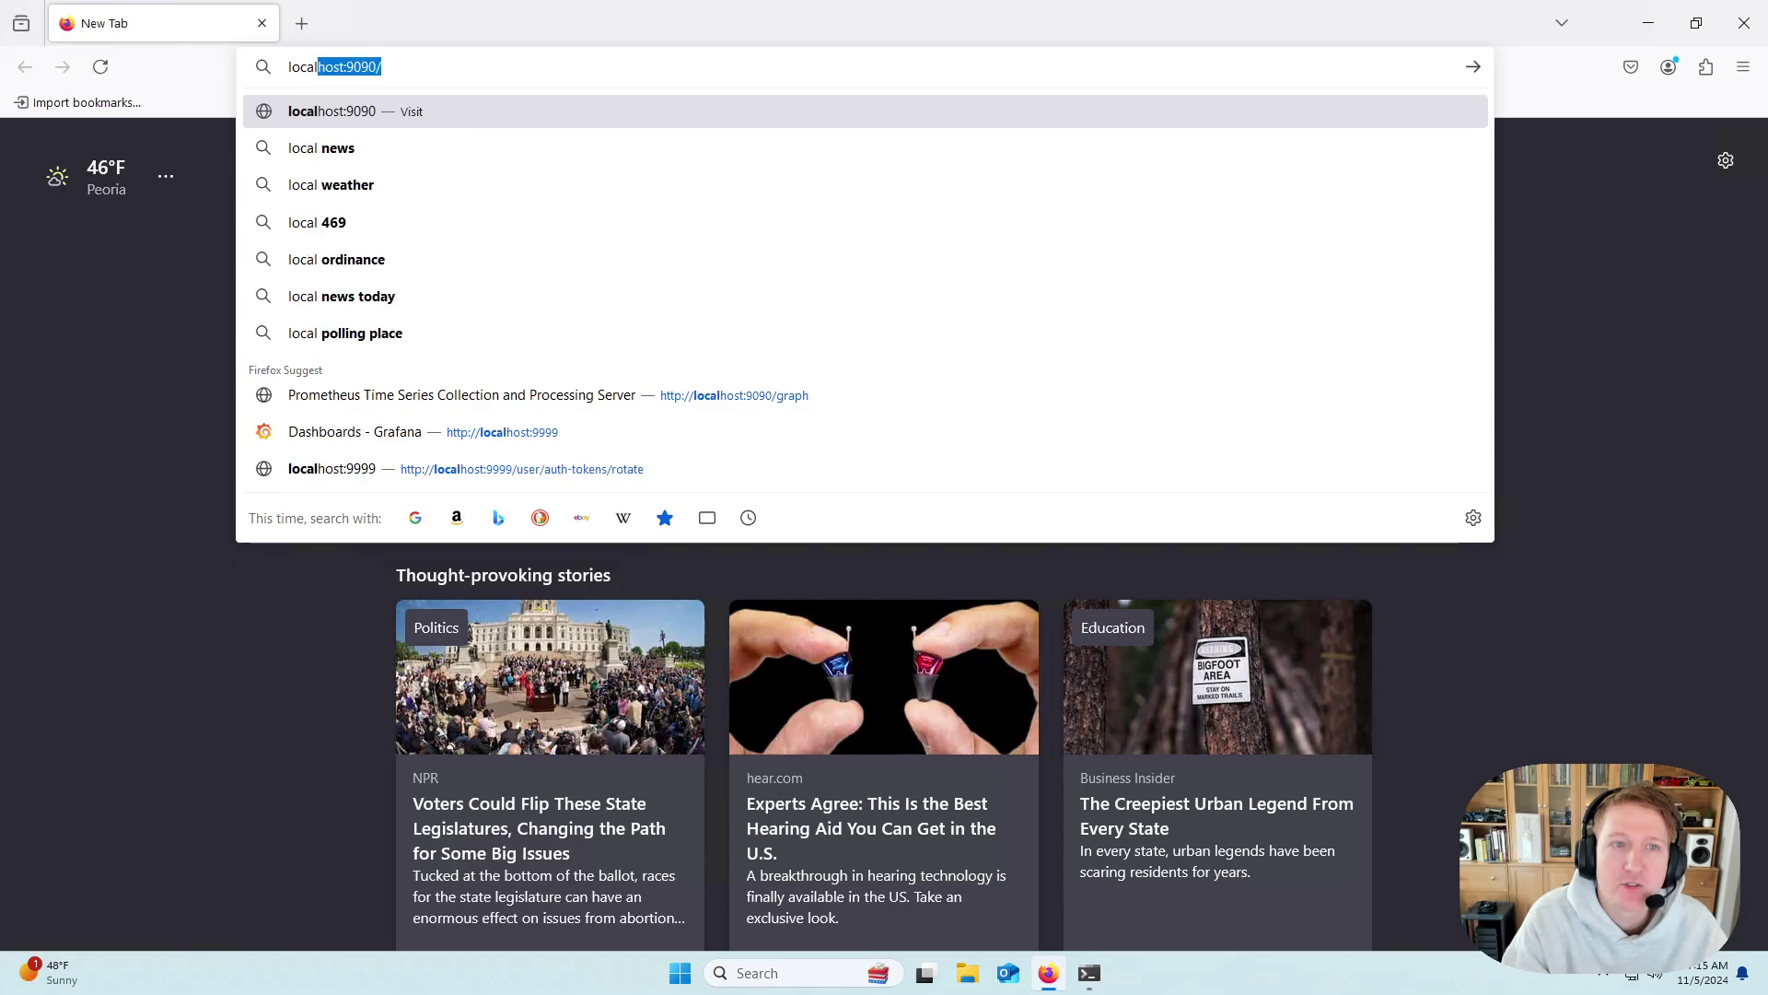
key("Return")
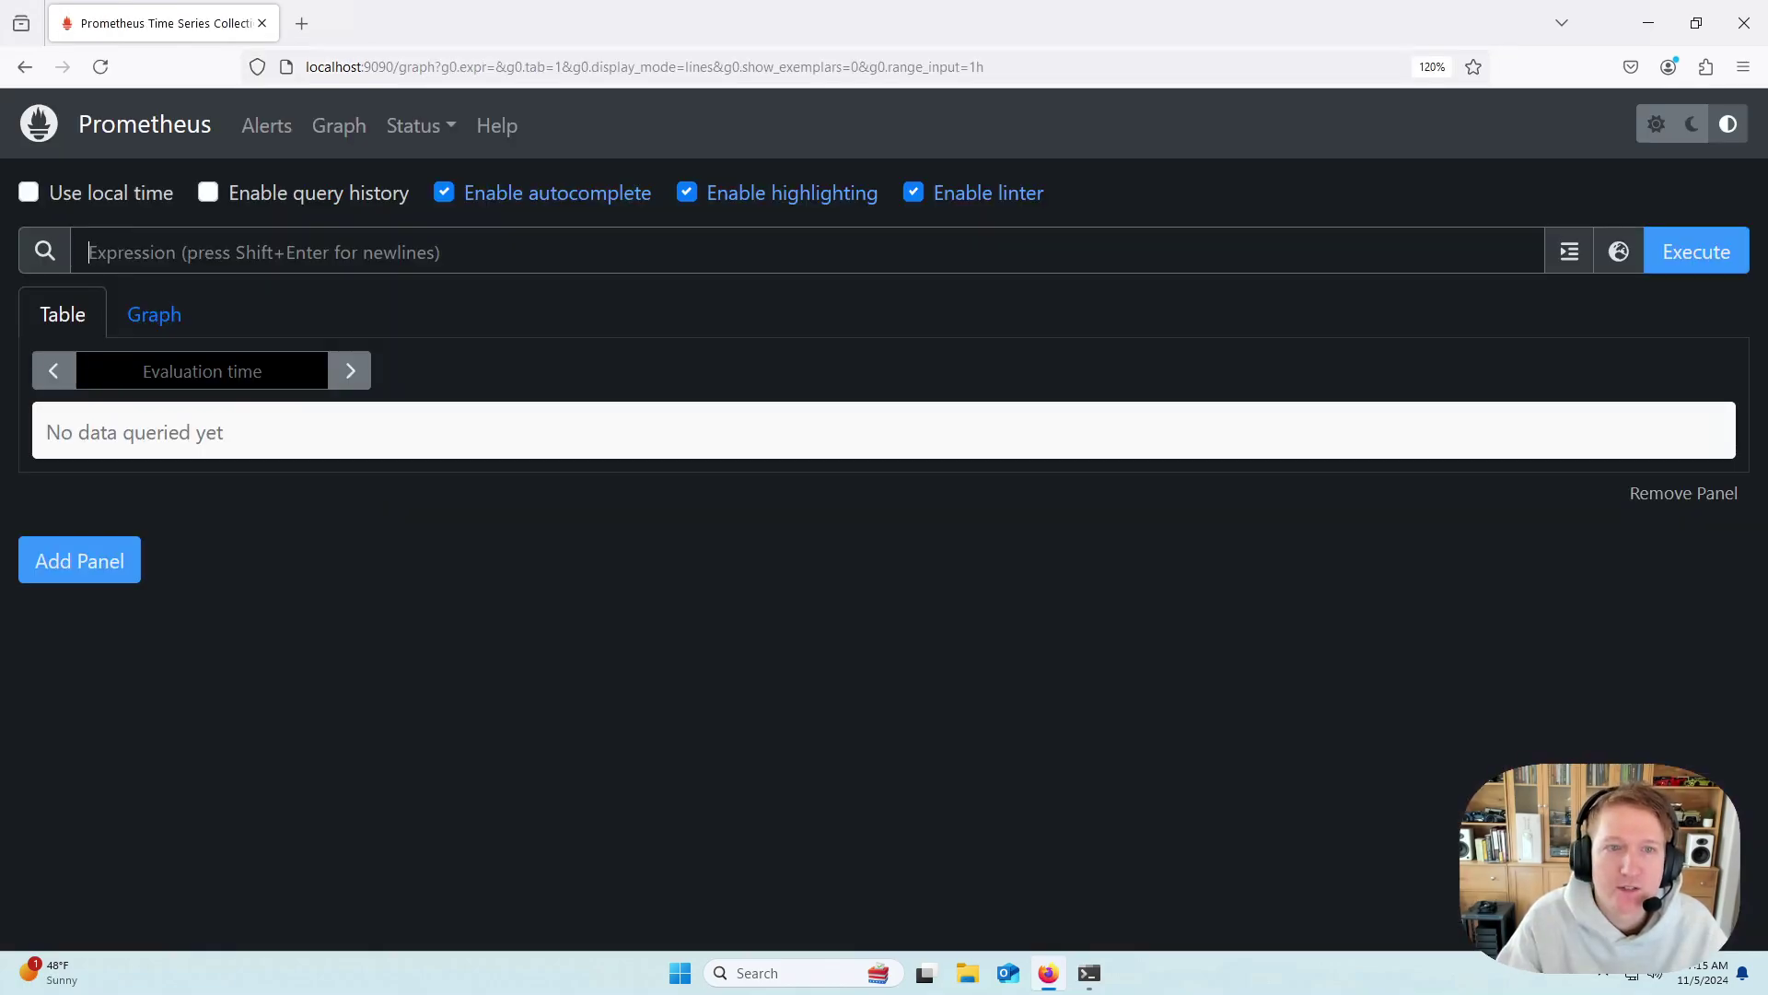
left_click(434, 126)
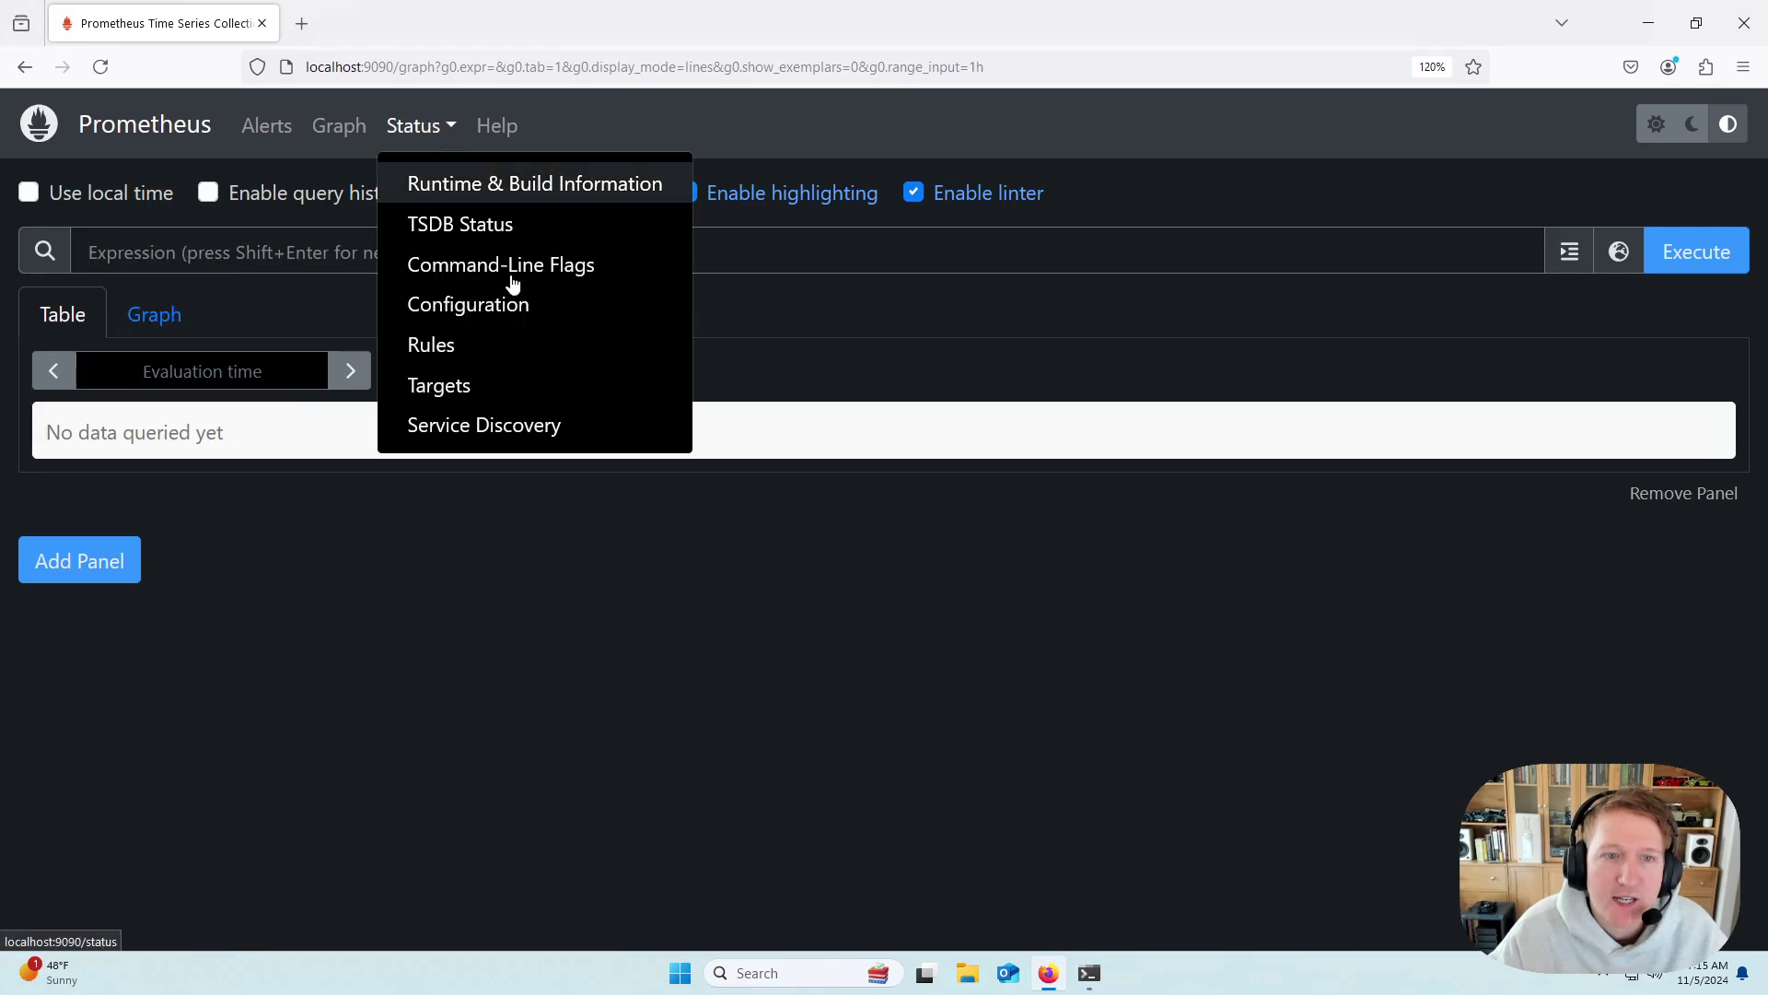
left_click(454, 385)
scroll(644, 667, "down", 1)
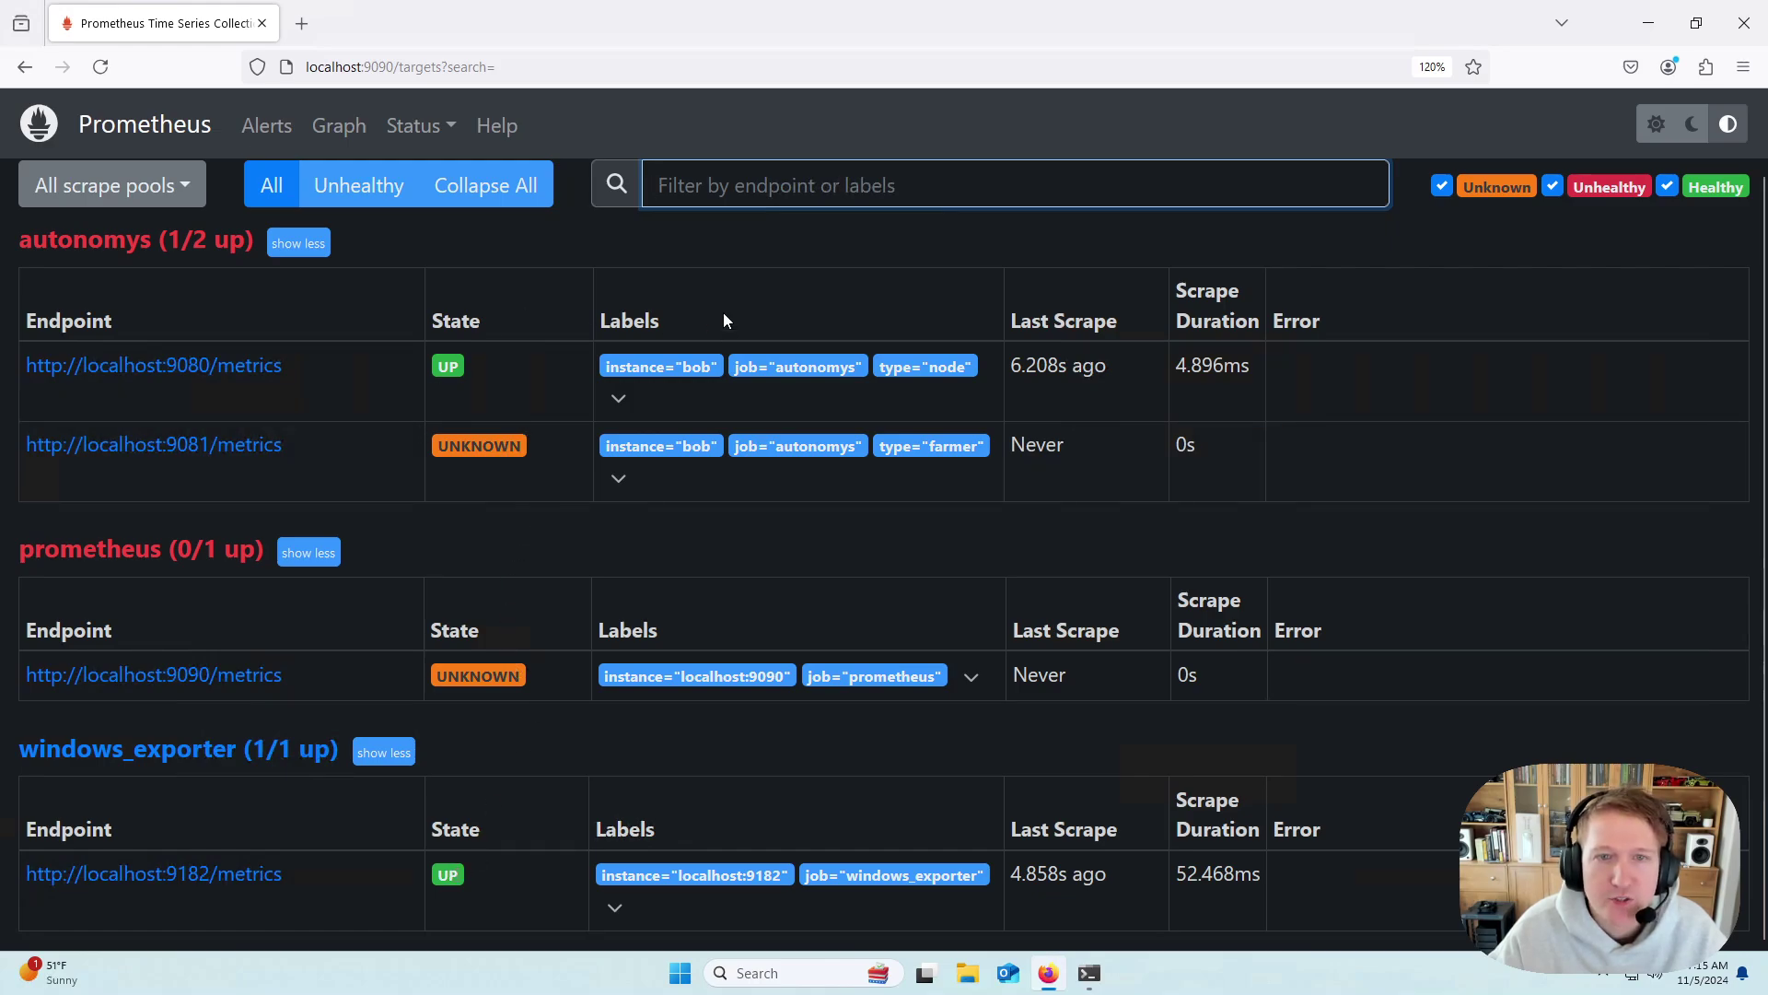
left_click(100, 66)
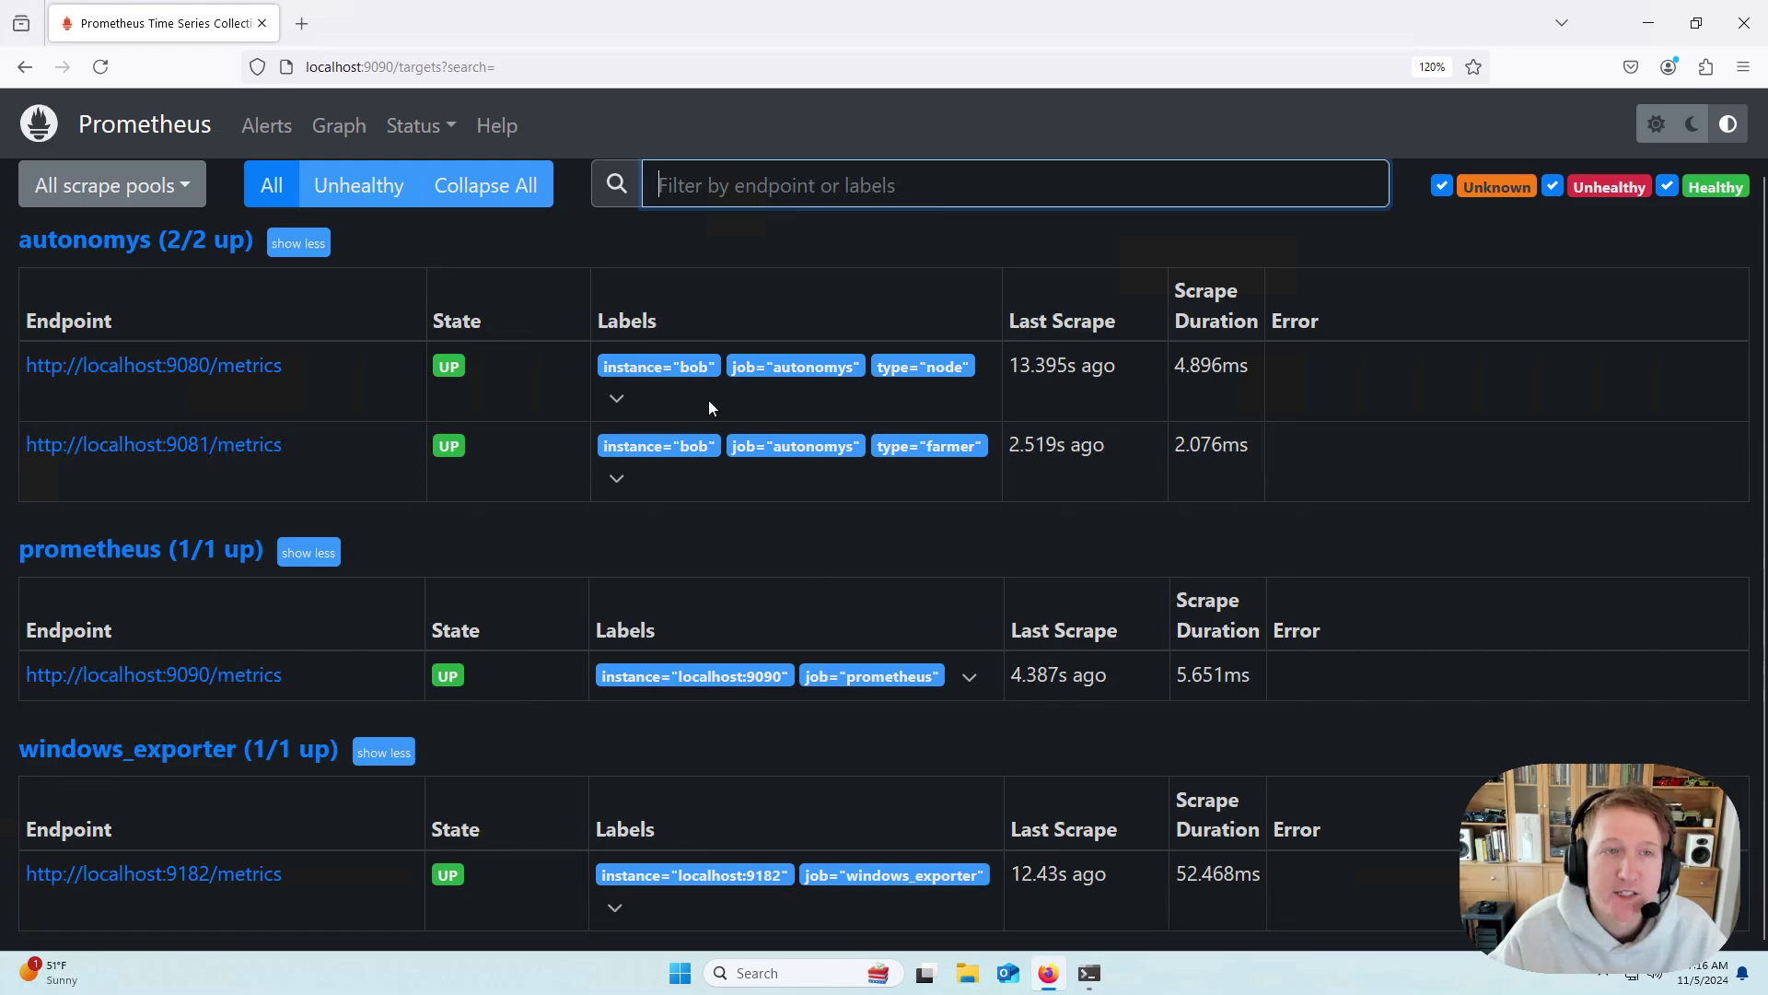
left_click(537, 67)
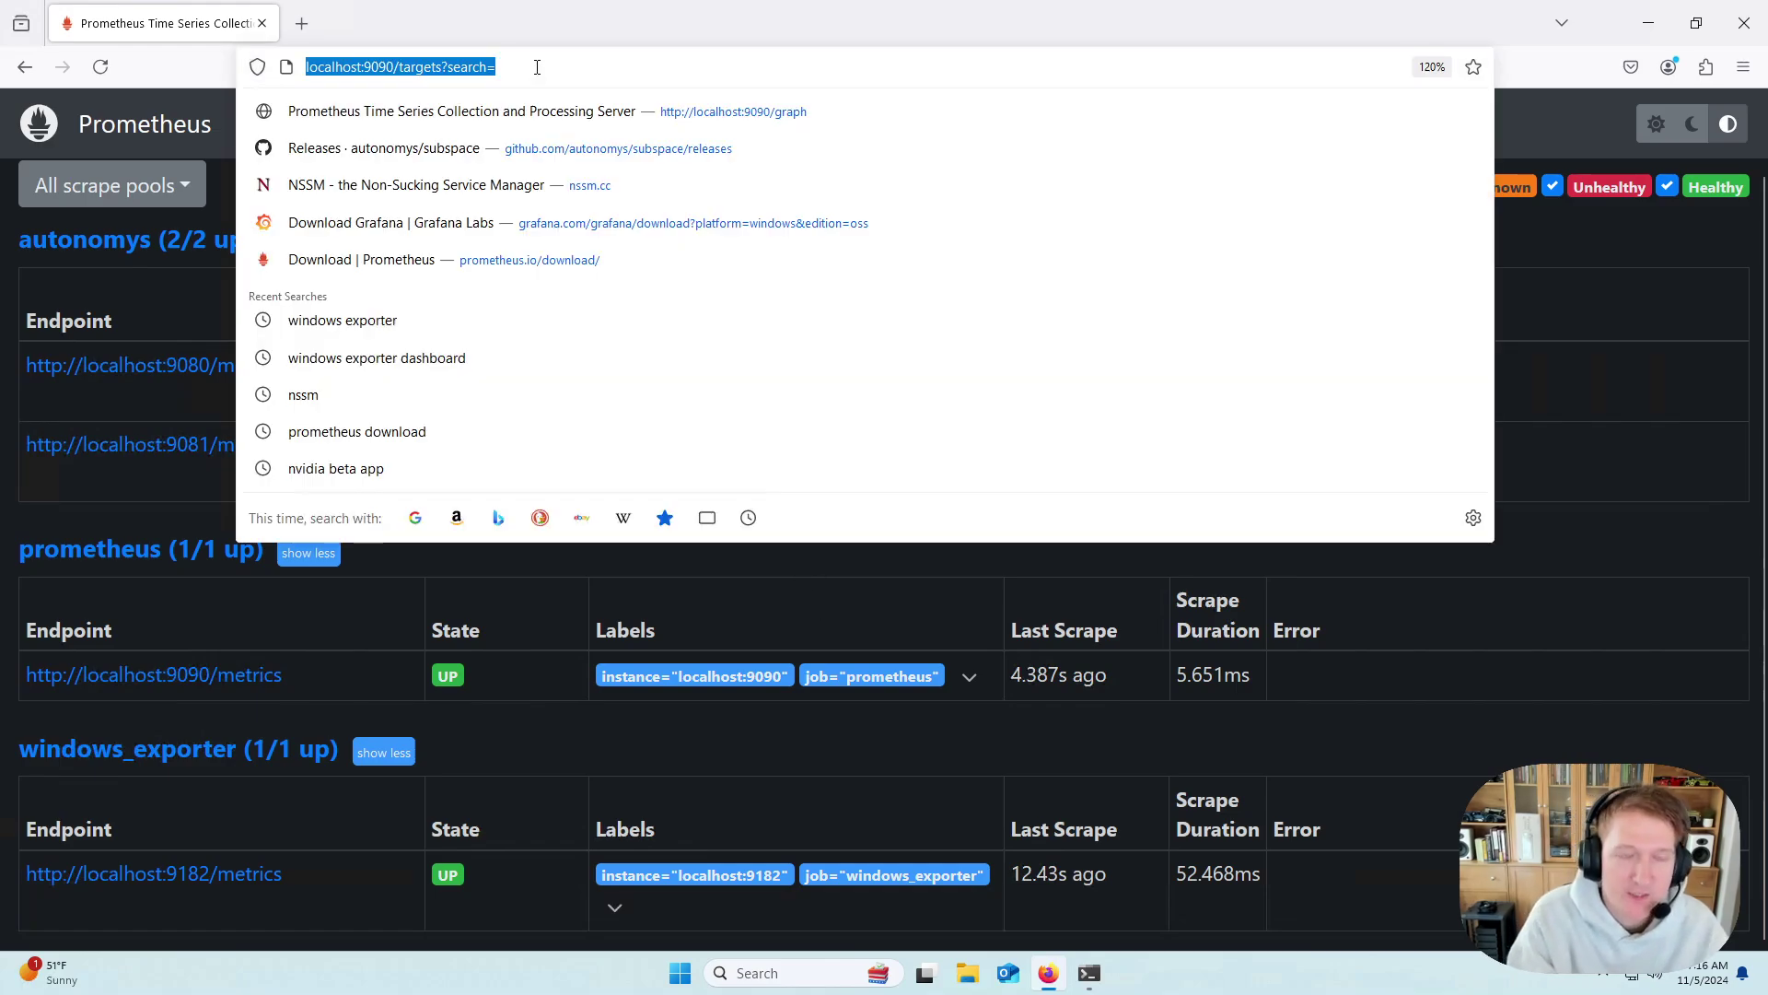
Step: Navigate Firefox to the Grafana address localhost:9999
type("local")
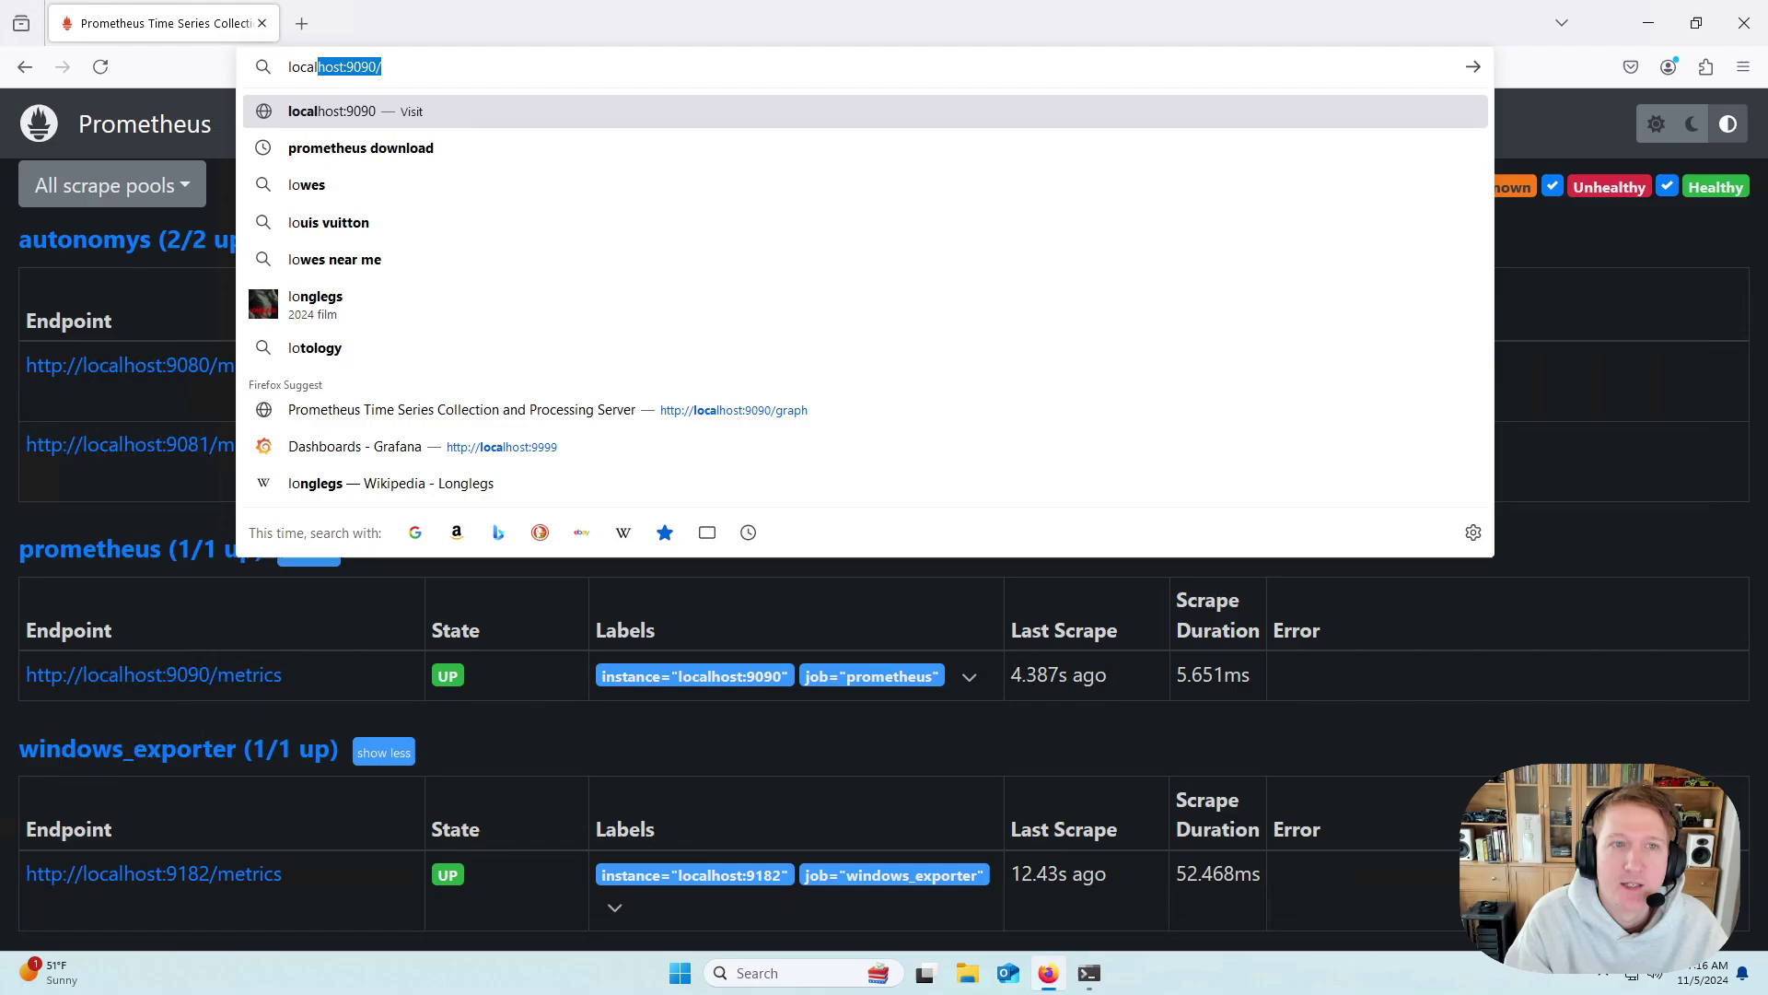
key("End")
key("BackSpace")
key("BackSpace")
key("BackSpace")
key("BackSpace")
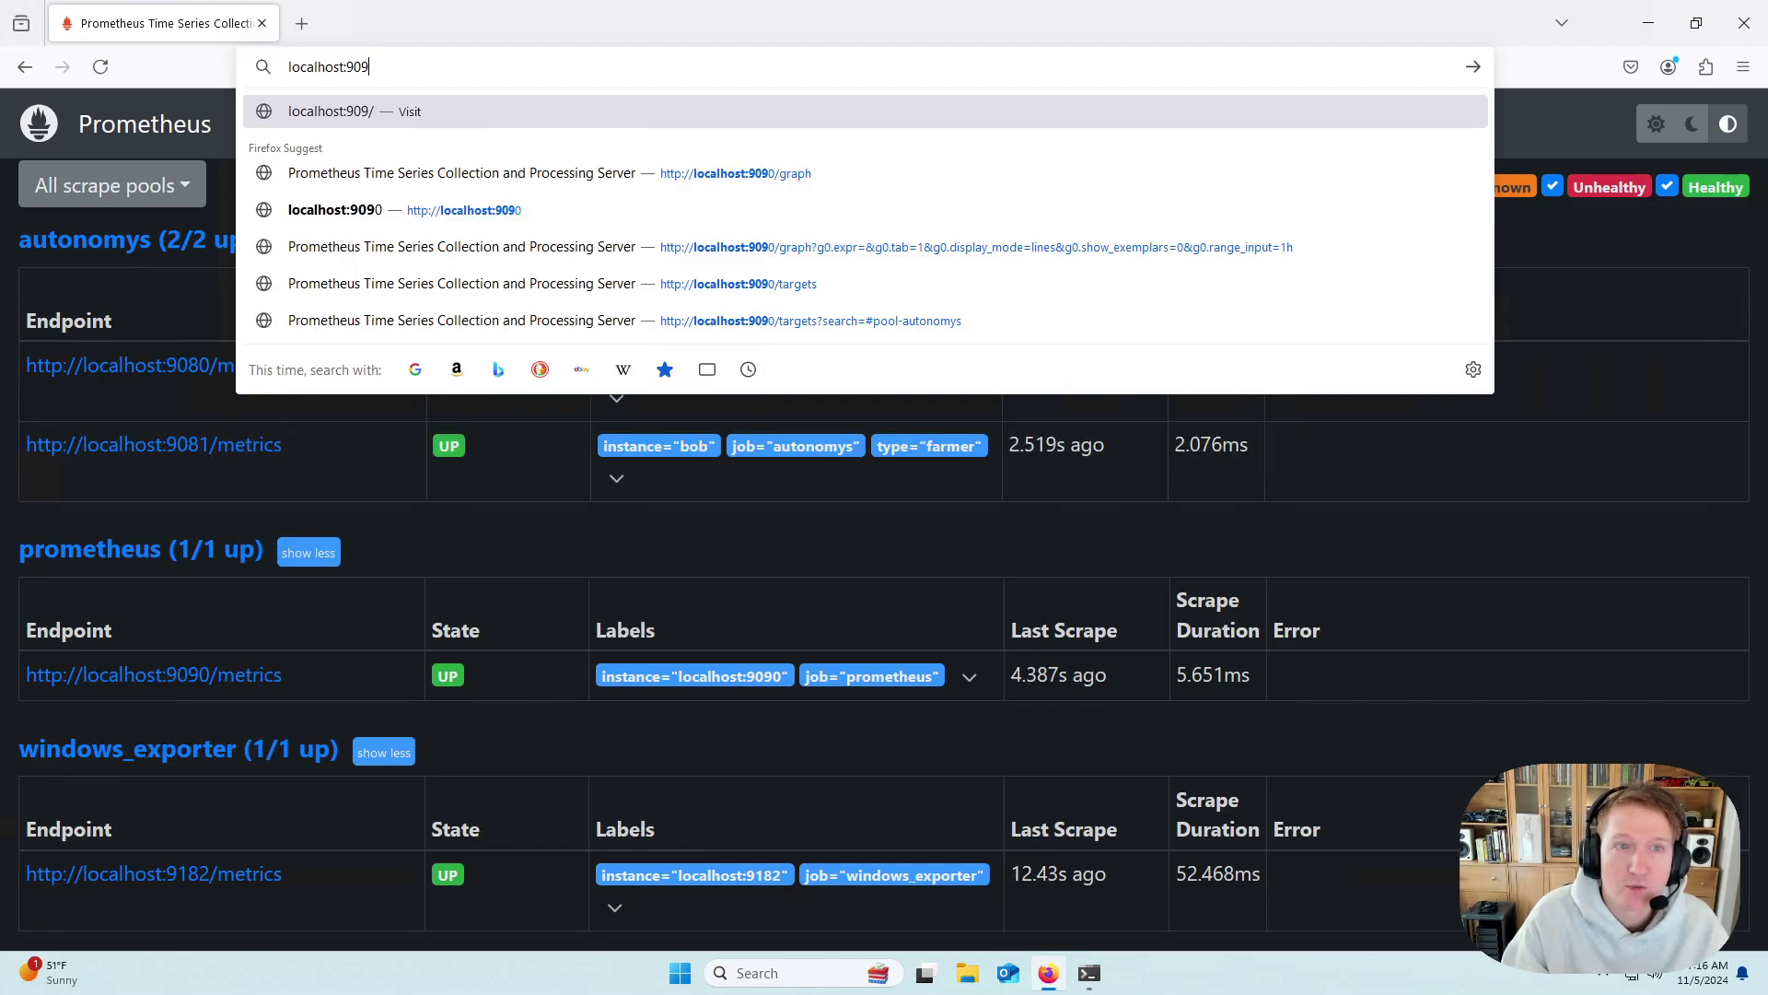
type("9999")
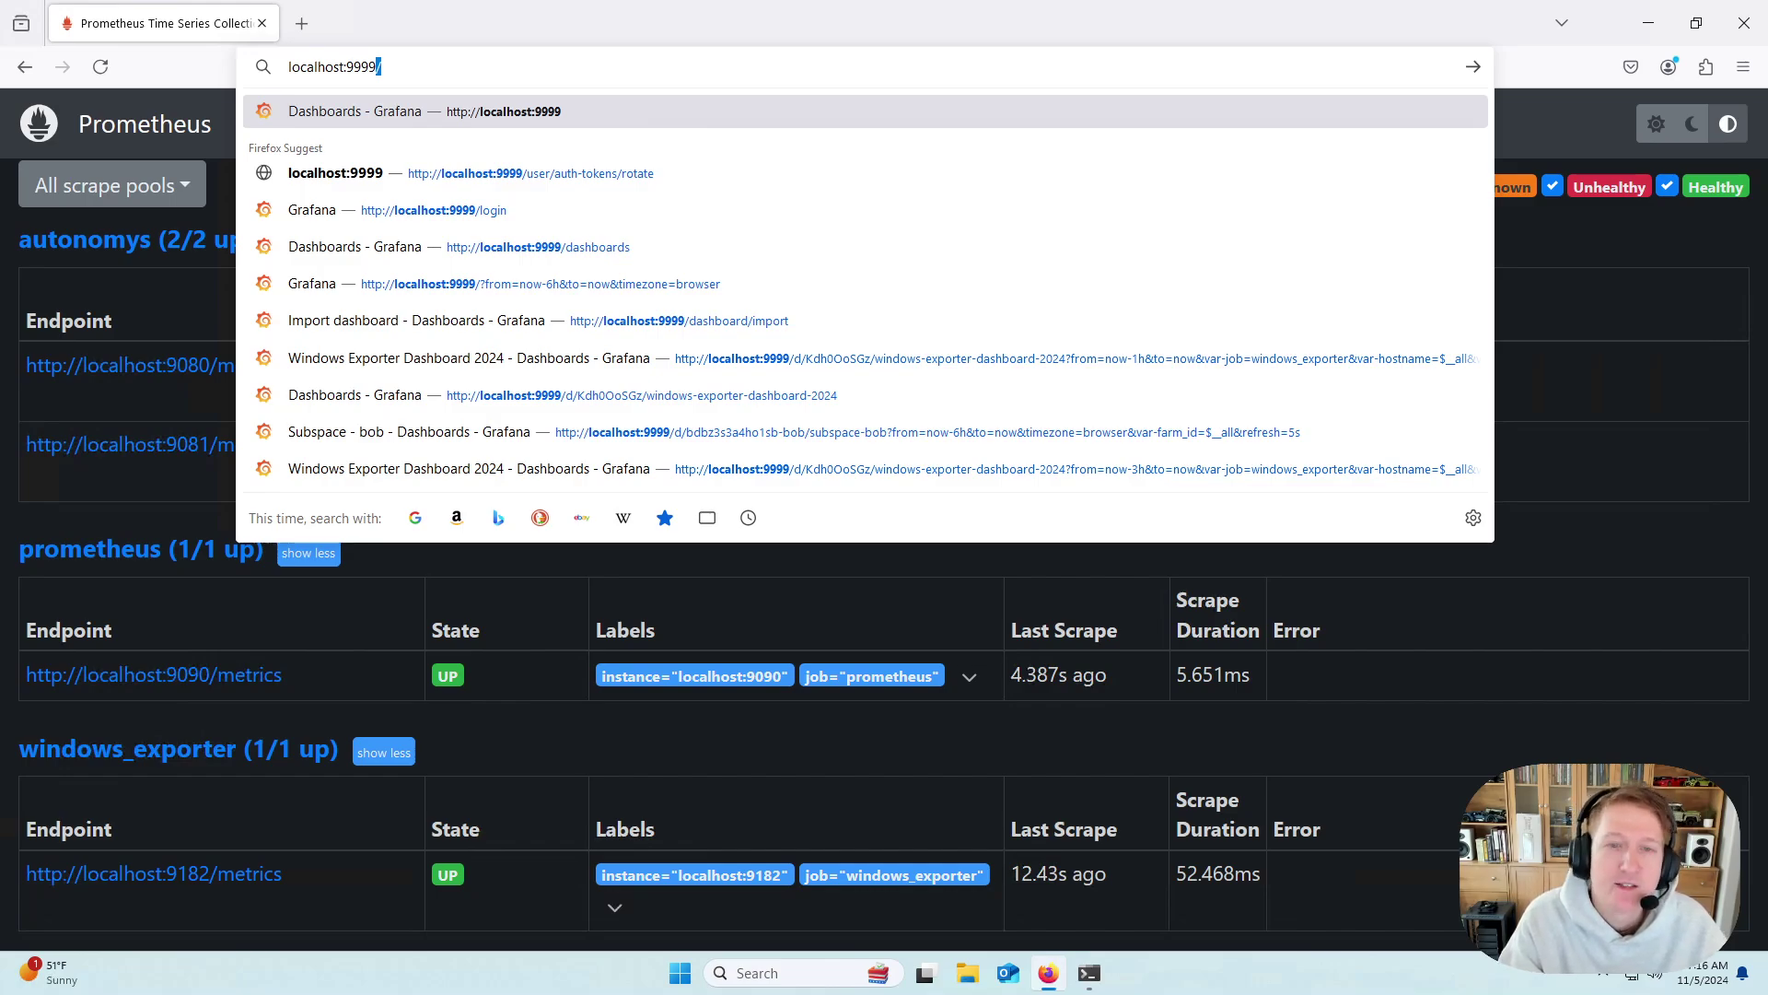
key("Return")
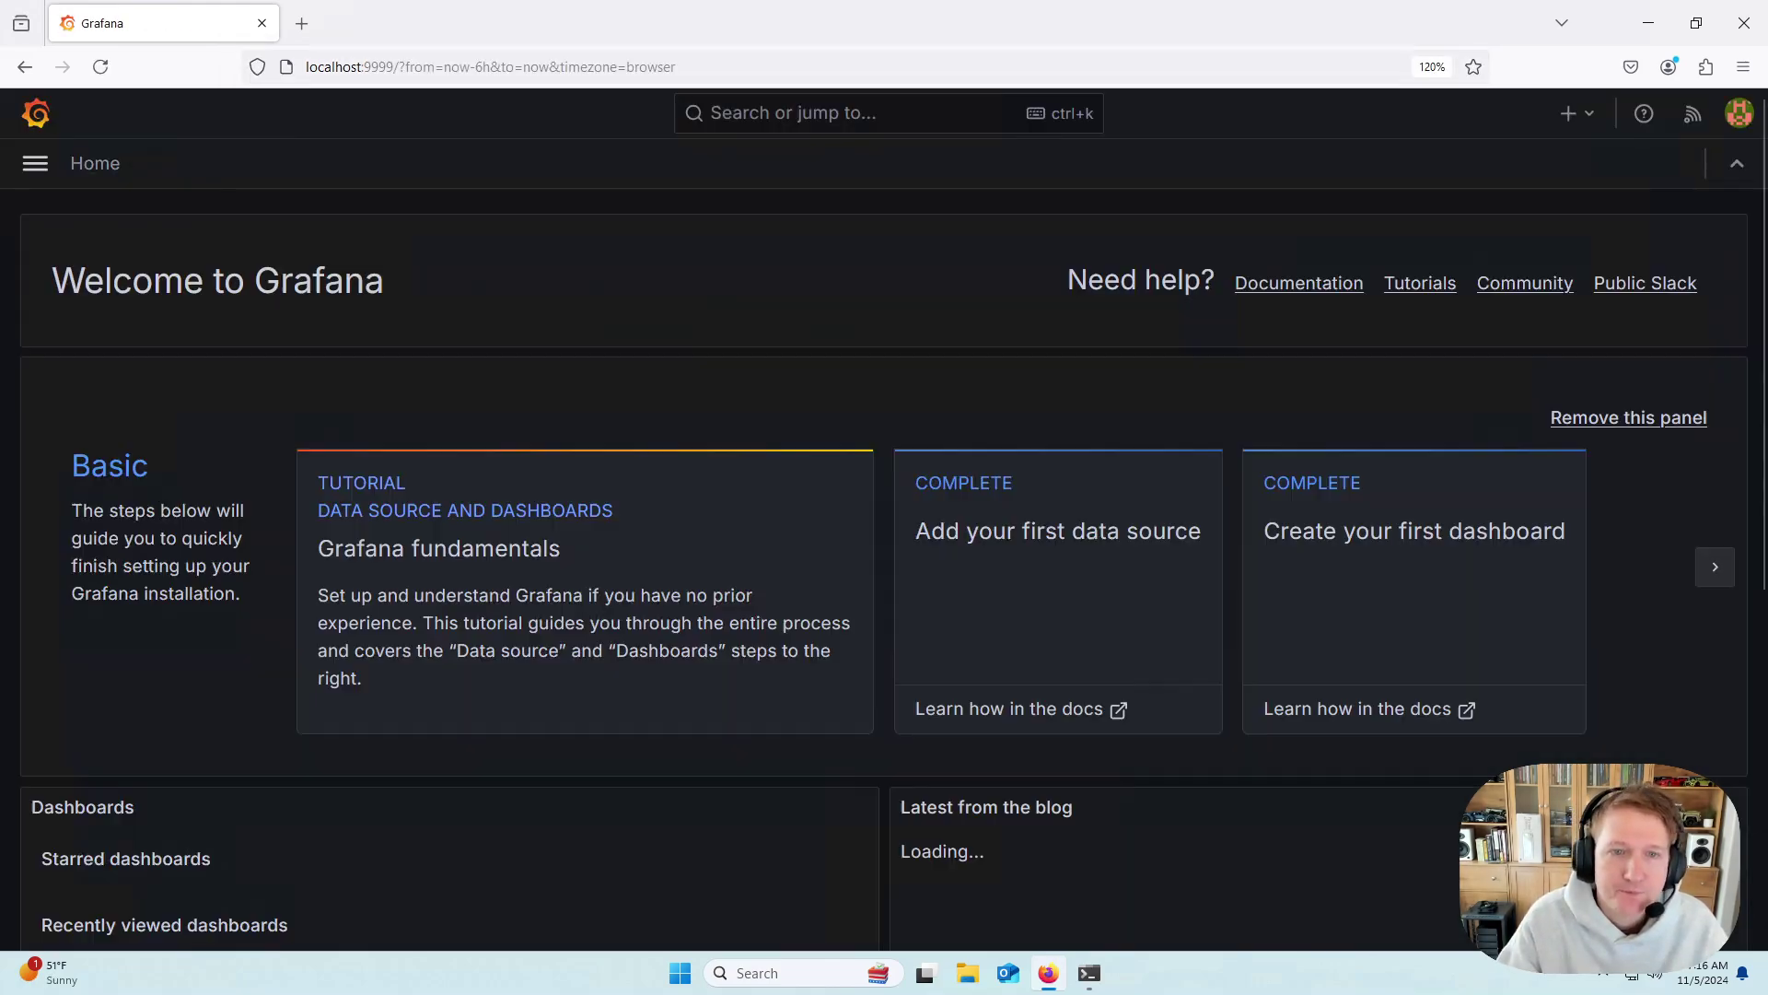
Step: Go to Dashboards and choose New > Import
left_click(35, 164)
left_click(156, 341)
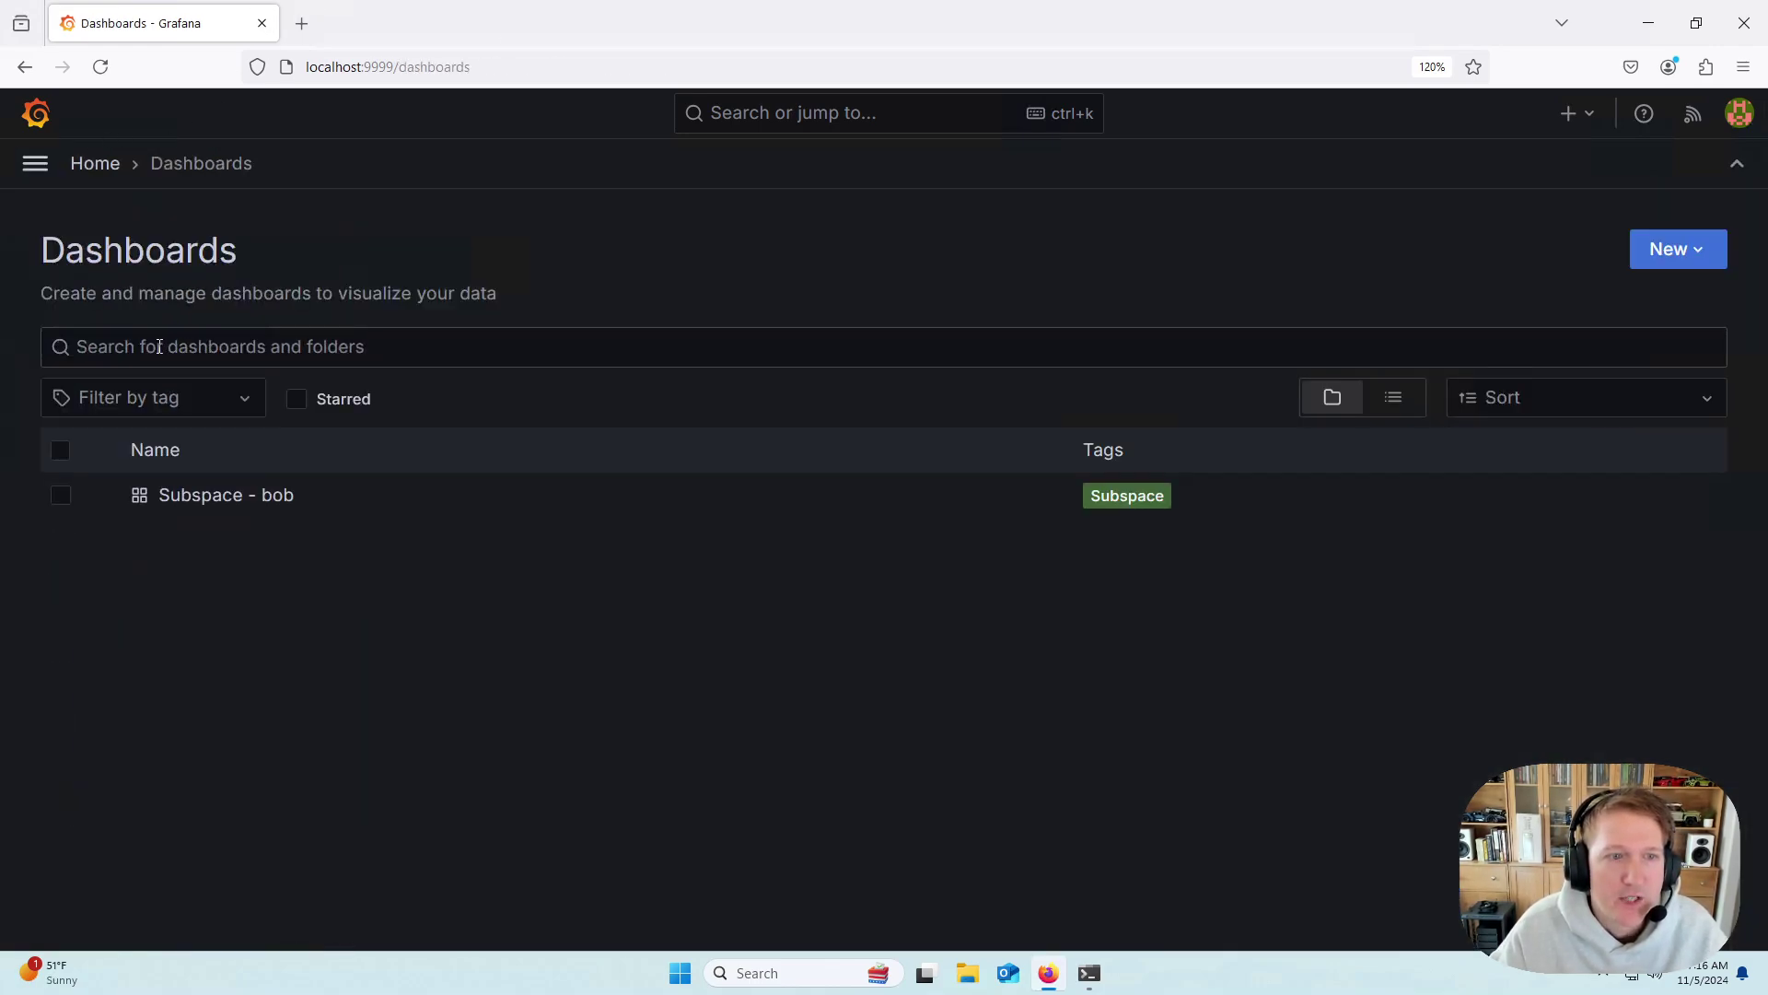
left_click(1674, 258)
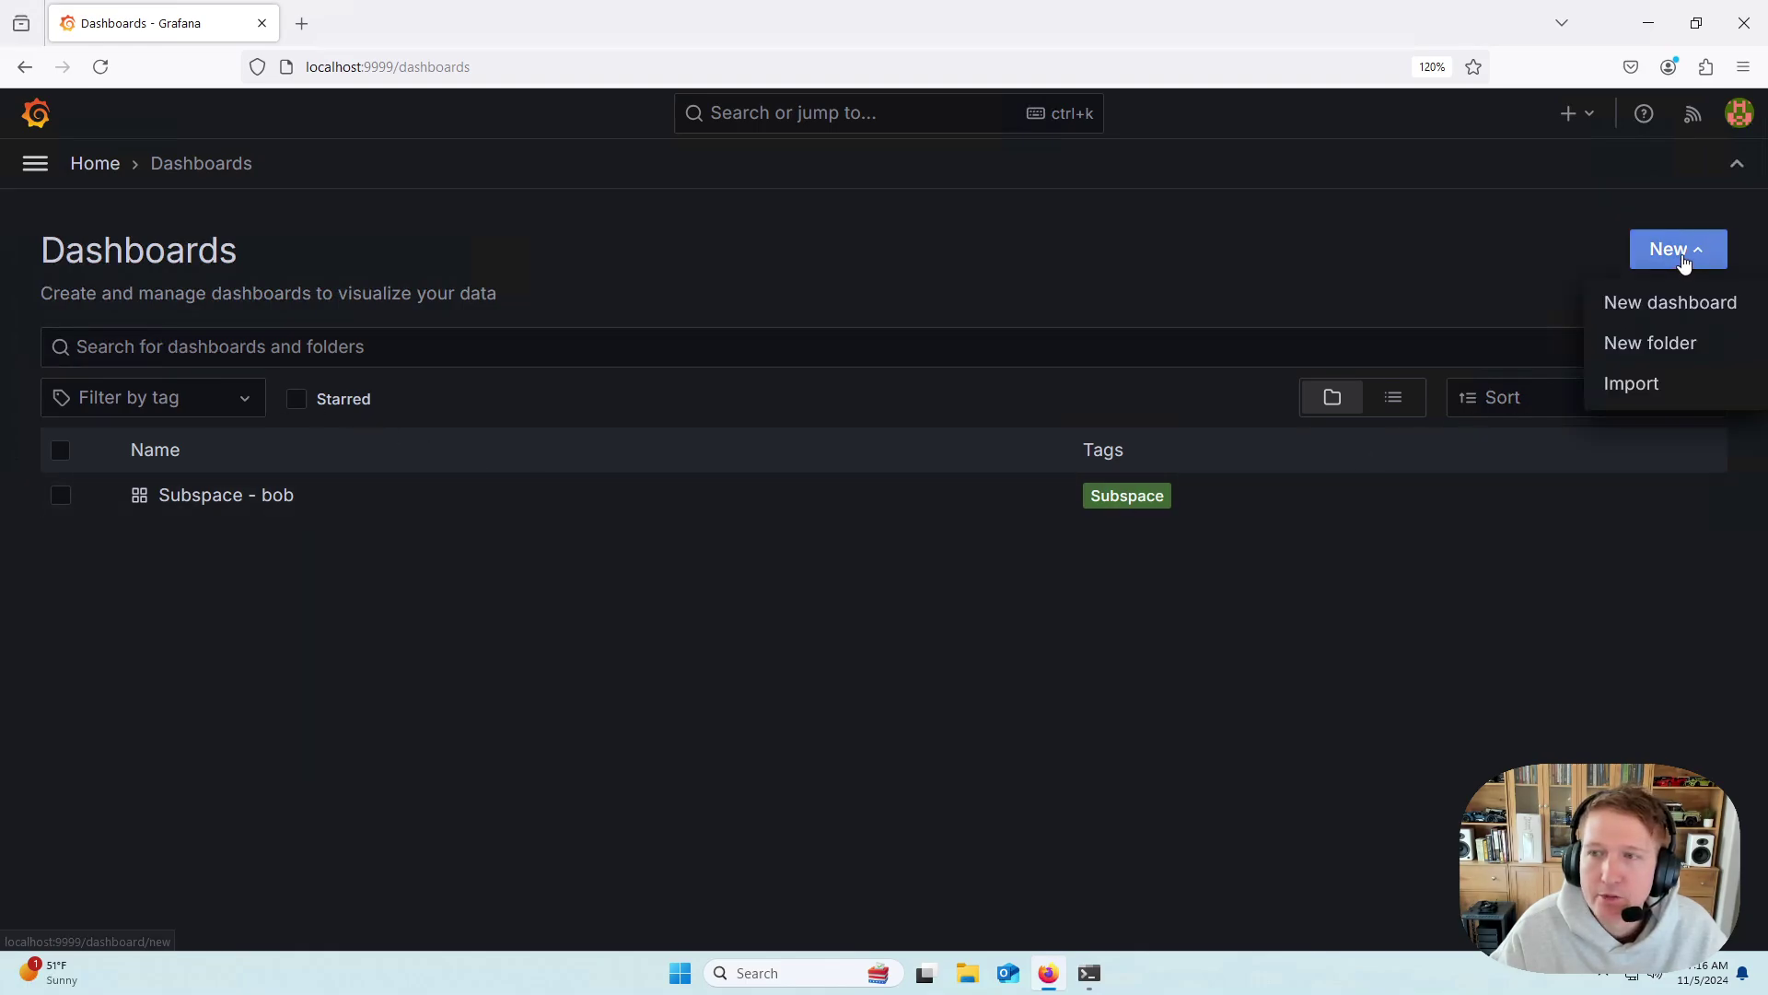
left_click(1658, 380)
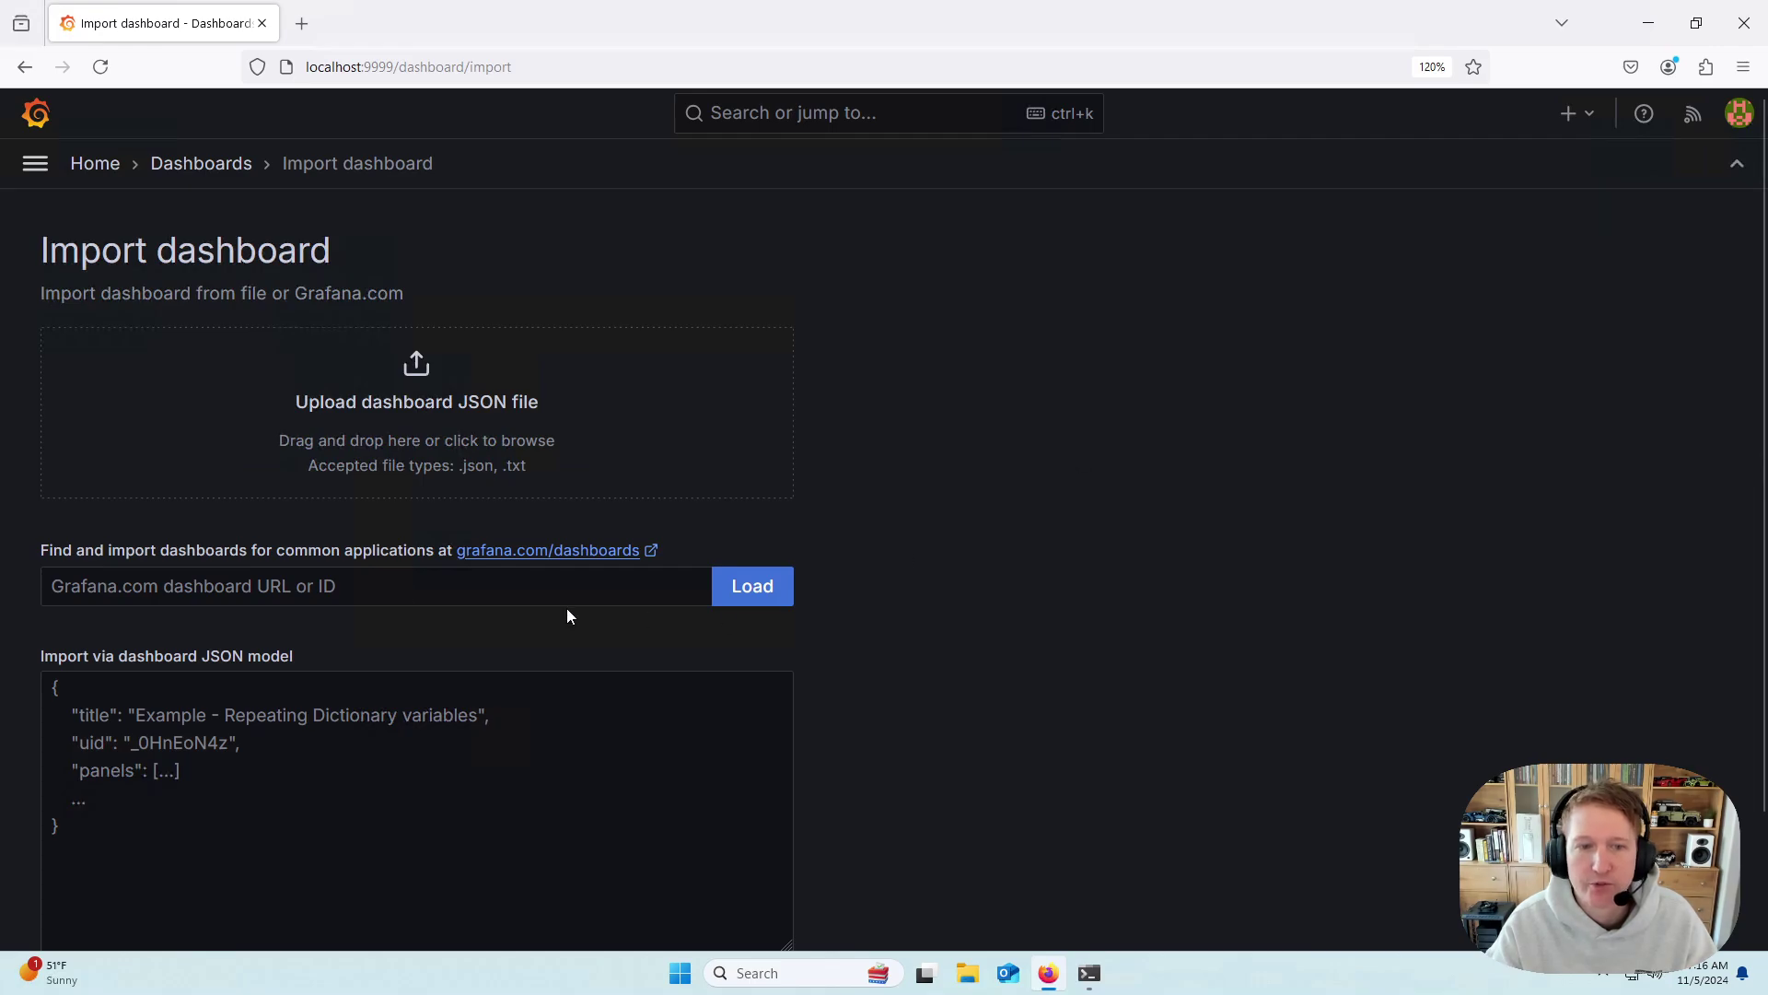
Step: Load Grafana.com dashboard 20763 and import it with the prometheus data source
left_click(333, 590)
type("20763")
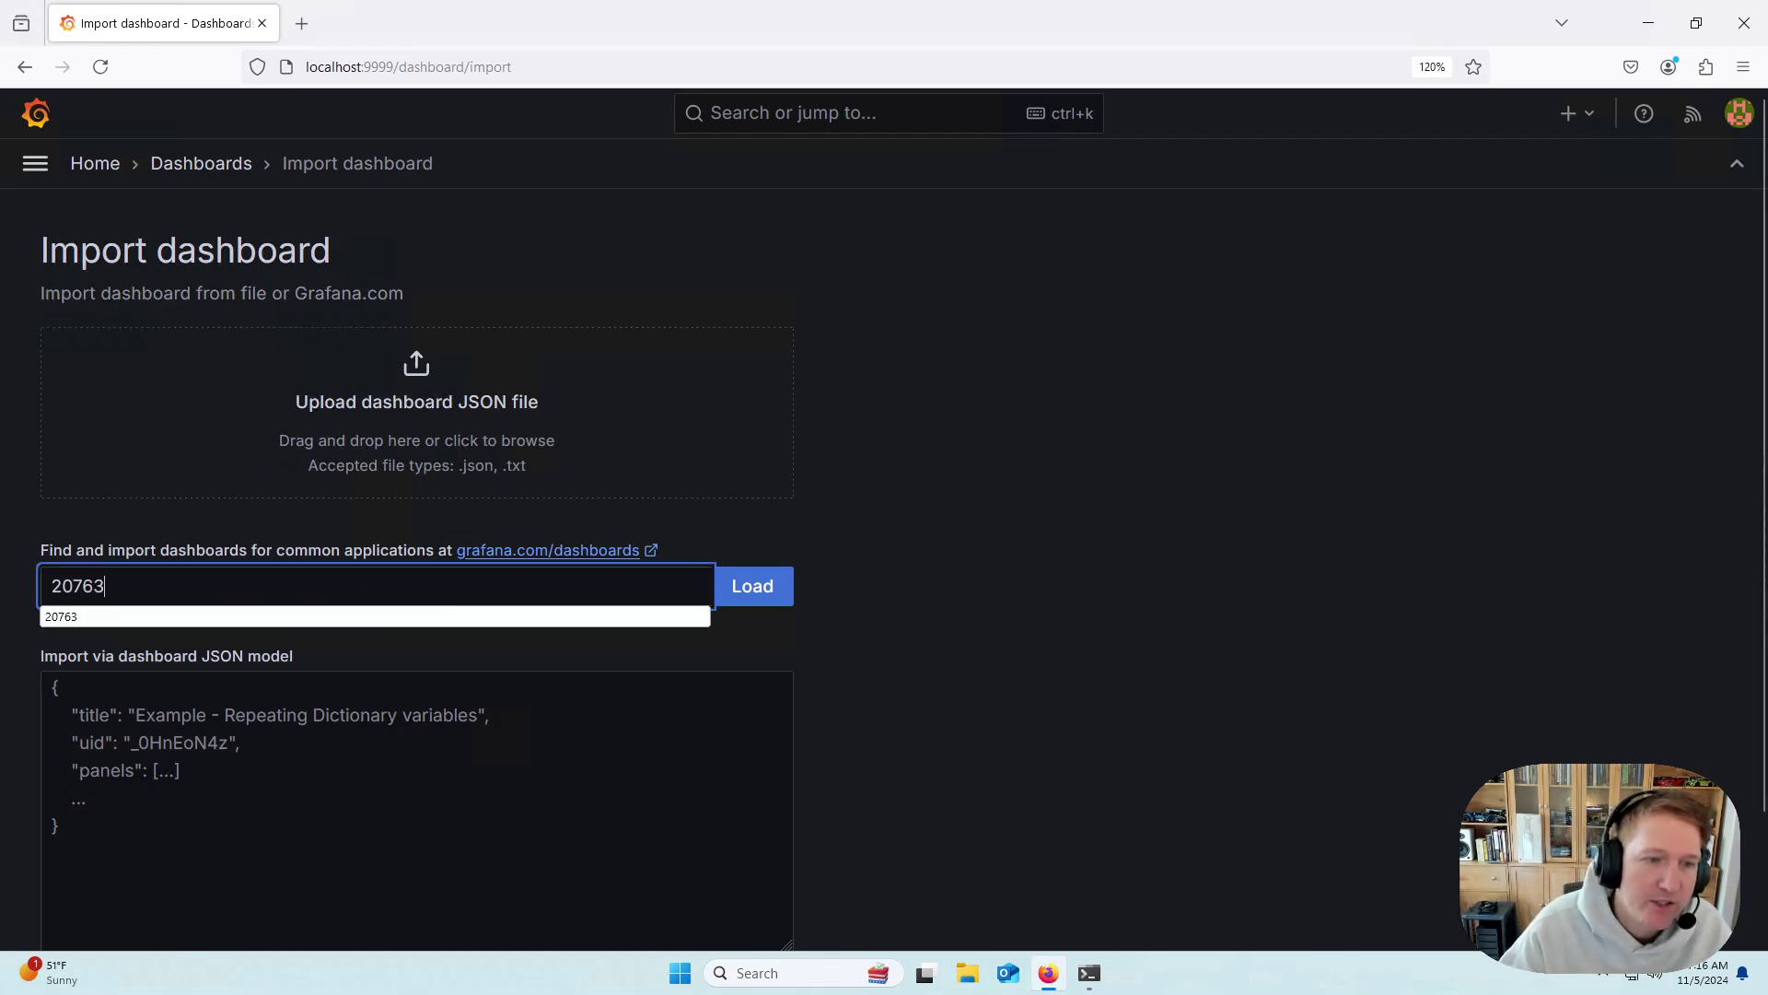
left_click(766, 597)
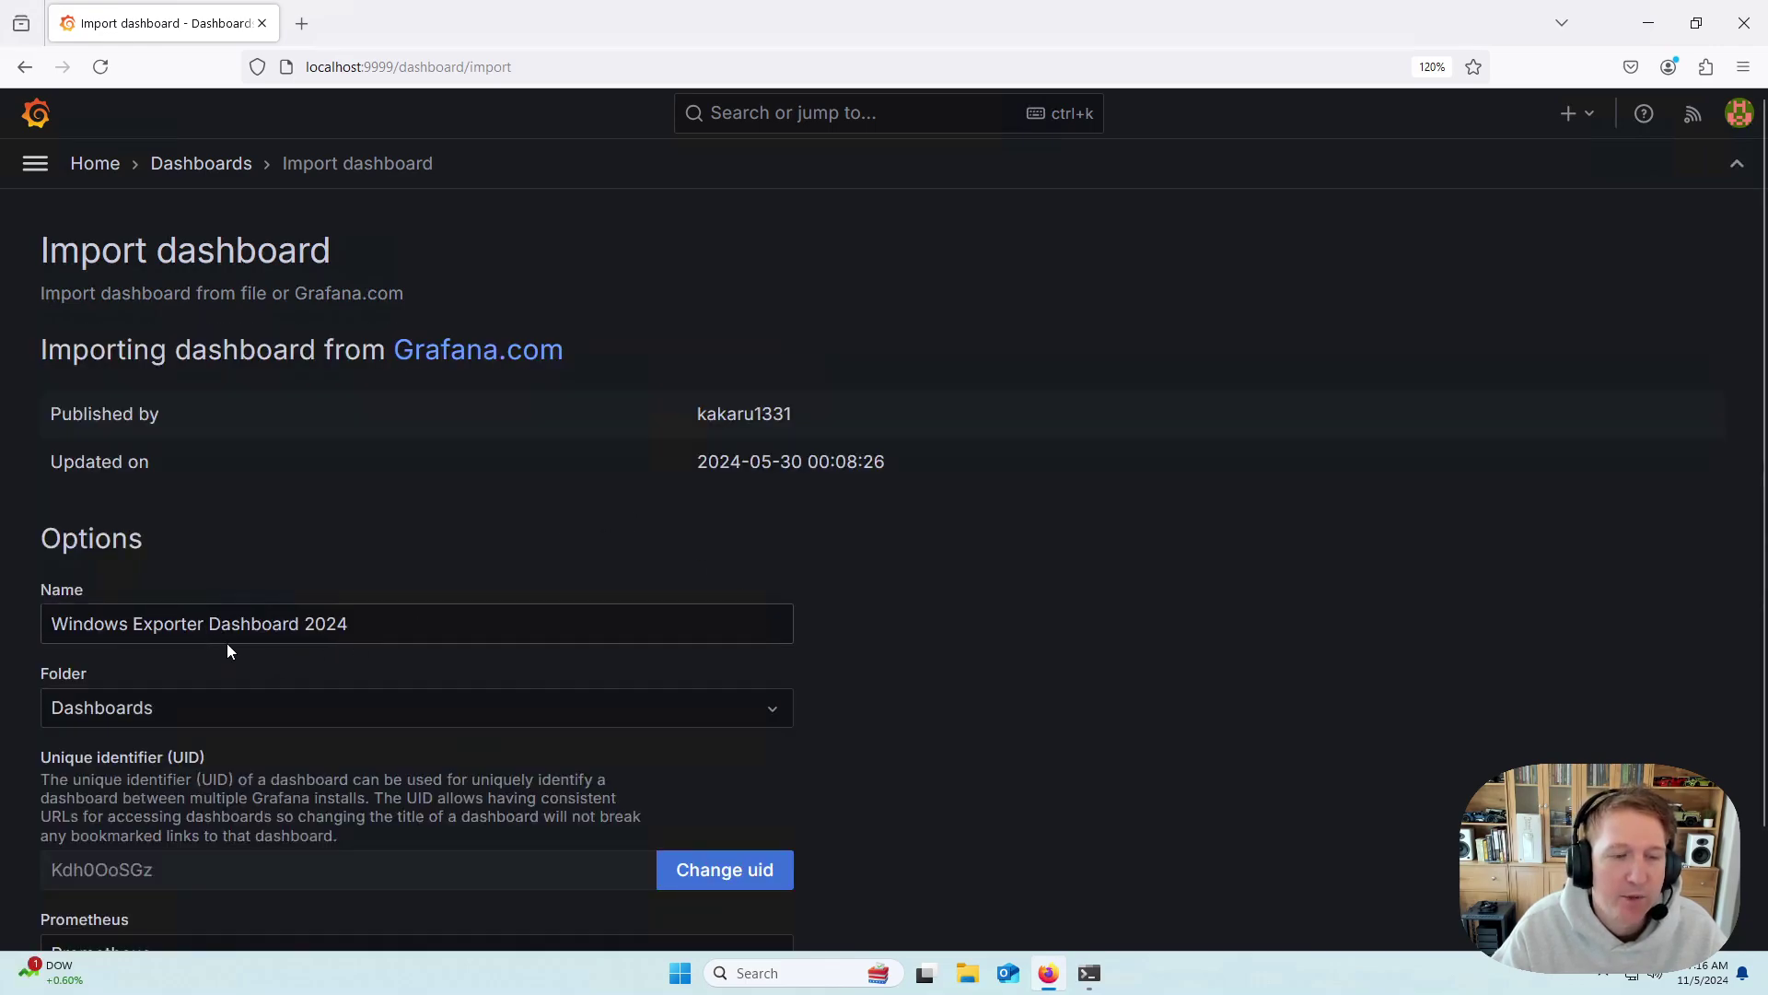
scroll(227, 643, "down", 2)
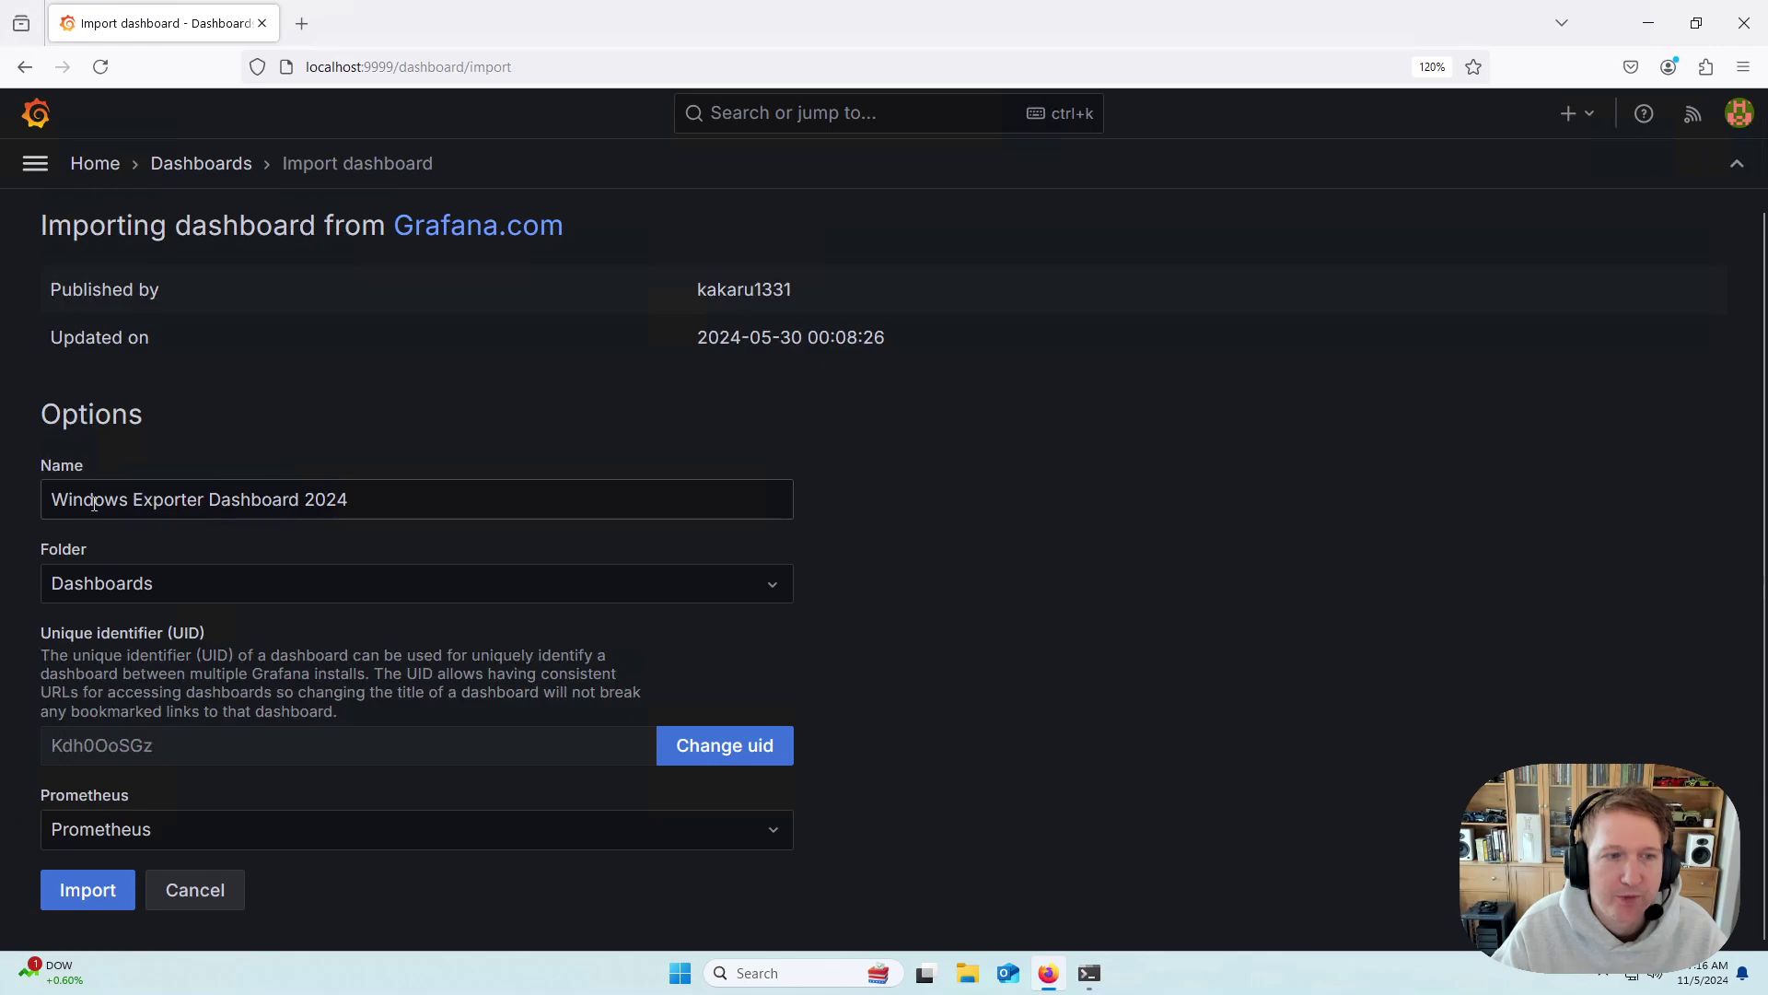
left_click(778, 840)
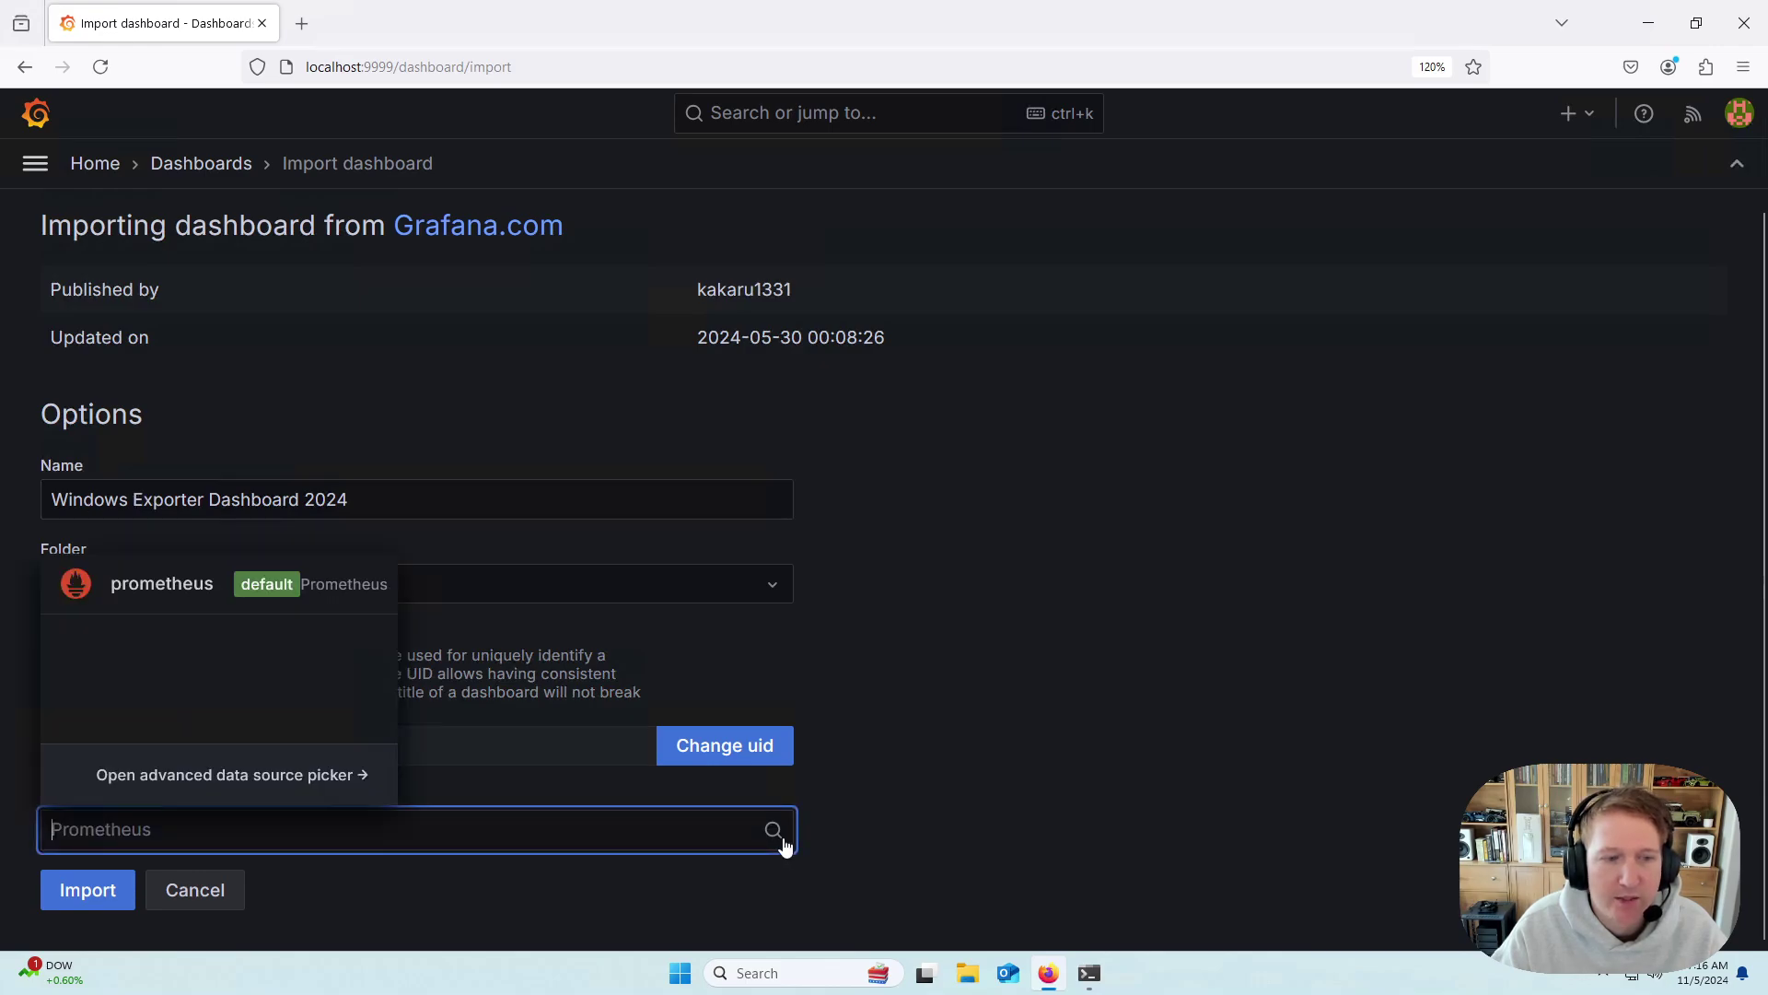
left_click(166, 590)
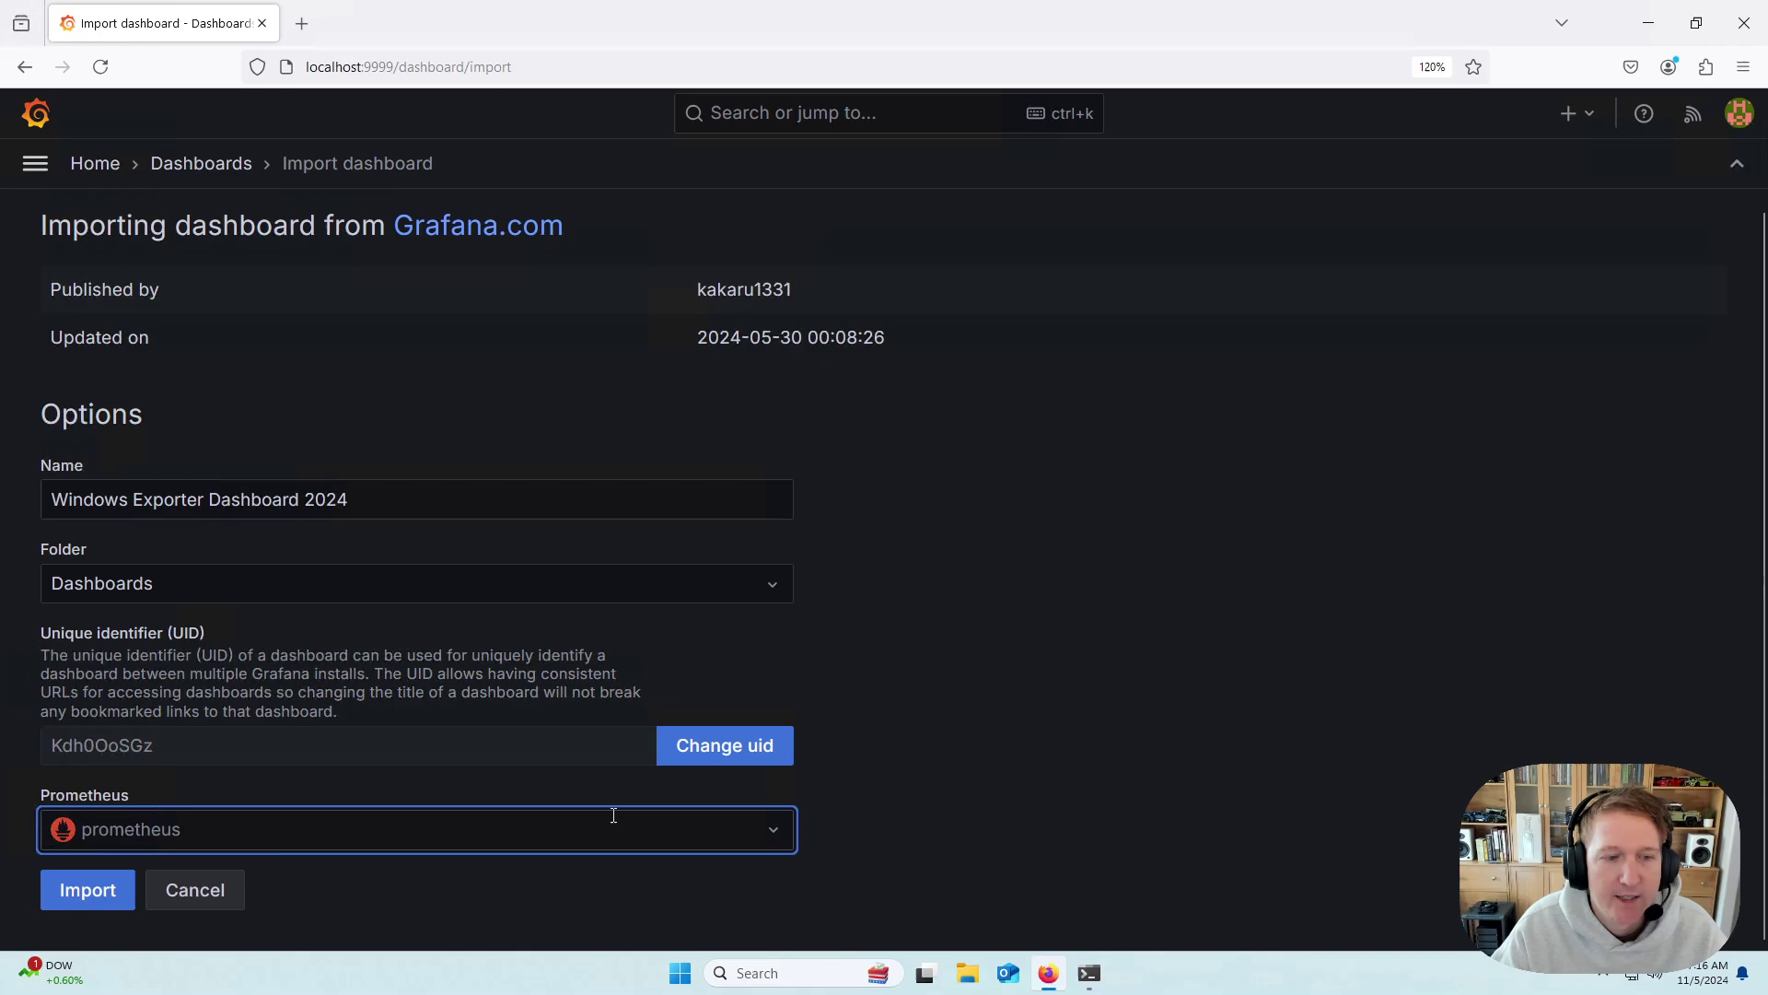
left_click(87, 892)
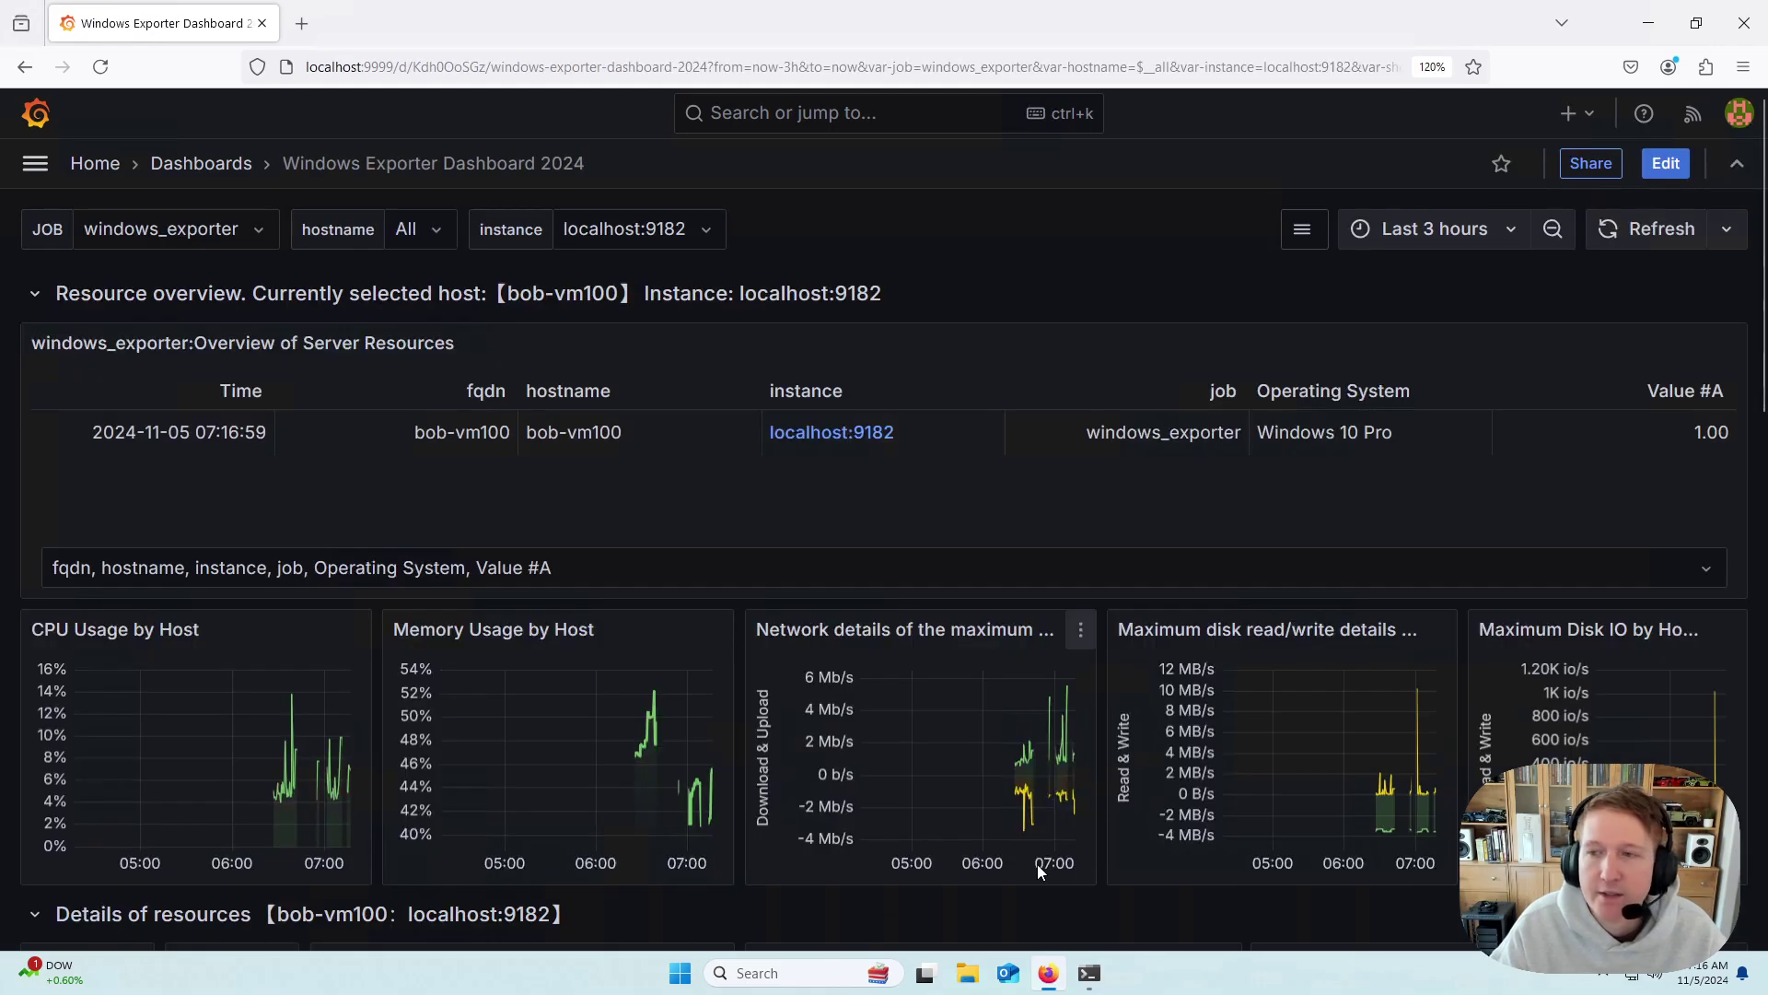
scroll(688, 669, "down", 5)
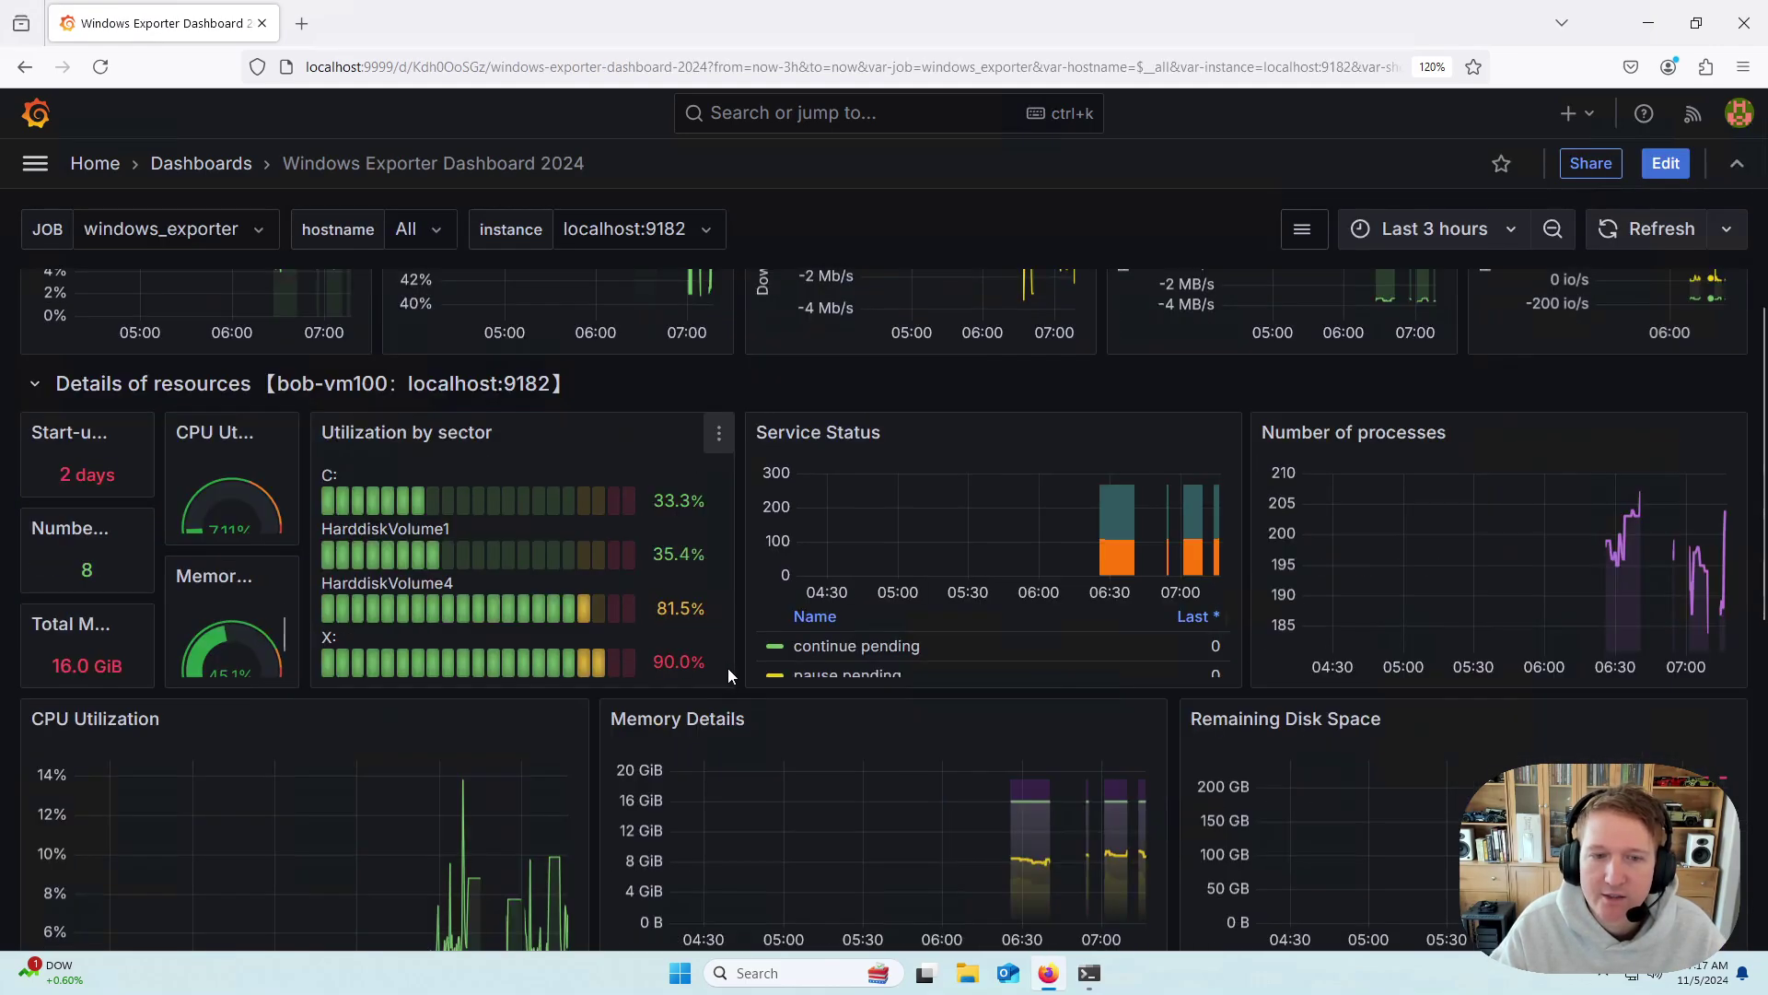
scroll(728, 666, "down", 7)
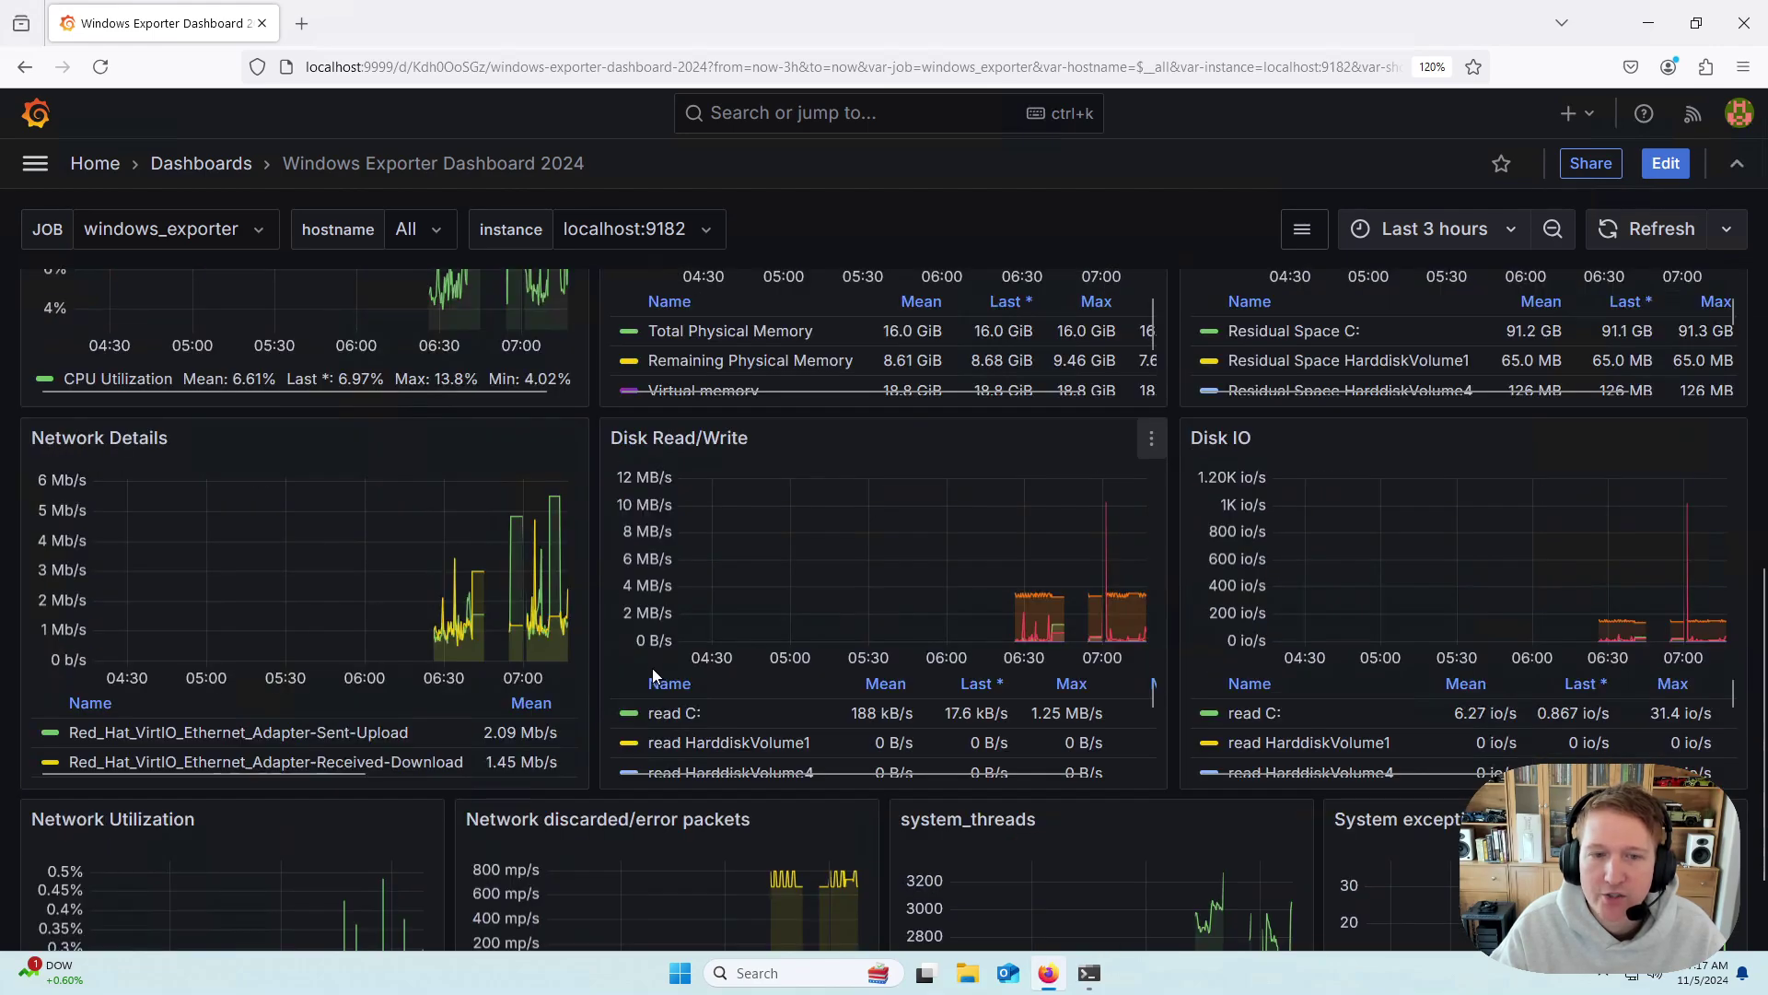
scroll(652, 667, "down", 3)
scroll(604, 729, "up", 8)
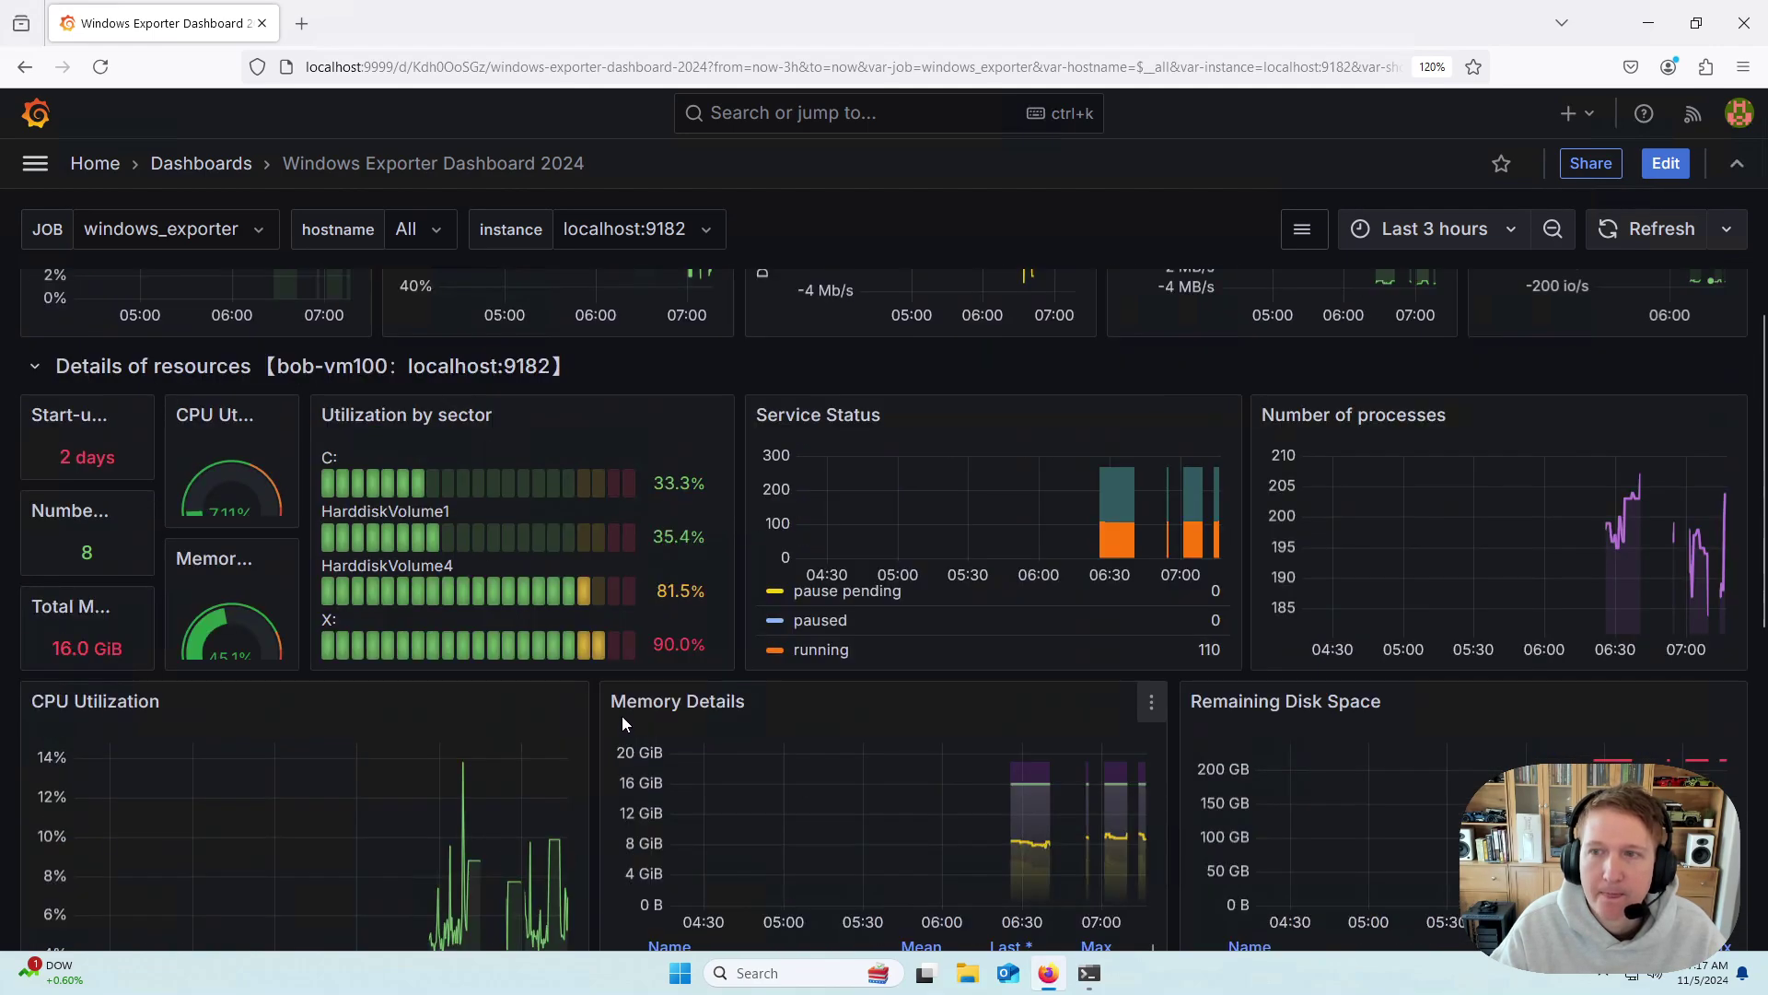
scroll(622, 716, "up", 5)
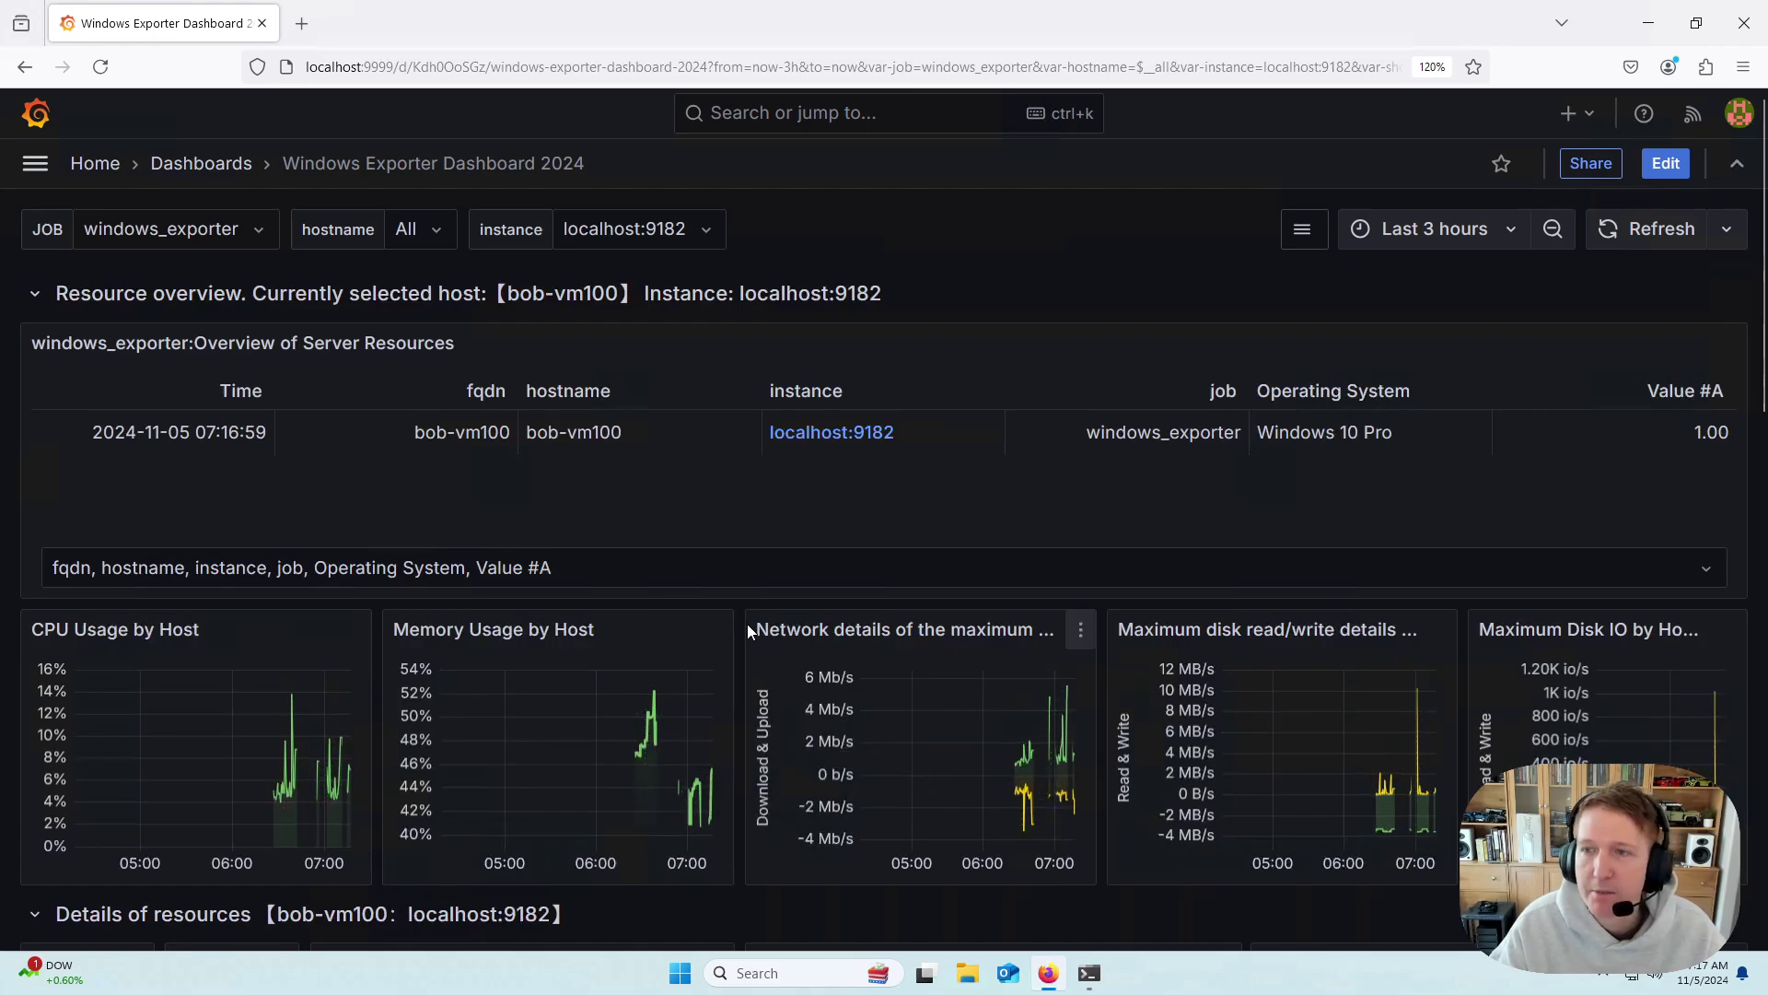
Step: Set the dashboard time range to Last 1 hour and auto-refresh to 30s
left_click(1516, 237)
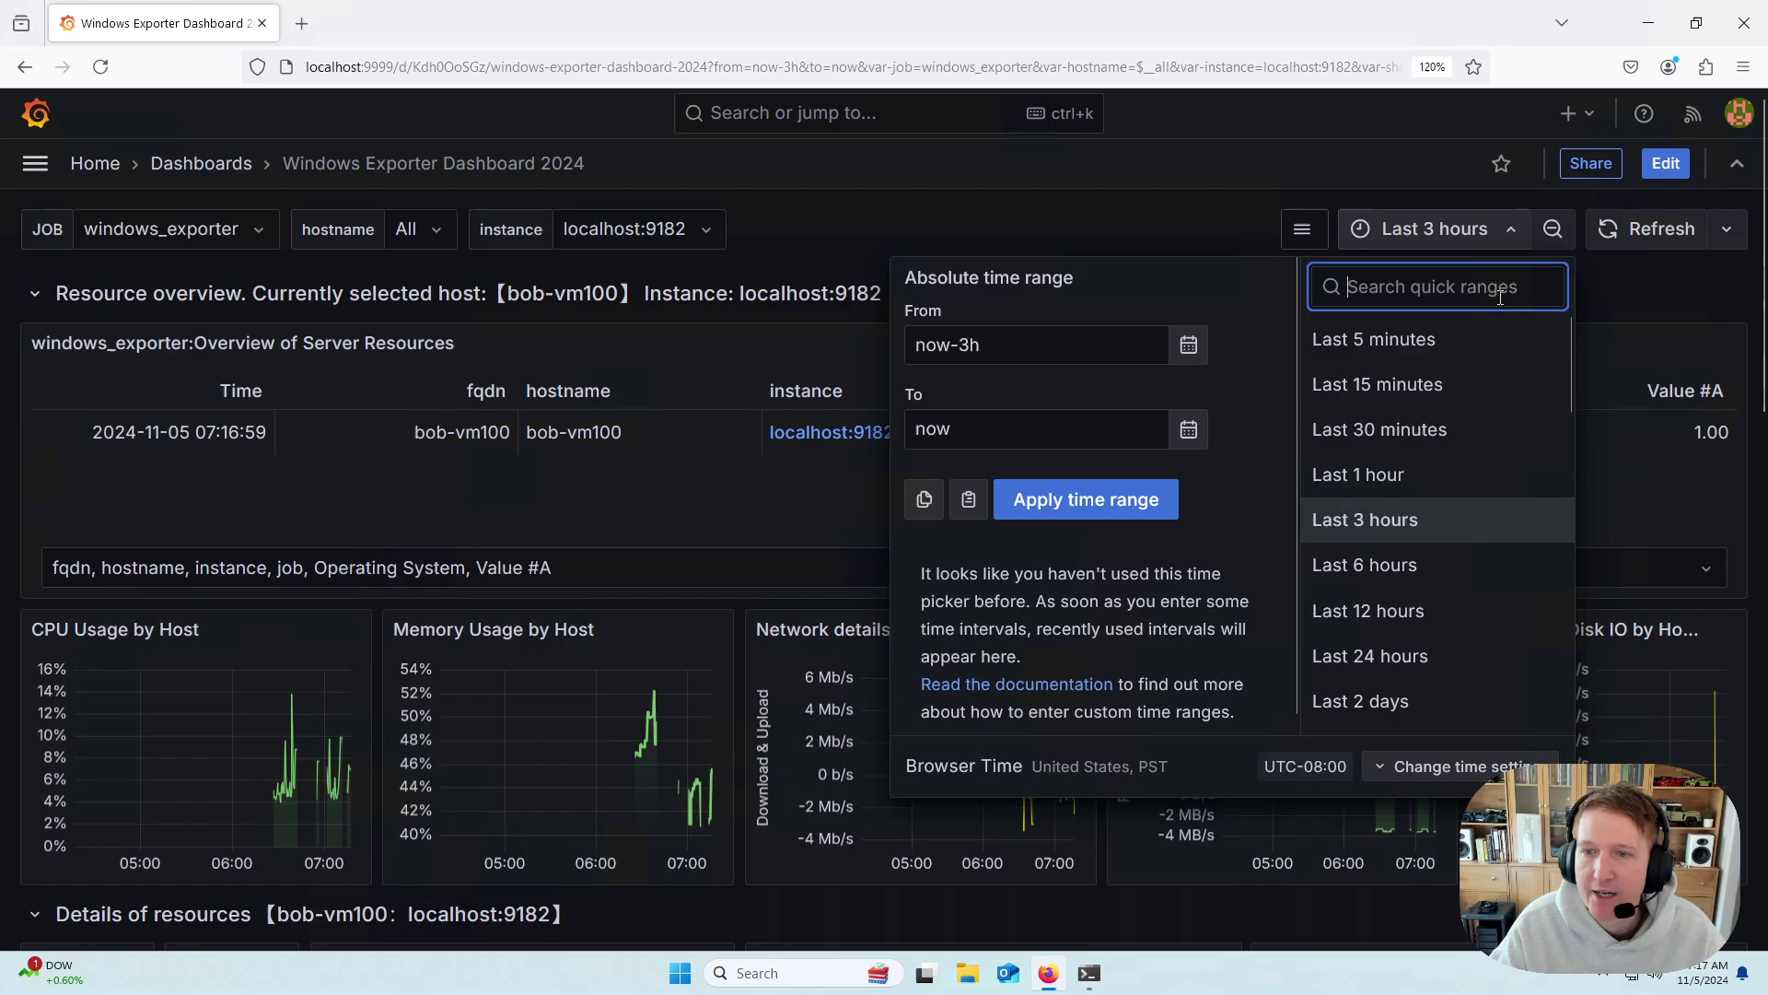
left_click(1368, 474)
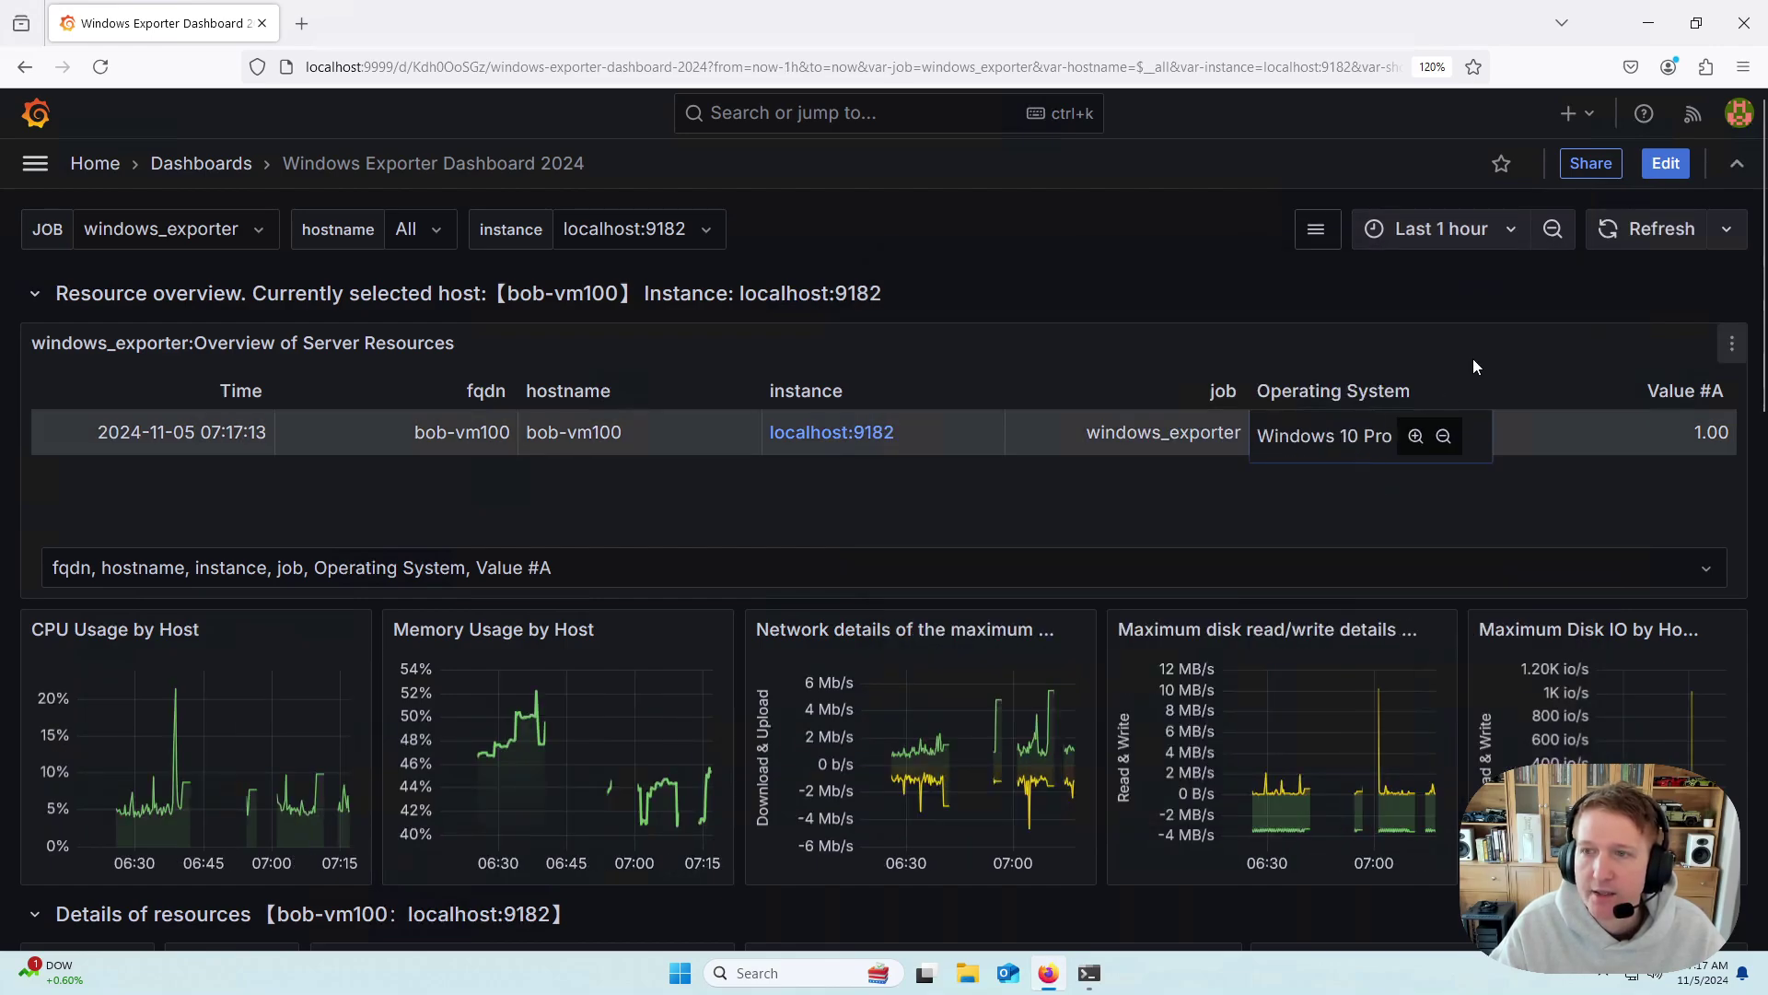
left_click(1727, 230)
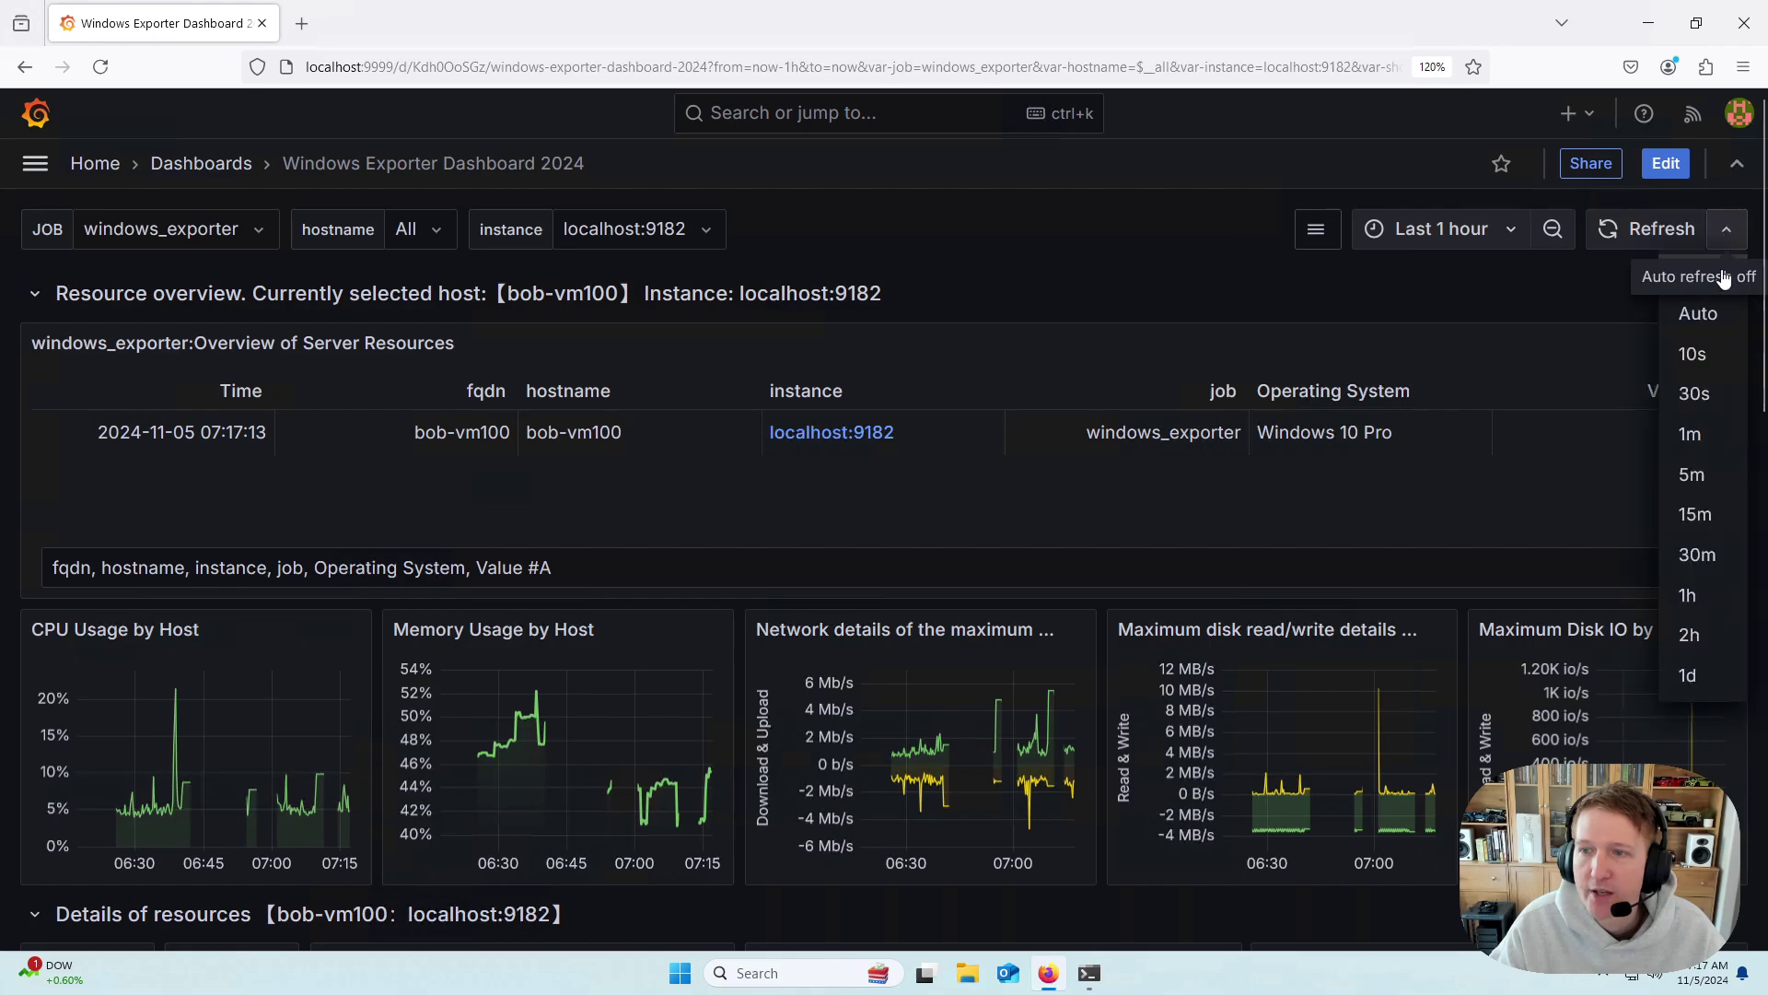
left_click(1707, 403)
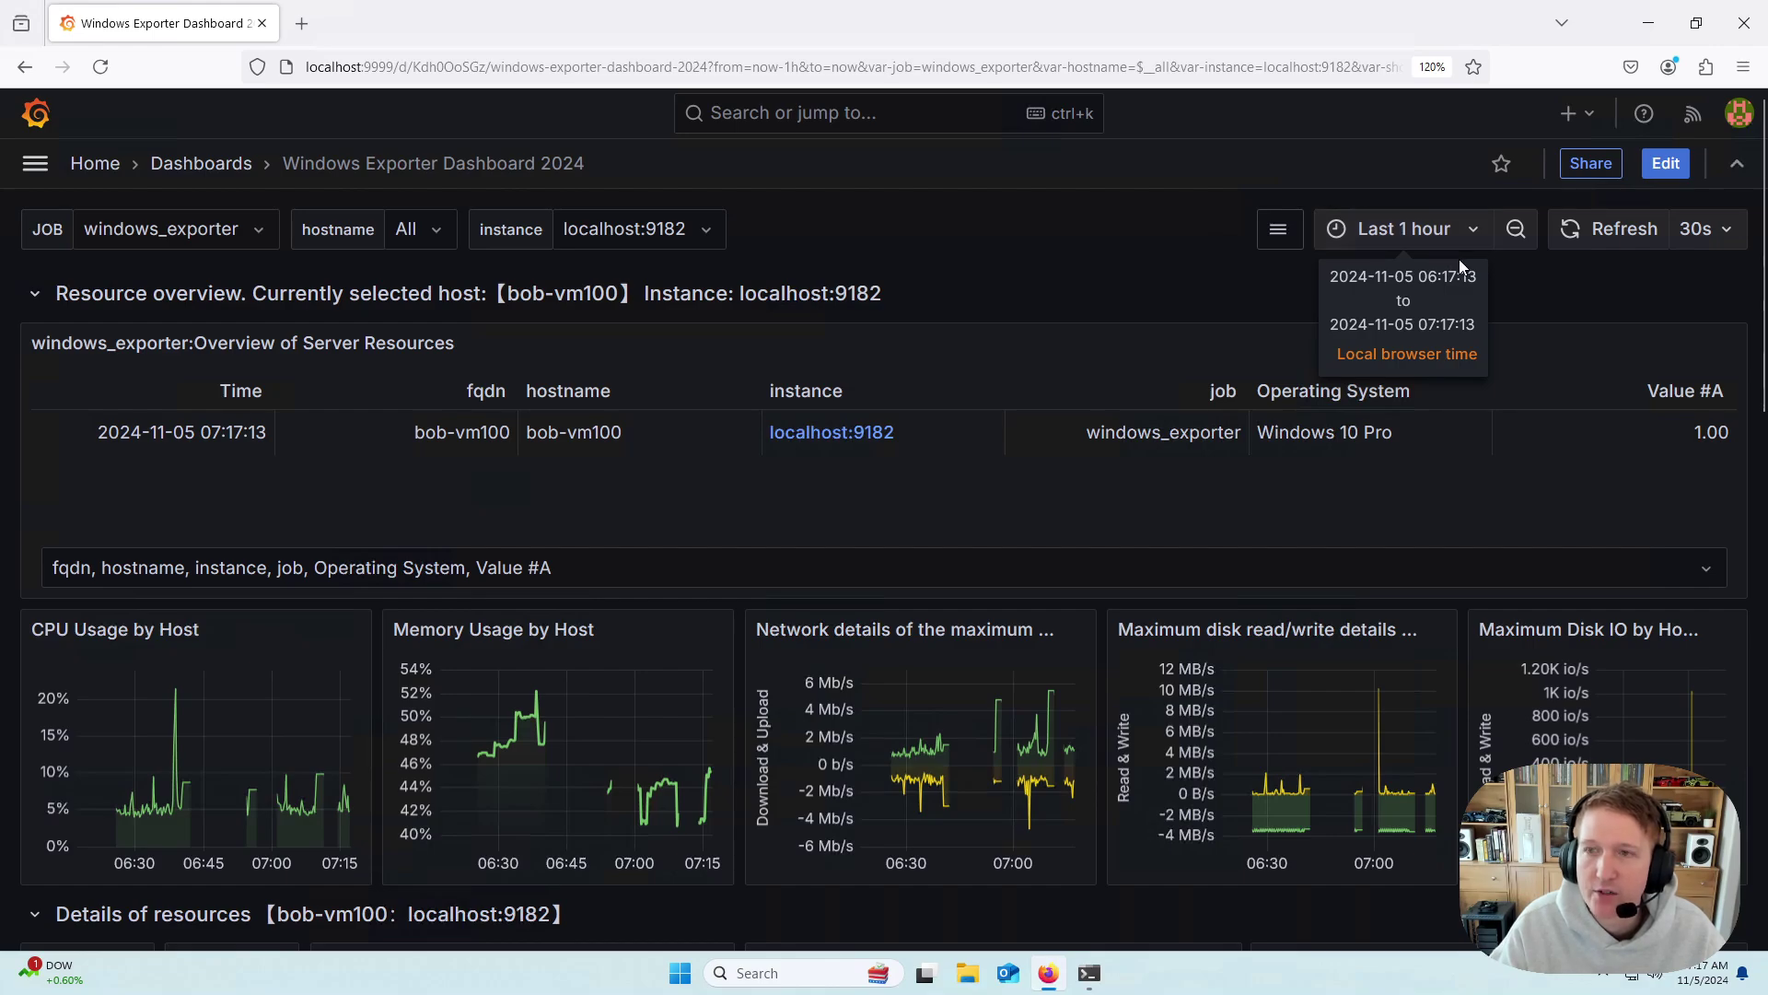
Step: Save the dashboard with current time range, refresh and variable values as defaults
left_click(1666, 166)
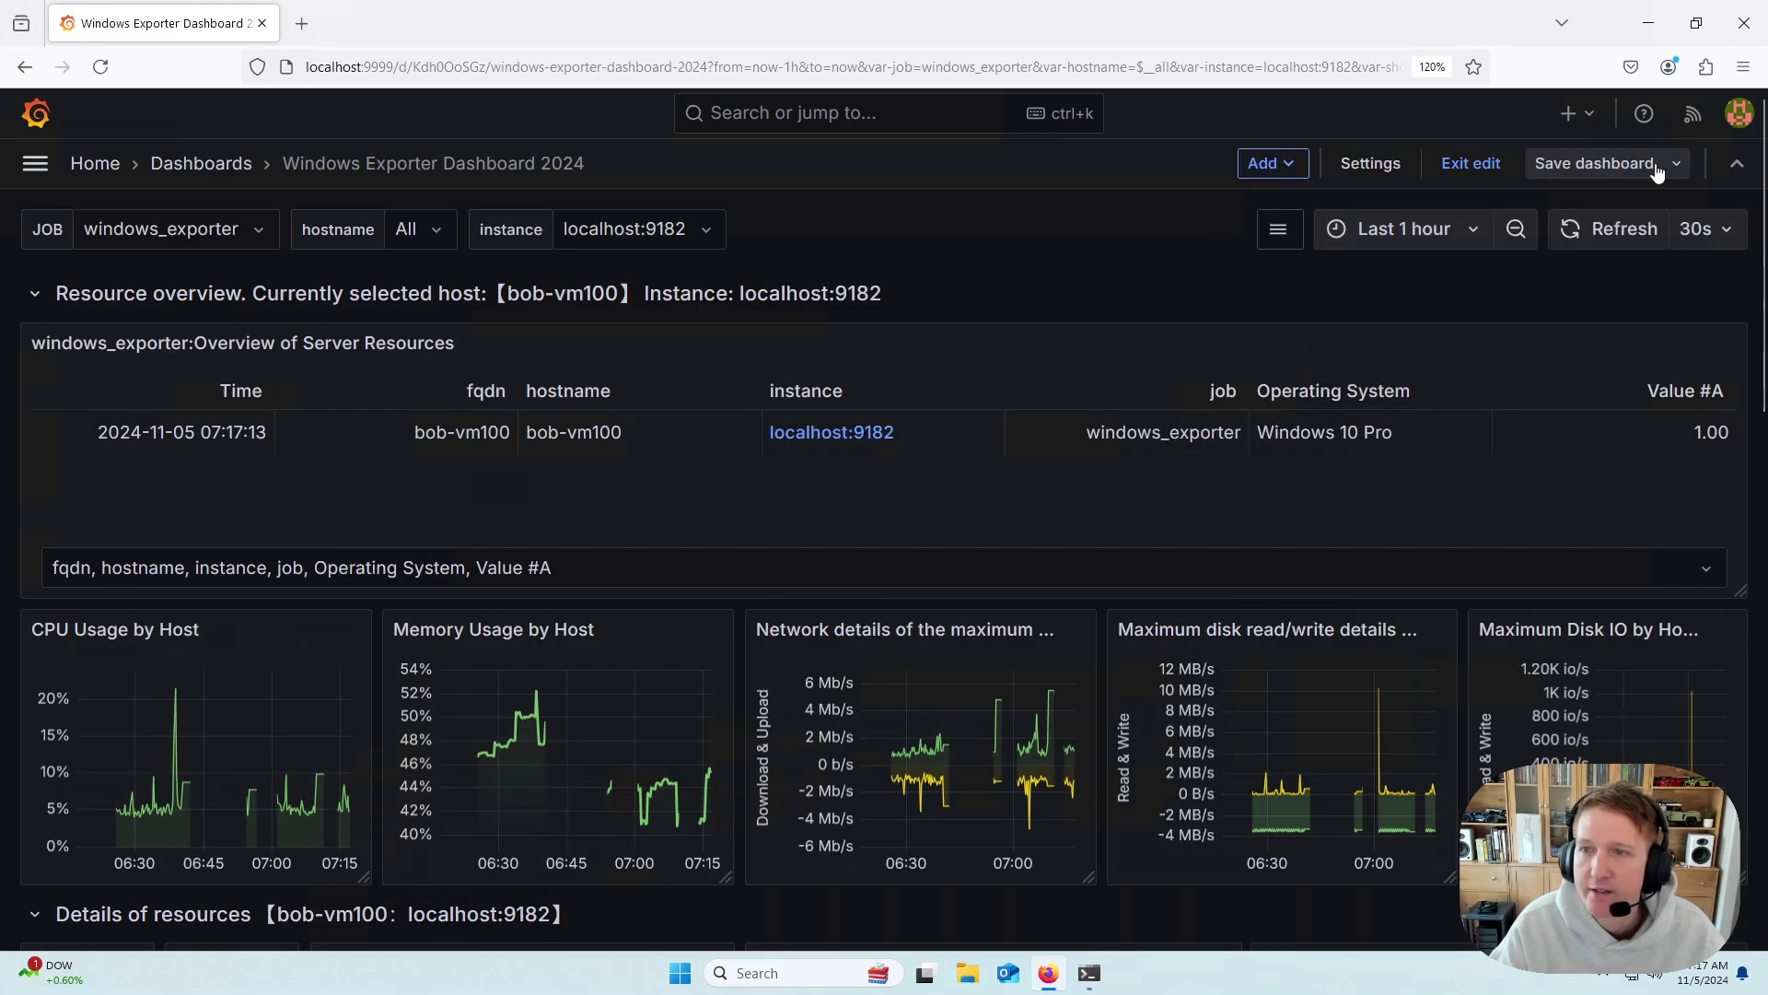
left_click(1573, 165)
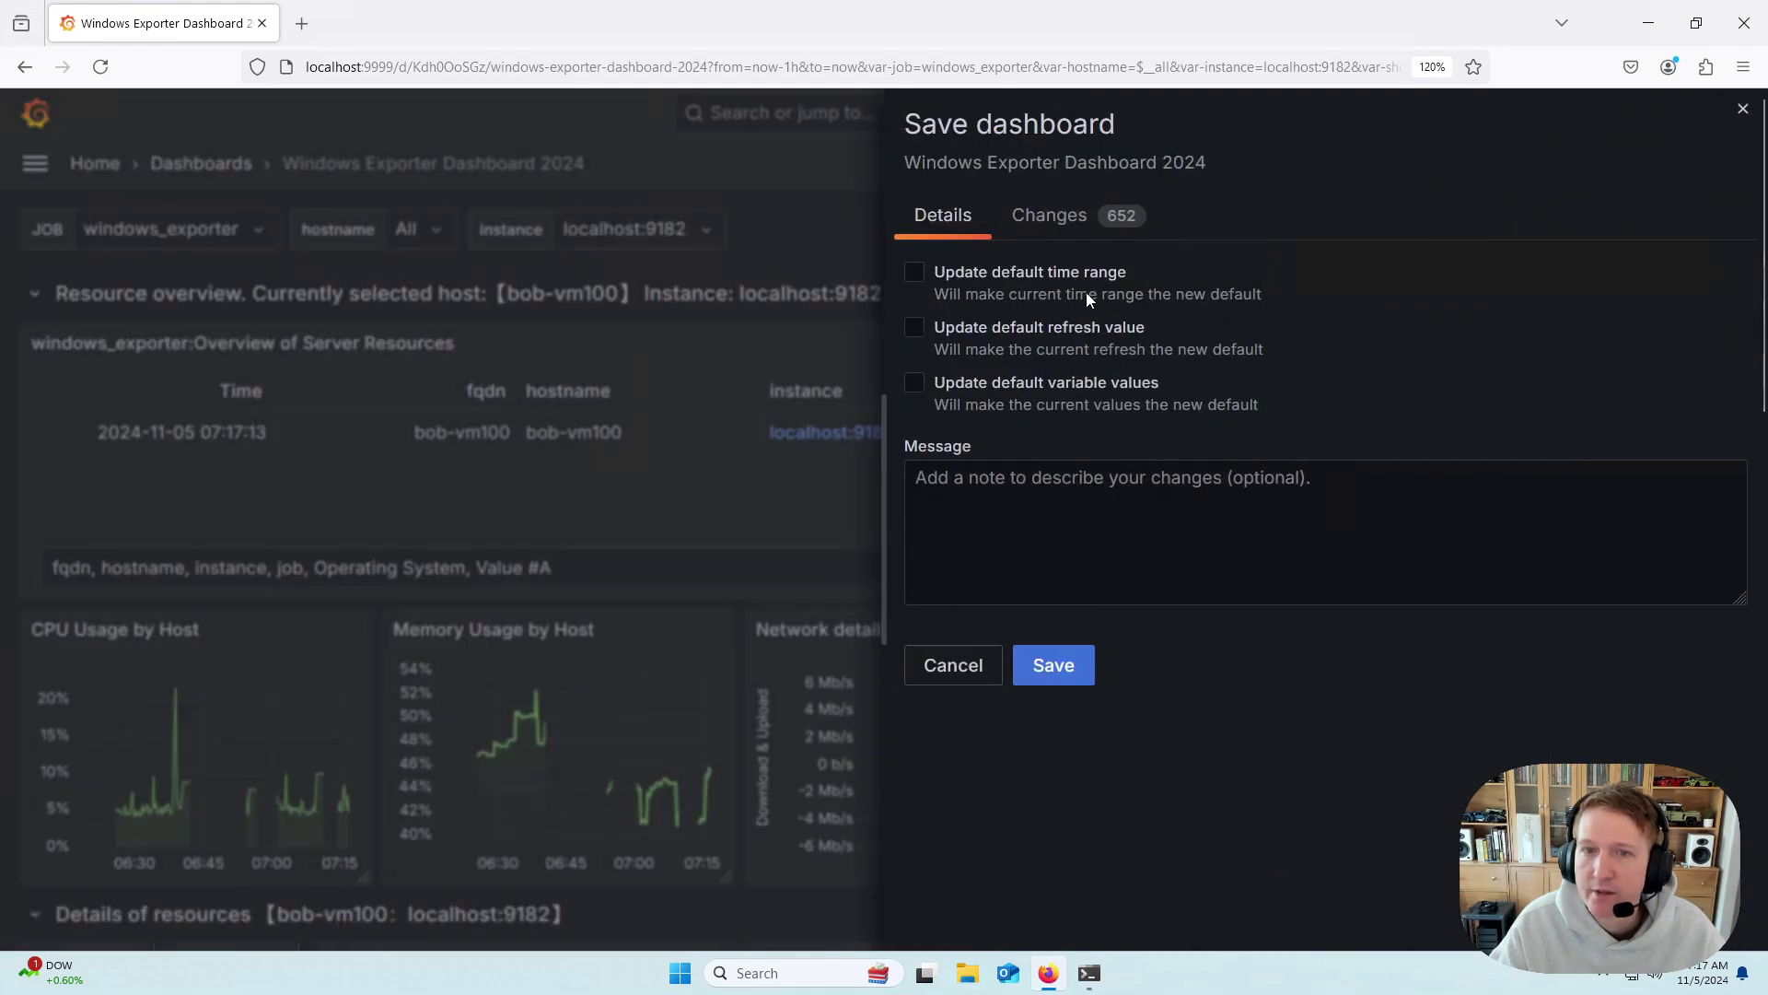
left_click(915, 274)
left_click(915, 329)
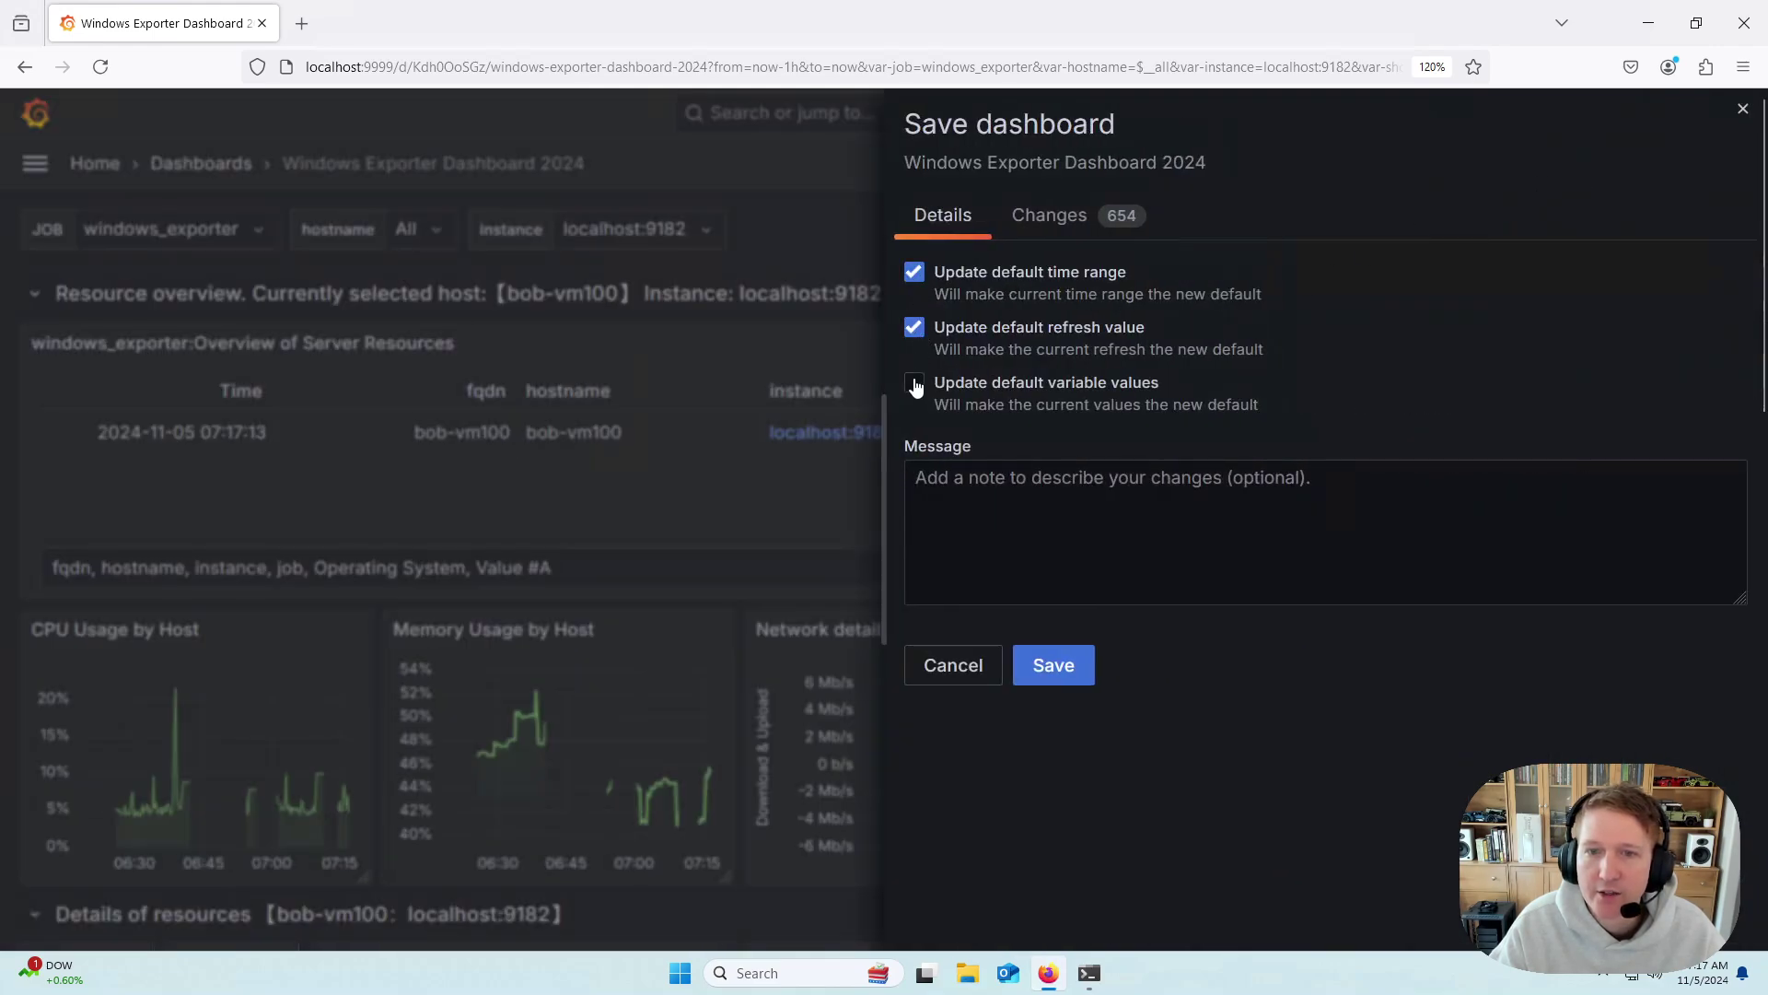
left_click(914, 384)
left_click(1049, 672)
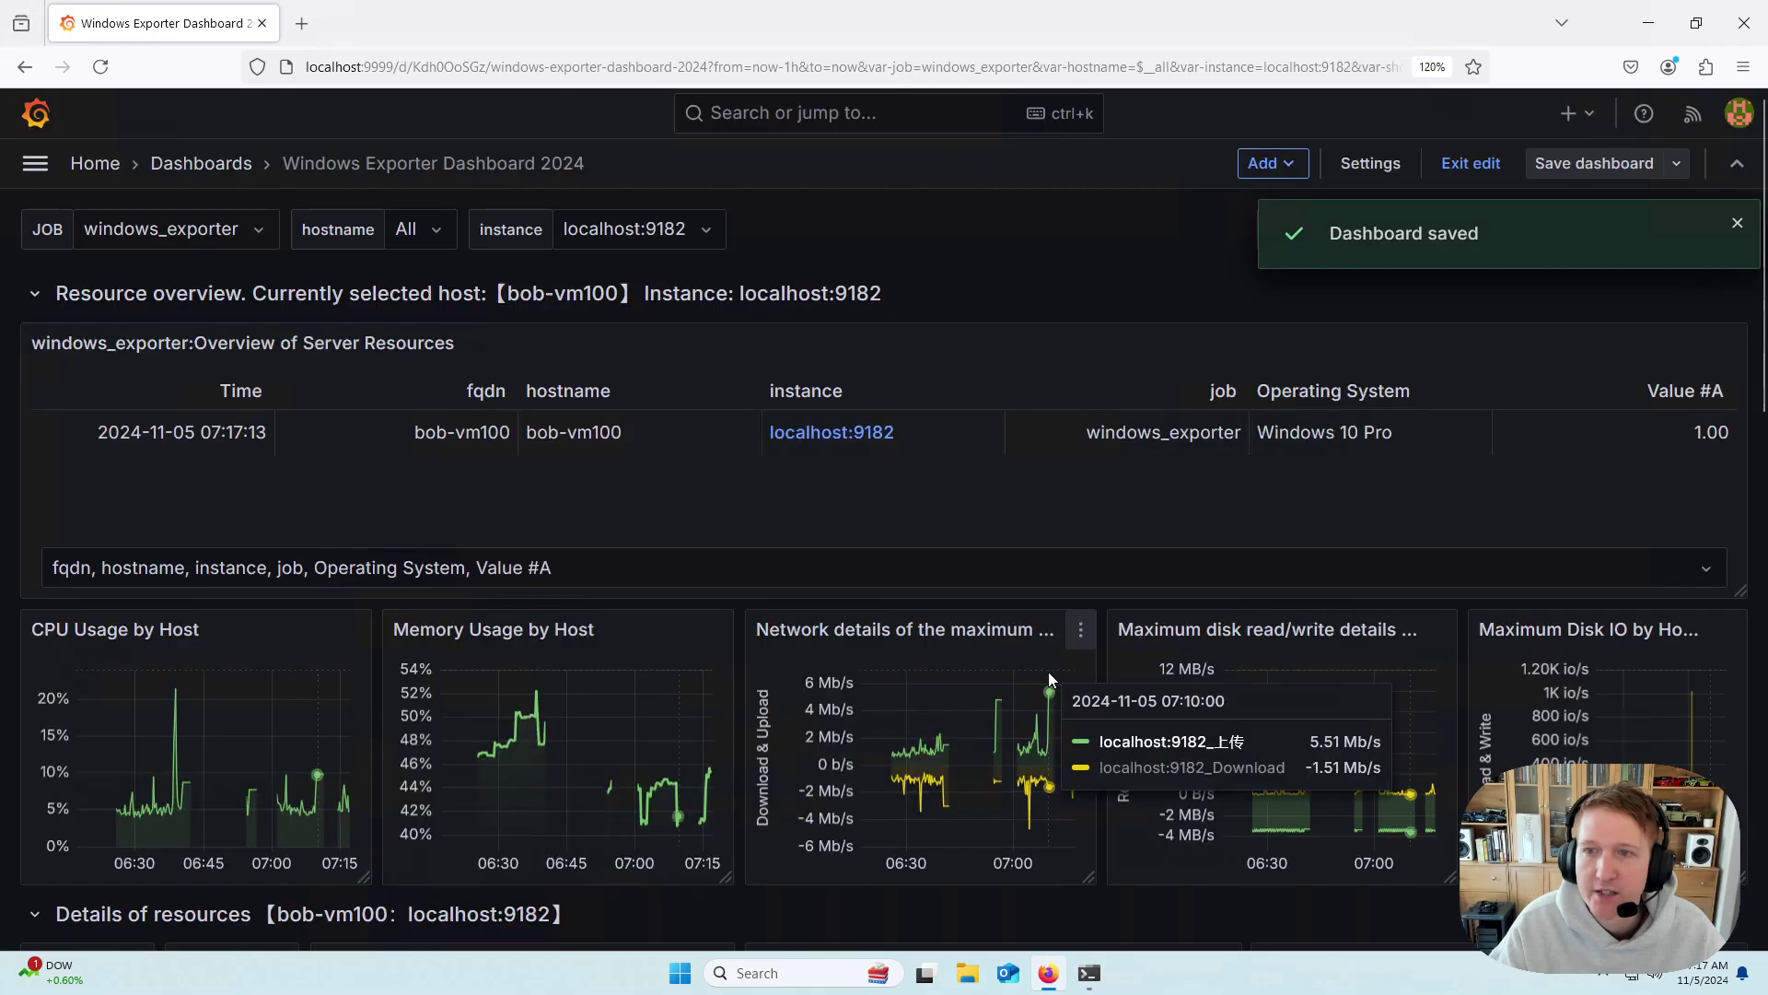
Step: Reload the dashboard, scroll through its panels, and reset page zoom to 100%
left_click(103, 66)
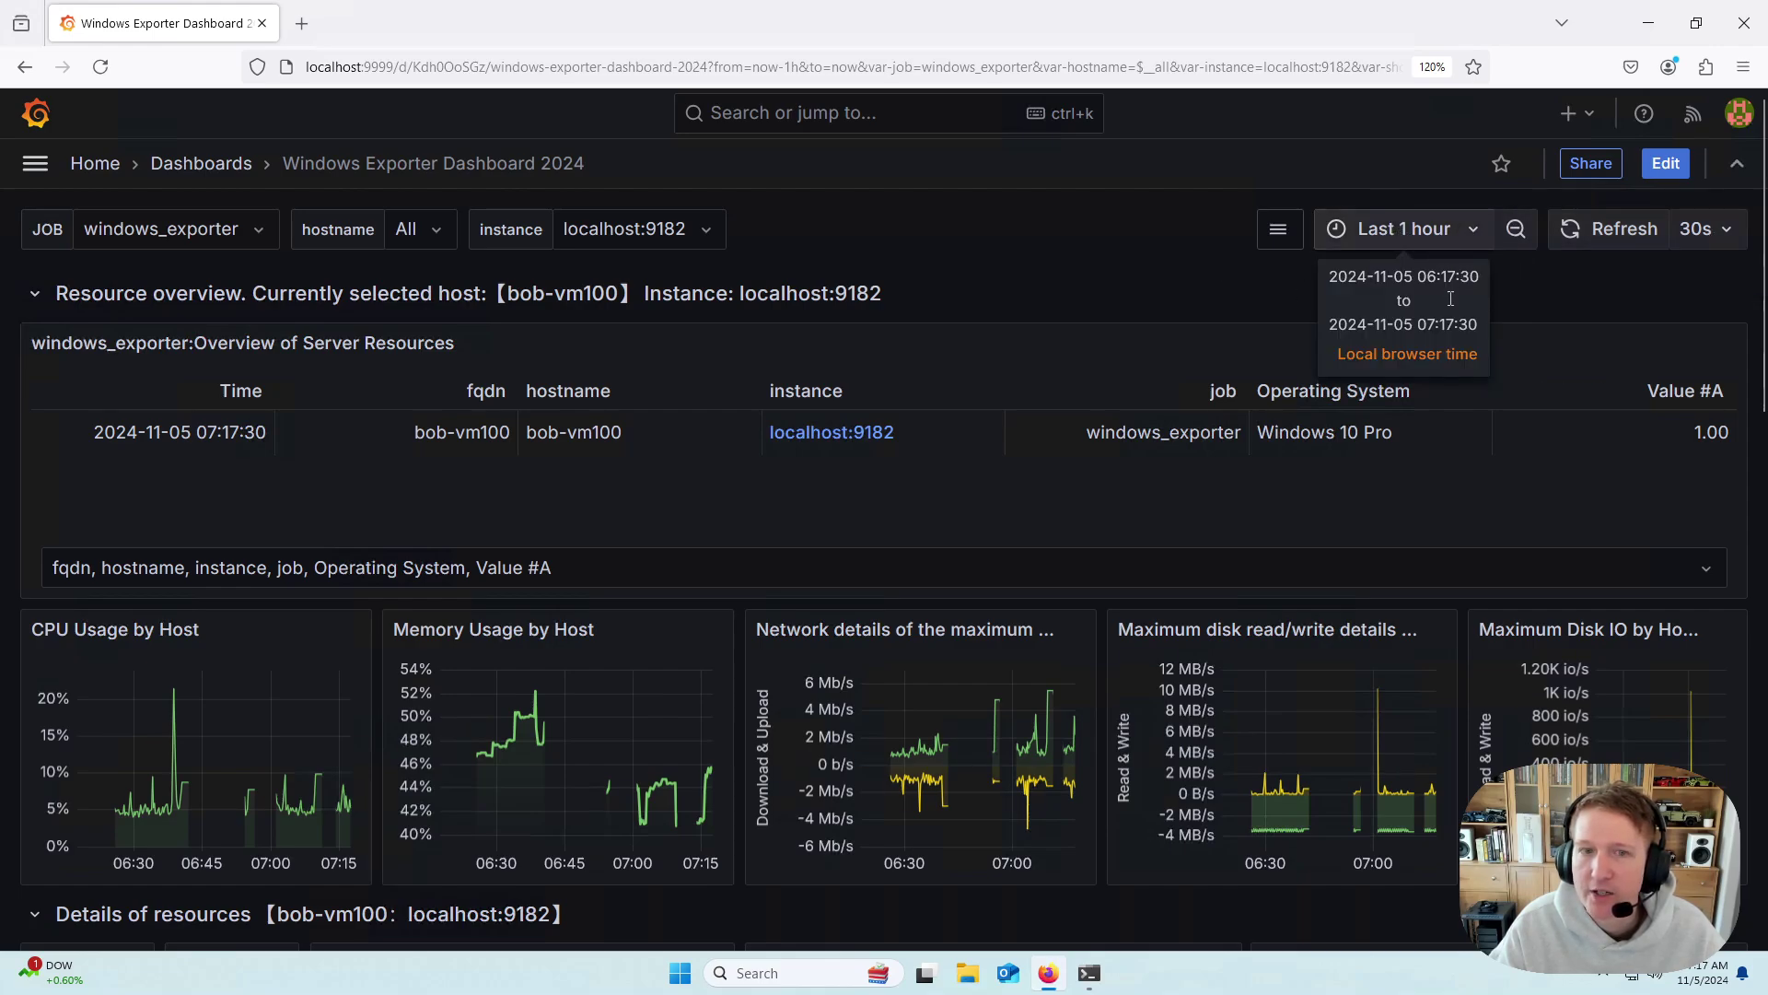
scroll(924, 238, "down", 5)
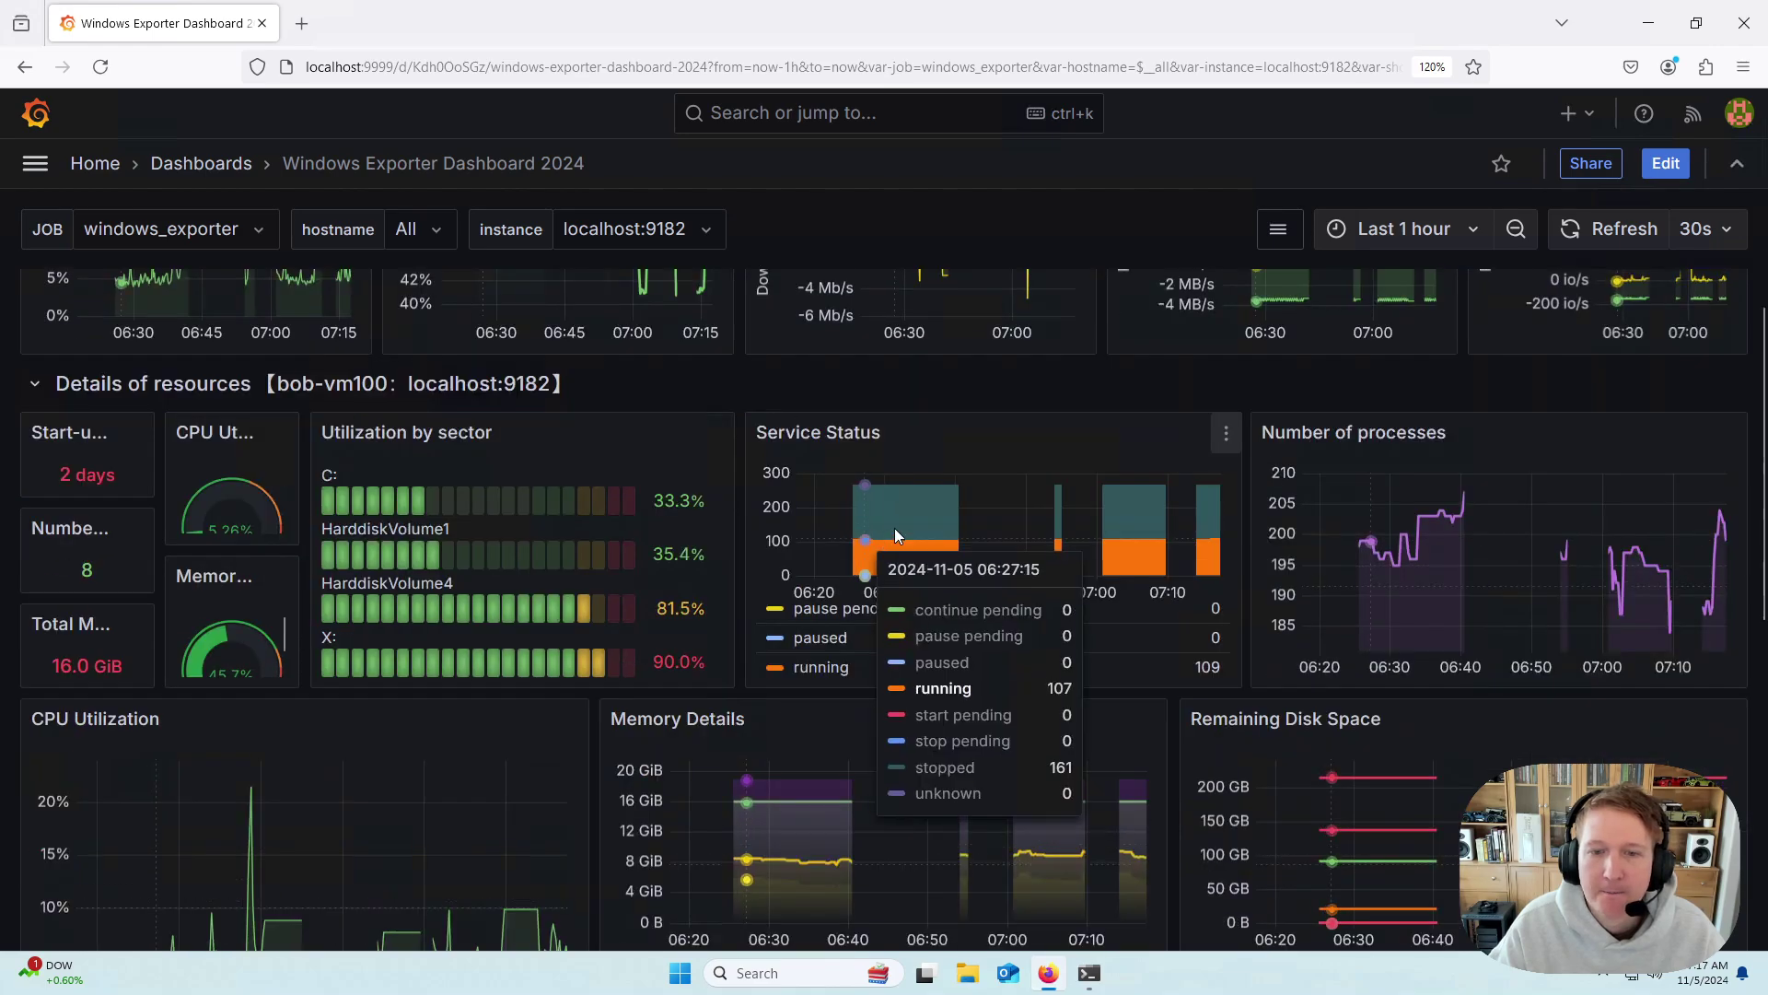
scroll(556, 542, "up", 3)
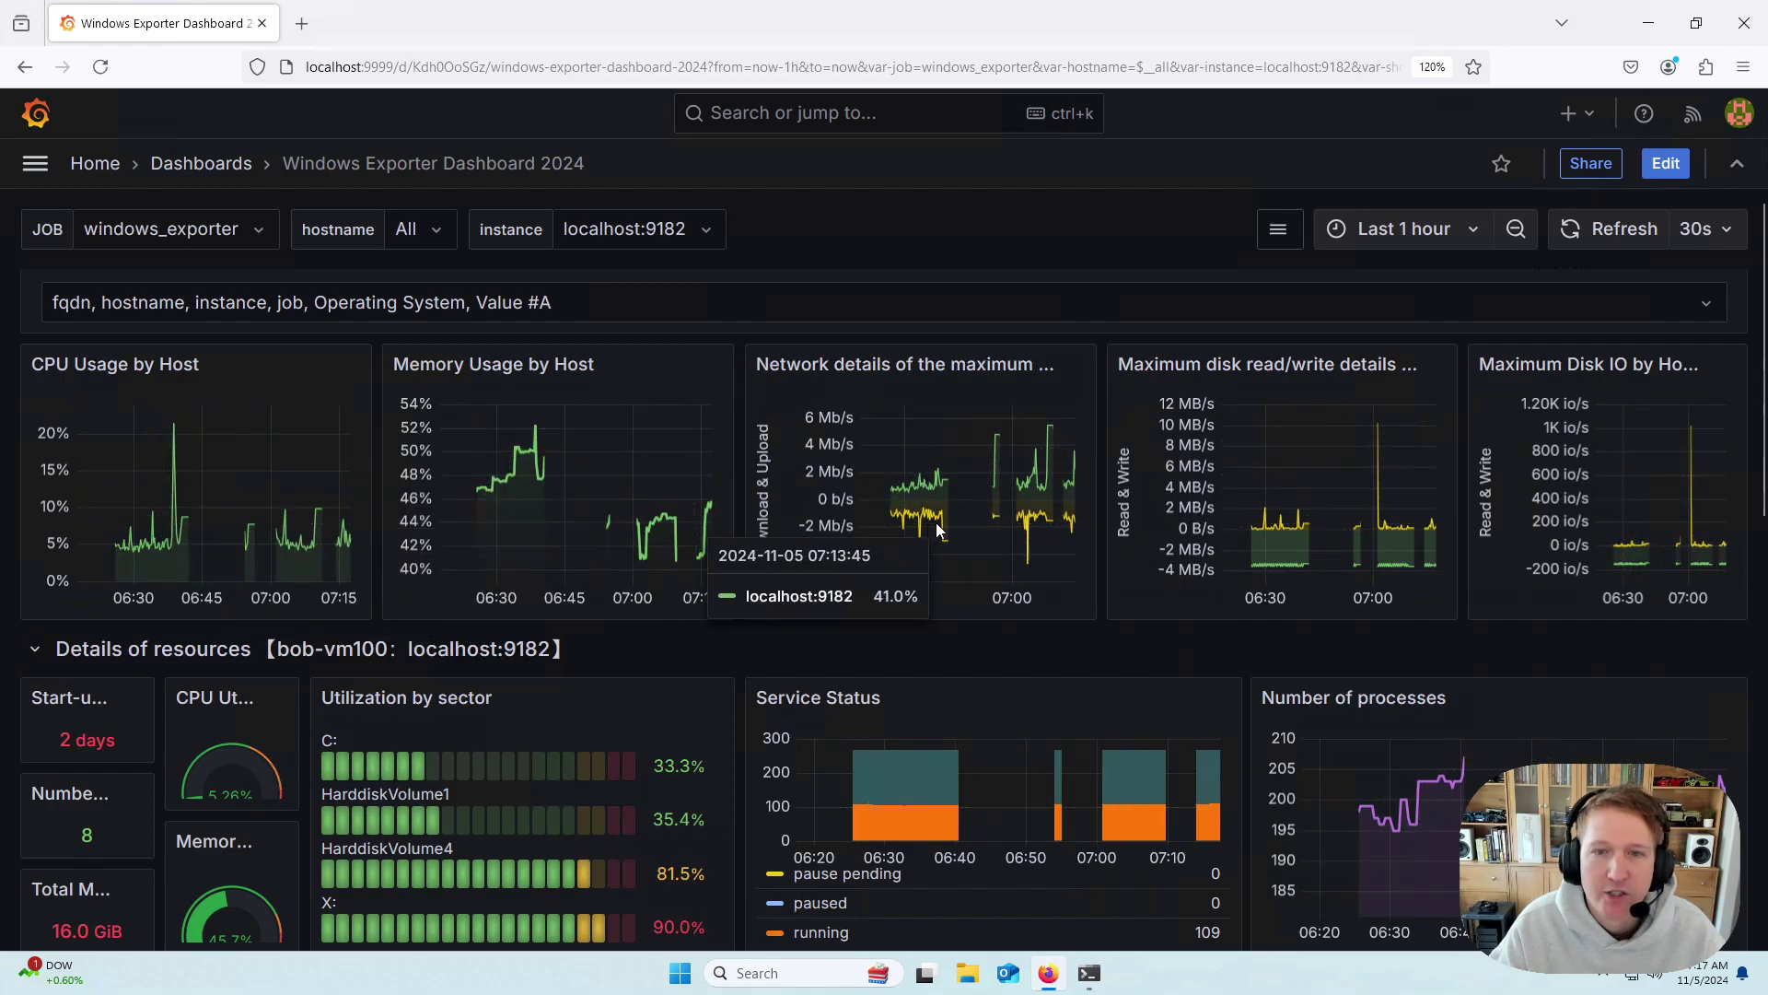
scroll(1229, 529, "down", 4)
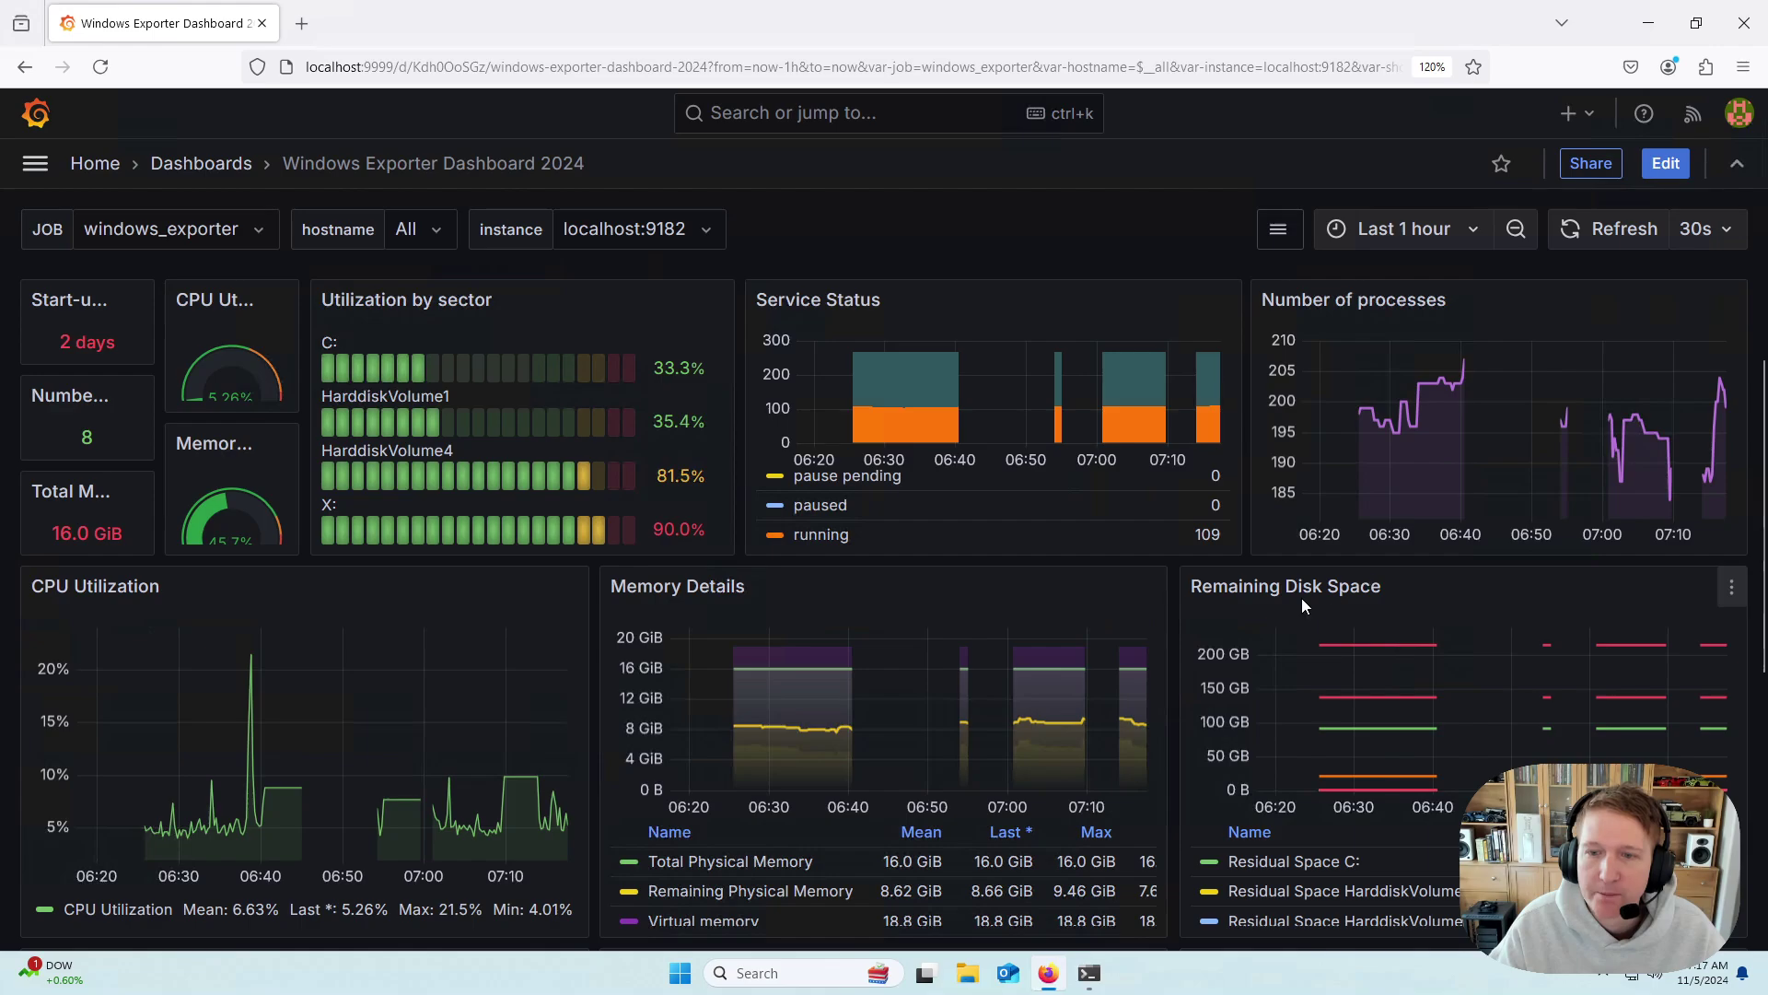
scroll(1053, 541, "down", 1)
scroll(984, 544, "up", 3)
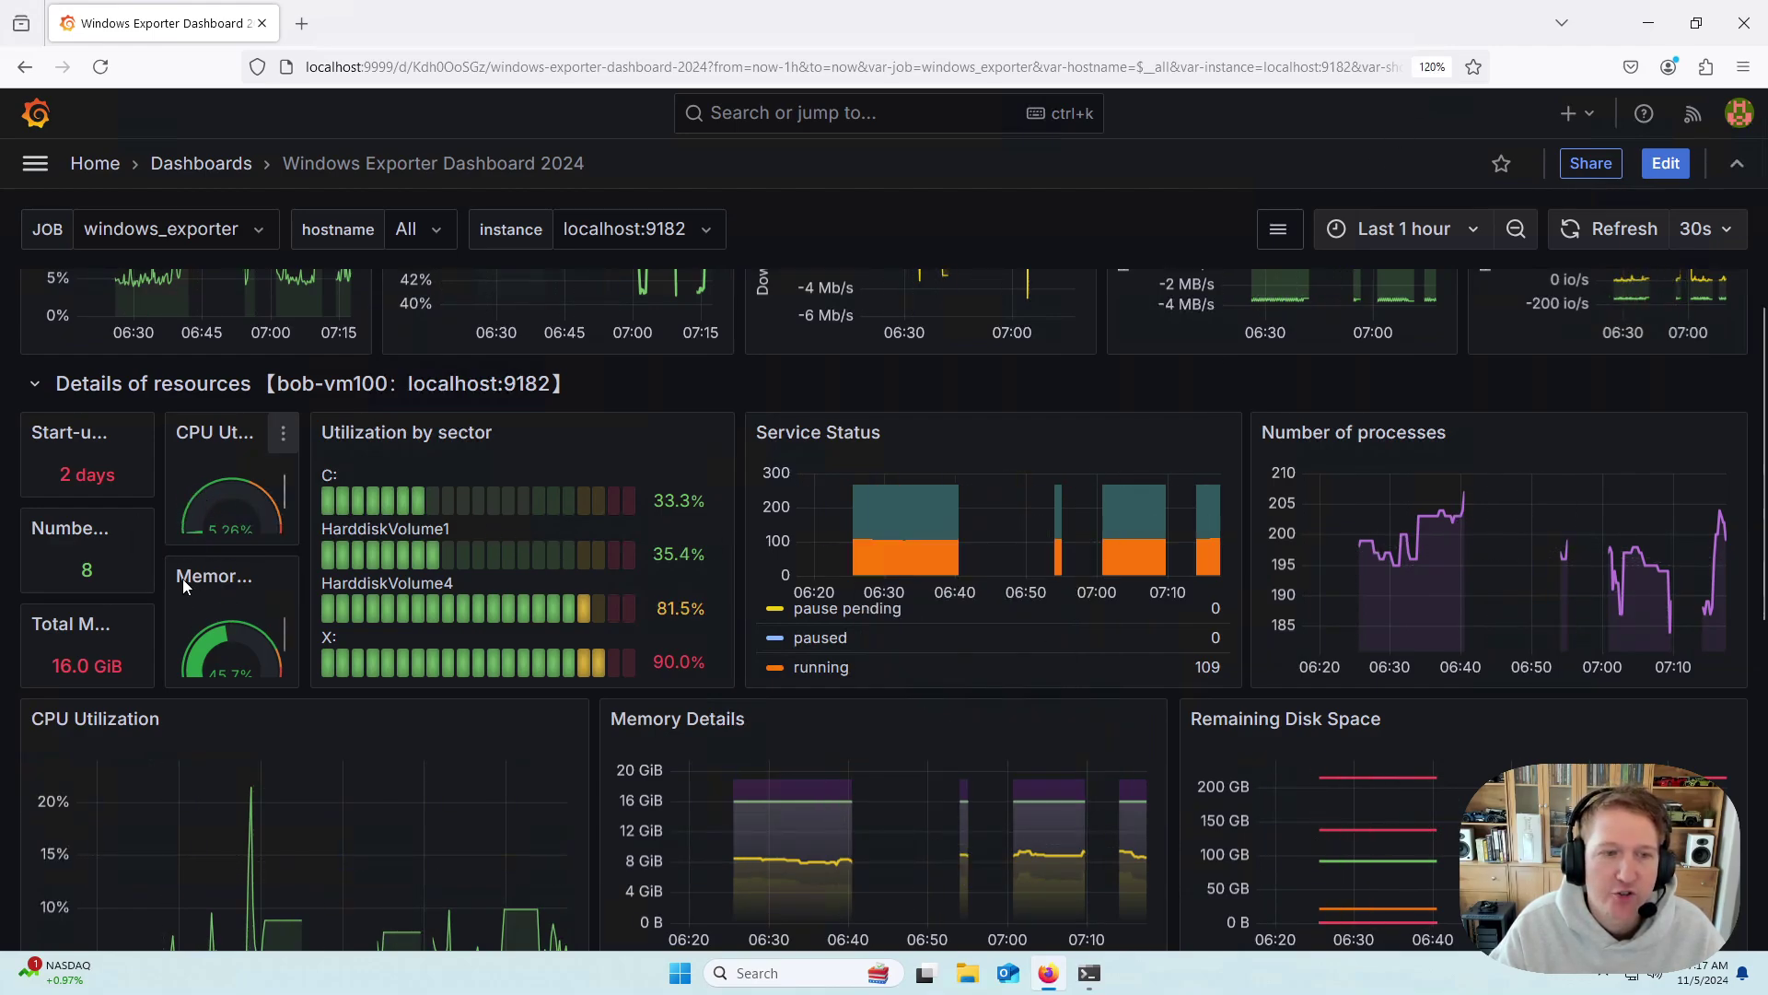
left_click(1432, 66)
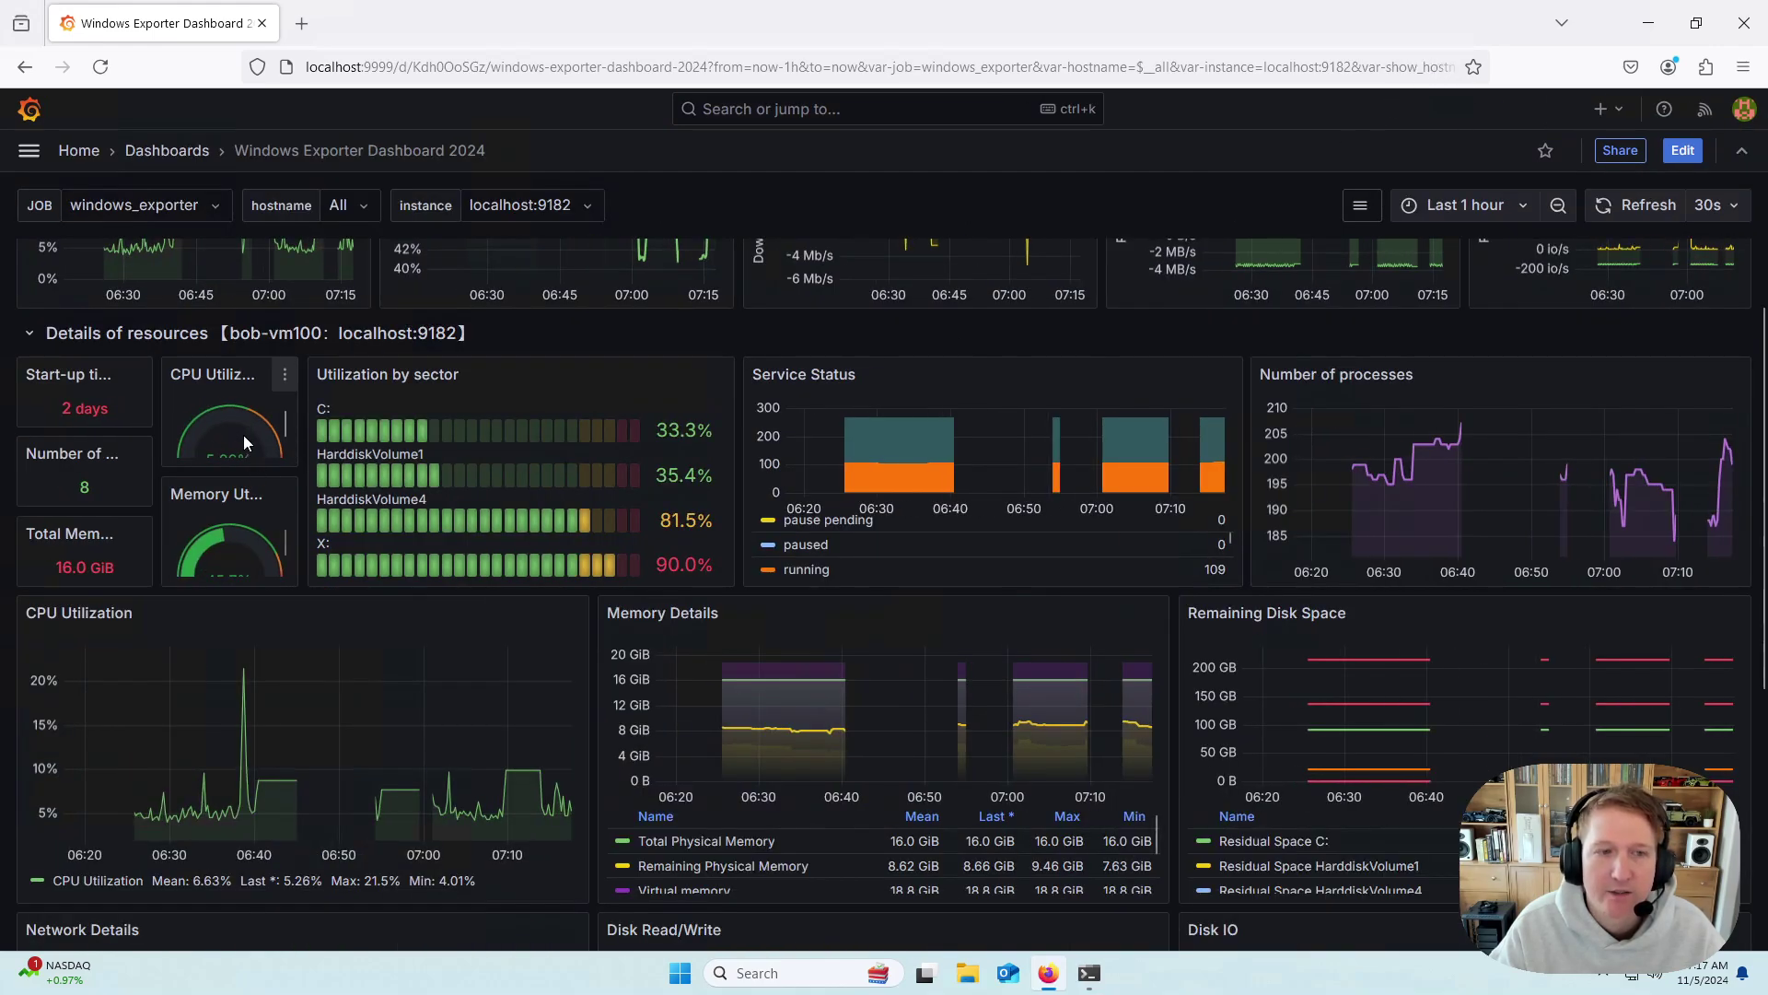
left_click(1683, 152)
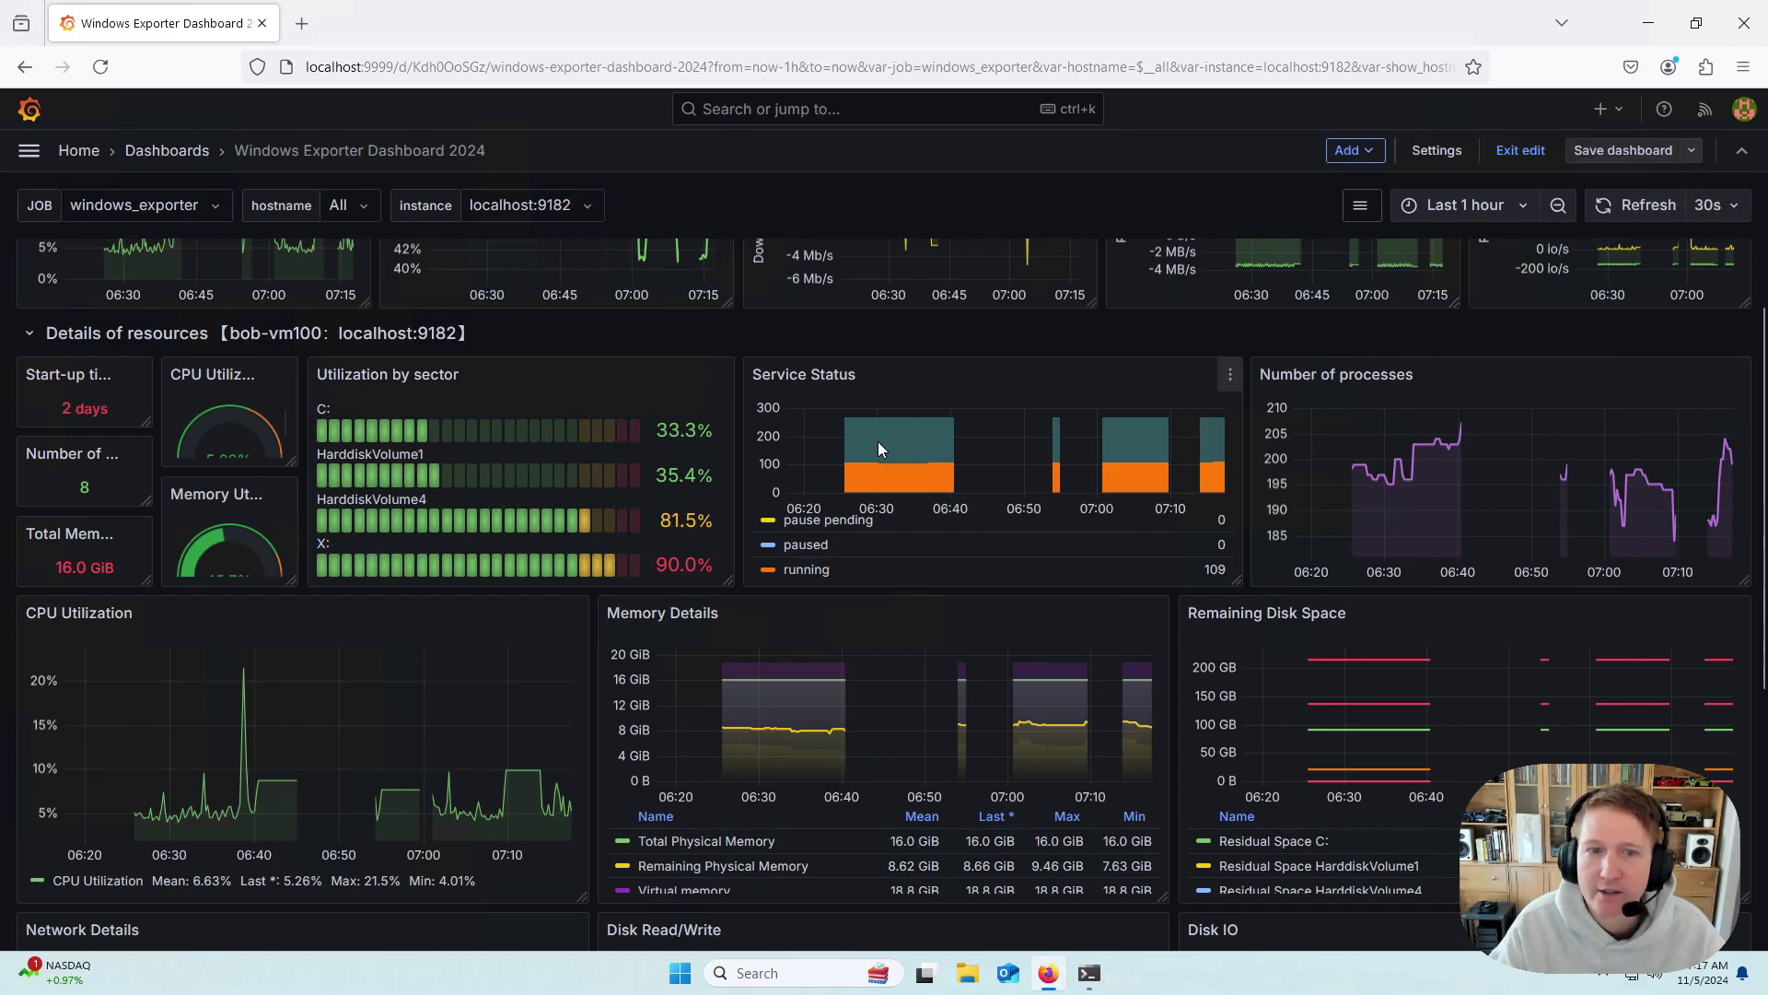
mouse_move(599, 378)
left_mouse_down()
mouse_move(1109, 383)
mouse_move(1302, 407)
mouse_move(1534, 387)
mouse_move(592, 380)
left_mouse_up()
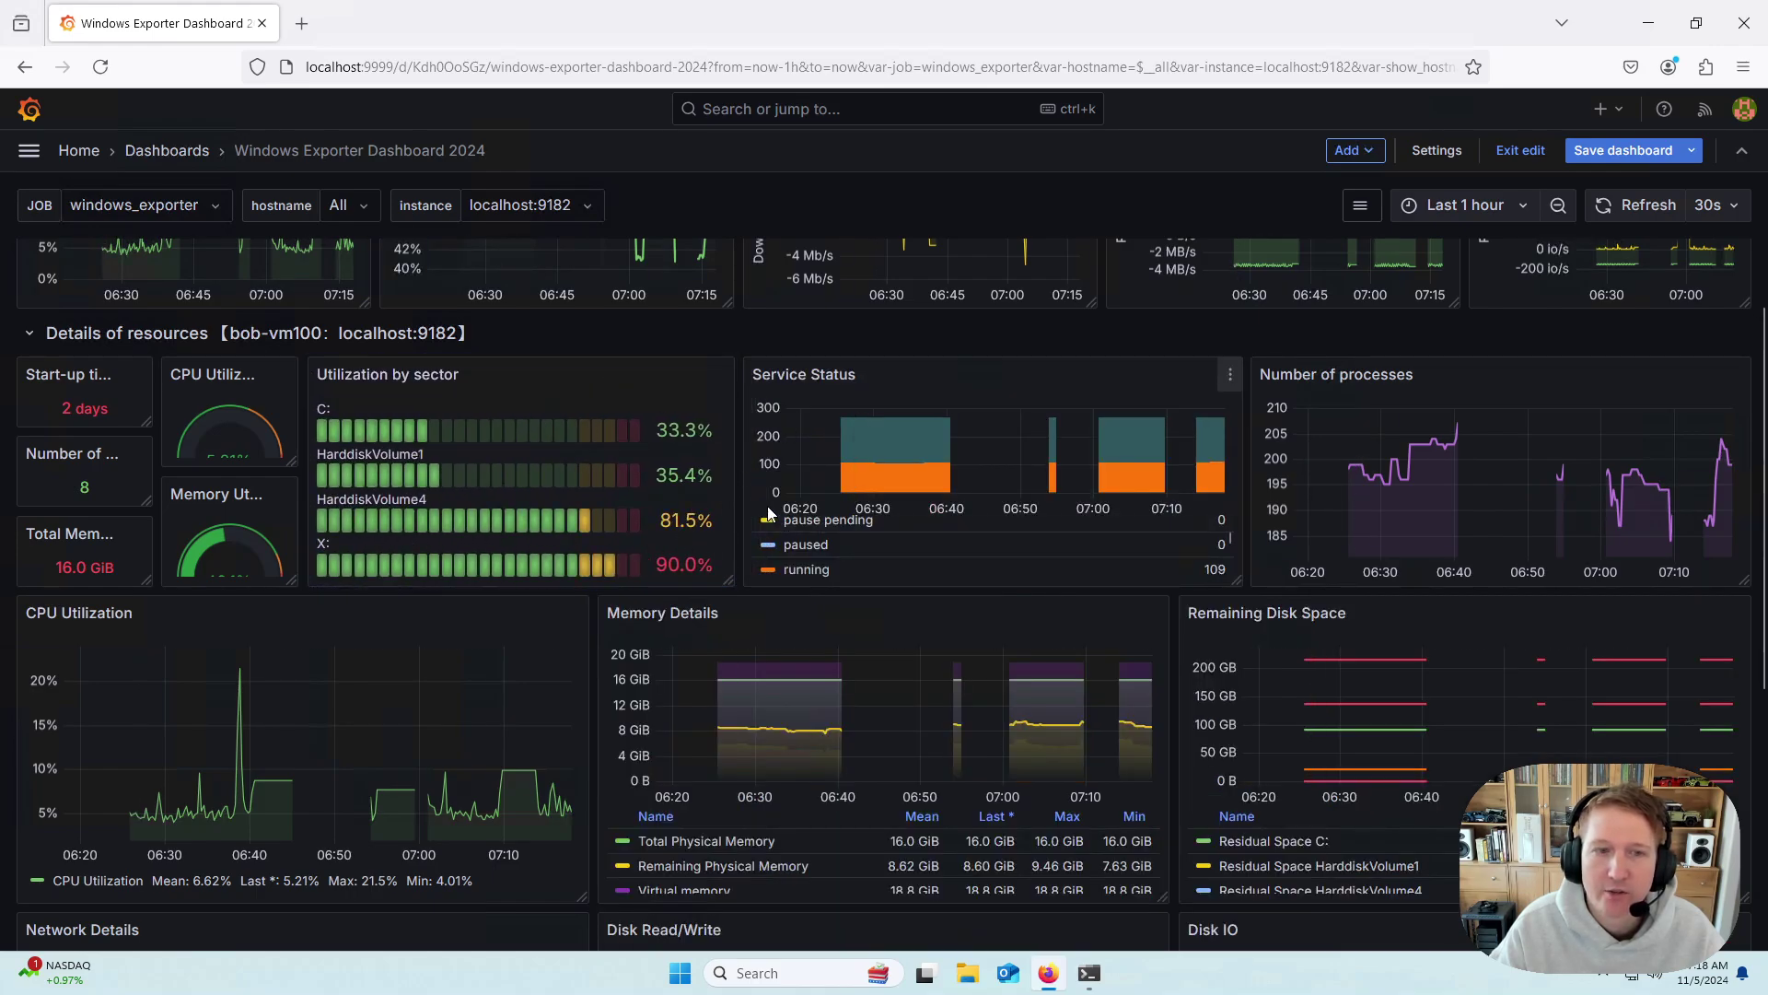
scroll(949, 631, "up", 3)
scroll(962, 647, "up", 1)
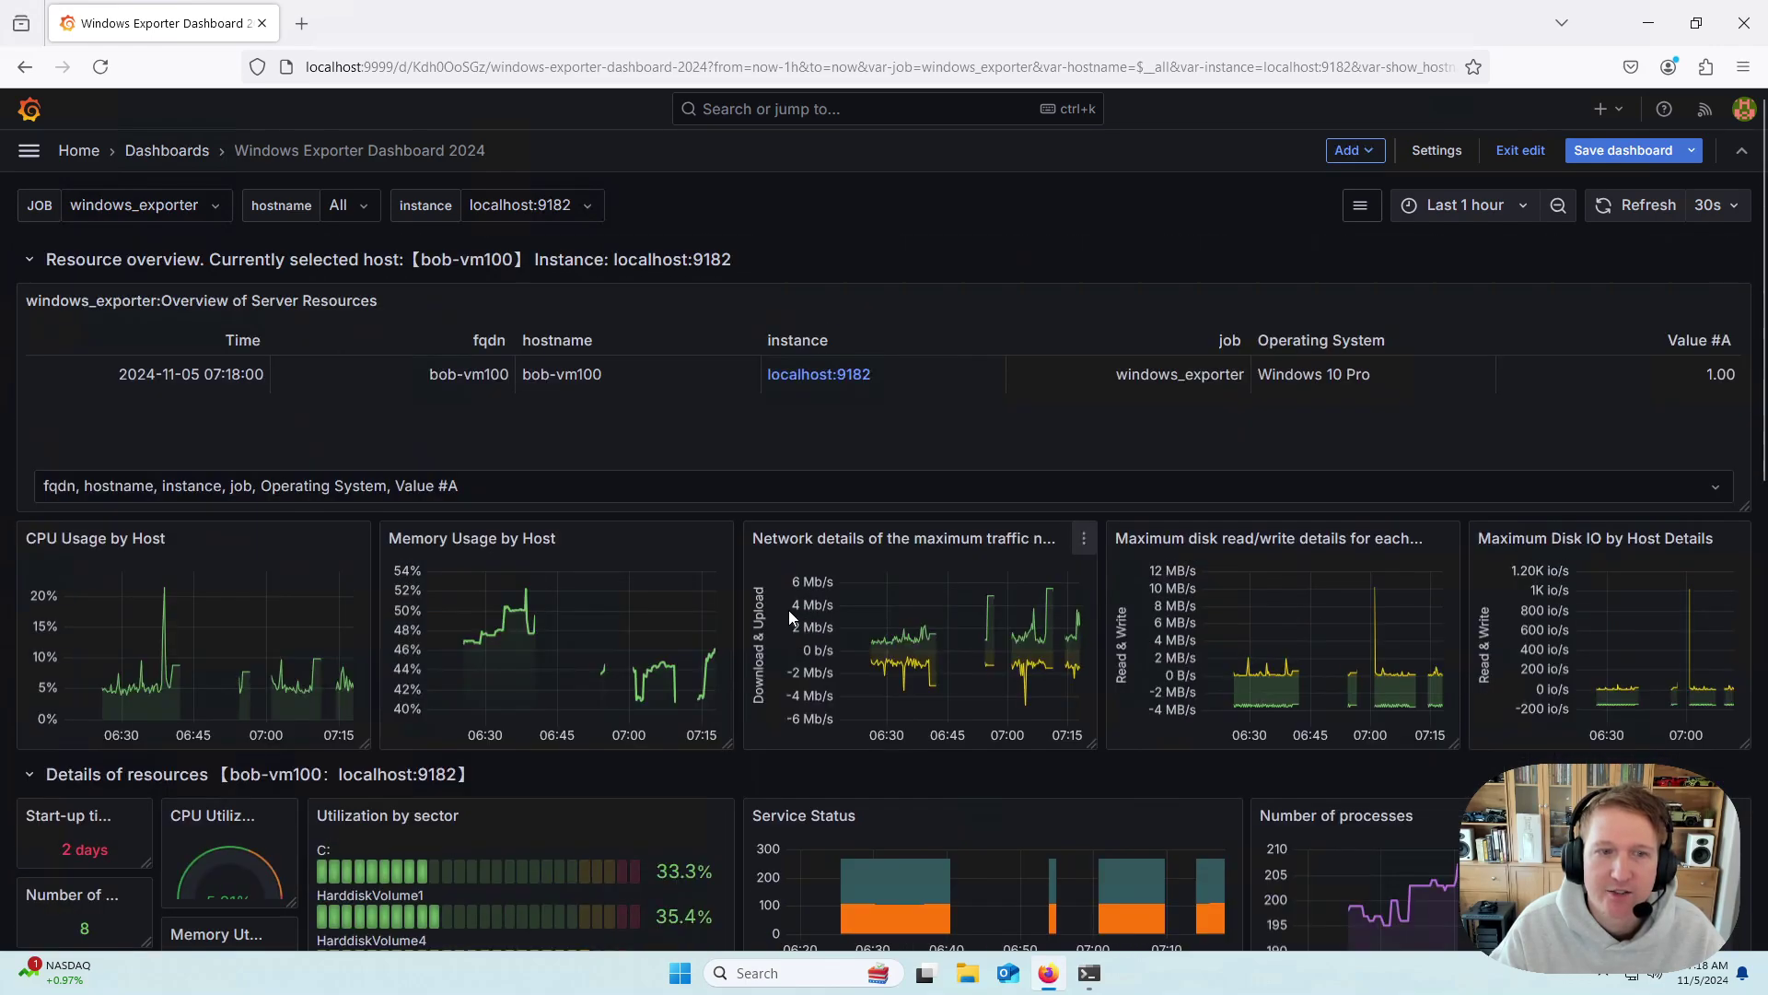
left_click(1521, 152)
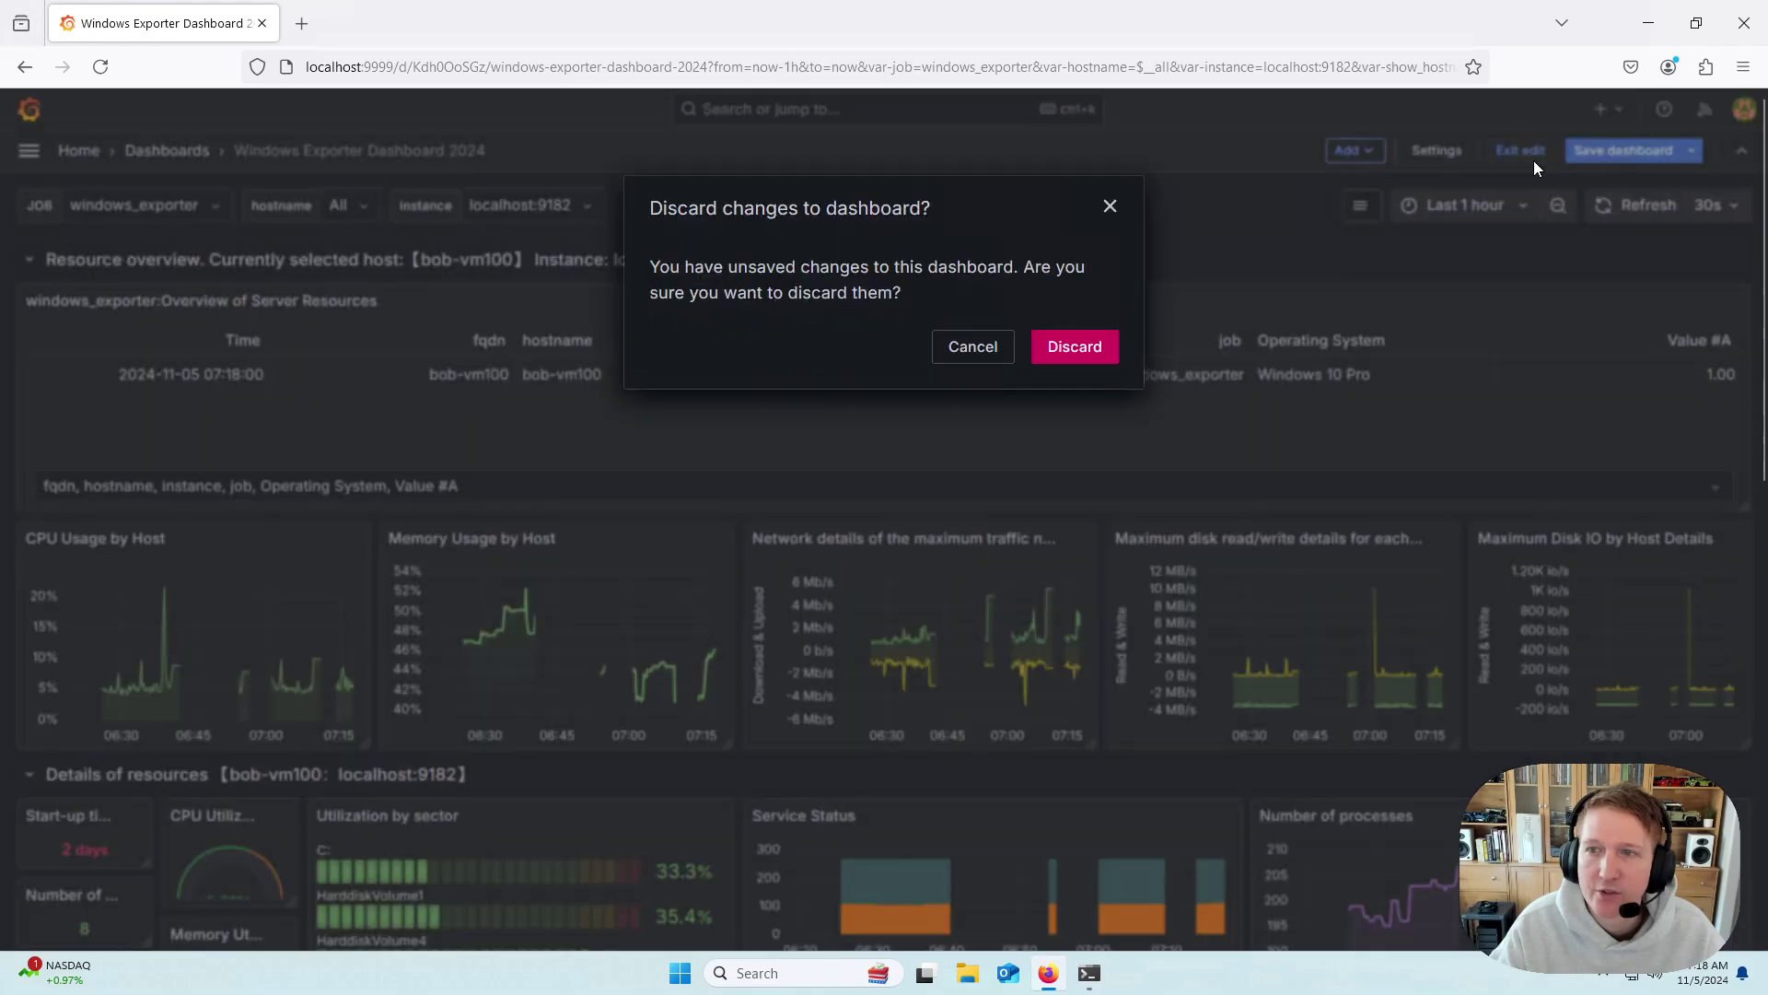
left_click(1105, 347)
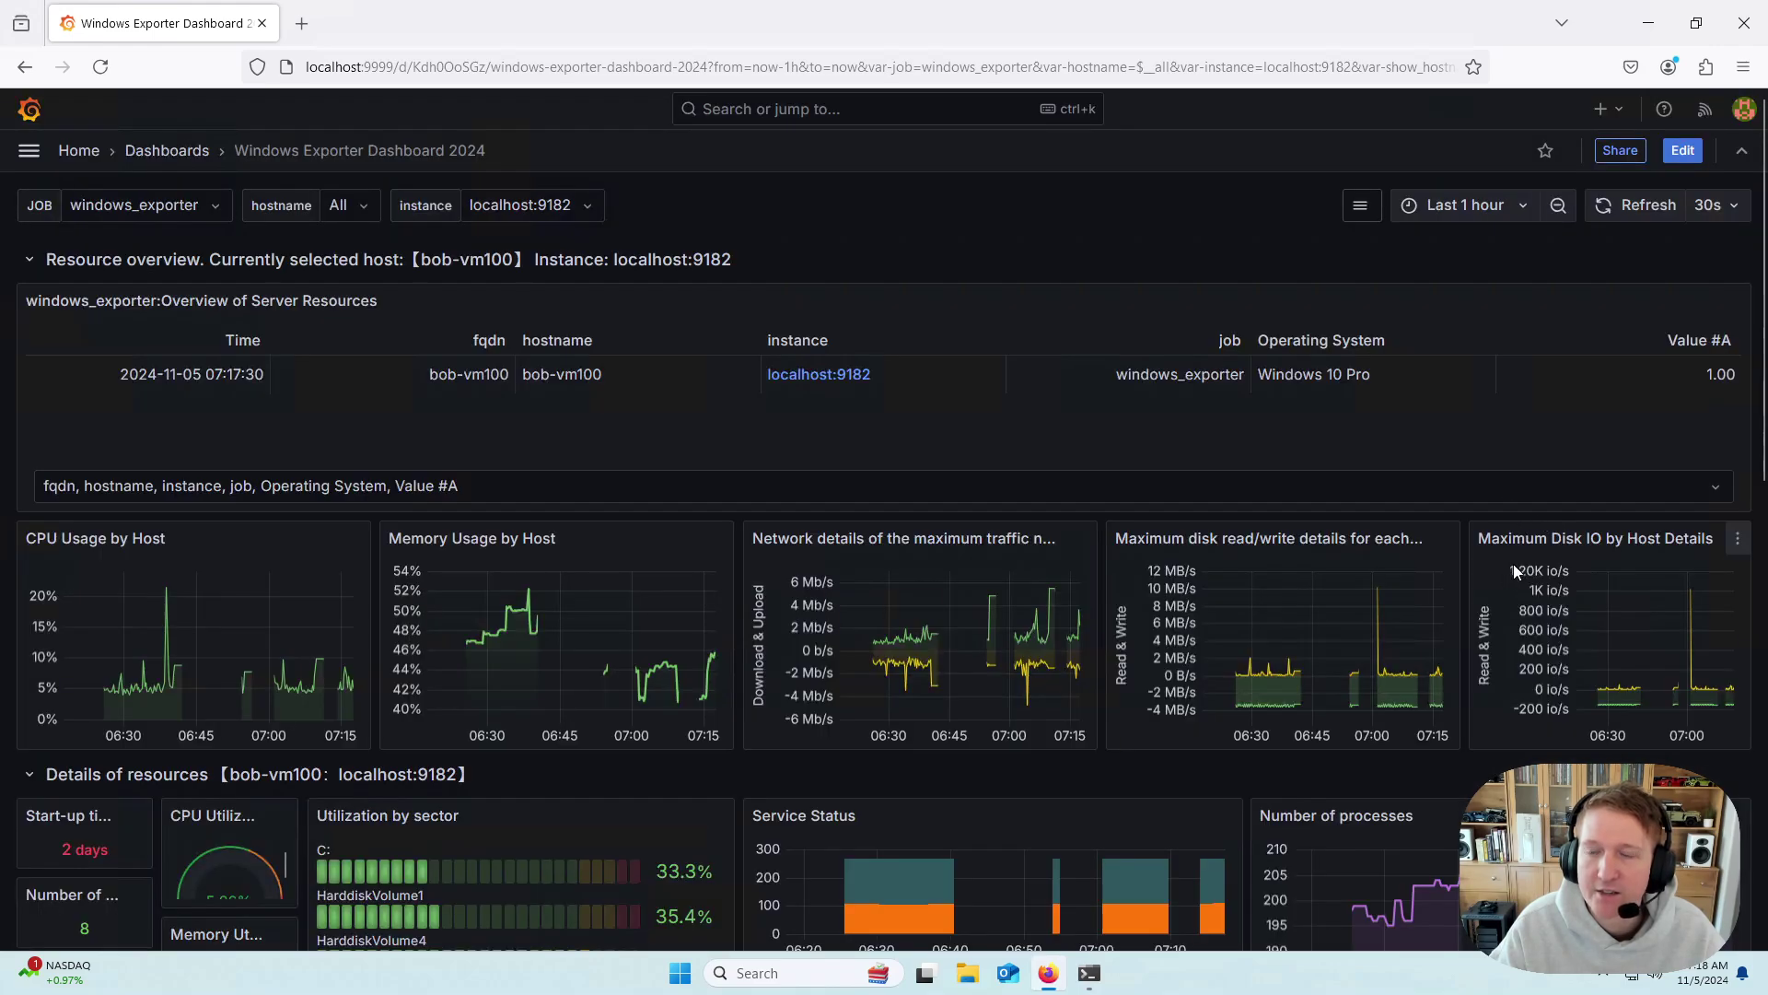
Step: Open and dismiss the Remaining Disk Space panel's actions menu
scroll(725, 659, "down", 2)
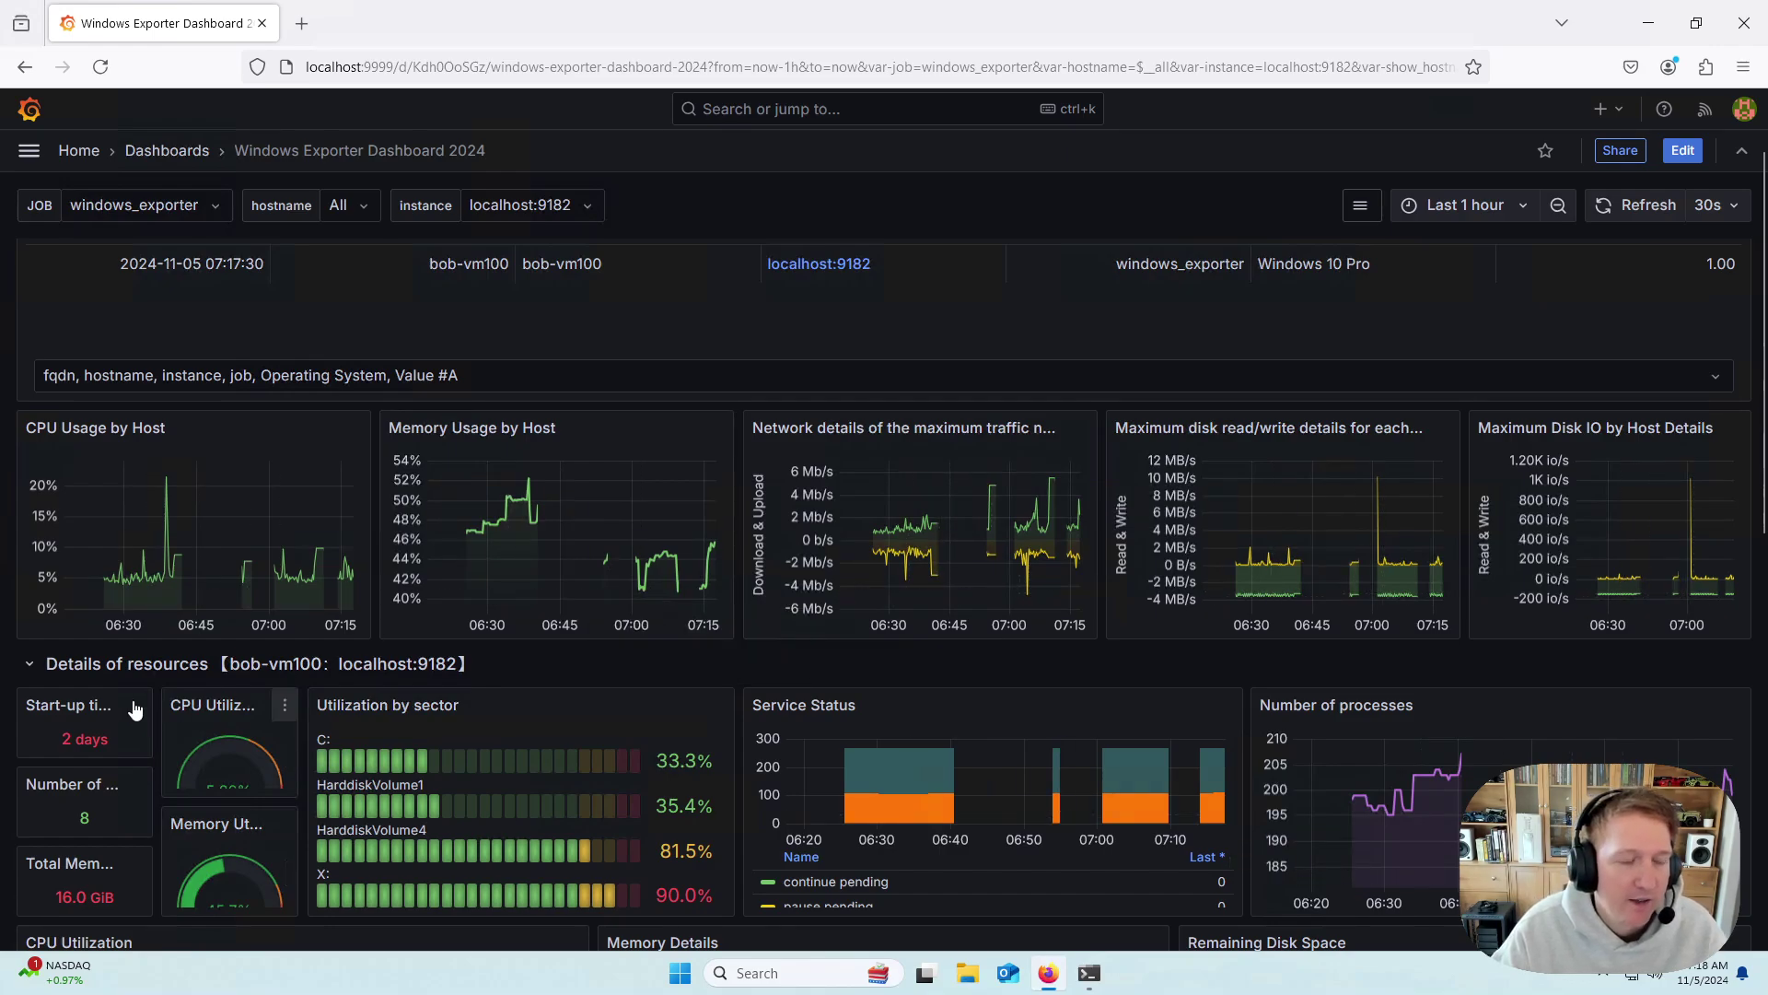
scroll(756, 699, "down", 5)
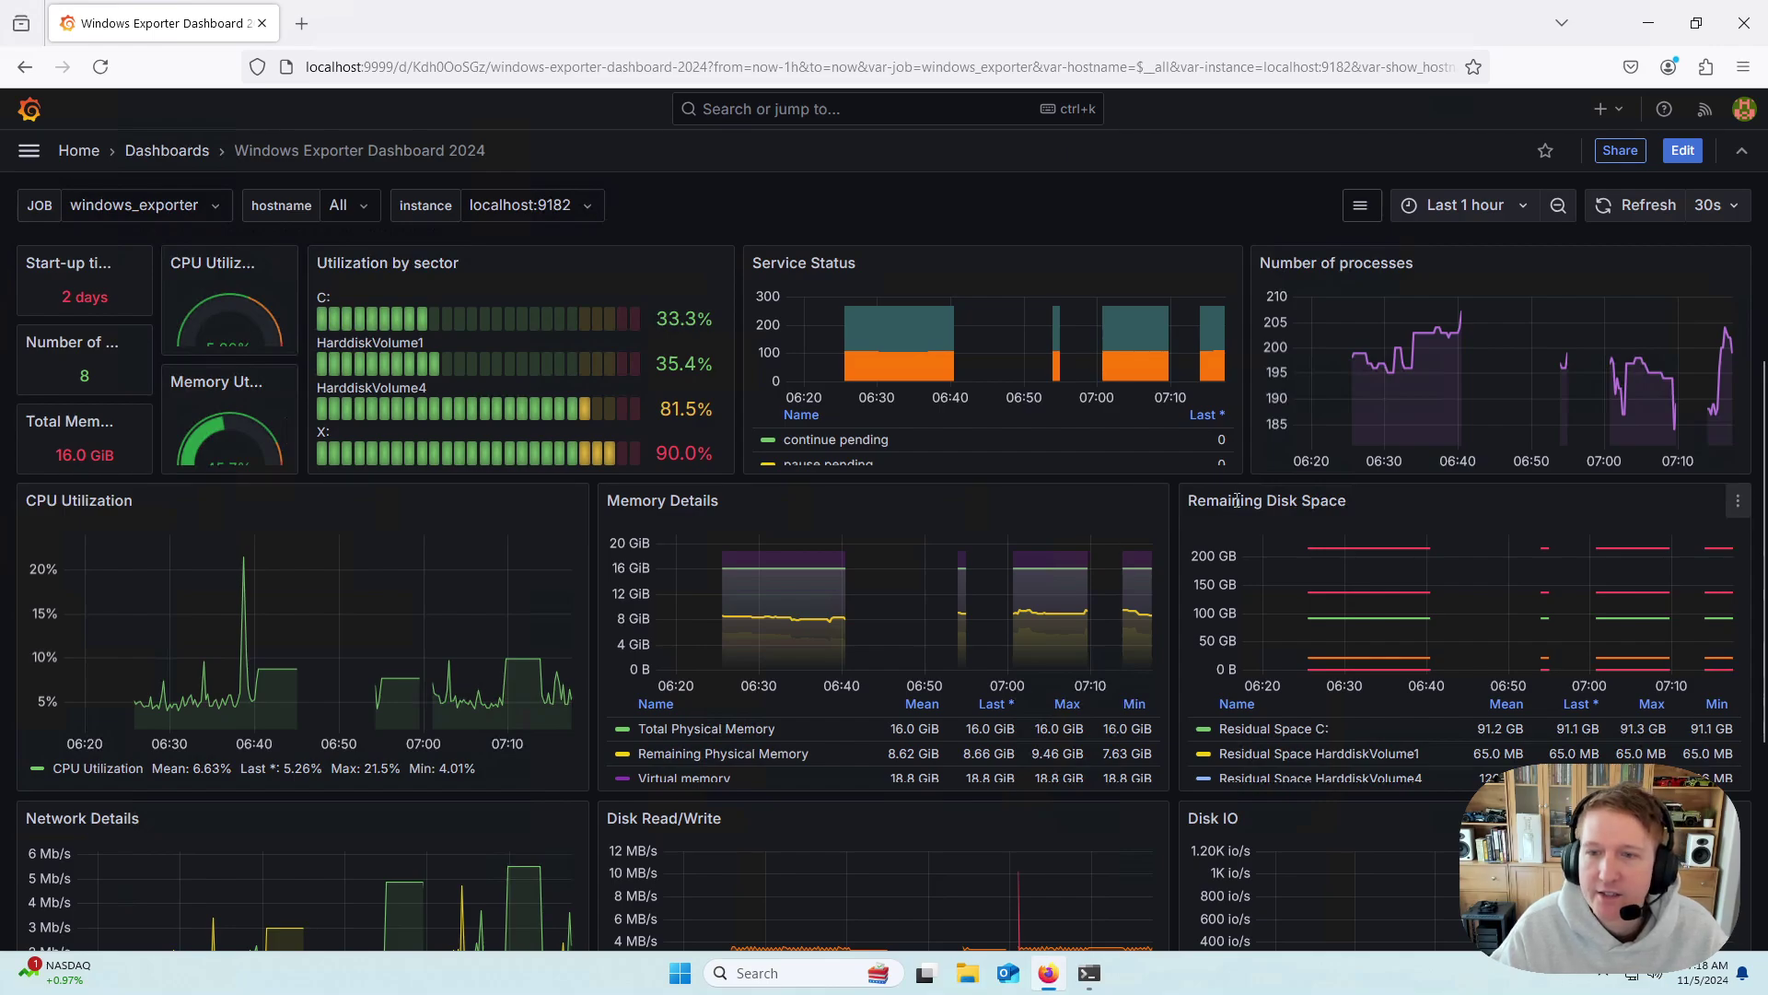
left_click(1738, 500)
mouse_move(1618, 350)
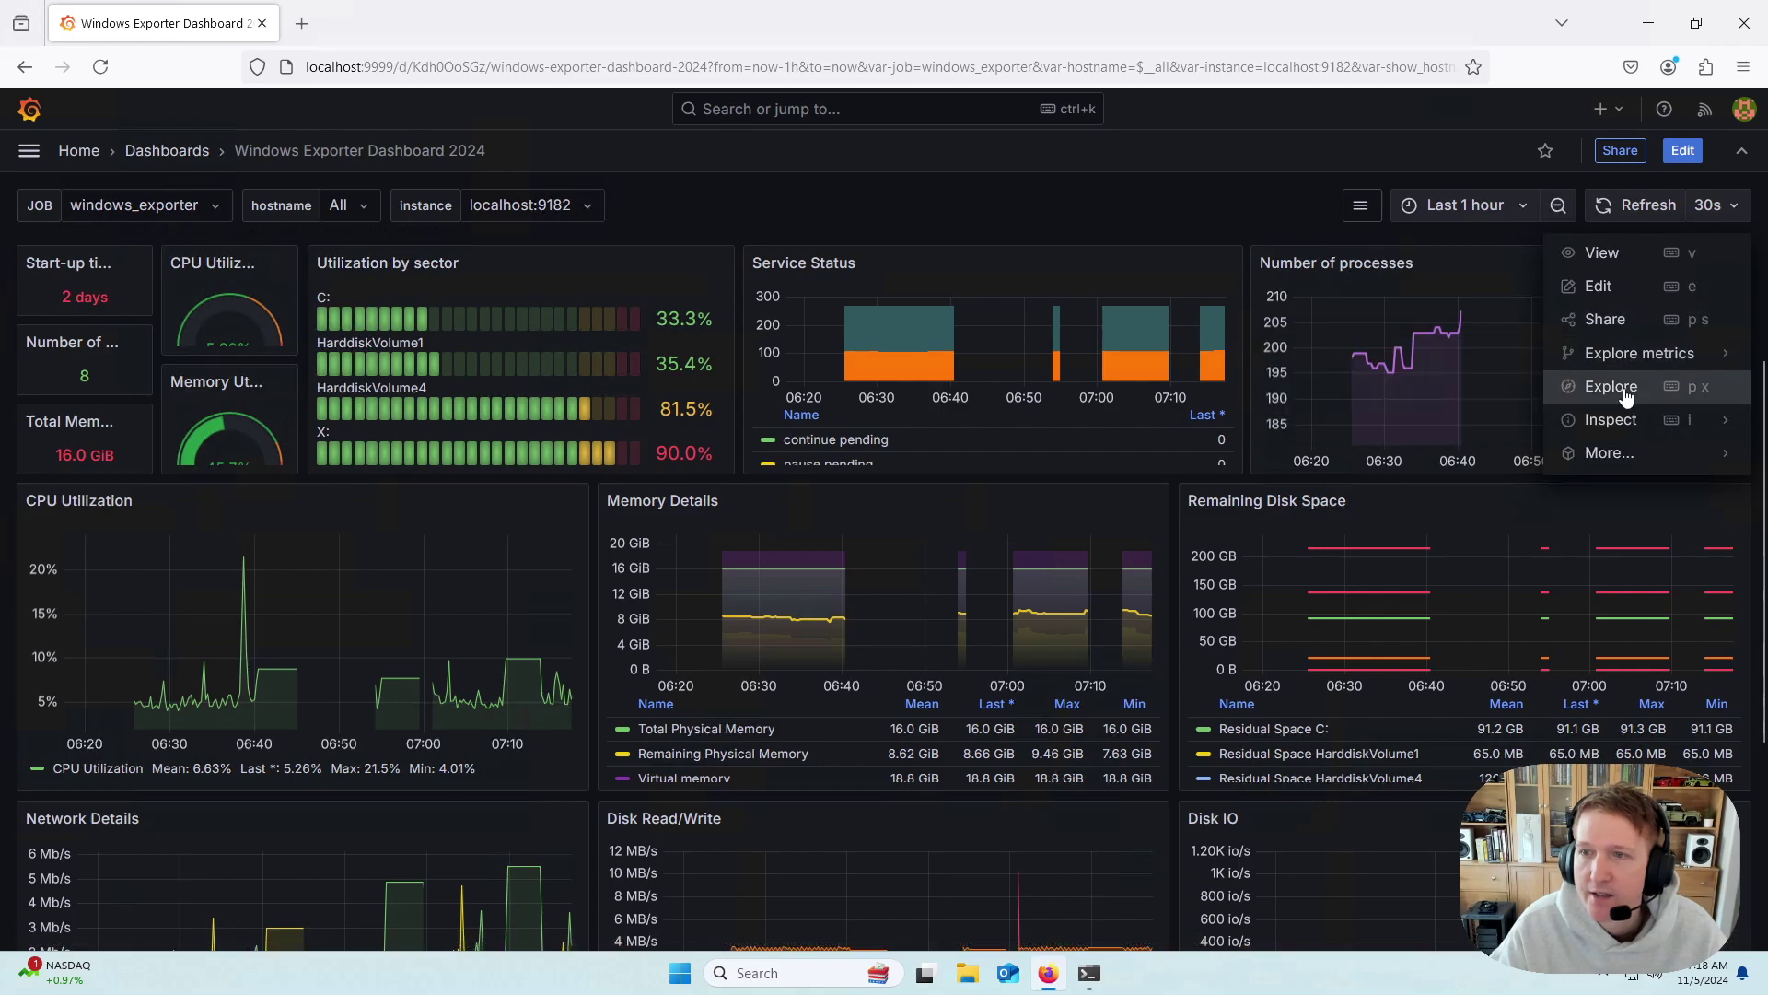
left_click(1683, 150)
Step: Enter edit mode and bring up the Remove action for the Remaining Disk Space panel
left_click(1683, 150)
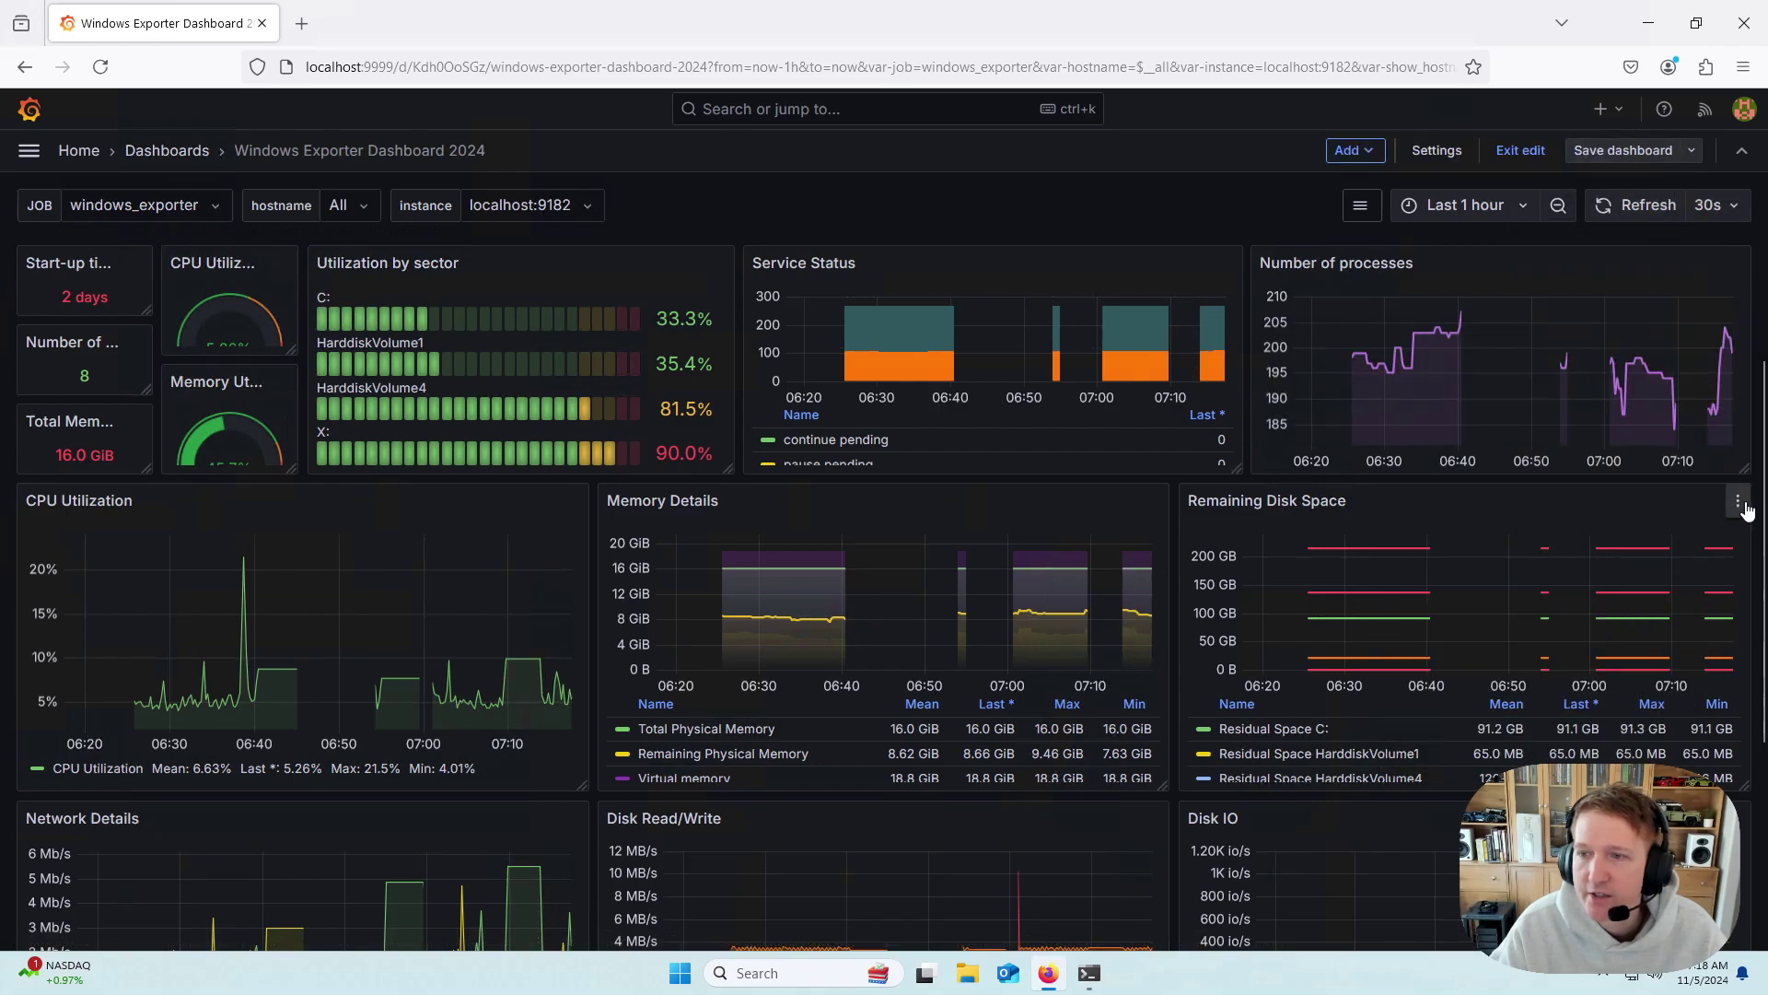
left_click(1738, 502)
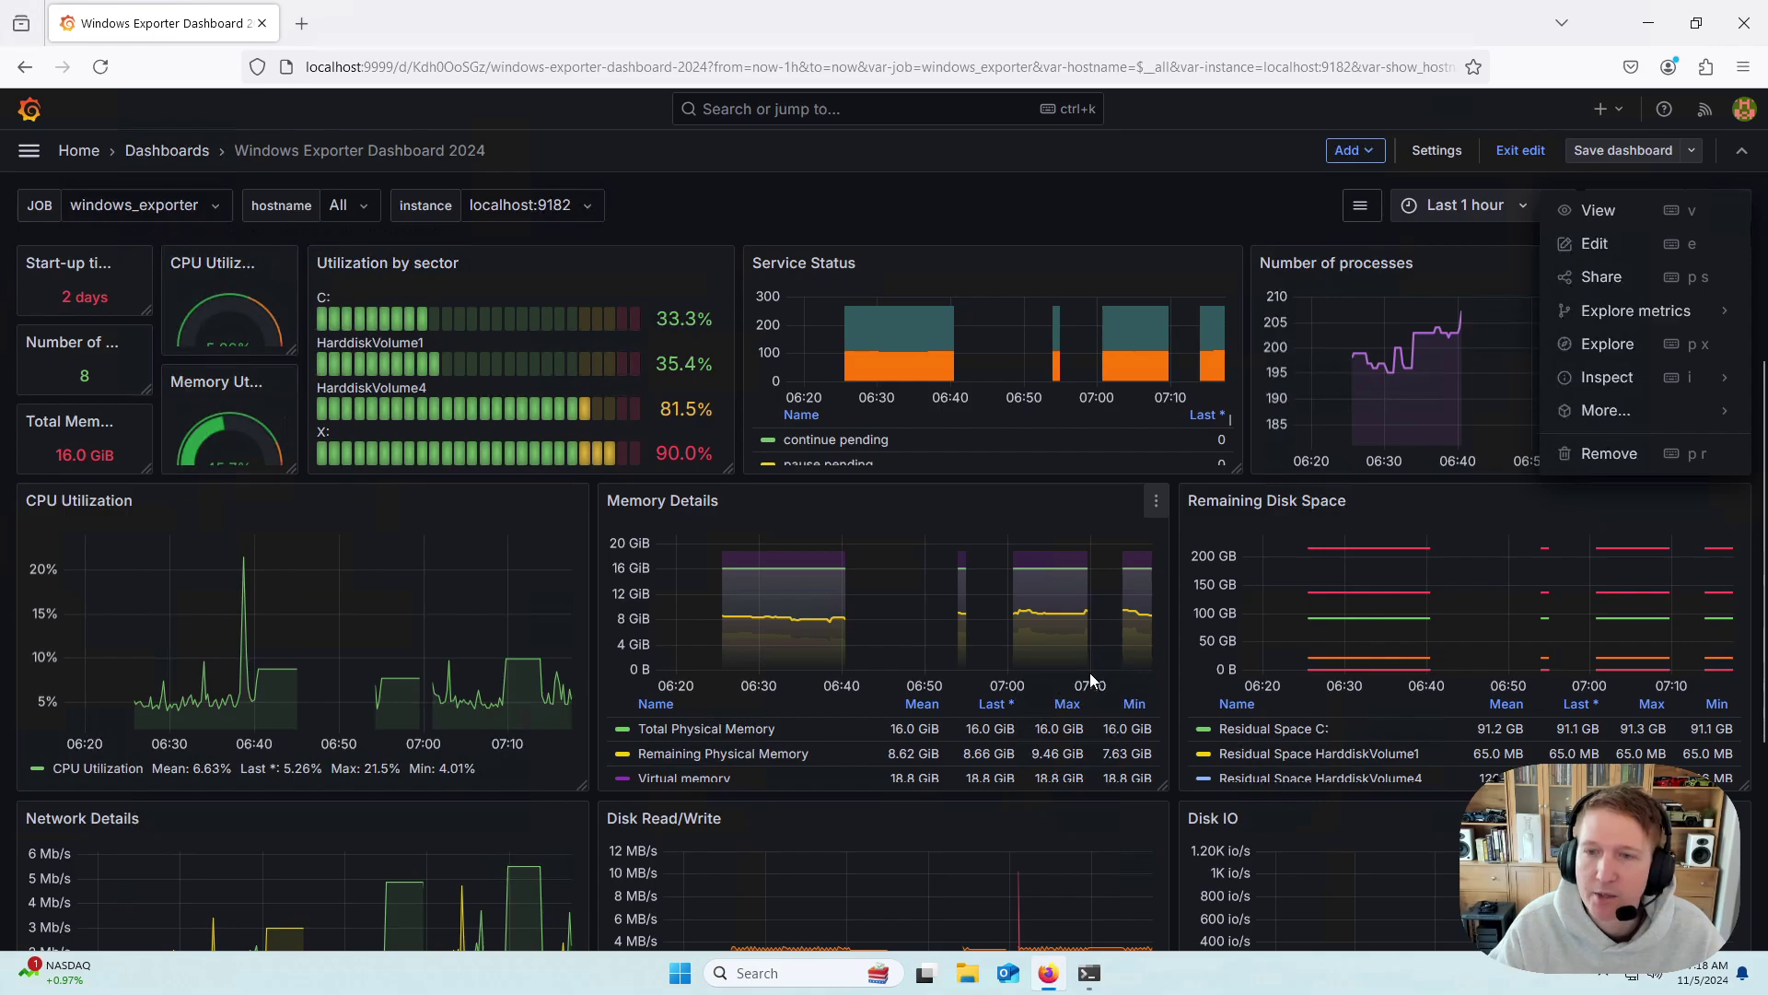
mouse_move(1126, 642)
scroll(1123, 645, "up", 5)
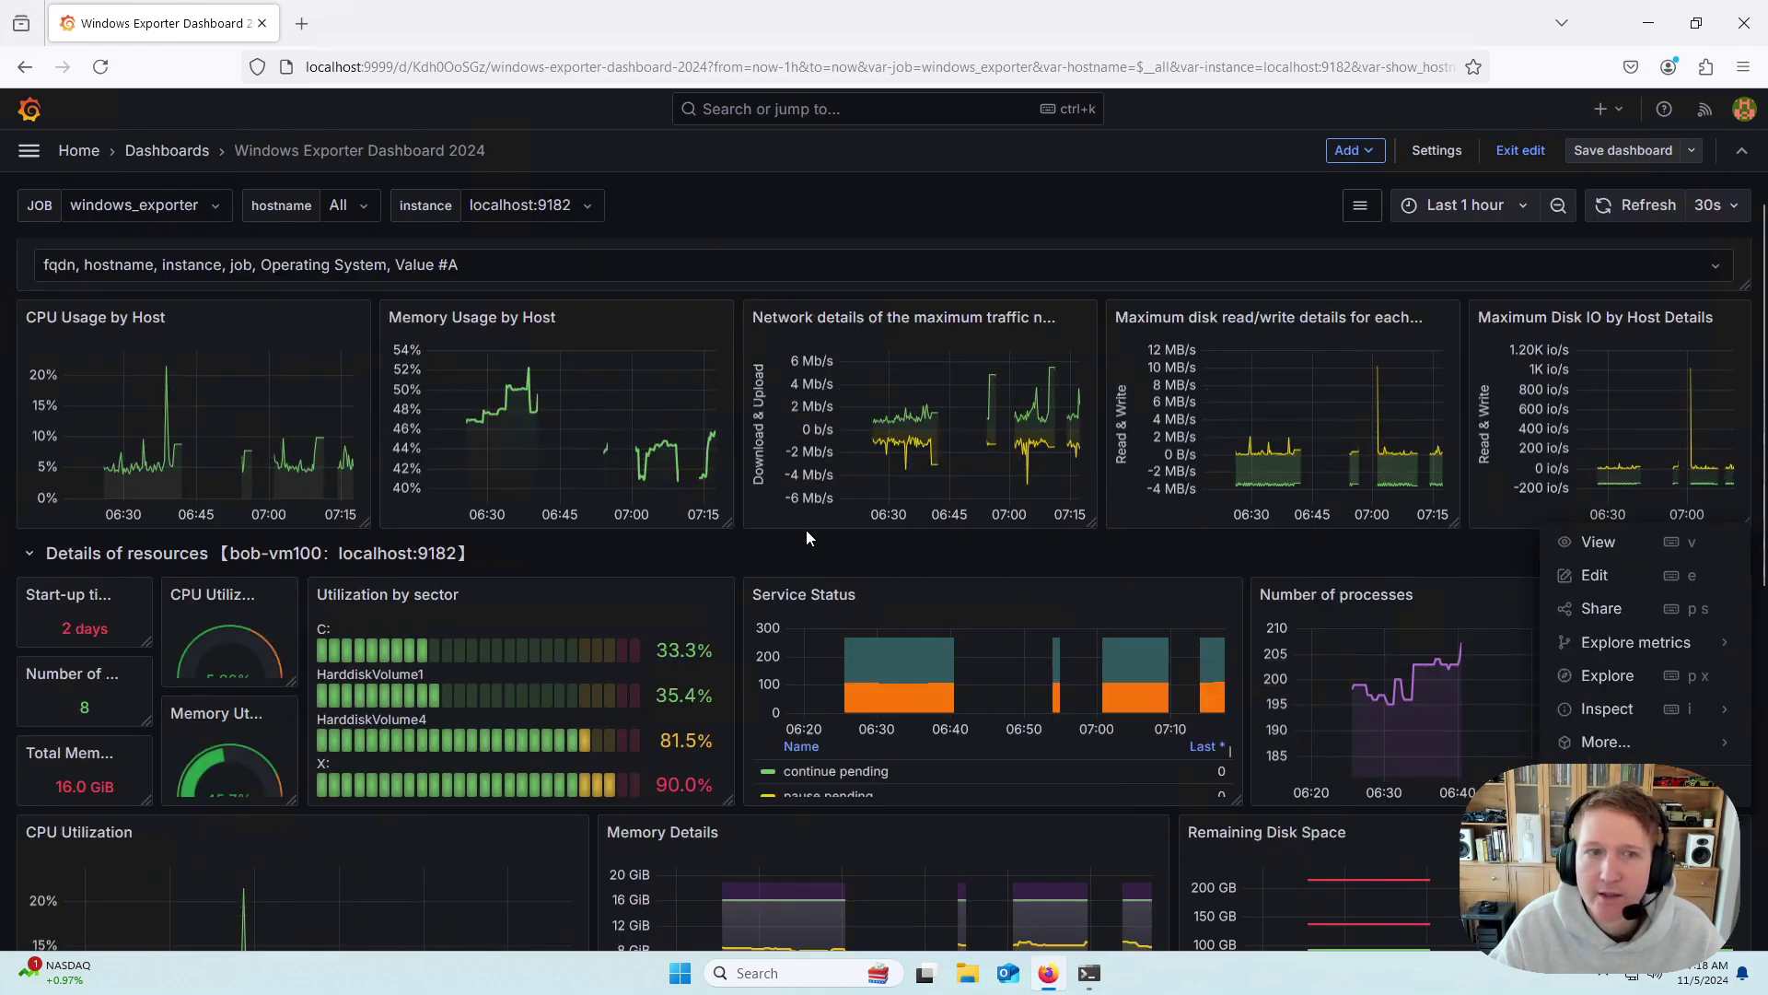